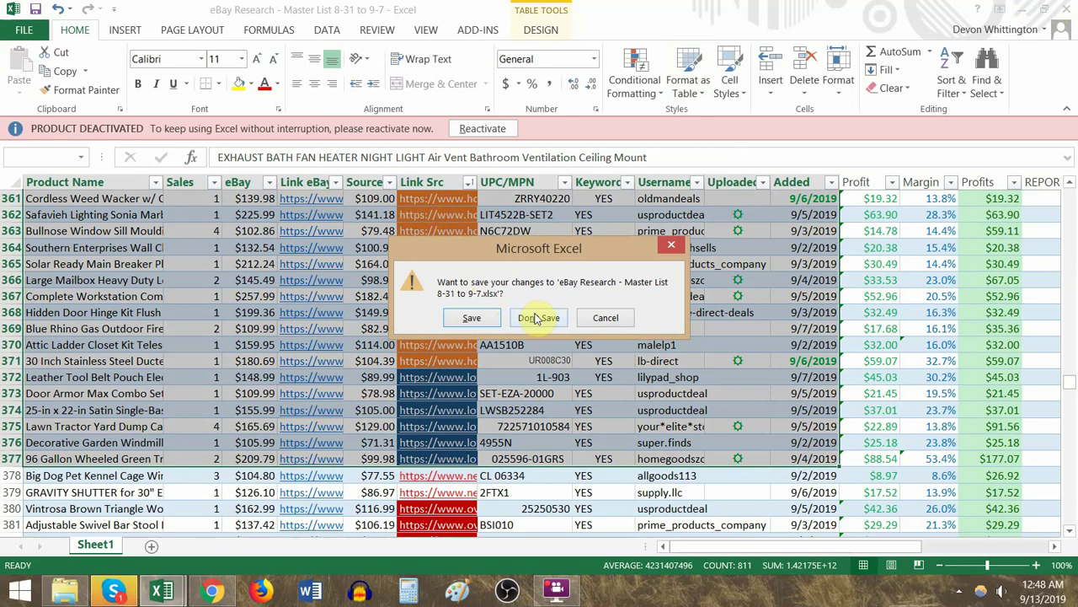
Step: Close the eBay Research master list workbook without saving its changes
left_click(536, 318)
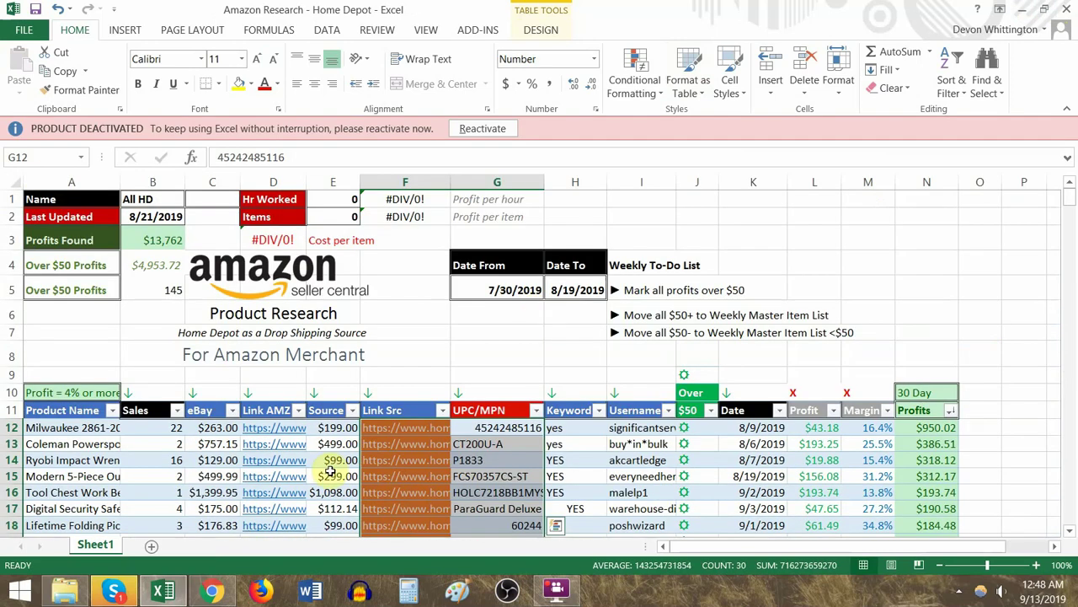
scroll(467, 405, "down", 4)
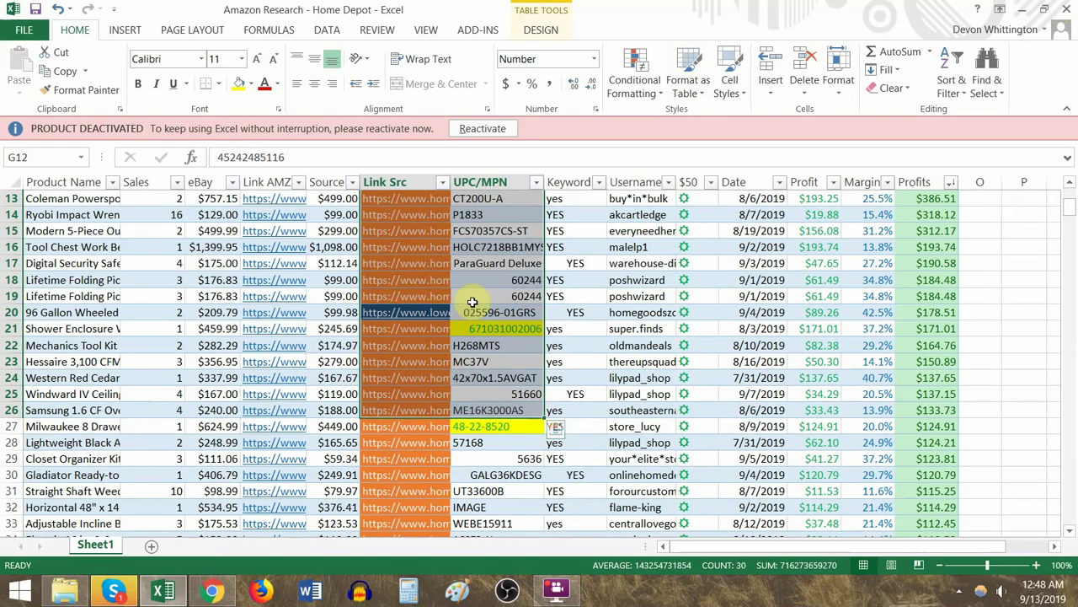
scroll(590, 312, "up", 1)
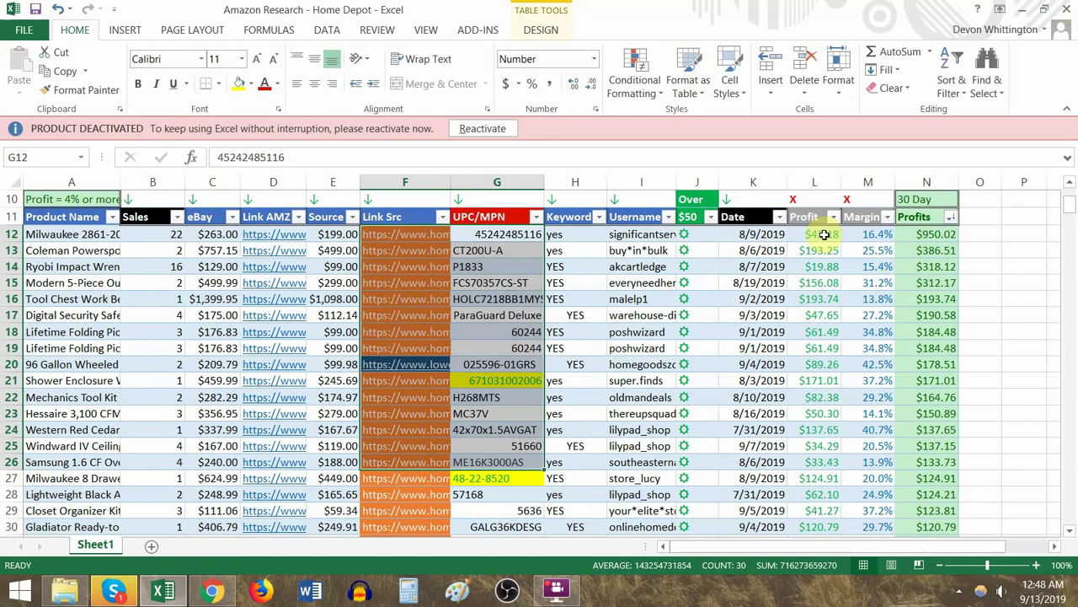
Step: Inspect the fee and source-cost parts of the Profit formula in cell L12 without changing it
double_click(824, 235)
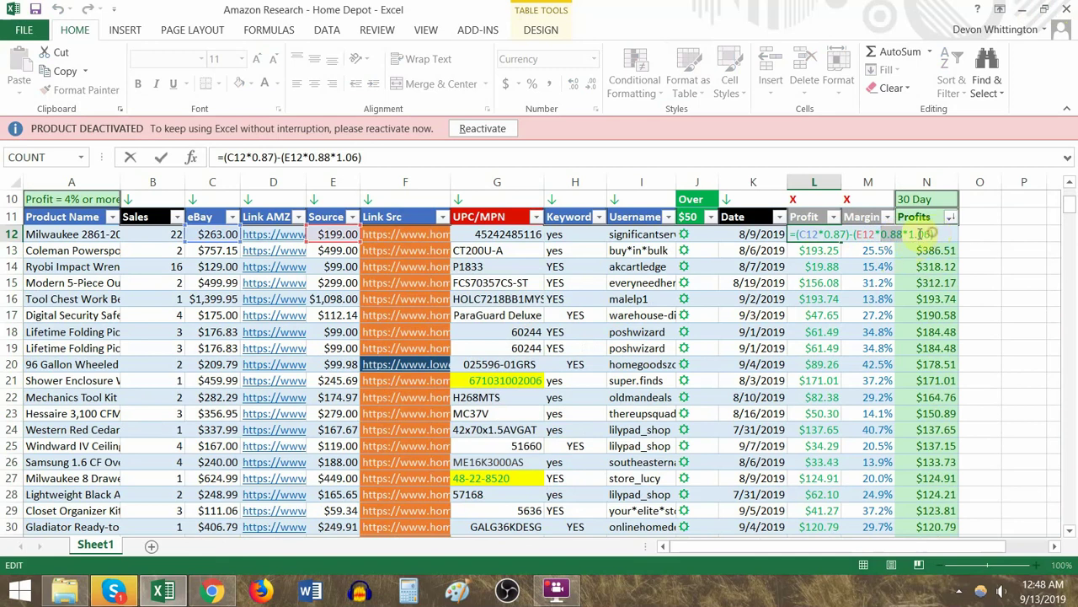
left_click_drag(920, 235, 811, 233)
left_click_drag(877, 235, 919, 231)
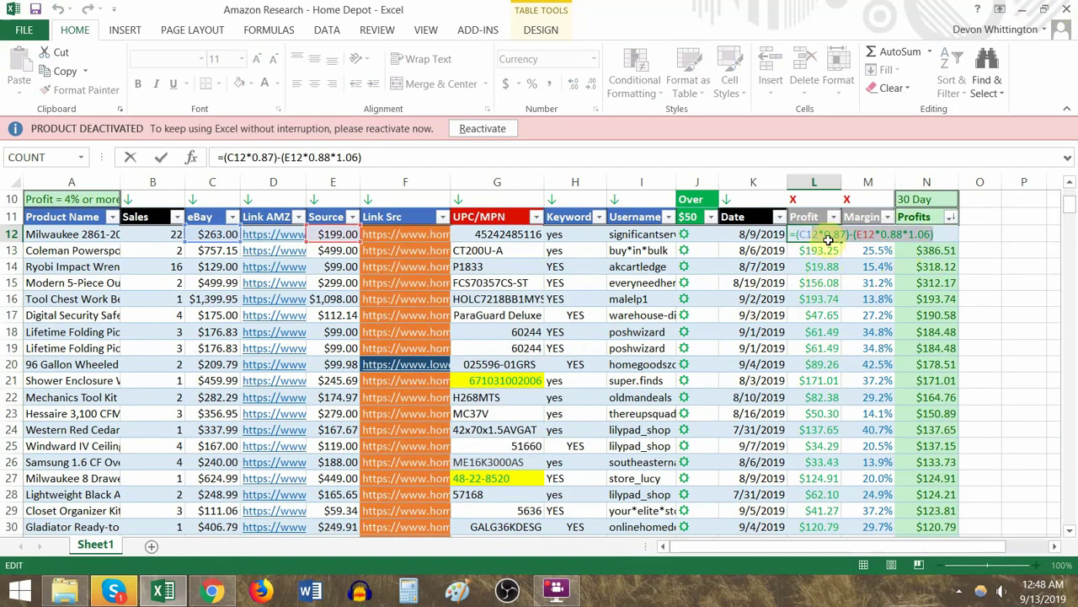
key("Escape")
Step: Select the Profits cells N12:N23 and sort the table by Profits from largest to smallest
left_click_drag(944, 234, 937, 413)
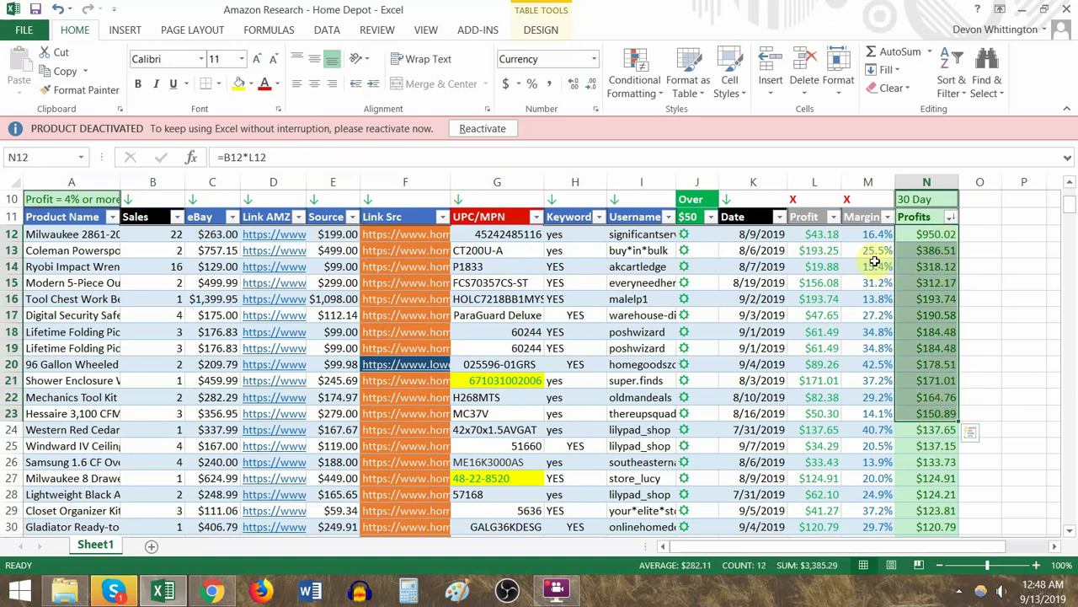
left_click(950, 216)
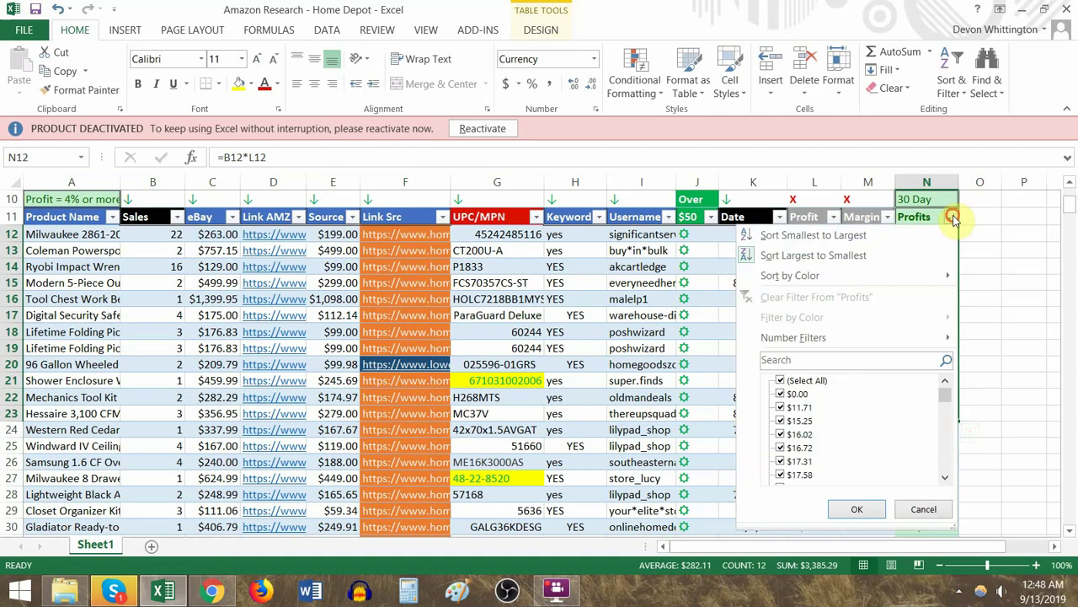
left_click(916, 250)
Step: Select the Over $50 markers in cells J12:J110 and review the weekly to-do list above the table
left_click(689, 241)
scroll(704, 349, "down", 20)
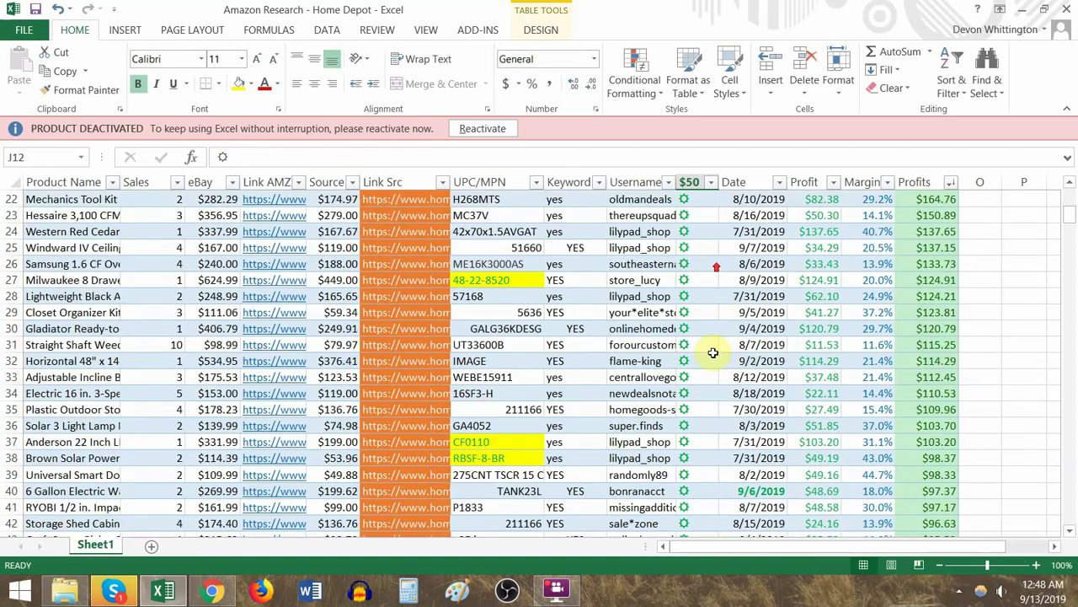
scroll(703, 349, "down", 6)
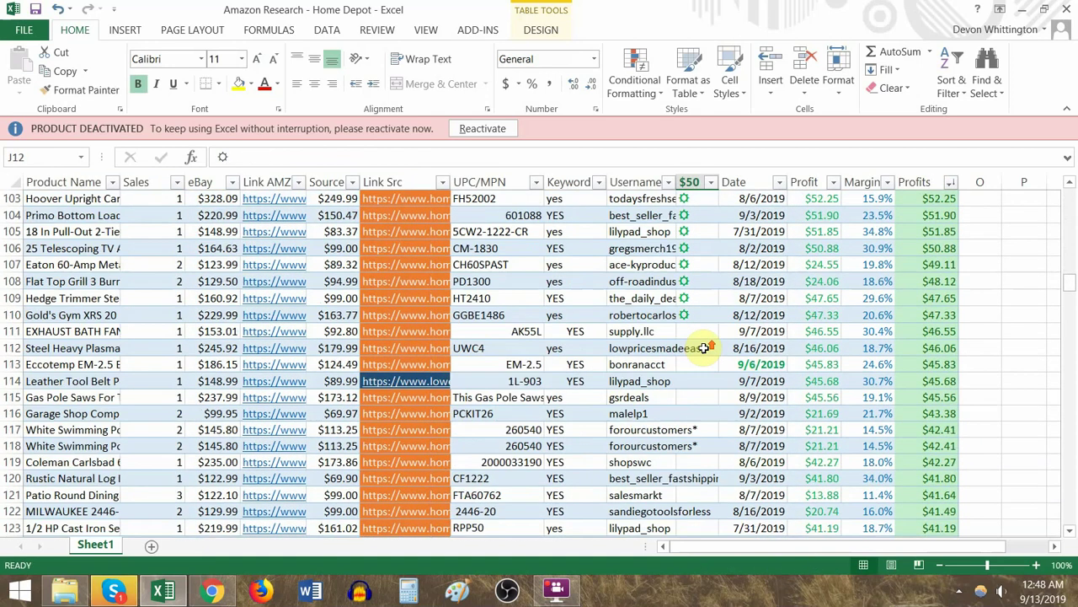
left_click(699, 308, "shift")
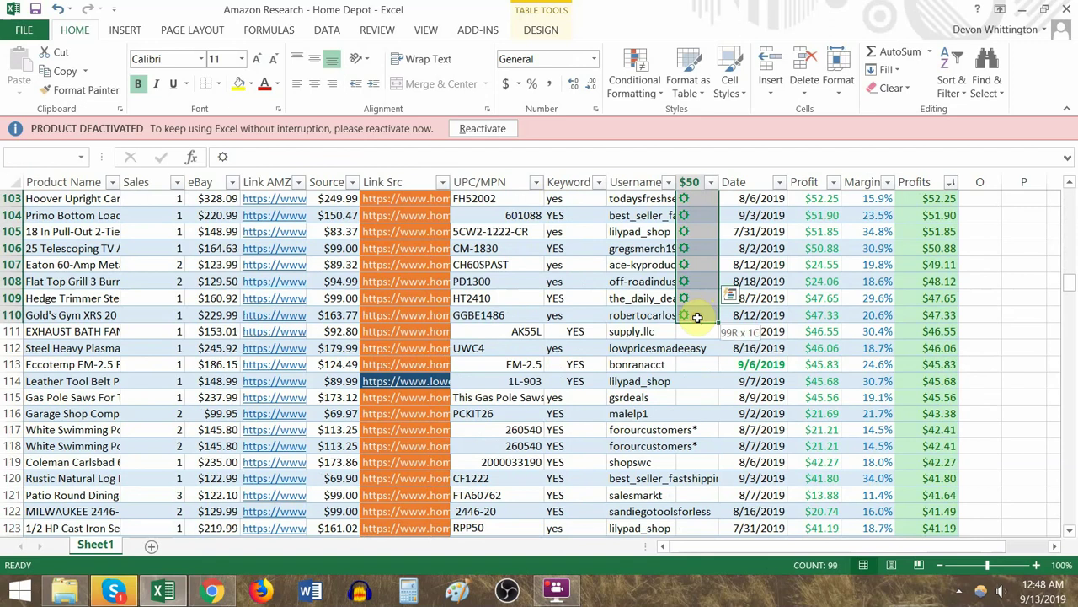
scroll(699, 311, "up", 10)
scroll(698, 314, "up", 20)
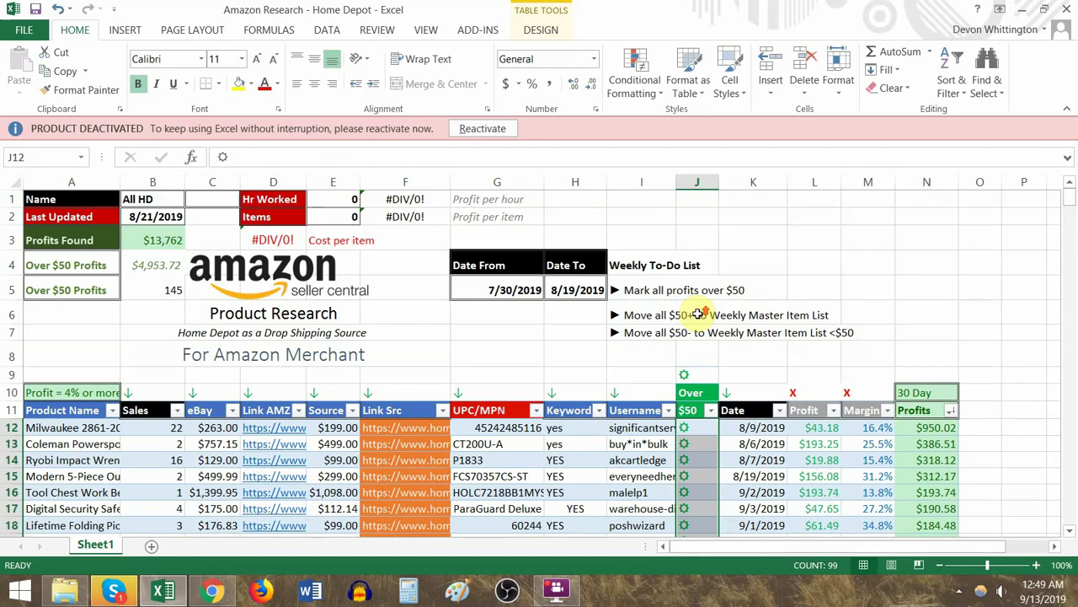
scroll(697, 314, "down", 3)
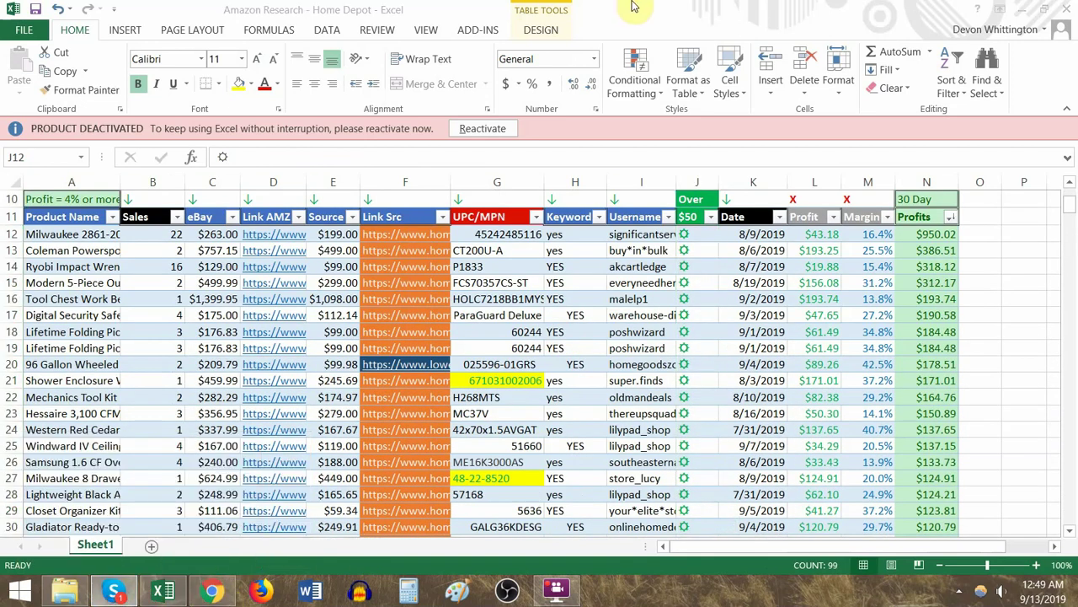
left_click(212, 590)
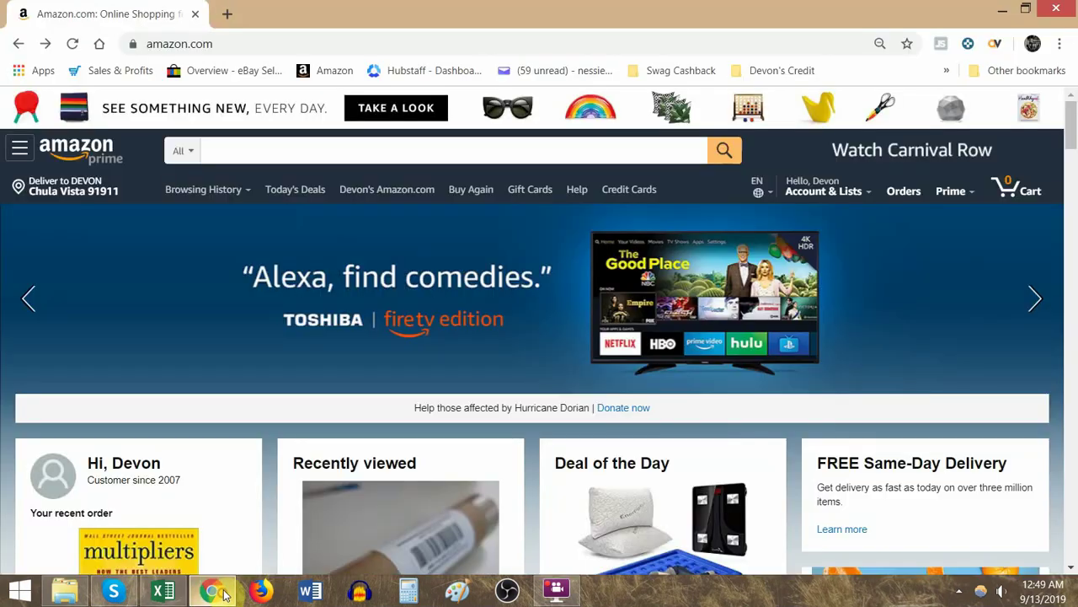
key("alt+Tab")
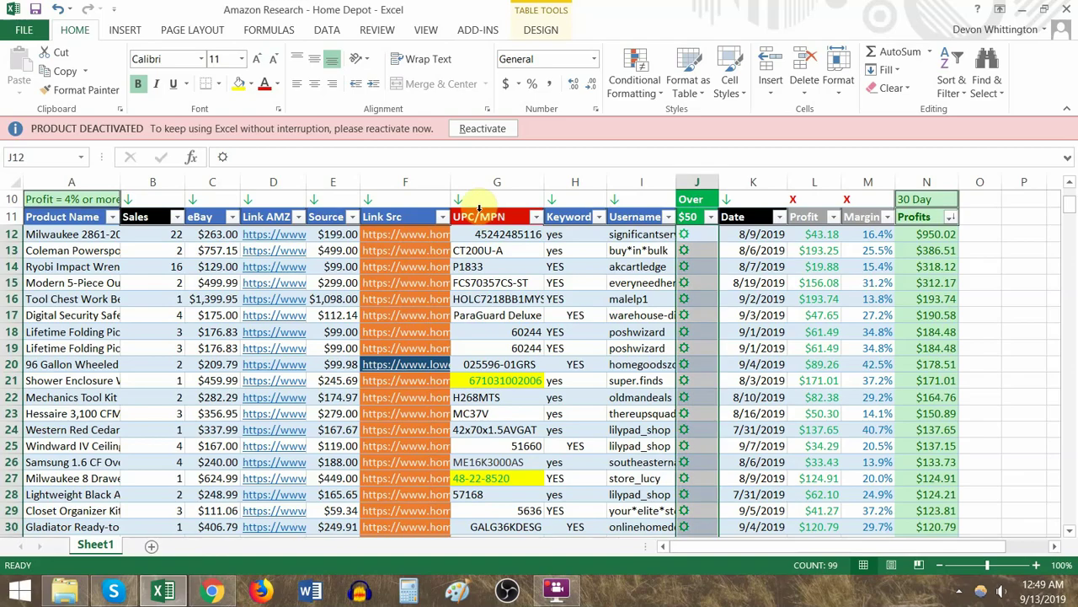
left_click(514, 236)
scroll(510, 278, "down", 4)
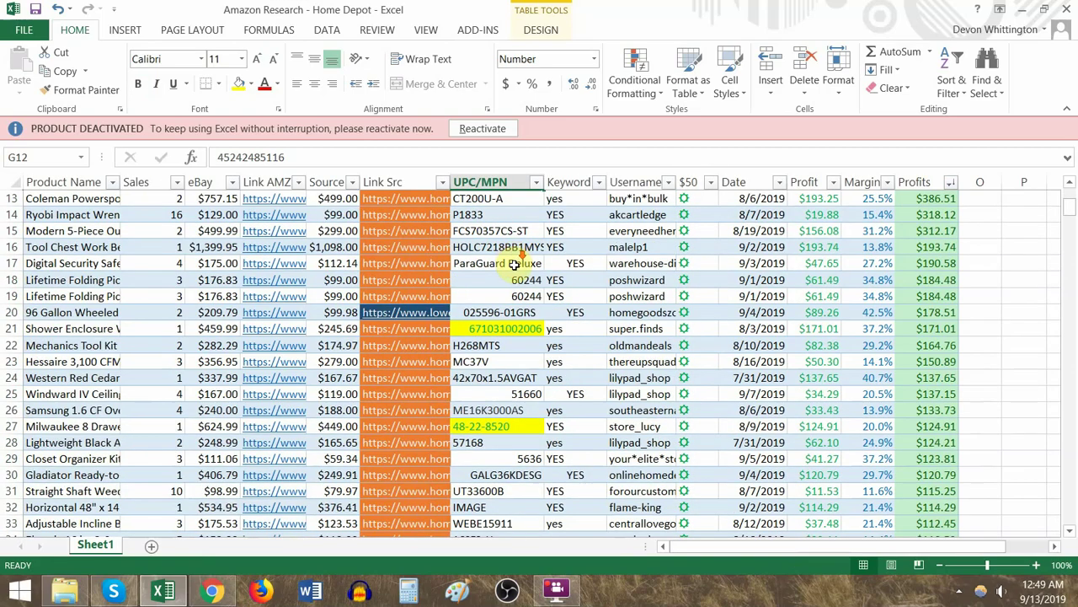
scroll(514, 315, "up", 7)
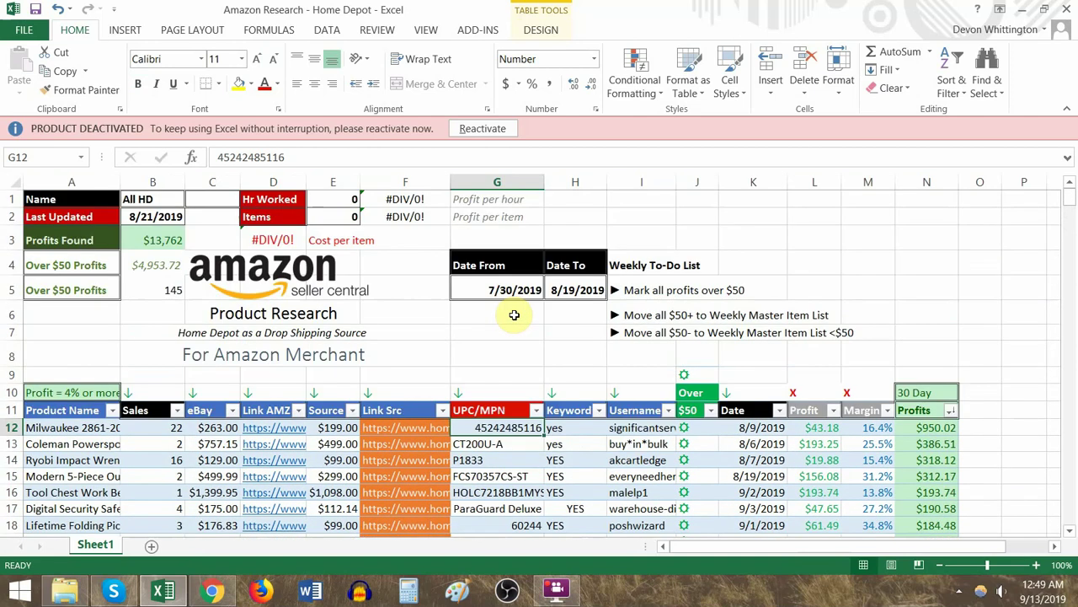
scroll(514, 324, "down", 3)
key("ctrl+c")
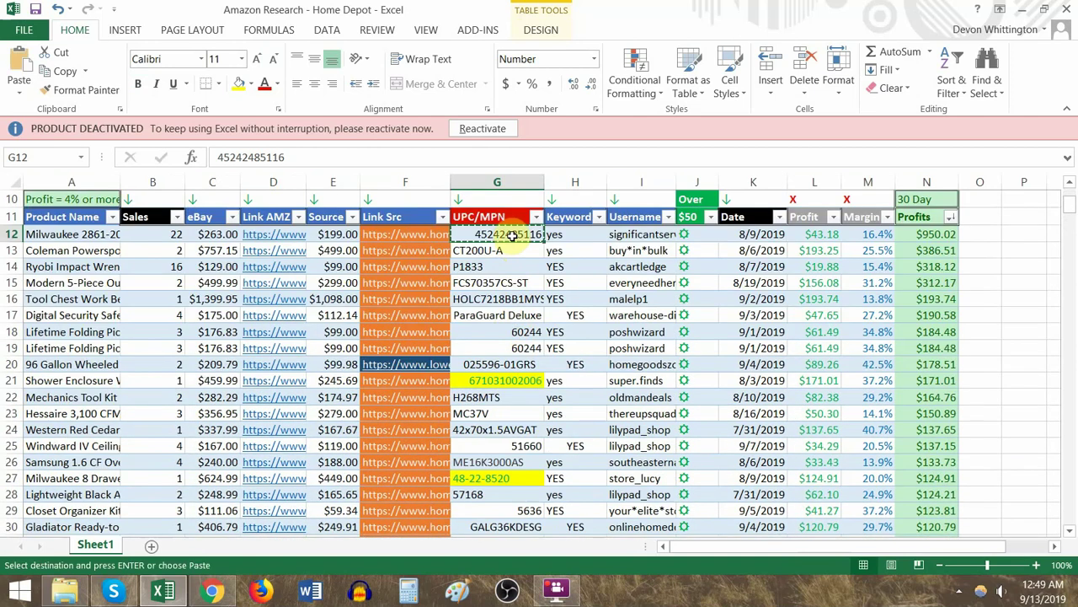
key("alt+Tab")
left_click(660, 155)
key("ctrl+v")
left_click(725, 151)
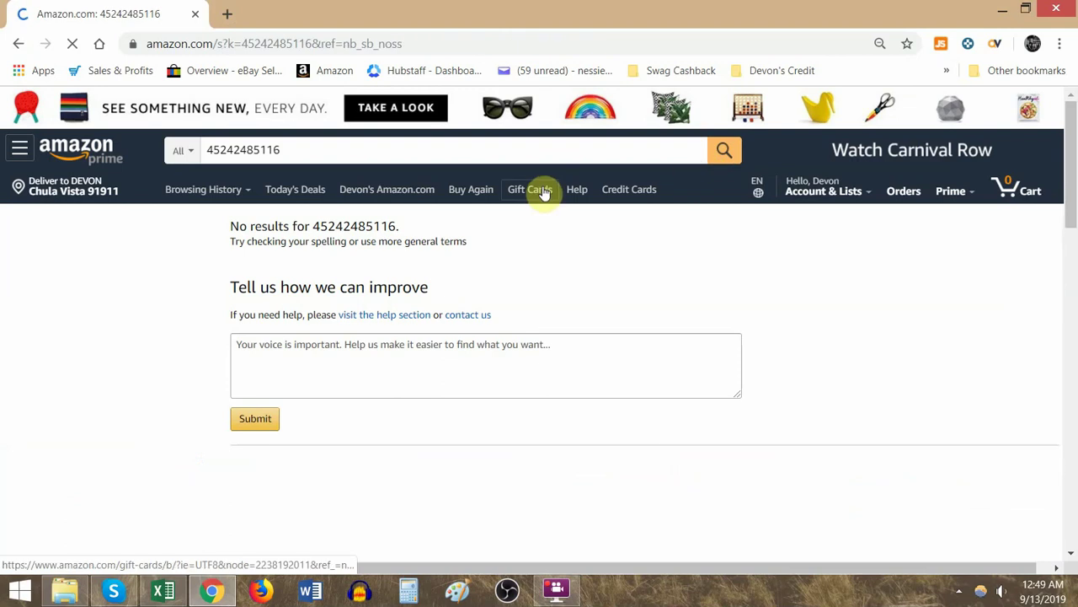
Step: Switch back to the Excel workbook and colour the UPC in cell G12 red
key("alt+Tab")
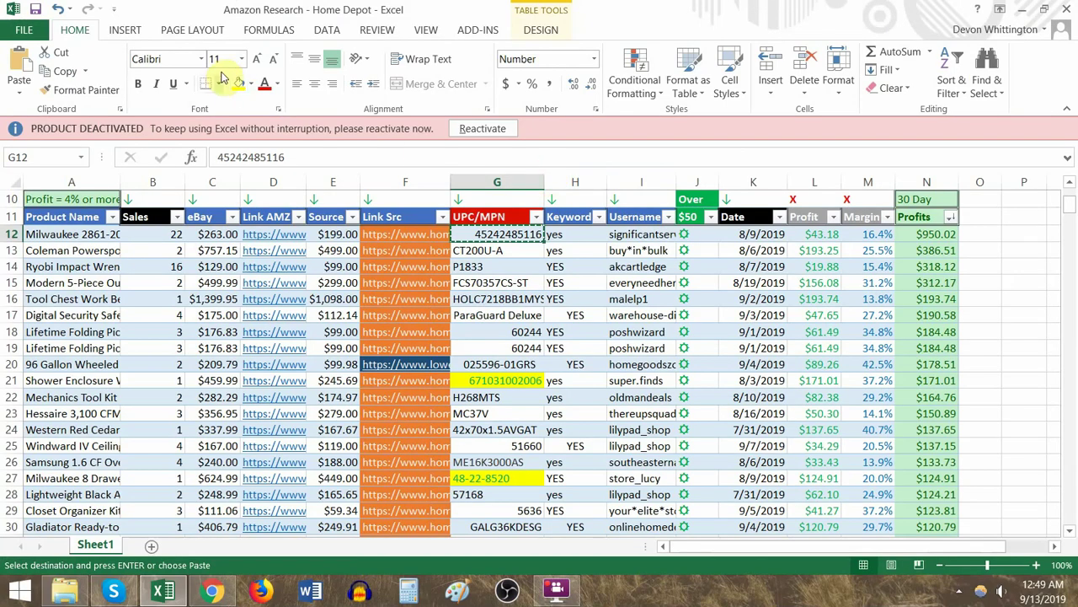
key("Escape")
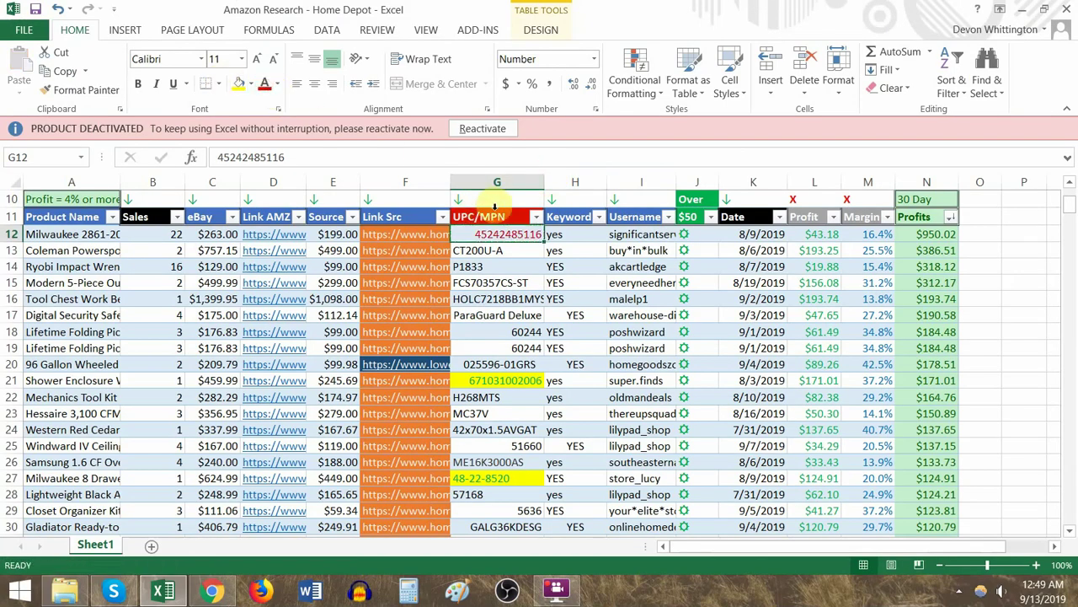
Step: Copy the part number CT200U-A from cell G13 and search Amazon for it in Chrome
left_click(502, 257)
key("ctrl+c")
key("alt+Tab")
left_click(637, 153)
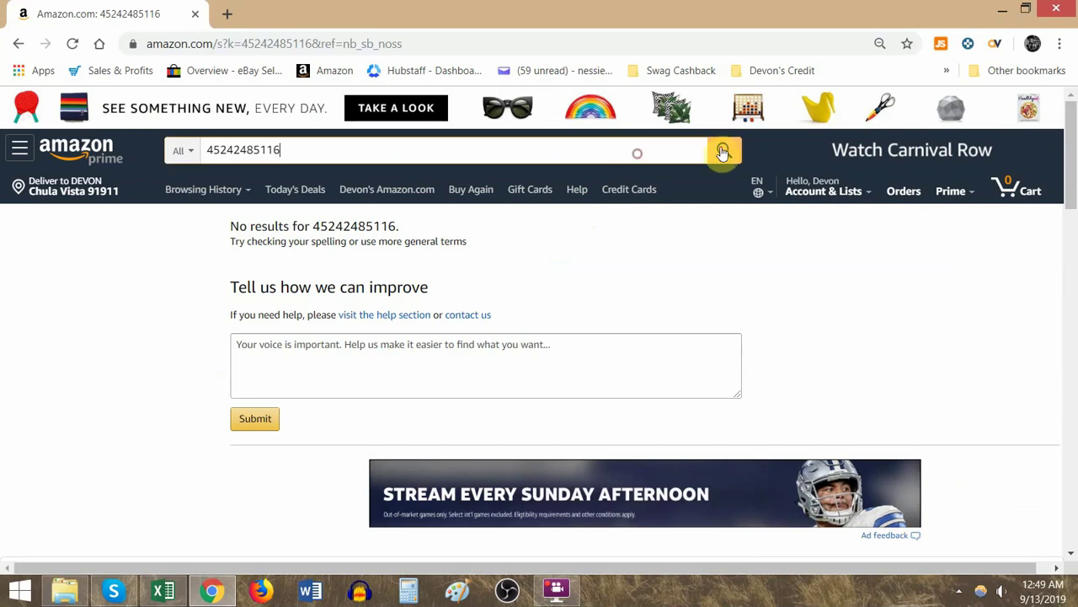
key("ctrl+a")
key("ctrl+v")
left_click(723, 151)
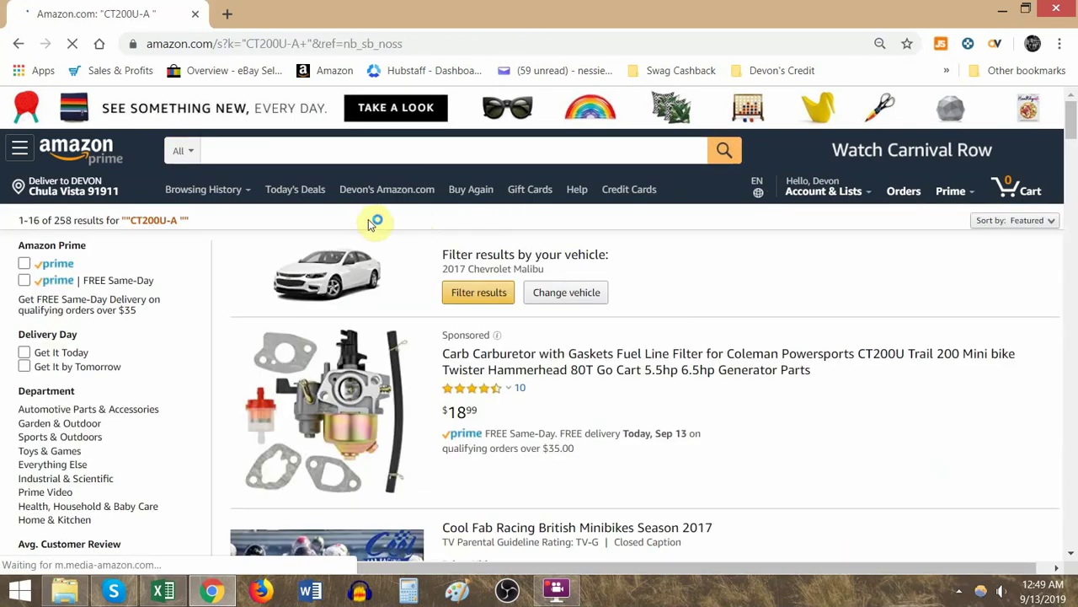
Step: Remove the quotation marks and trailing space from the Amazon search text and search again for CT200U-A
key("alt+Tab")
key("alt+Tab")
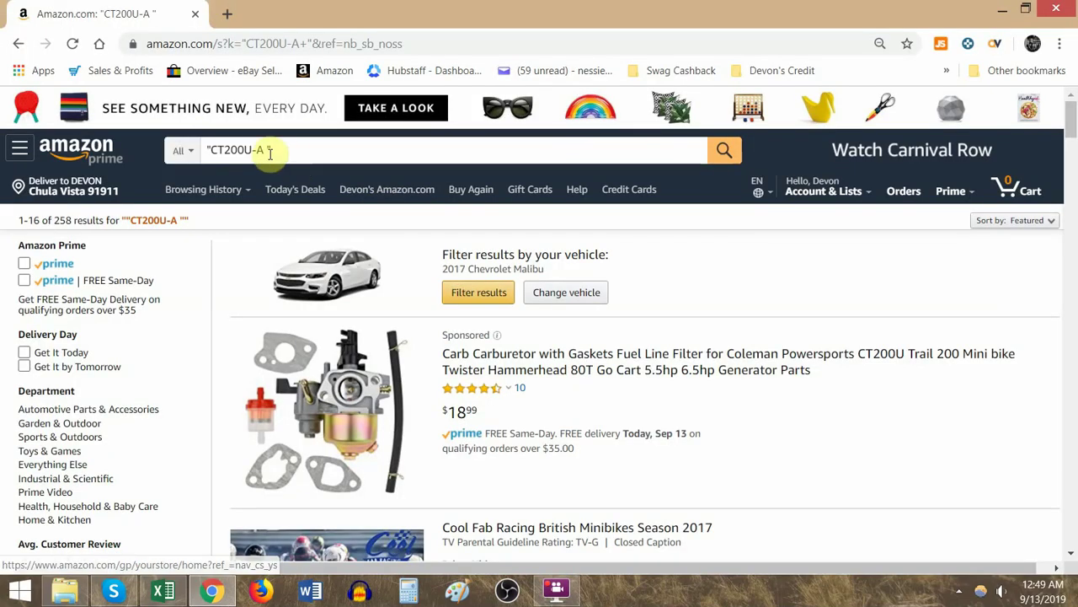
left_click(282, 149)
key("BackSpace")
left_click(211, 149)
key("BackSpace")
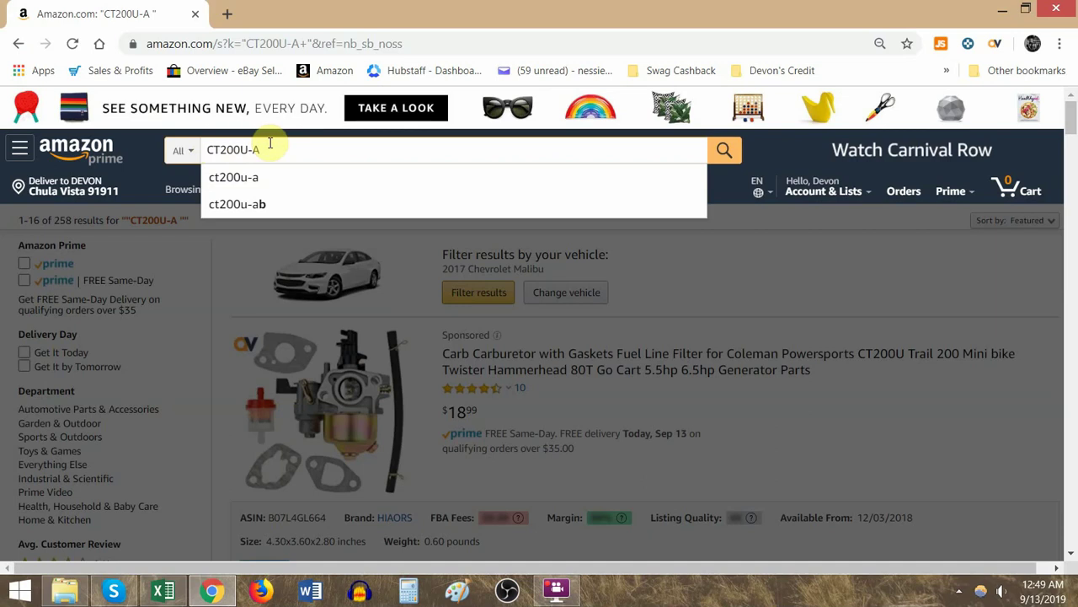
key("Return")
Step: Browse the CT200U-A results and open the Torque Converter Go Kart Clutch Set listing in a new tab
scroll(601, 270, "down", 3)
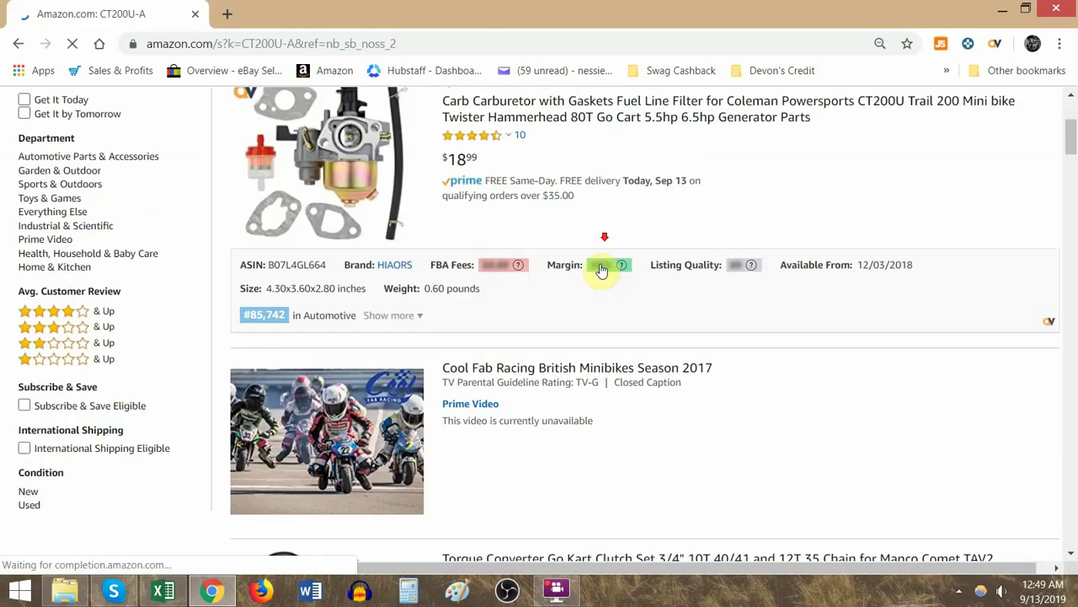
scroll(613, 277, "up", 3)
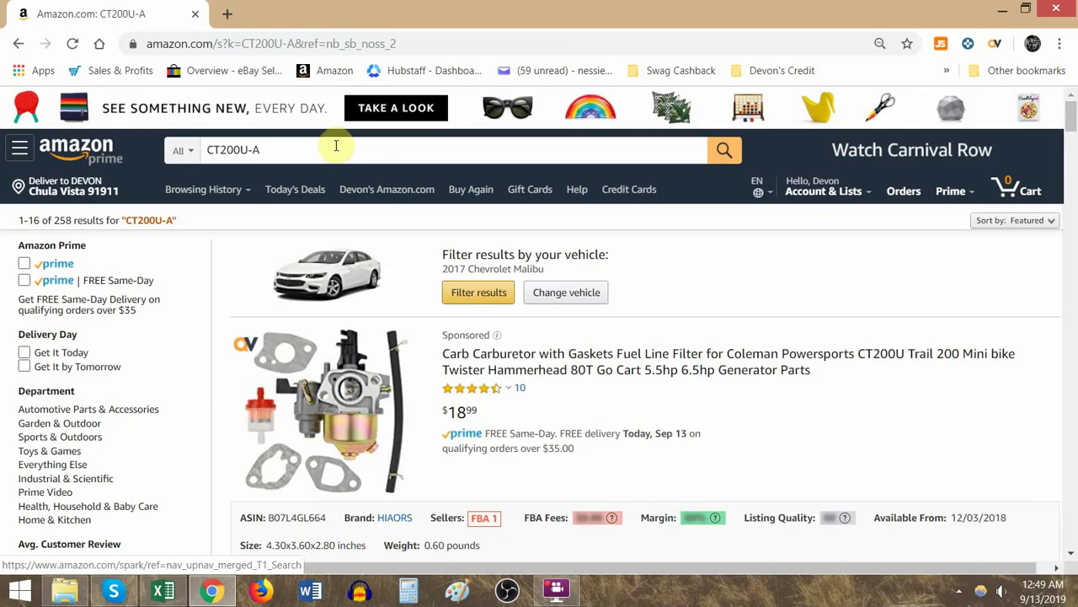
triple_click(336, 146)
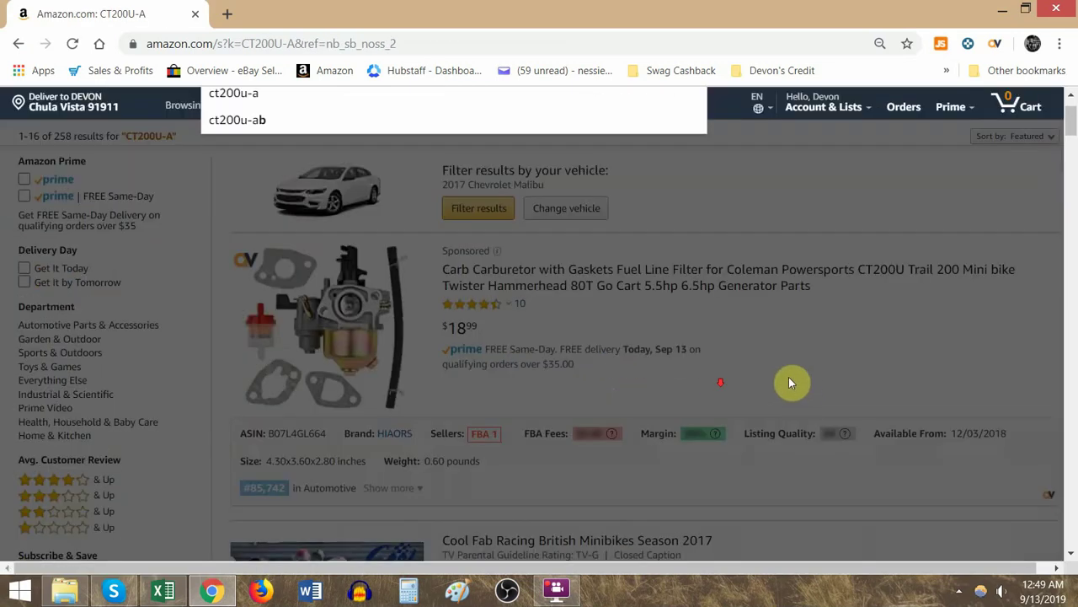
scroll(789, 380, "down", 1)
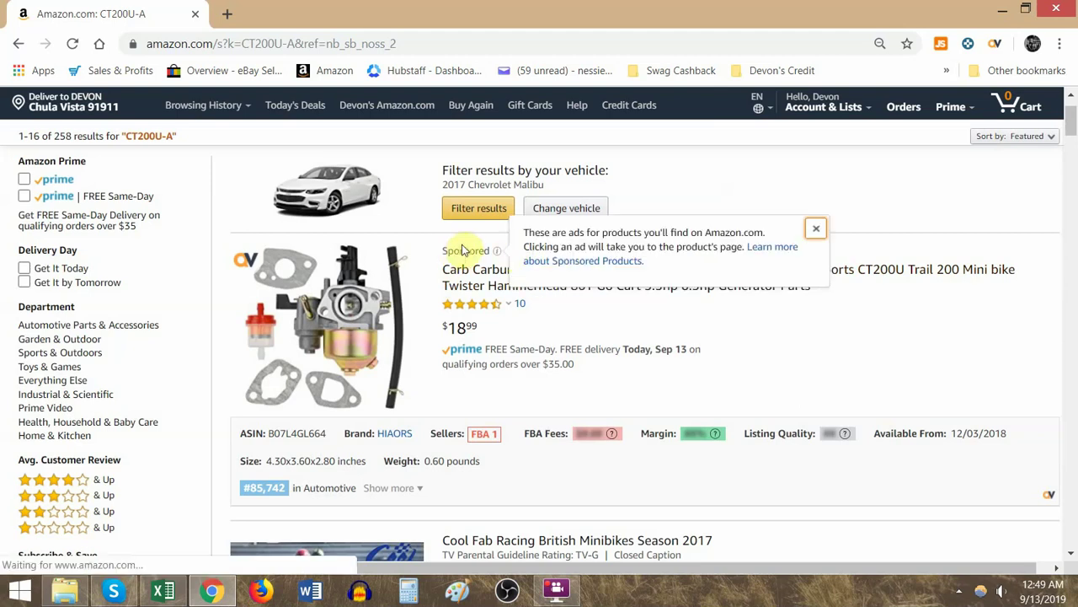
scroll(731, 329, "down", 6)
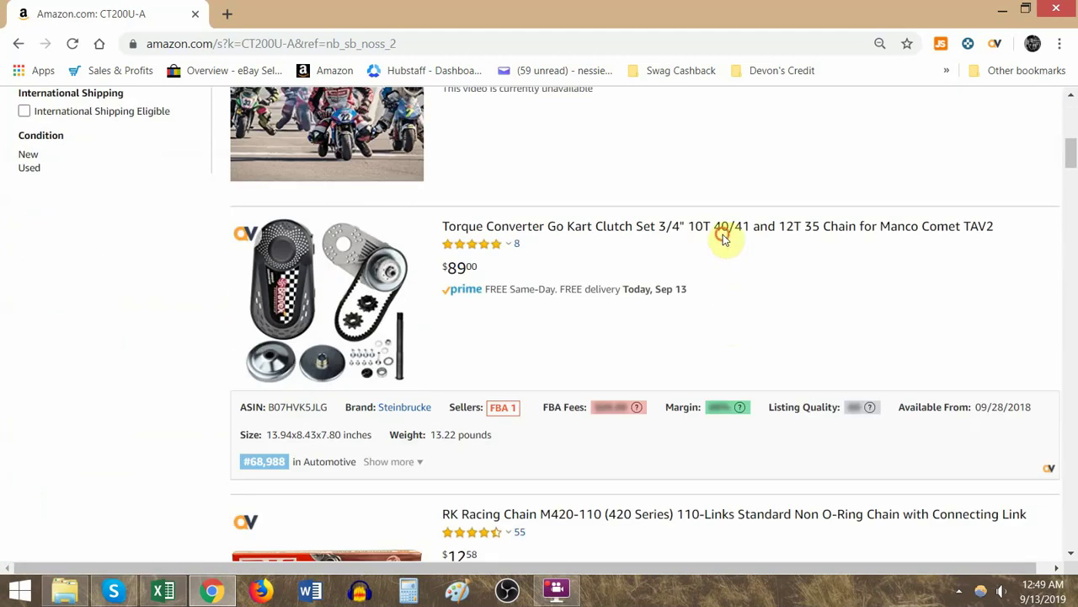
middle_click(723, 238)
scroll(705, 249, "down", 4)
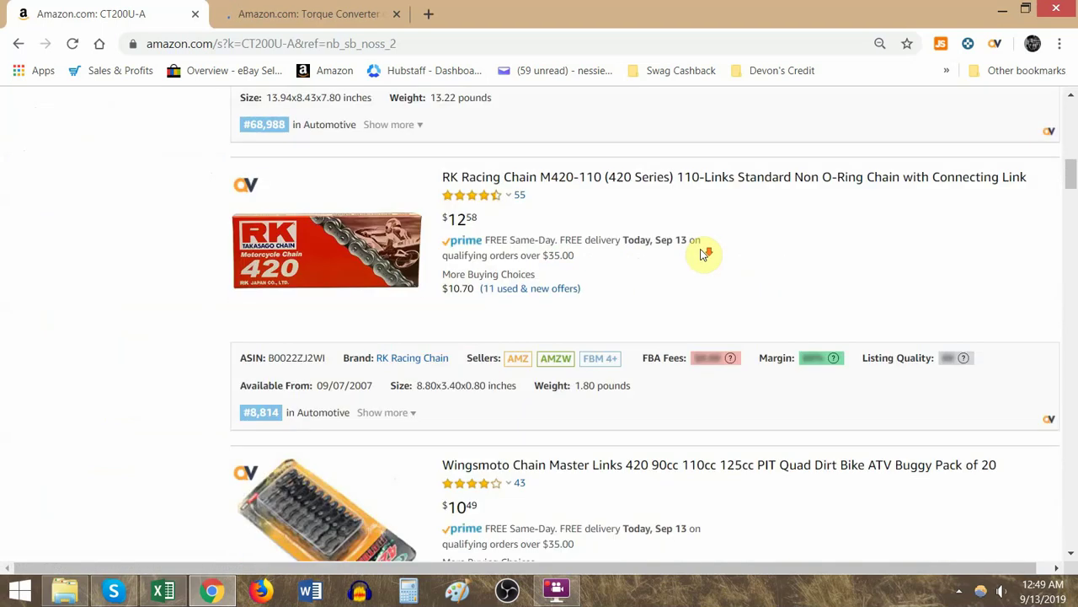
scroll(706, 253, "down", 6)
scroll(682, 256, "up", 11)
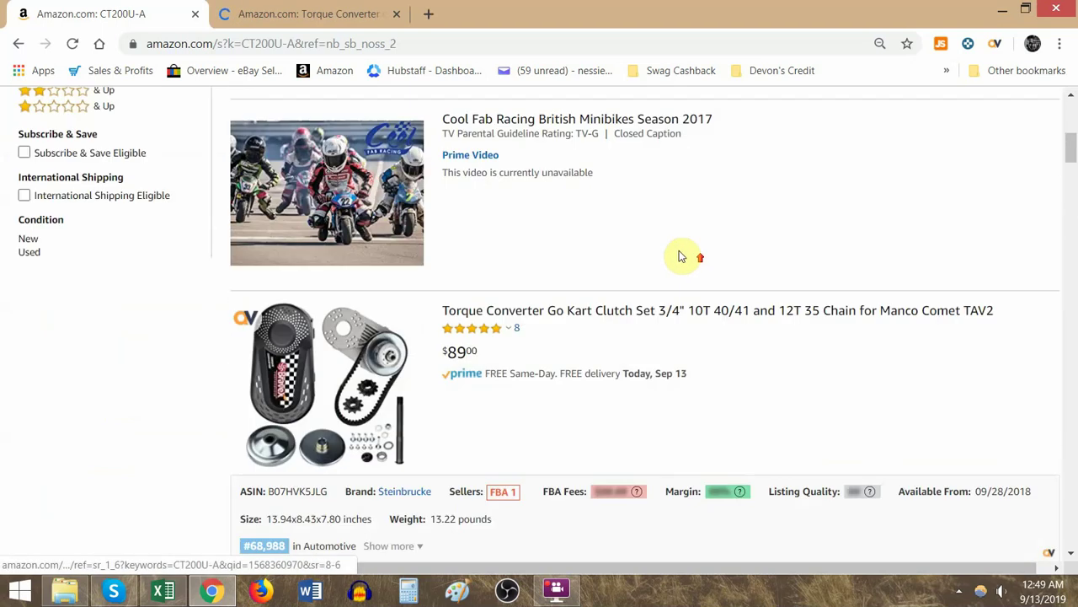
scroll(680, 249, "up", 8)
Step: Search the text of the Torque Converter listing page for CT200U-A
left_click(319, 12)
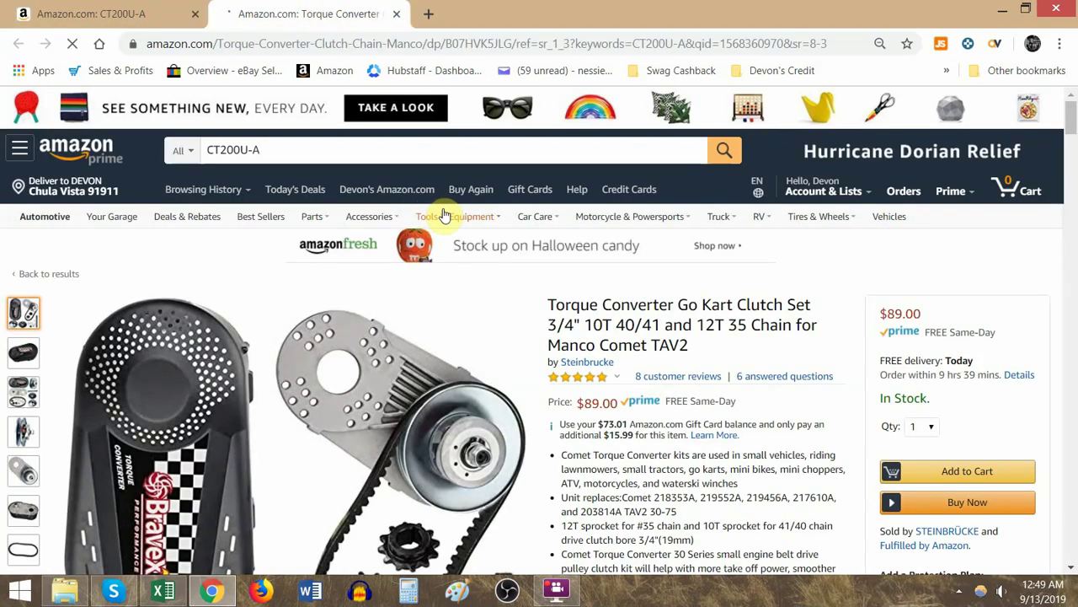
key("ctrl+f")
key("ctrl+v")
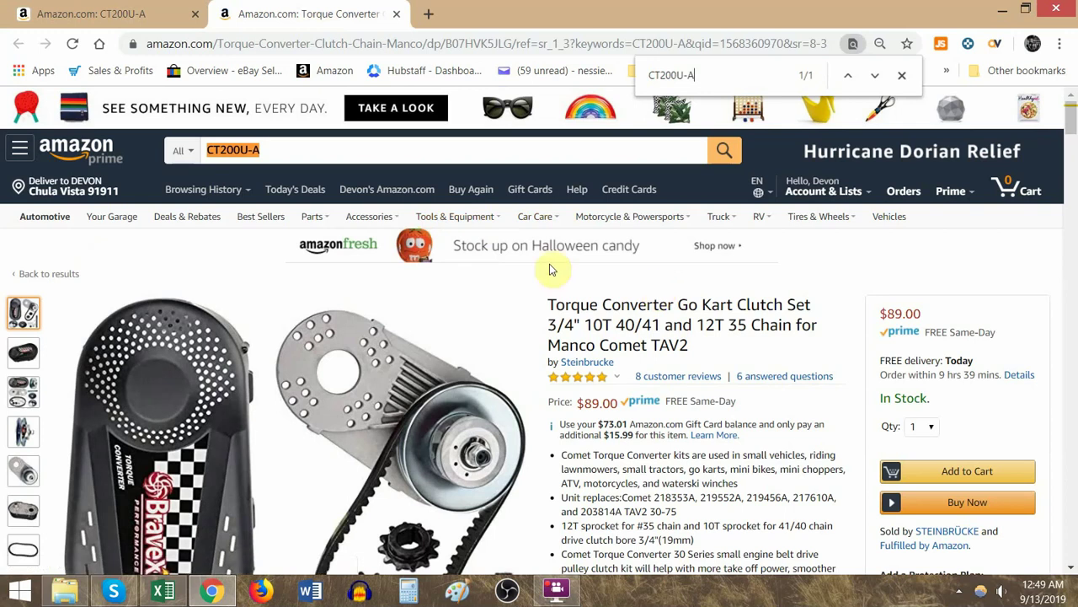
Step: Switch back to the Excel workbook and colour the part number in cell G13 red
key("ctrl+shift+Tab")
key("alt+Tab")
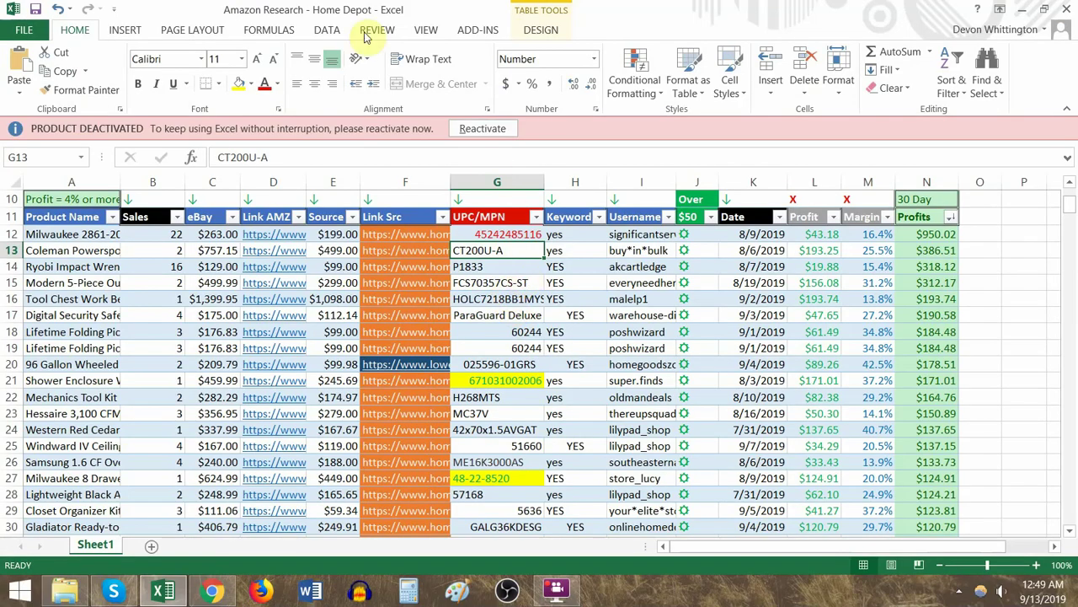
left_click(264, 84)
Step: Copy part number P1833 from cell G14 of the workbook and search Amazon for it
left_click(520, 268)
key("ctrl+c")
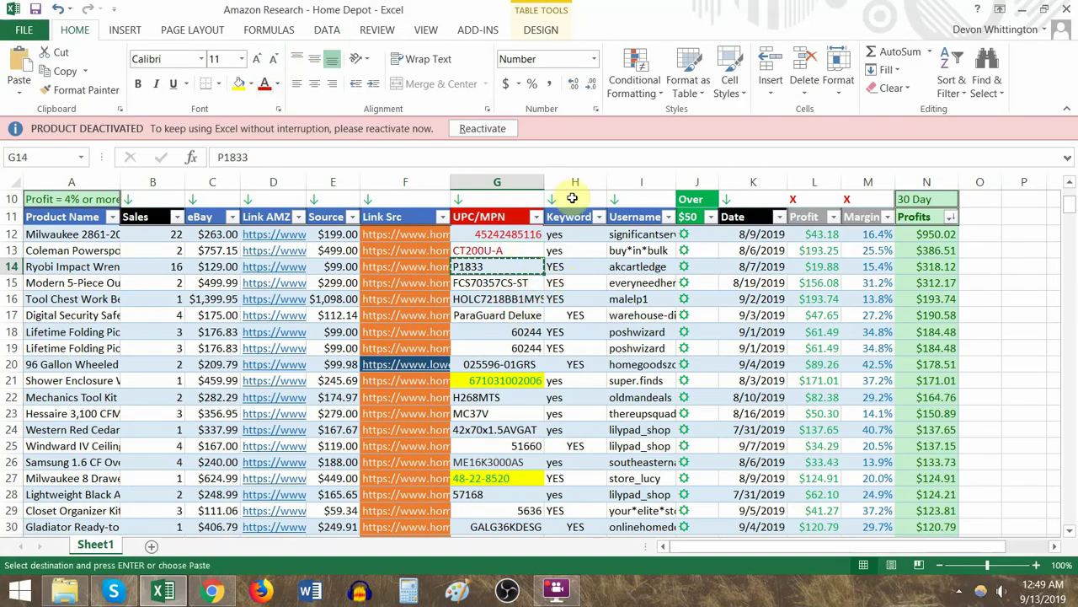
key("alt+Tab")
left_click(655, 152)
key("ctrl+a")
key("ctrl+v")
left_click(729, 151)
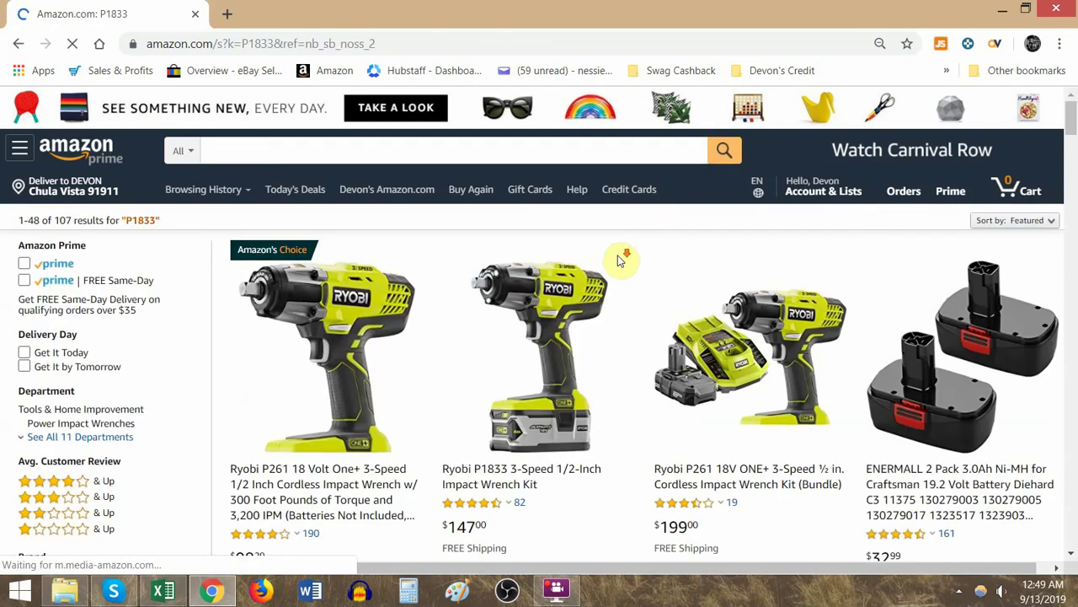
Step: Compare the P1833 search results on Amazon with the Ryobi impact wrench entry in the Excel workbook
scroll(619, 261, "down", 2)
key("alt+Tab")
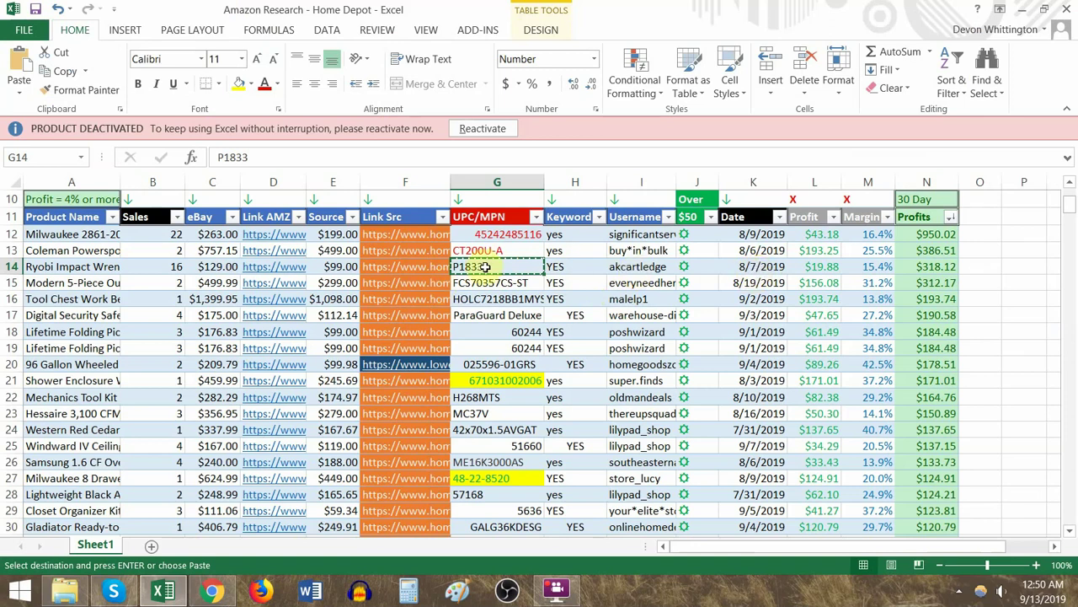
key("alt+Tab")
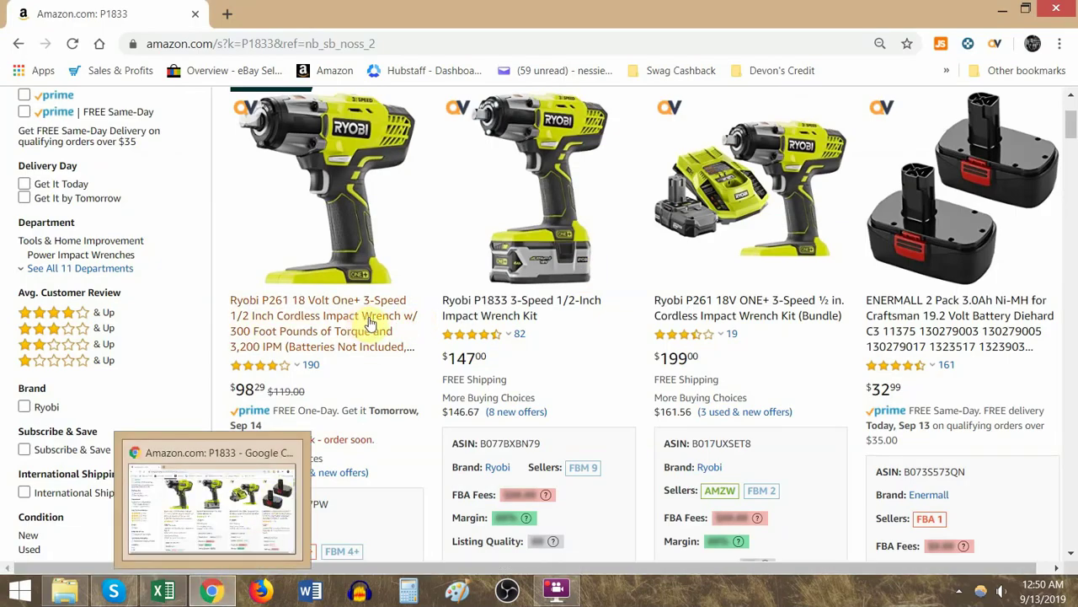
scroll(434, 389, "up", 1)
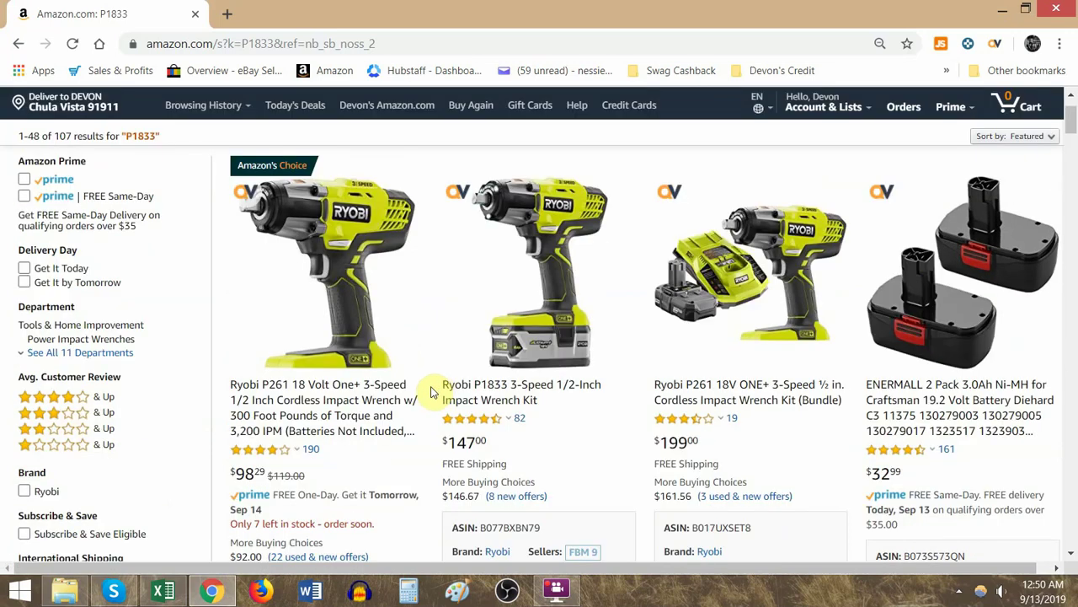
scroll(433, 152, "up", 1)
double_click(370, 153)
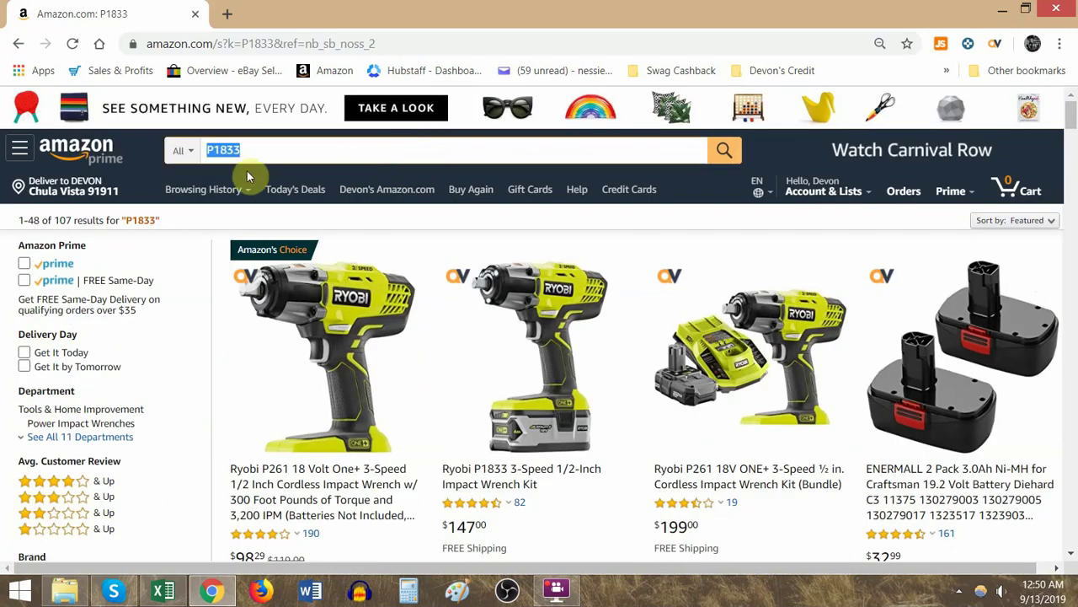
scroll(366, 193, "down", 2)
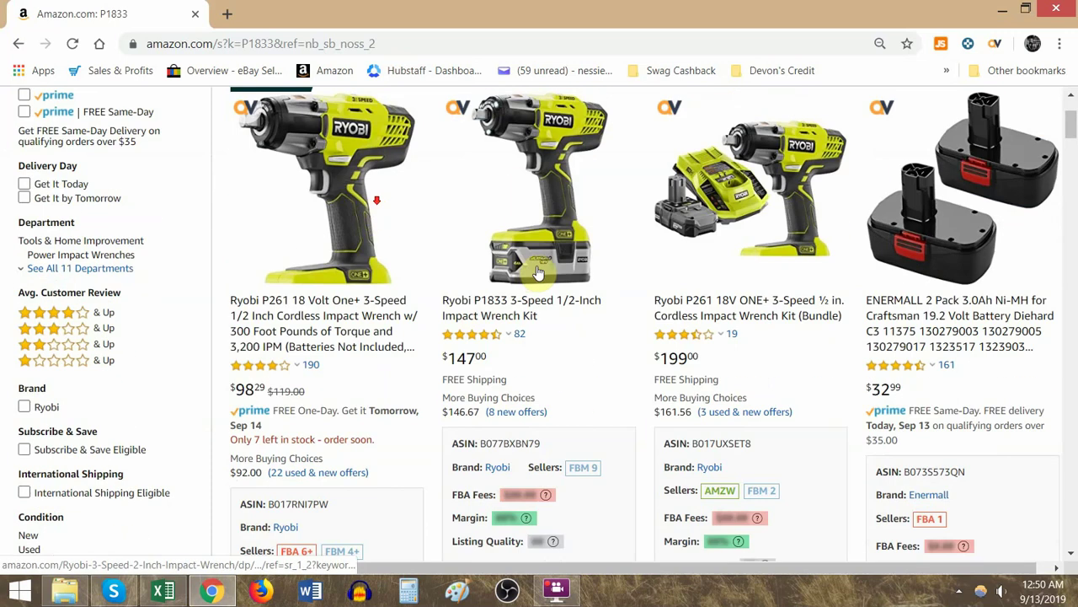
Step: Search the text of the results page for P1833 and open the Ryobi P1833 Impact Wrench Kit listing in a new tab
key("ctrl+f")
key("ctrl+v")
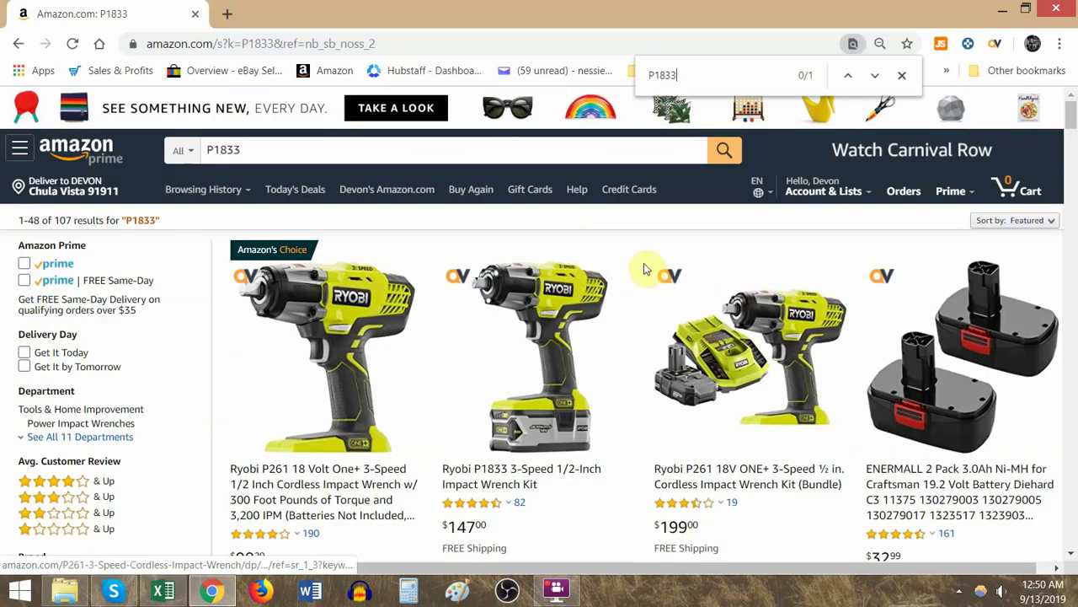
scroll(645, 274, "down", 3)
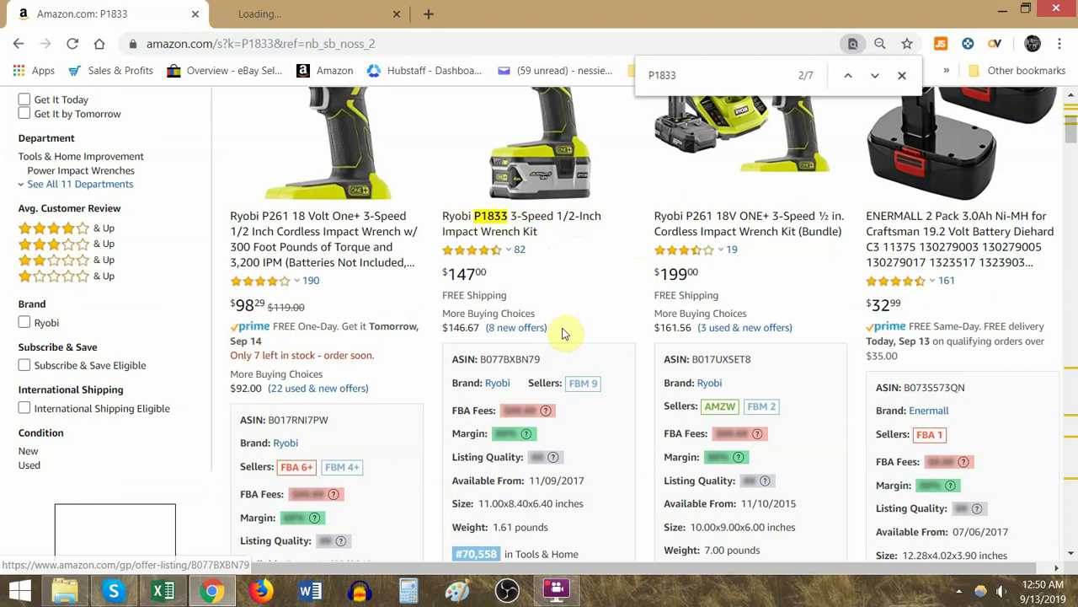
Step: Highlight the new offers of the Ryobi P1833 kit and check its listing tab before returning to the search results
left_click_drag(553, 329, 474, 331)
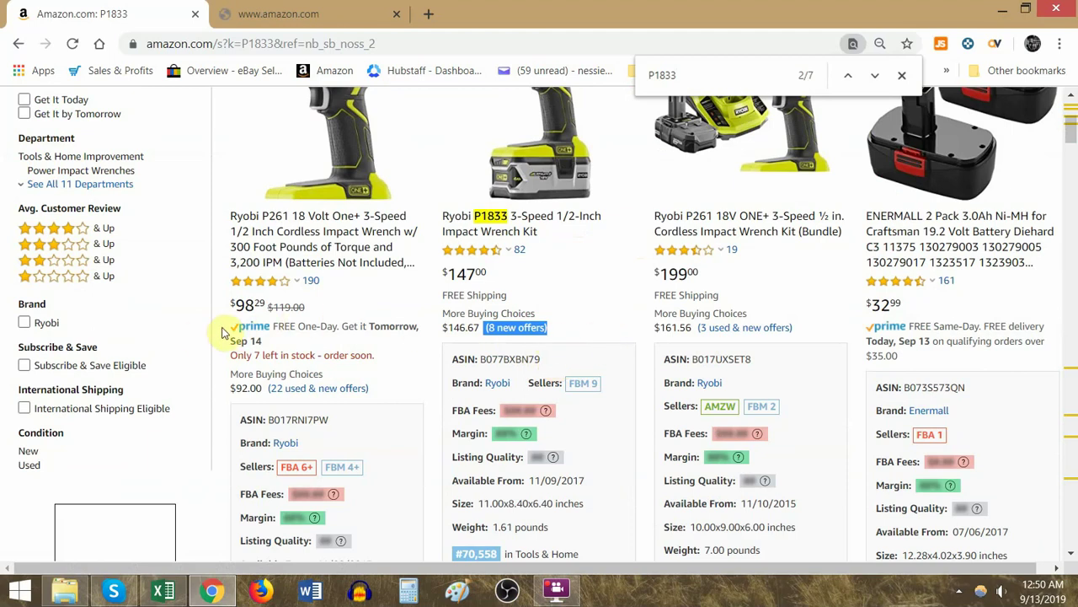
left_click(515, 332)
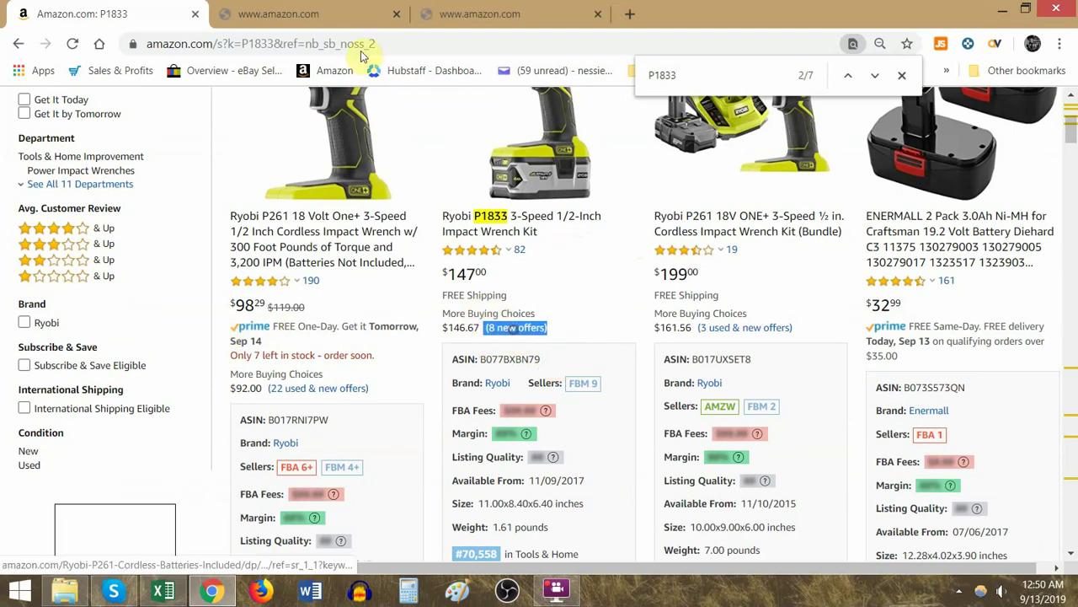
key("ctrl+w")
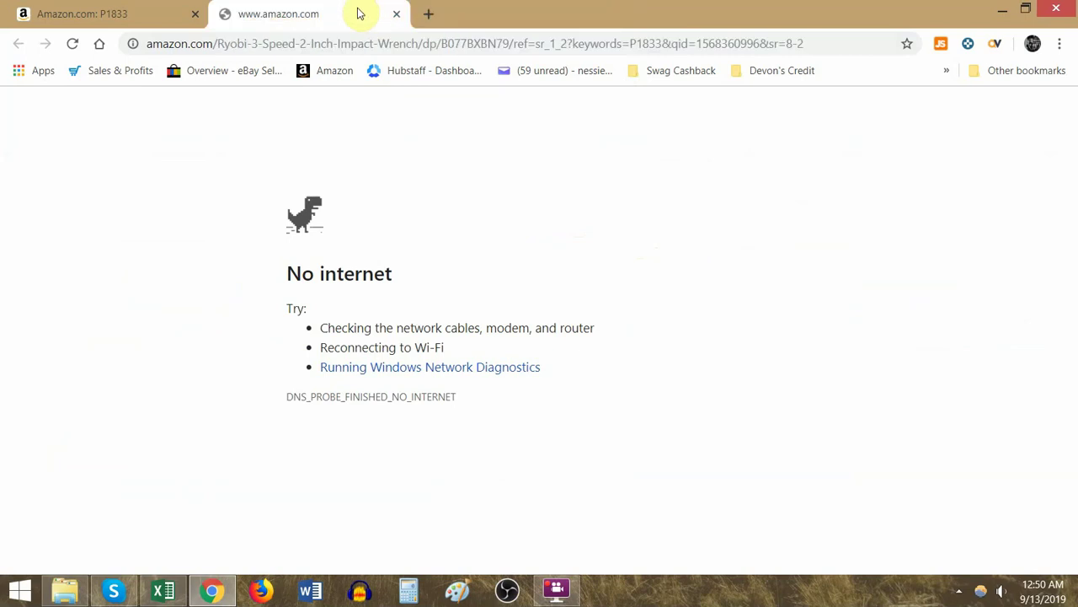
left_click(202, 15)
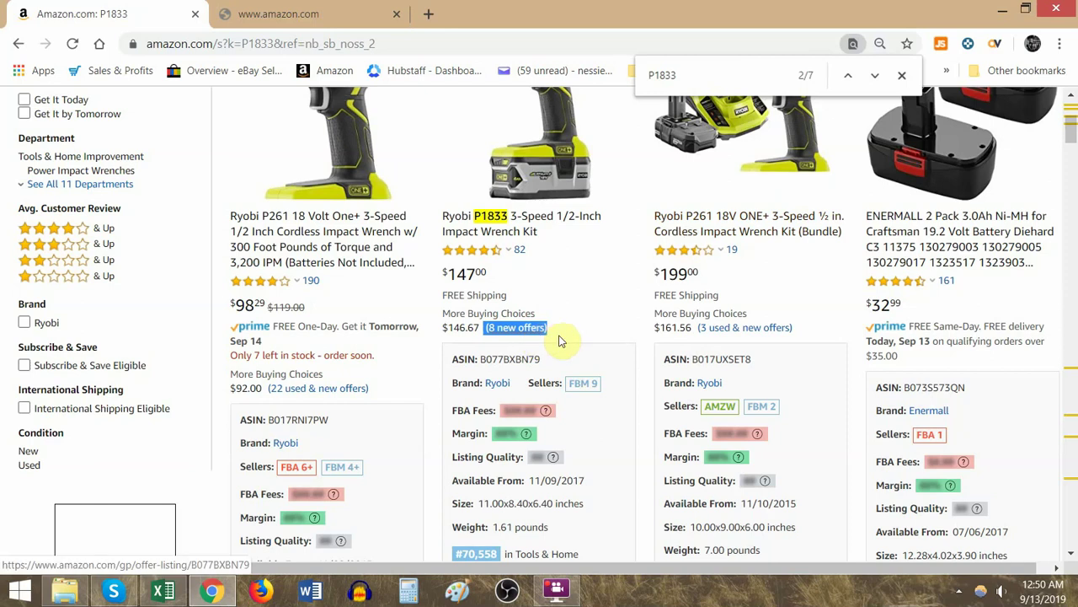
Step: Browse the remaining P1833 results and try again to open the Ryobi P1833 kit listing in a new tab
scroll(544, 340, "down", 6)
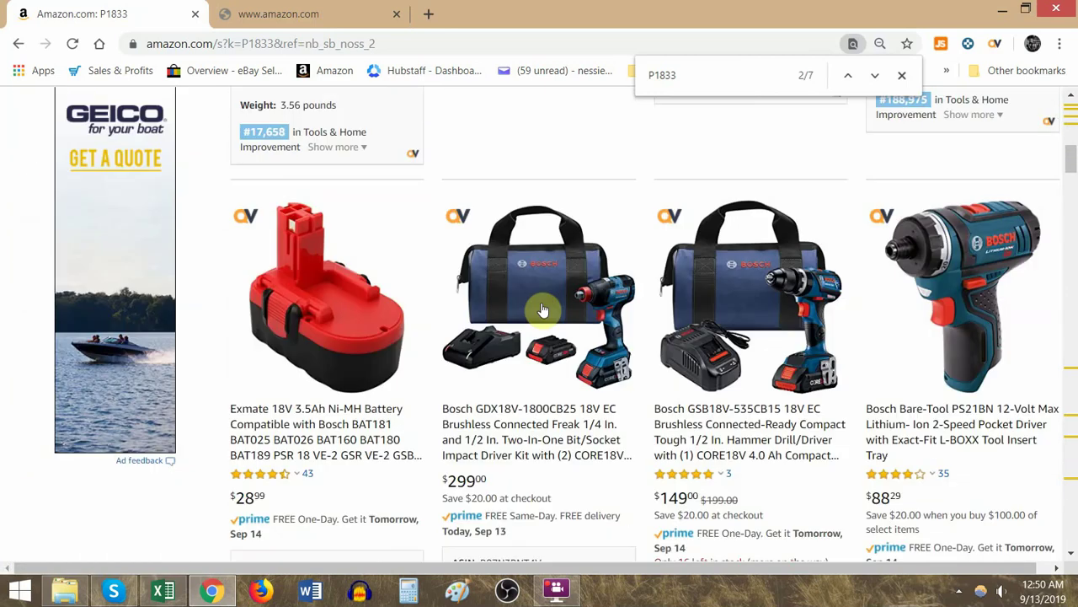
scroll(545, 312, "down", 15)
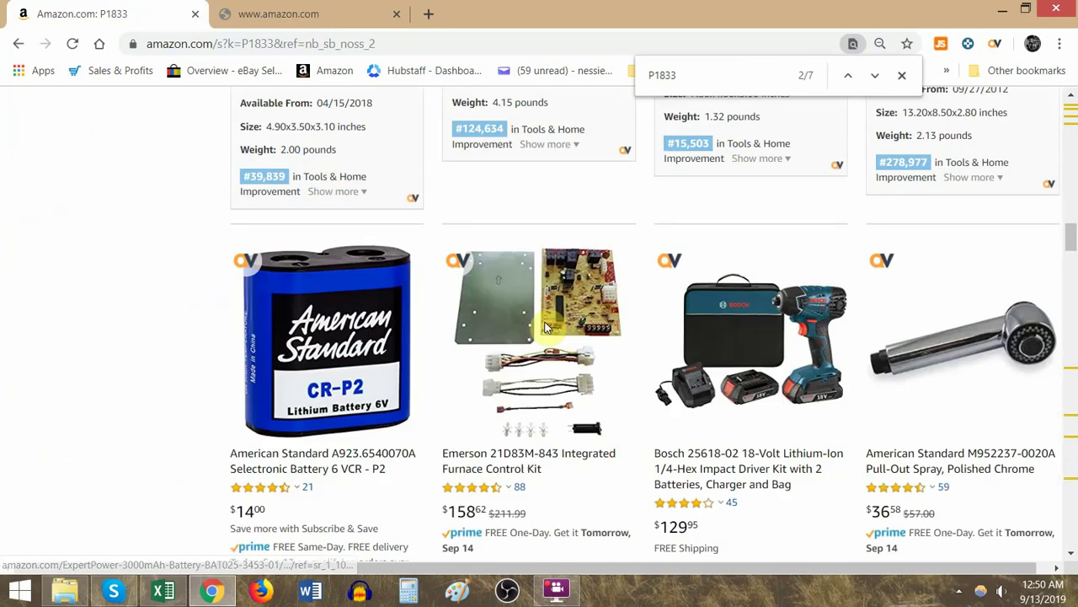
scroll(544, 327, "up", 20)
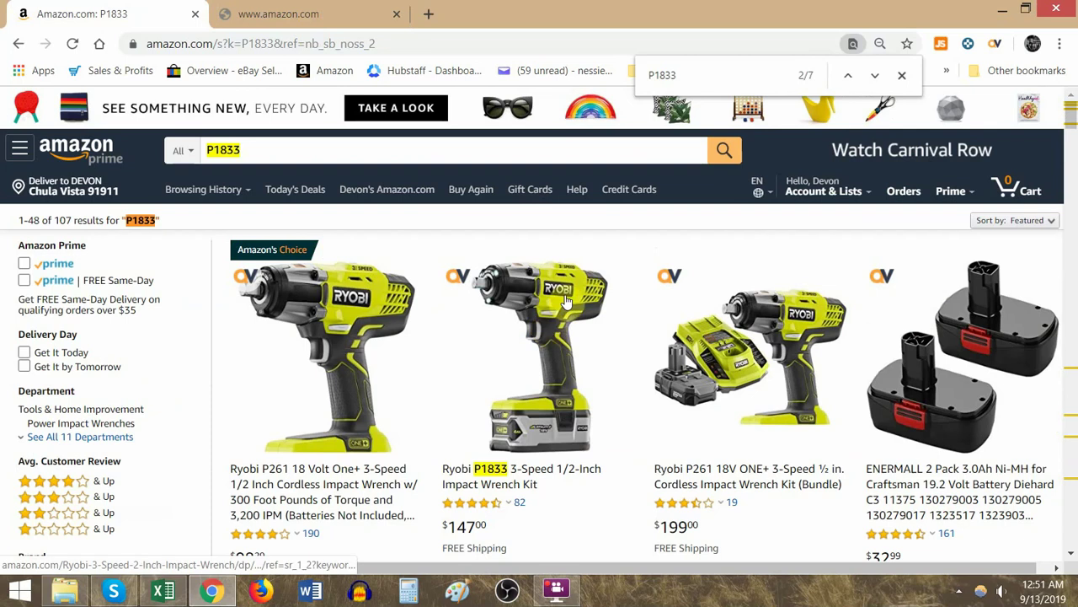
right_click(540, 336)
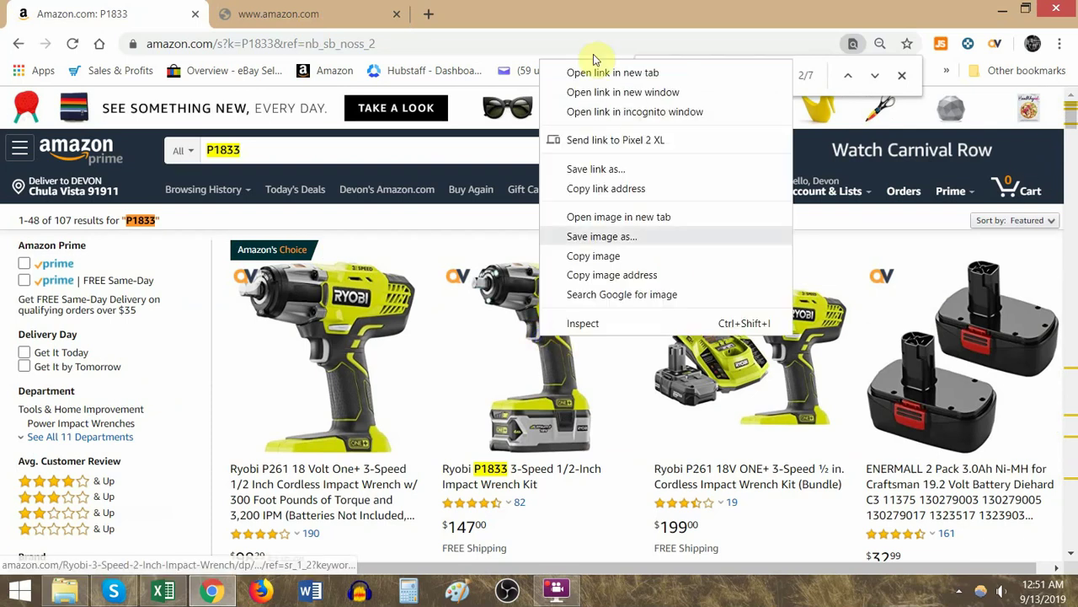
left_click(592, 73)
key("ctrl+Tab")
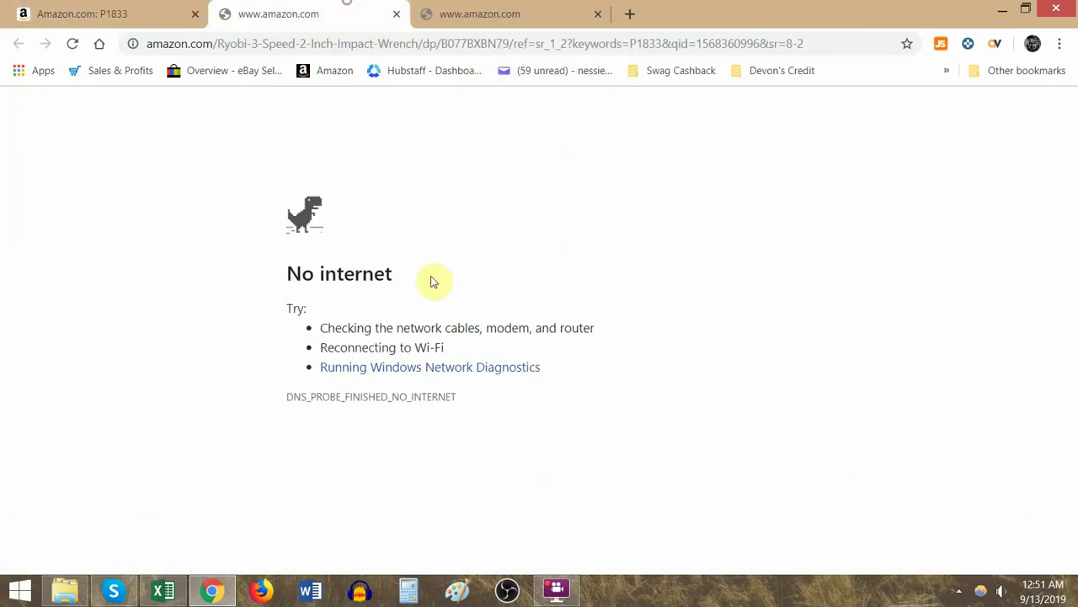
left_click(556, 589)
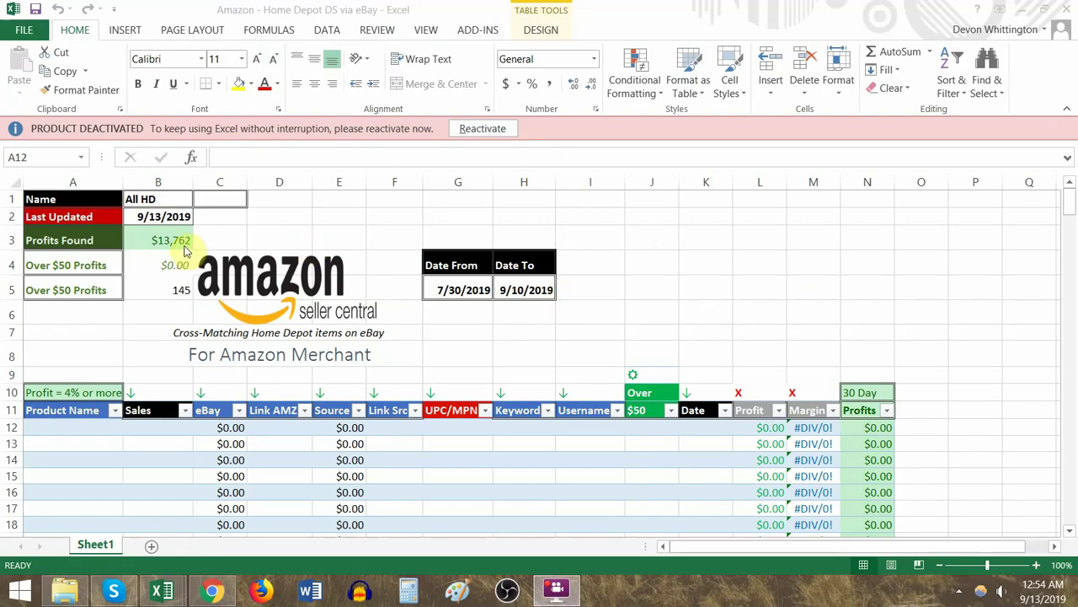
Step: Switch to the Amazon Research - Home Depot workbook and go back to the first product rows of the table
left_click(115, 430)
scroll(117, 432, "down", 1)
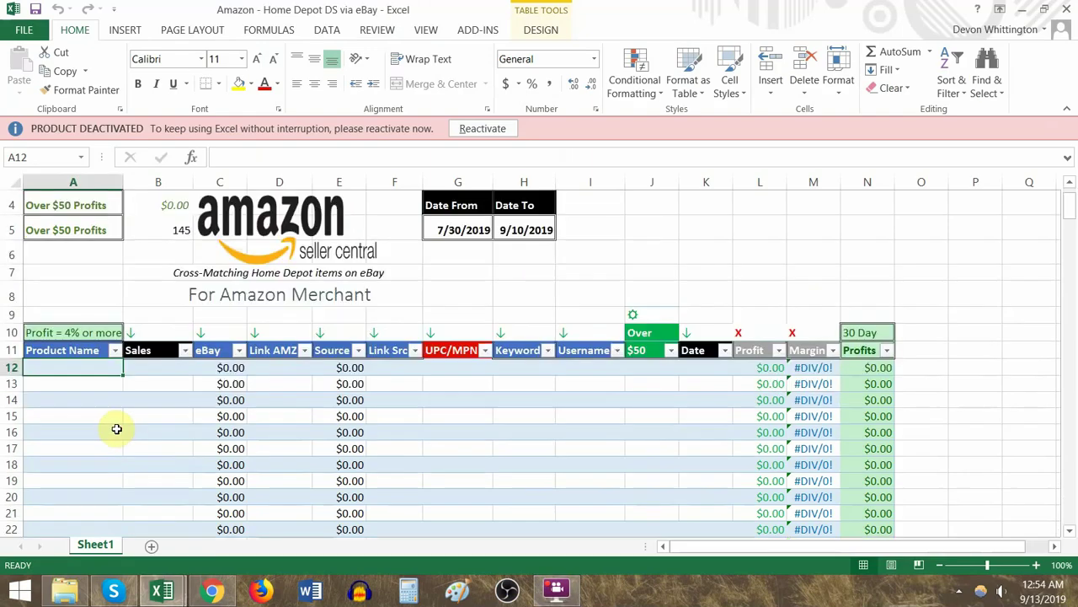
left_click(215, 591)
mouse_move(161, 588)
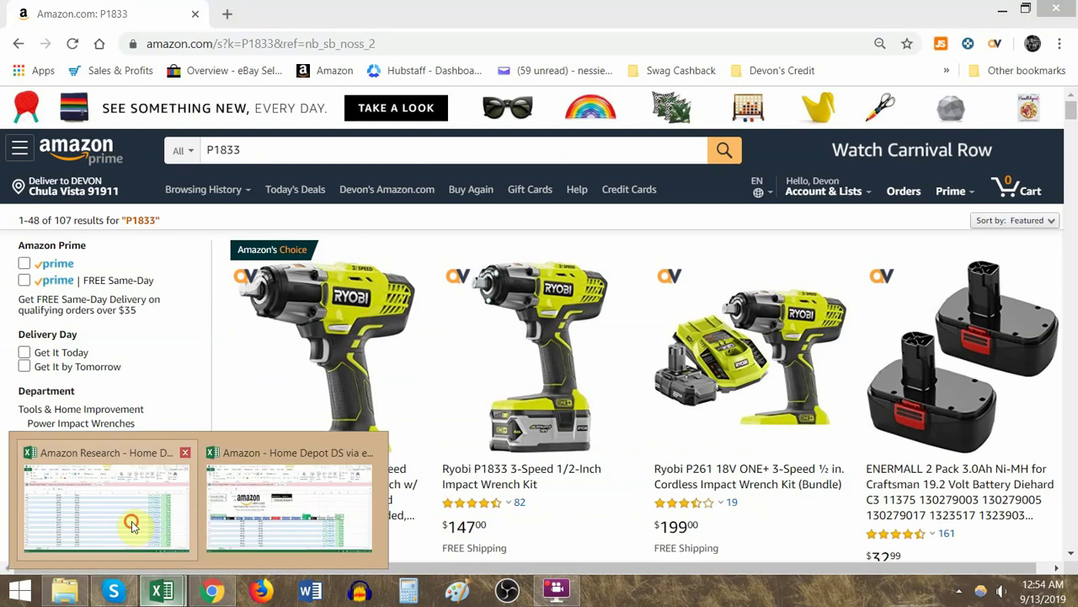
left_click(140, 525)
scroll(201, 504, "up", 6)
scroll(200, 504, "up", 20)
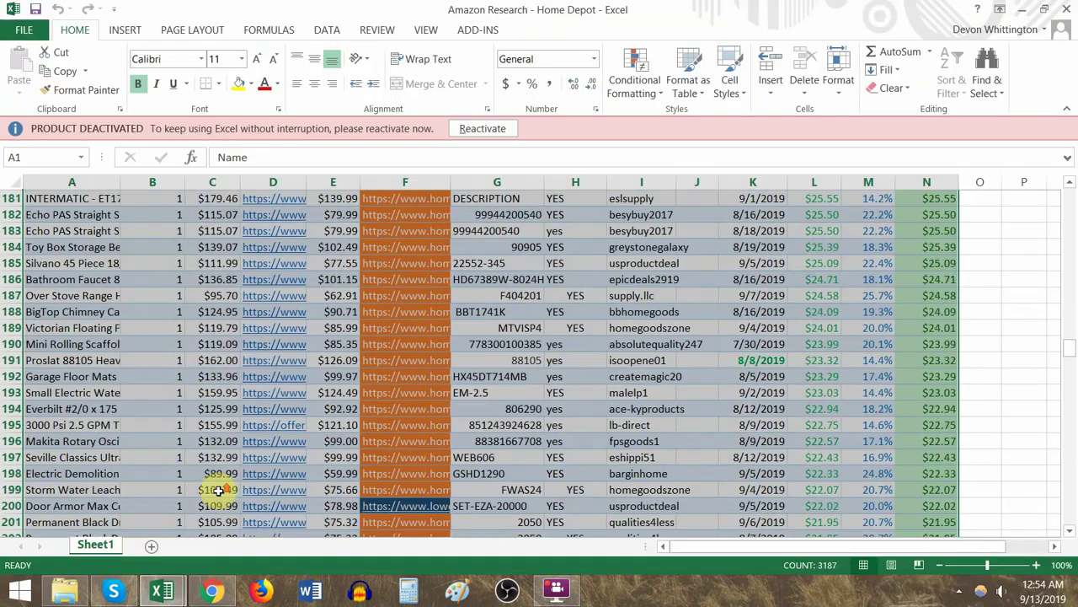
scroll(224, 489, "up", 20)
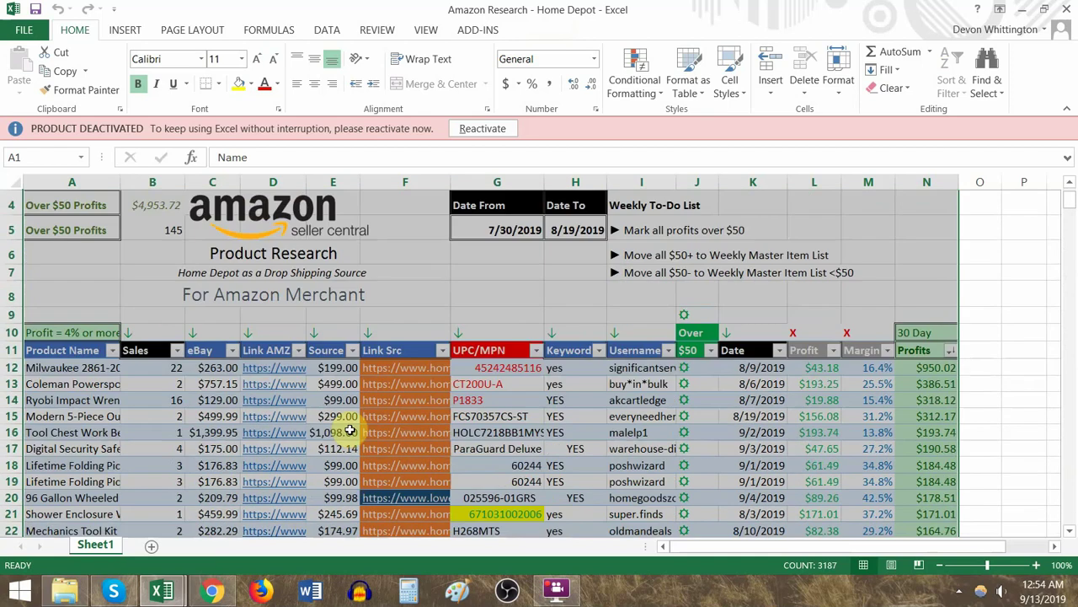
scroll(350, 431, "down", 2)
left_click(600, 365)
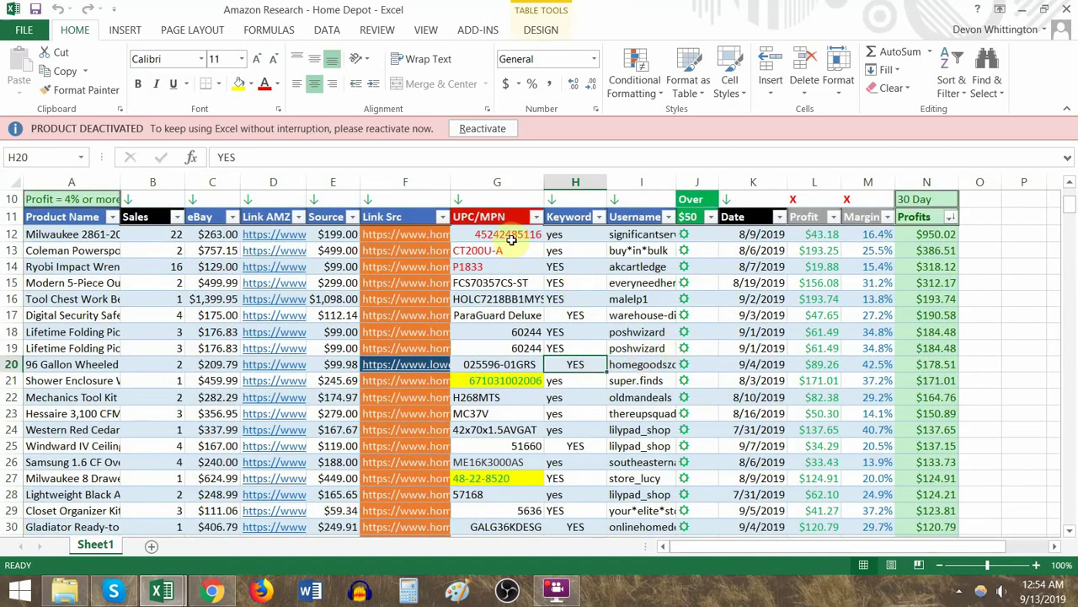
Step: Sort the product table by the Date column from newest to oldest
left_click_drag(755, 240, 542, 268)
left_click(779, 217)
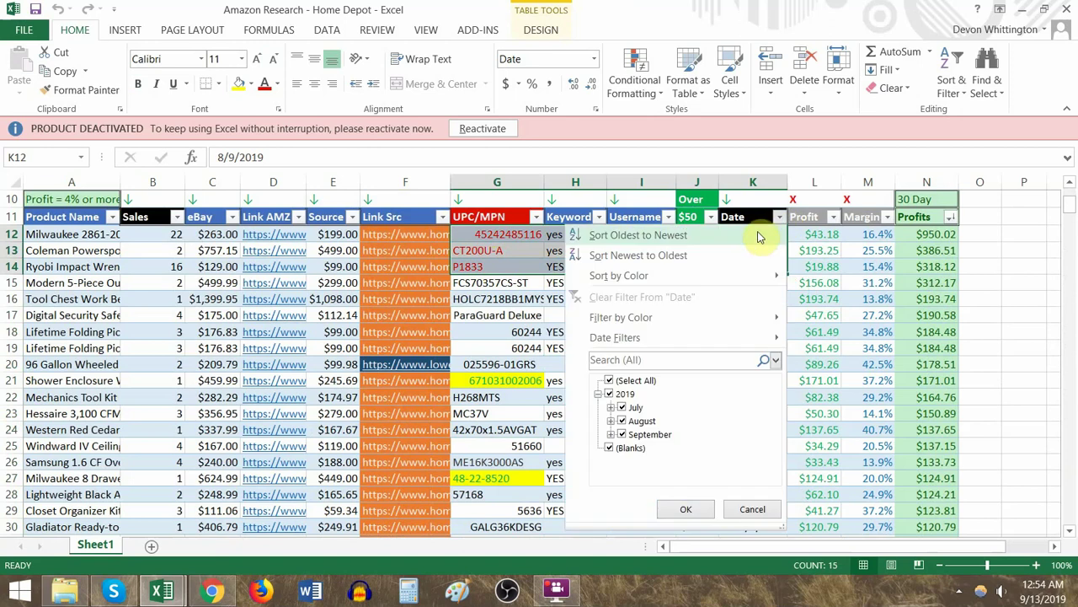
left_click(754, 255)
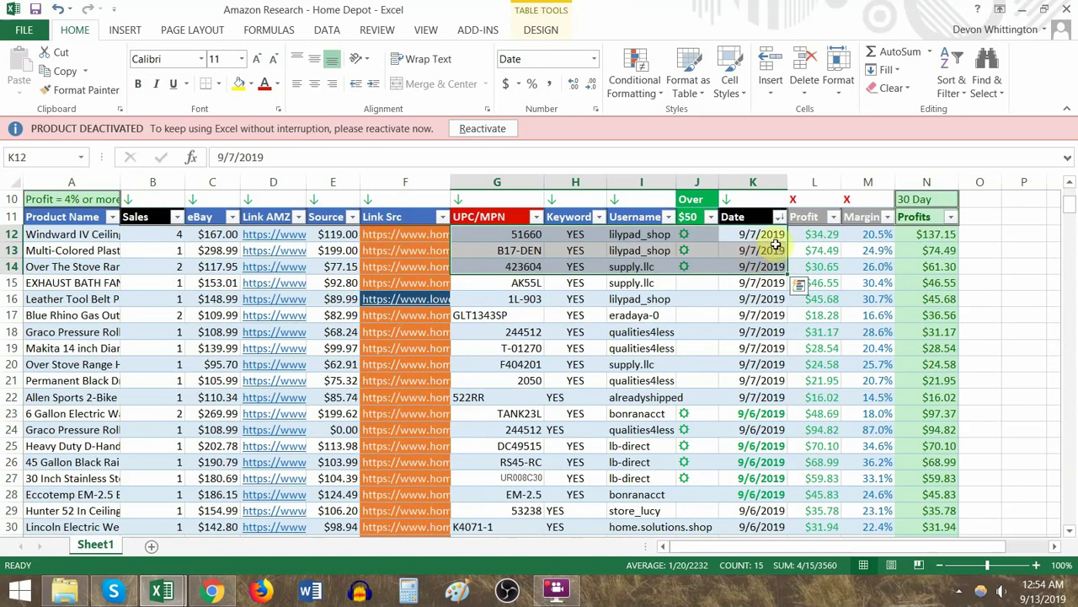
Step: Copy part number 51660 of the Windward IV ceiling fan from cell G12 and search Amazon for it
left_click_drag(777, 231, 497, 244)
left_click(526, 244)
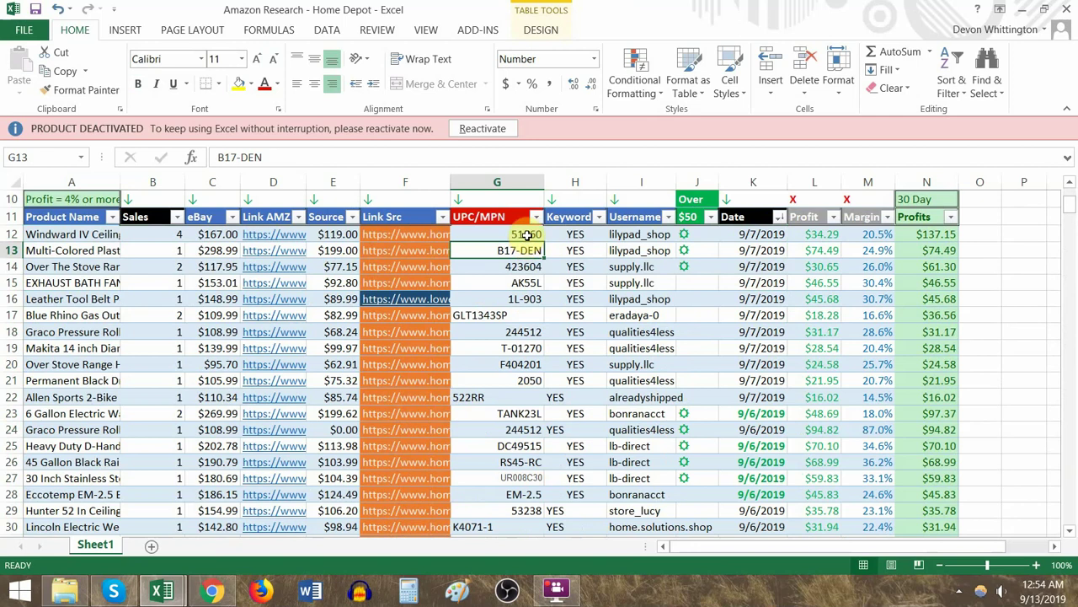
left_click(526, 234)
key("ctrl+c")
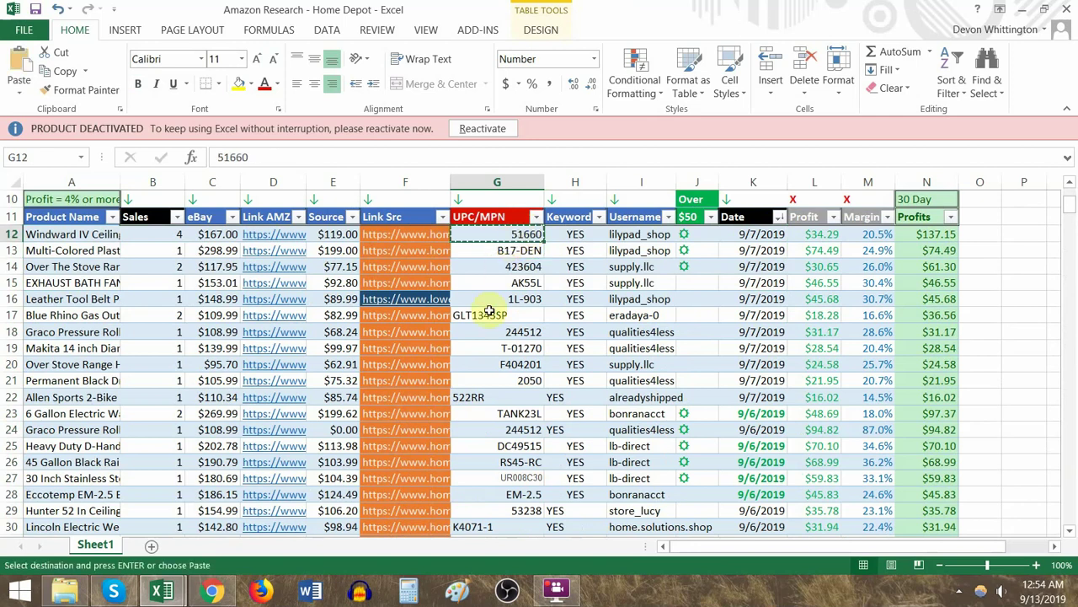
key("alt+Tab")
left_click(304, 145)
key("ctrl+a")
key("ctrl+v")
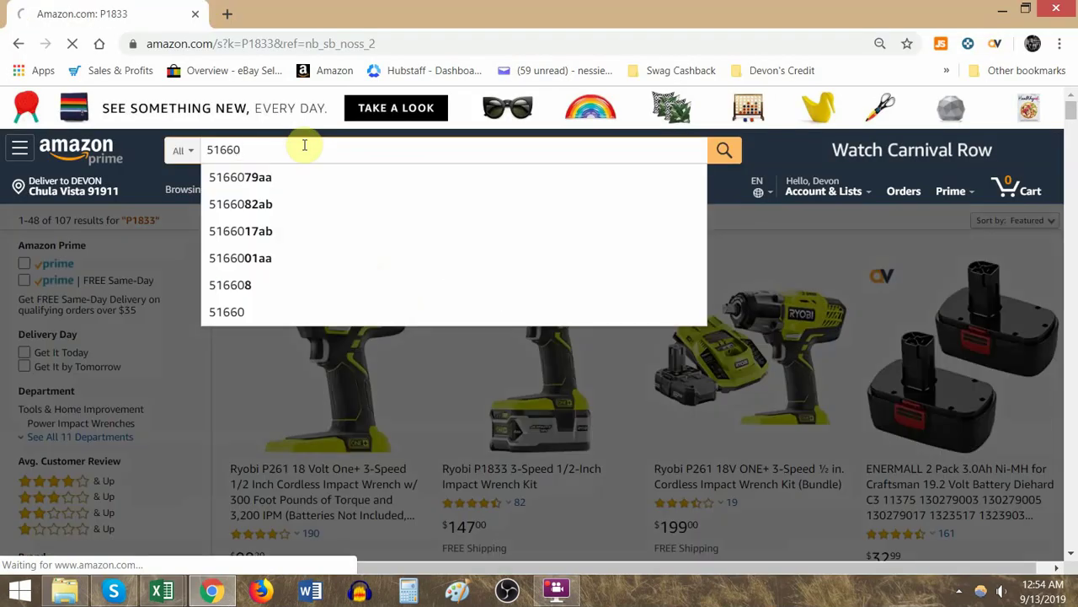
key("Return")
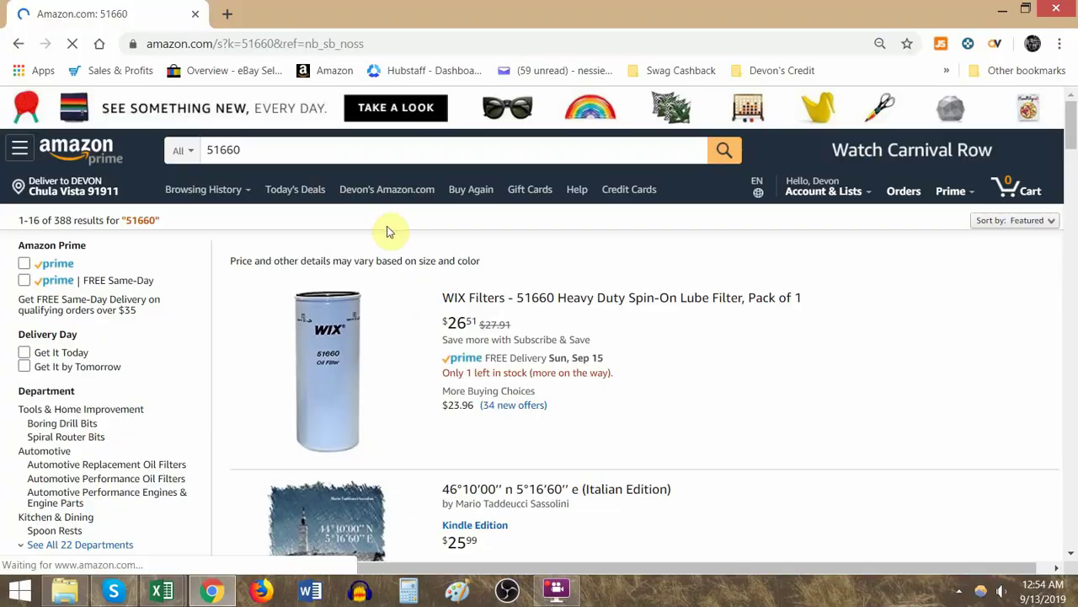
Step: Try to open the Home Depot source link in cell F12 and return to the Amazon results
key("alt+Tab")
left_click(416, 237)
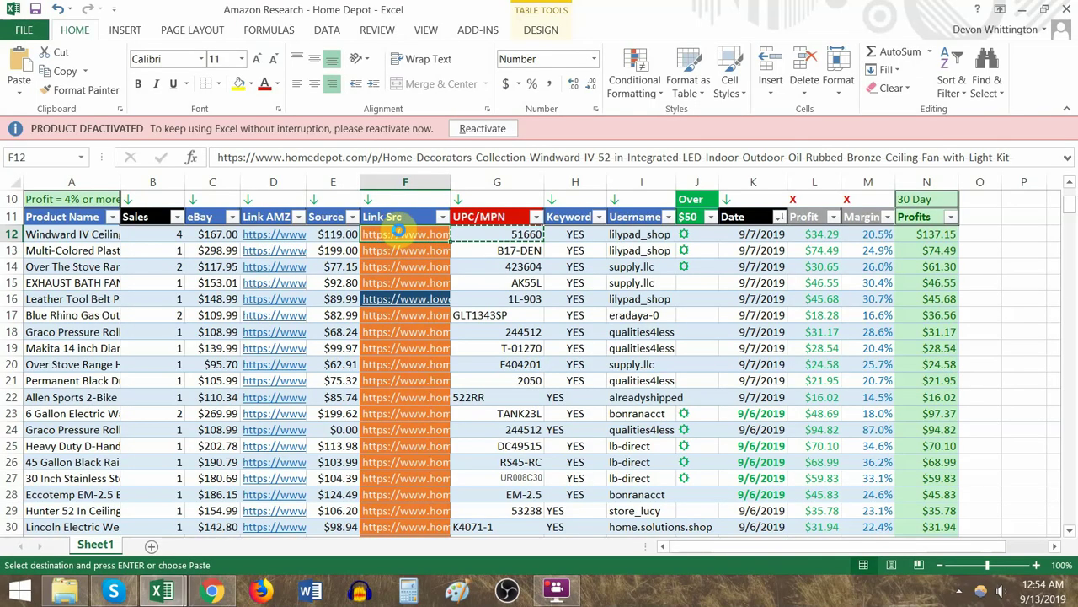
key("alt+Tab")
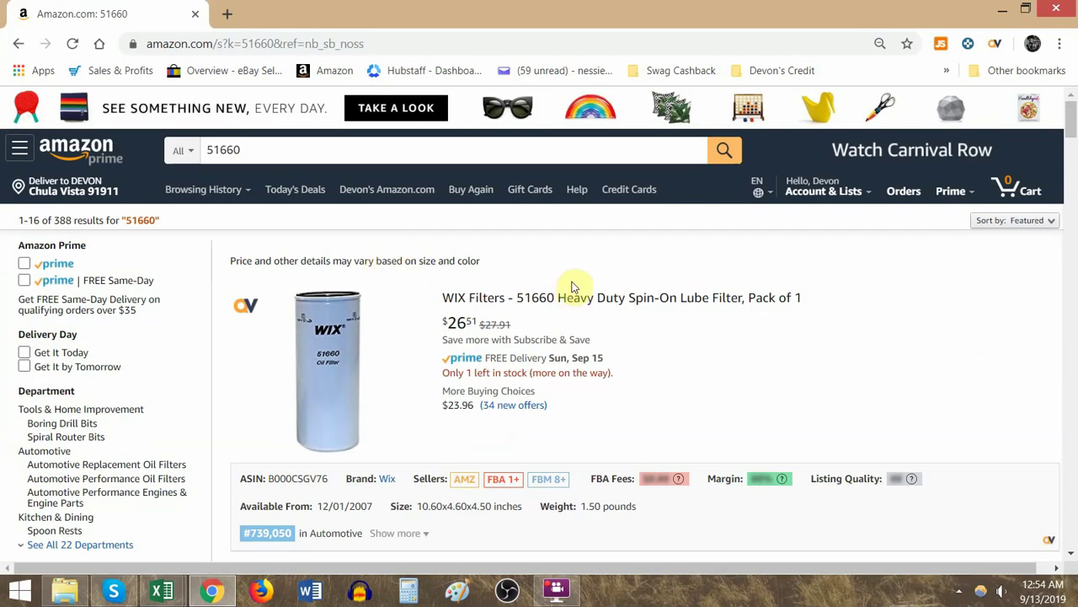
Step: Search the text of the Amazon results page for 51660 and switch back to the Excel workbook
scroll(638, 274, "down", 3)
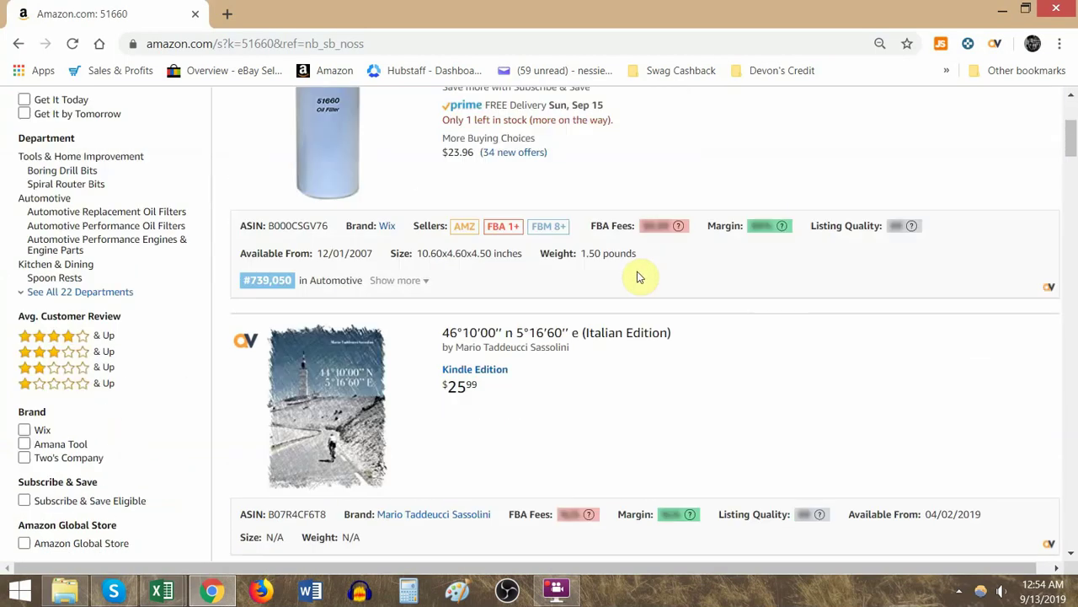
scroll(638, 274, "up", 4)
key("ctrl+f")
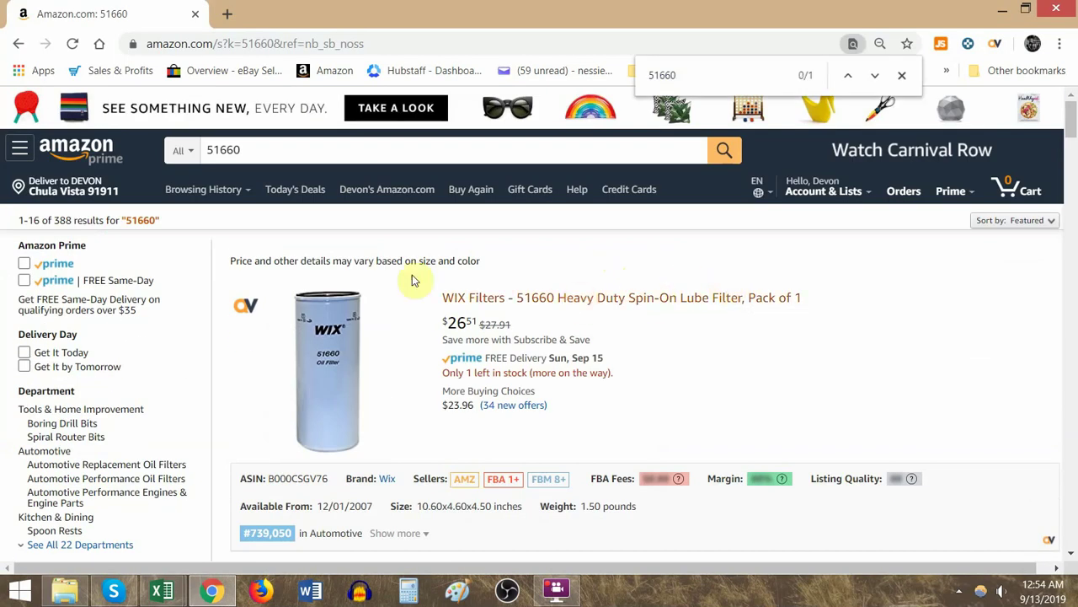
scroll(767, 364, "down", 1)
key("alt+Tab")
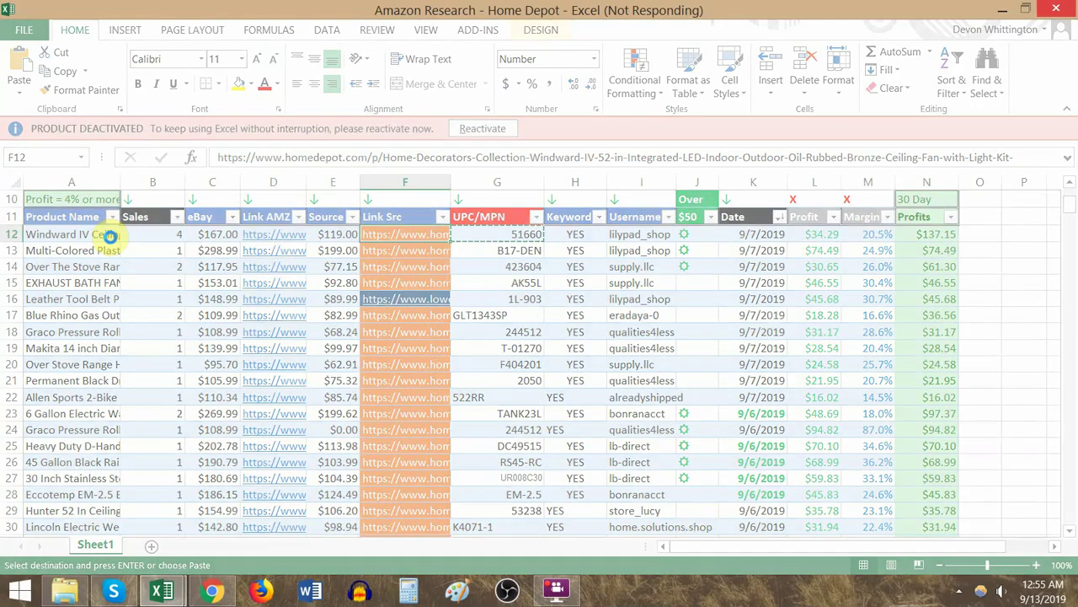
Step: Allow the location request on the Home Depot ceiling fan page and search Amazon for "51660 ceiling fan"
left_click(343, 286)
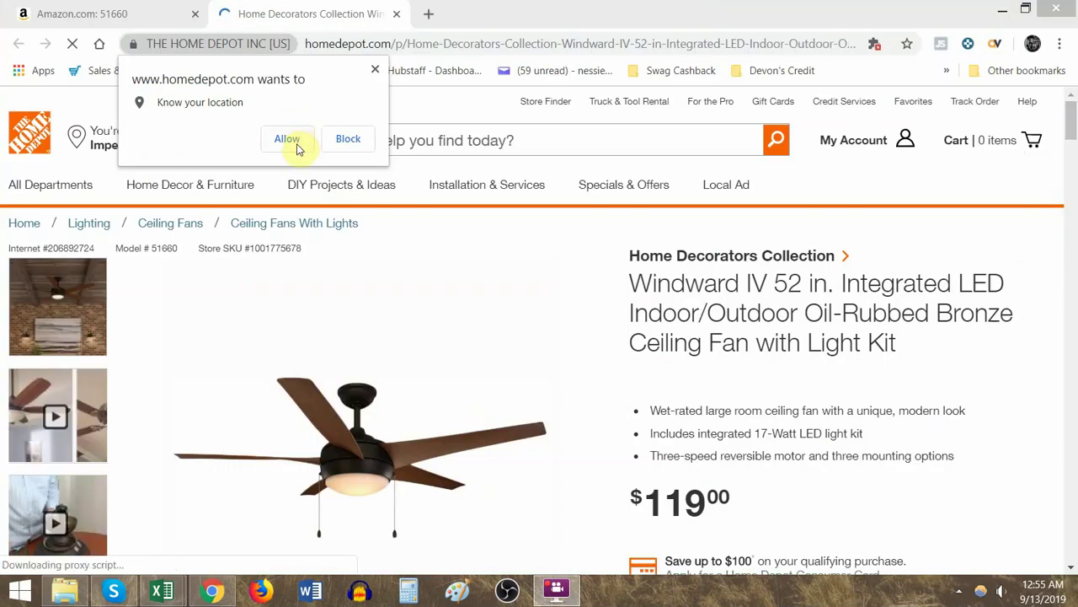
left_click(295, 145)
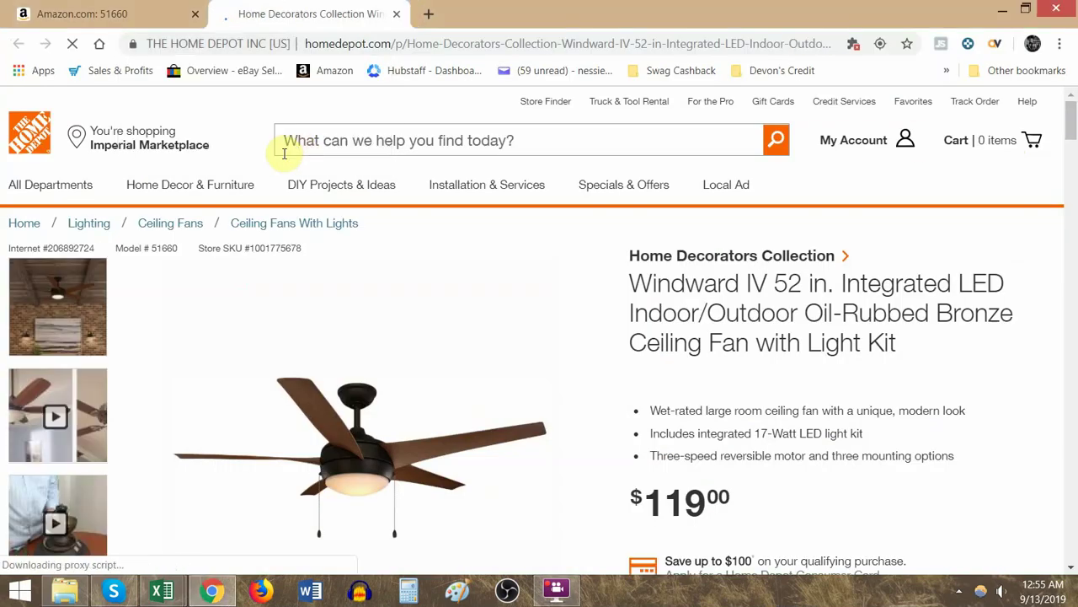
left_click(100, 7)
scroll(396, 133, "up", 5)
left_click(341, 149)
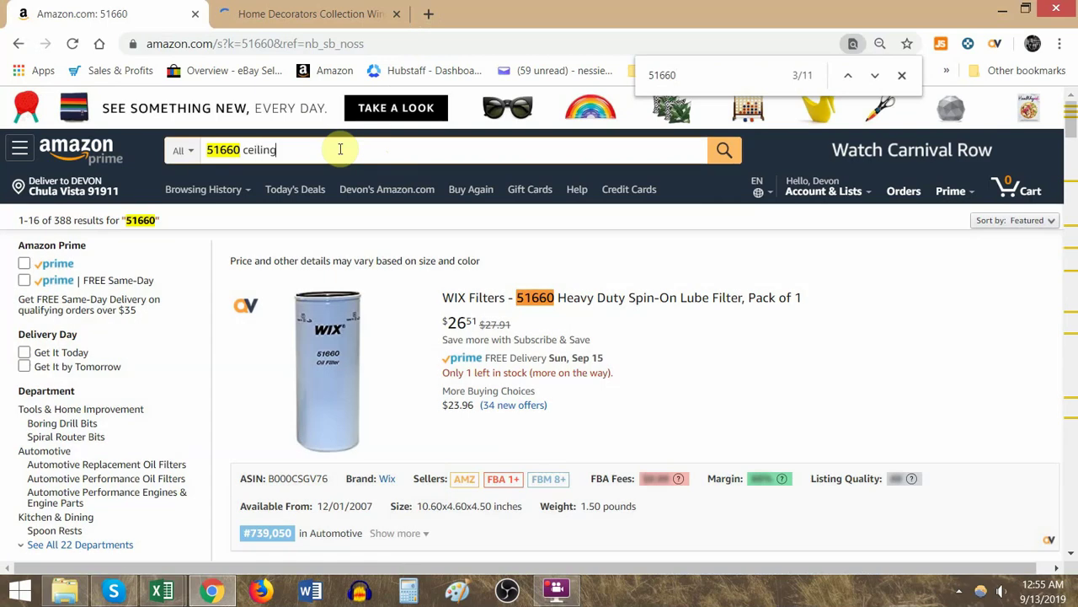
type("ceiling fan")
key("Return")
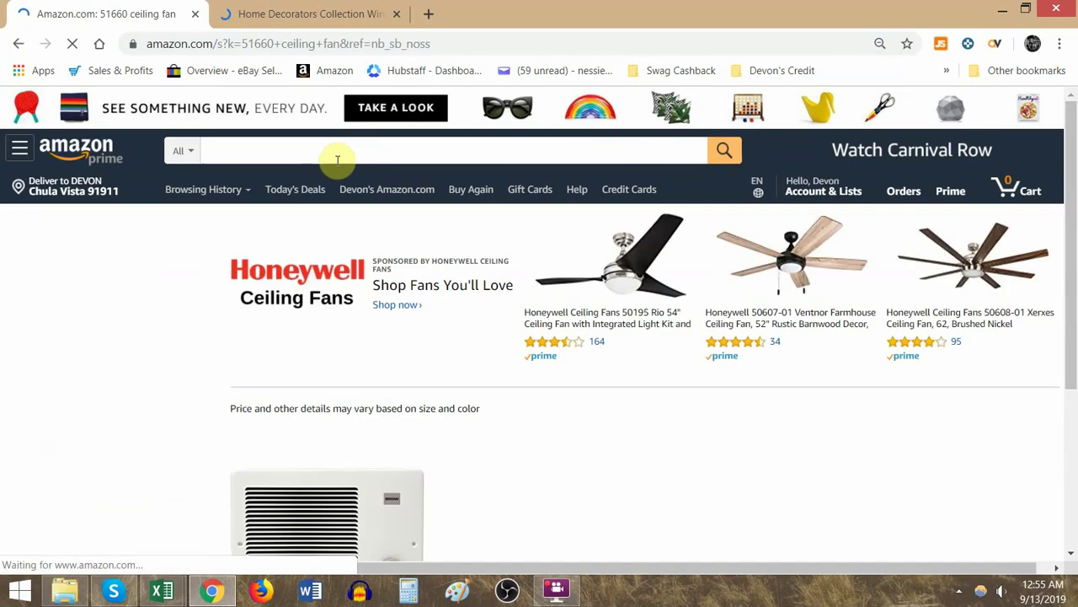
Step: Search the text of the Amazon ceiling fan results for 51660 and look through the listings for a matching fan
scroll(479, 192, "down", 5)
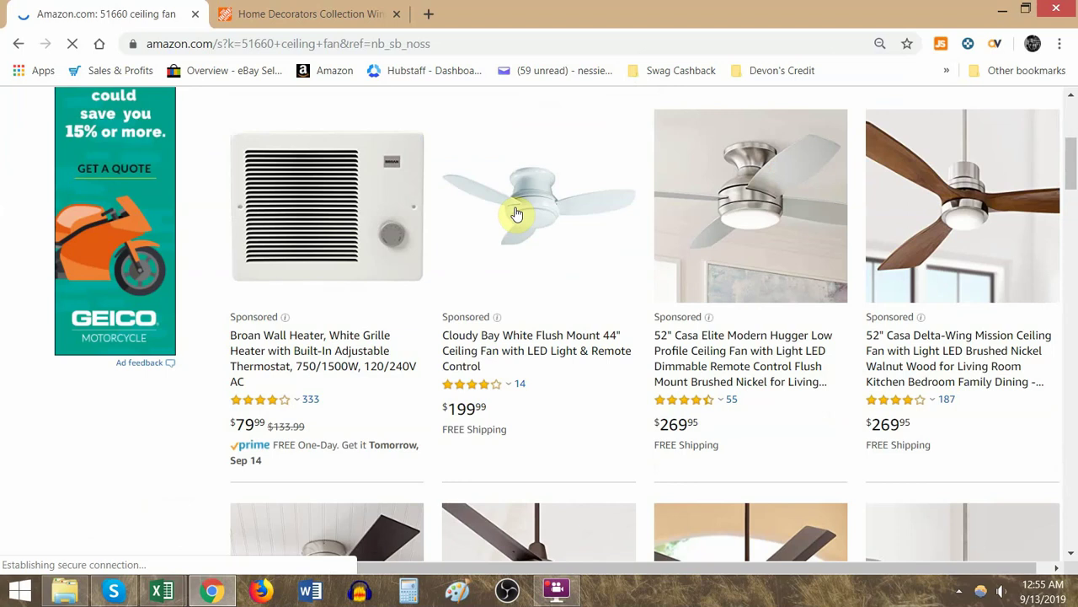
key("ctrl+f")
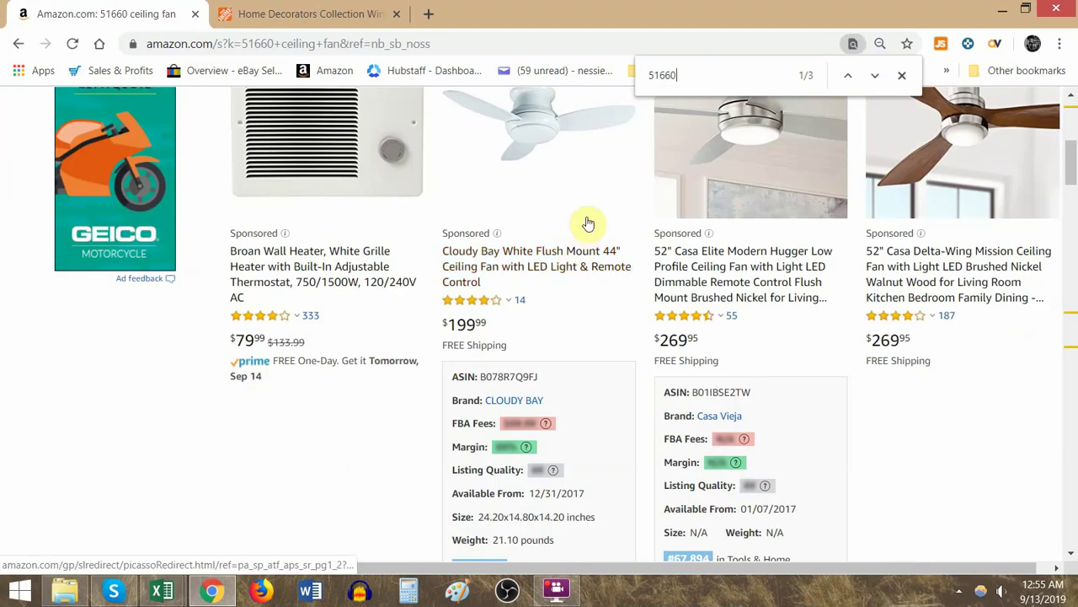
key("Return")
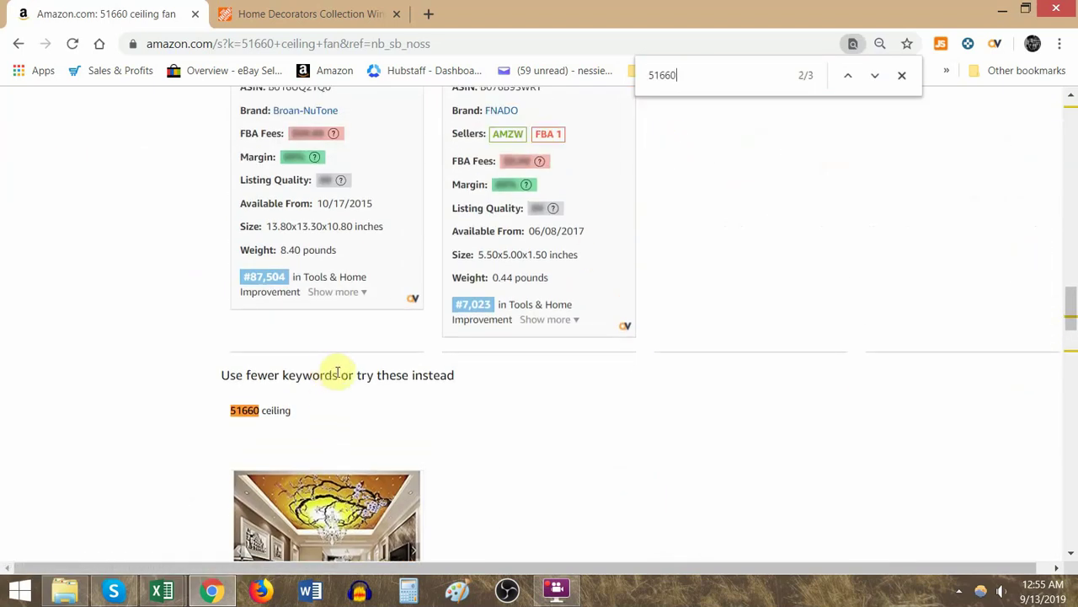
scroll(304, 363, "up", 10)
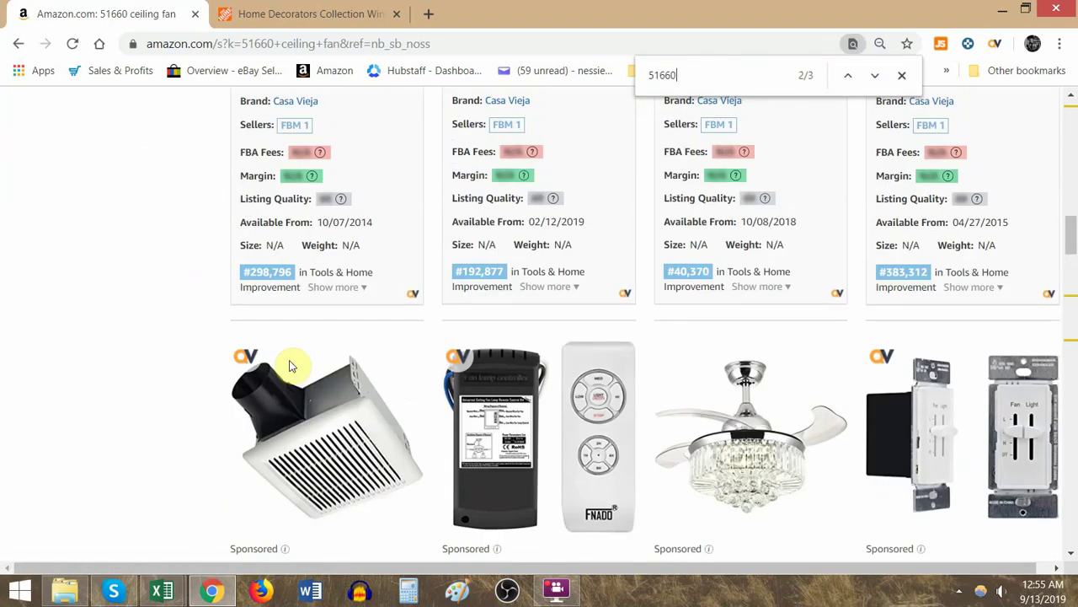
scroll(303, 363, "up", 2)
scroll(297, 363, "up", 10)
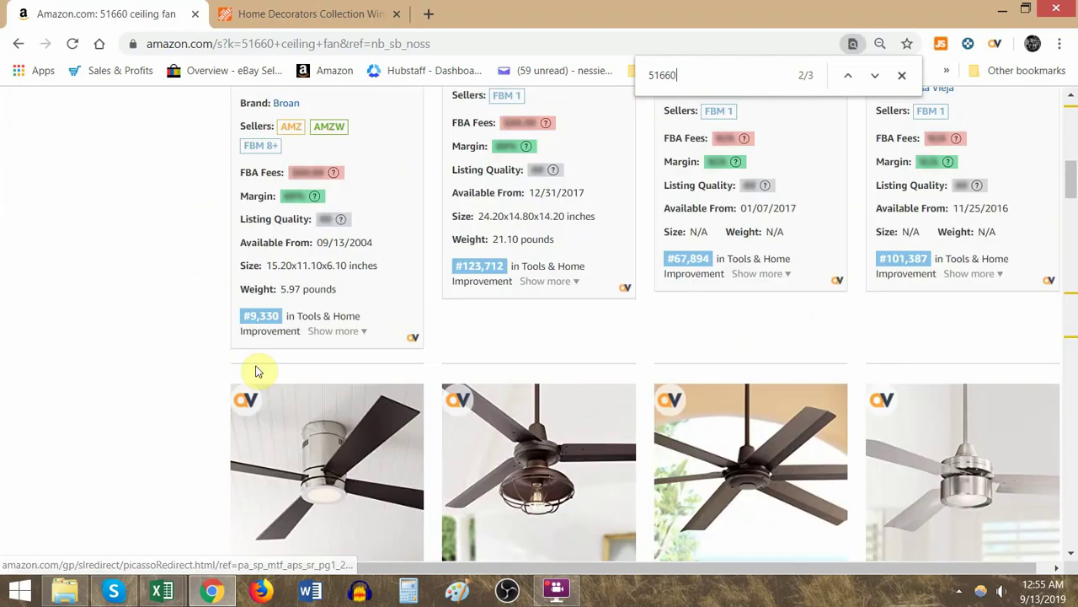
scroll(242, 374, "up", 2)
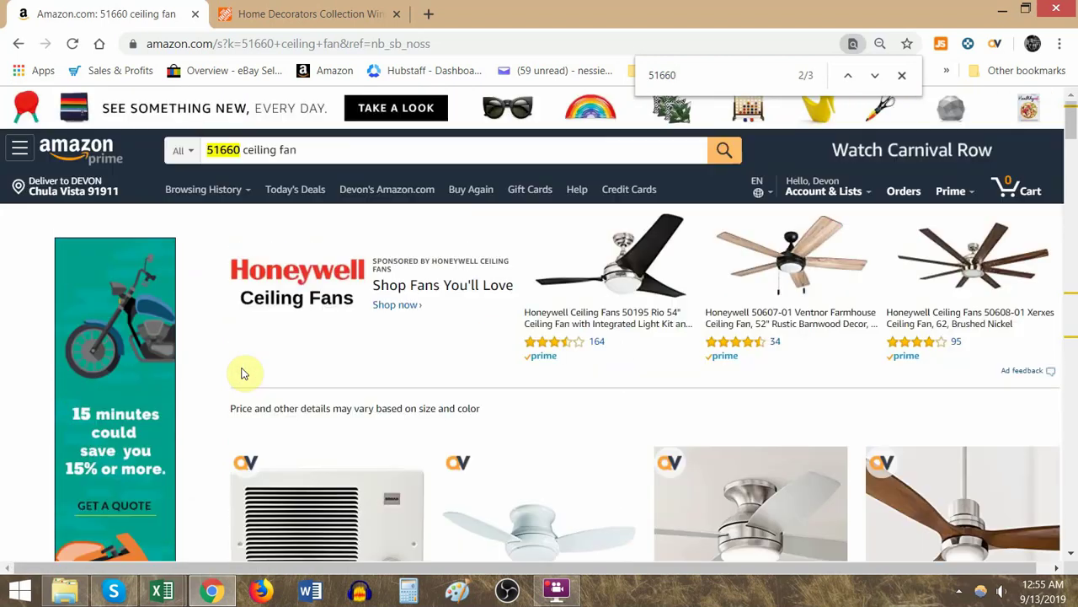
Step: Compare the Windward IV fan on the Home Depot product page with the fans in the Amazon results
left_click(335, 15)
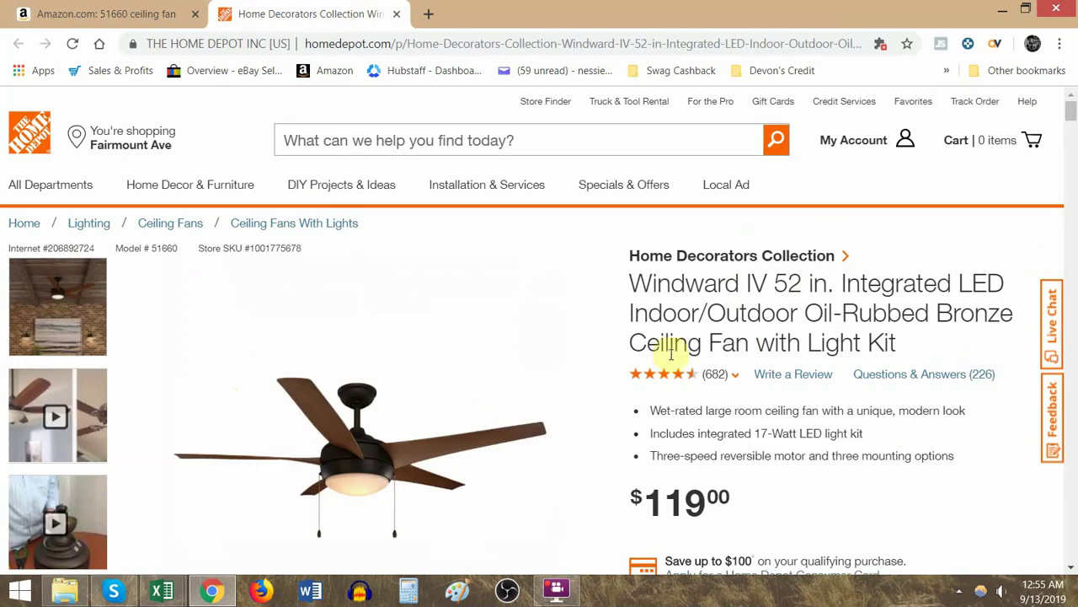
left_click(55, 13)
scroll(807, 288, "down", 4)
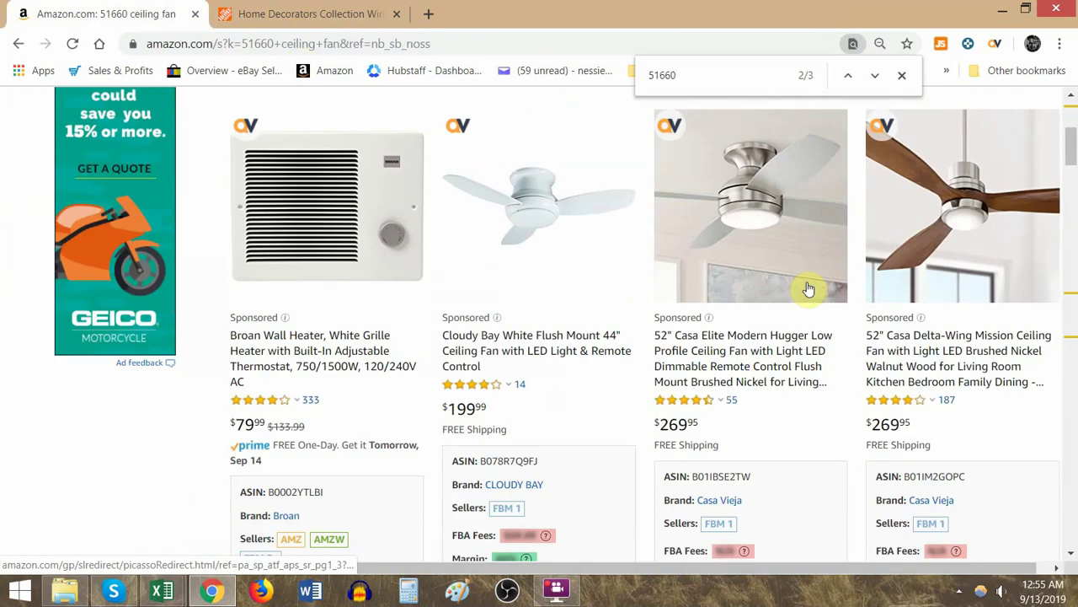
scroll(807, 288, "up", 4)
left_click(342, 15)
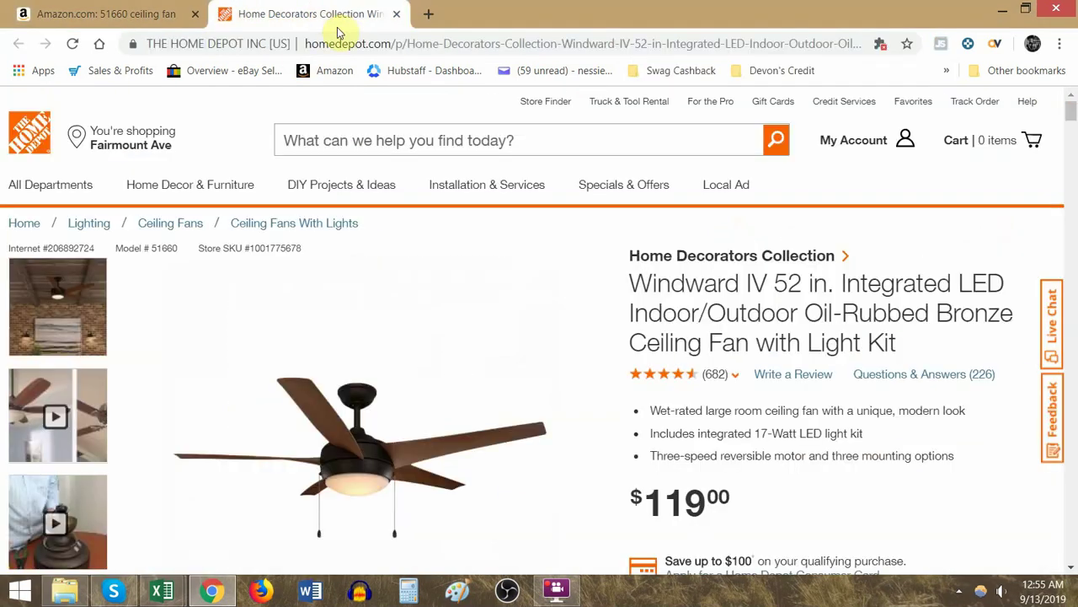
left_click(135, 12)
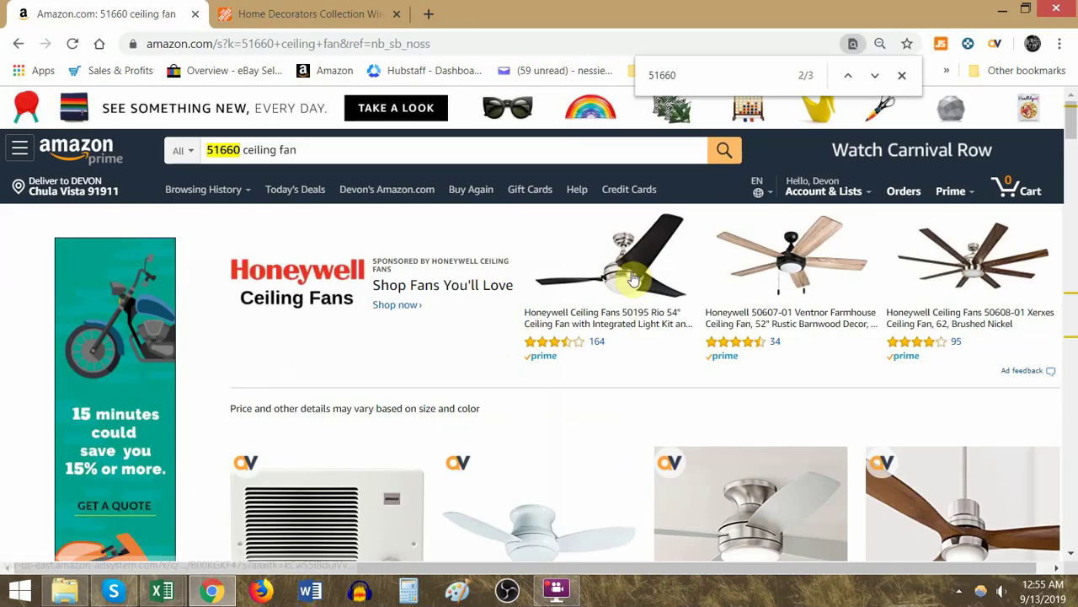
left_click(301, 16)
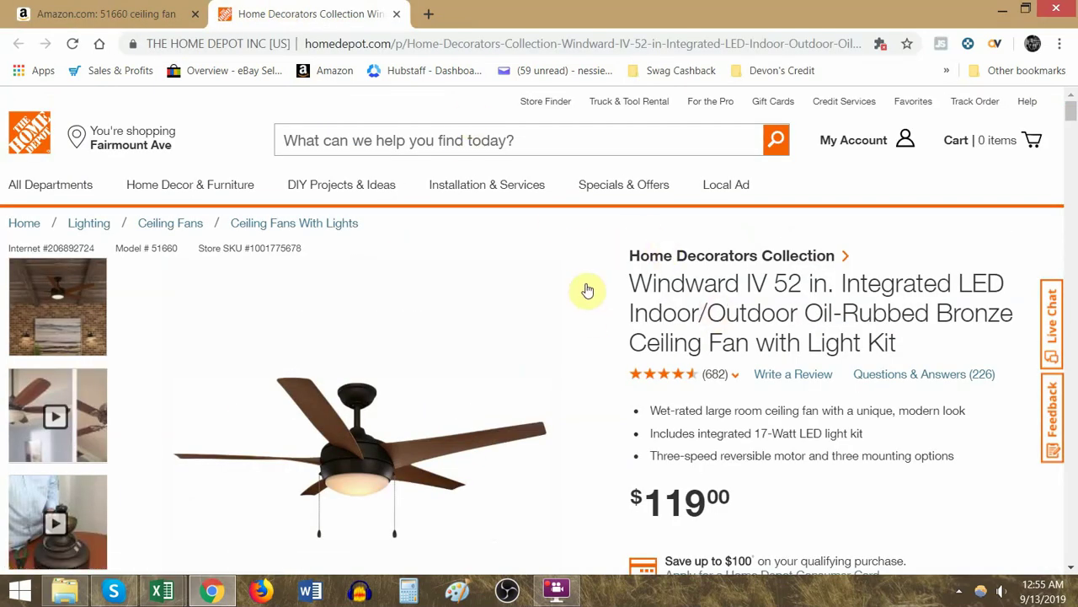
key("ctrl+u")
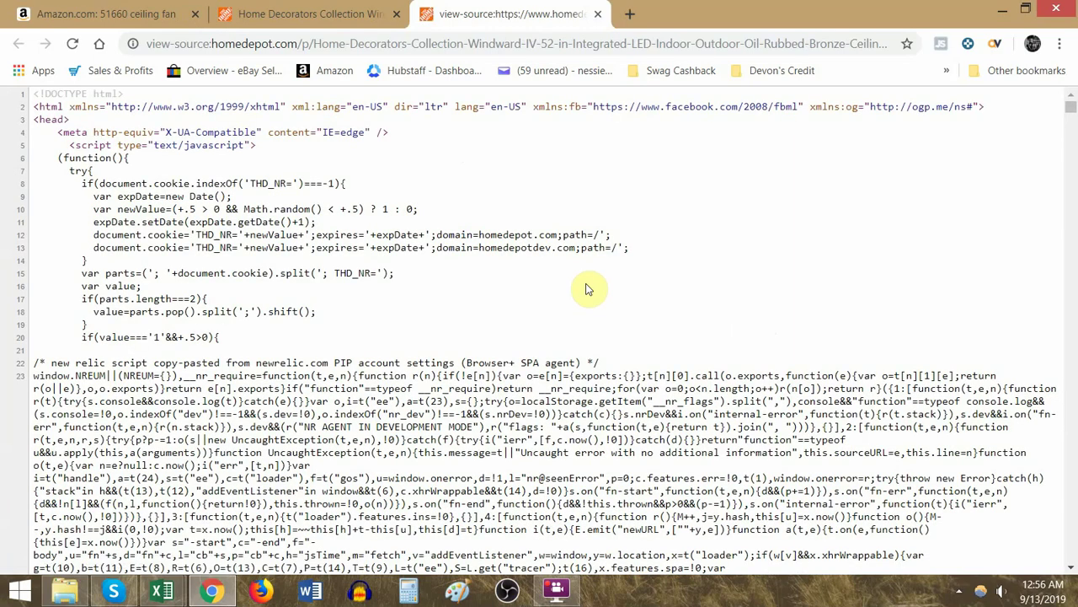
key("ctrl+f")
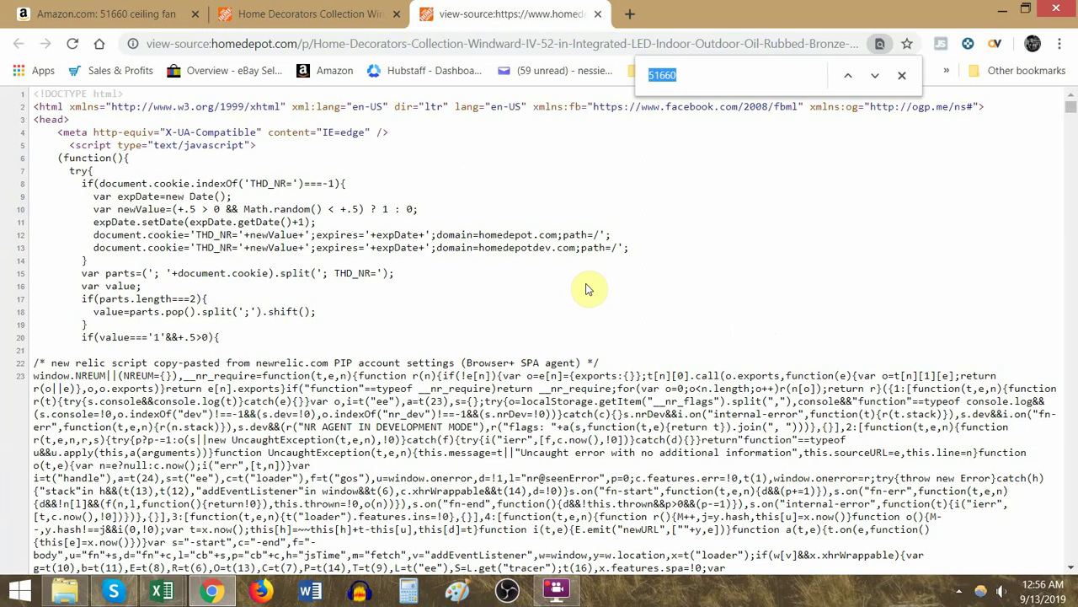
type("upc")
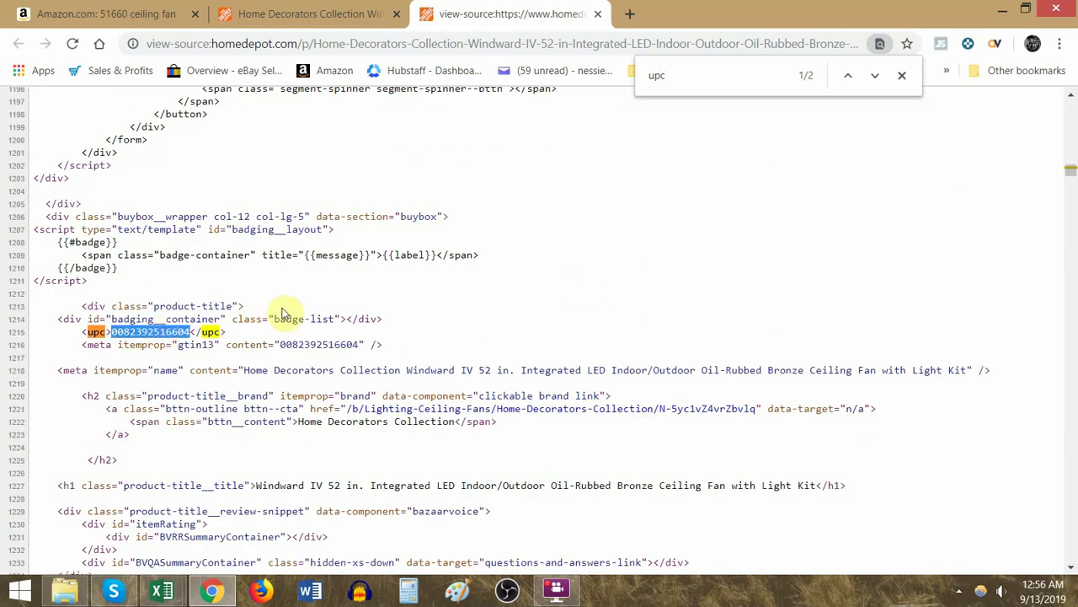
left_click(268, 7)
left_click(160, 18)
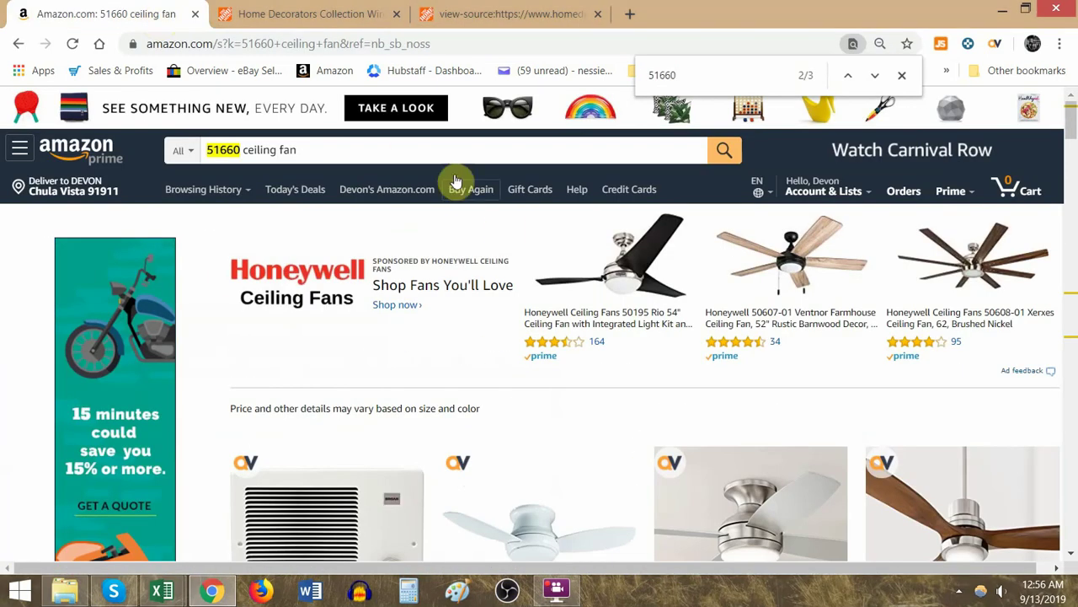
left_click(481, 150)
key("ctrl+a")
key("ctrl+v")
left_click(736, 160)
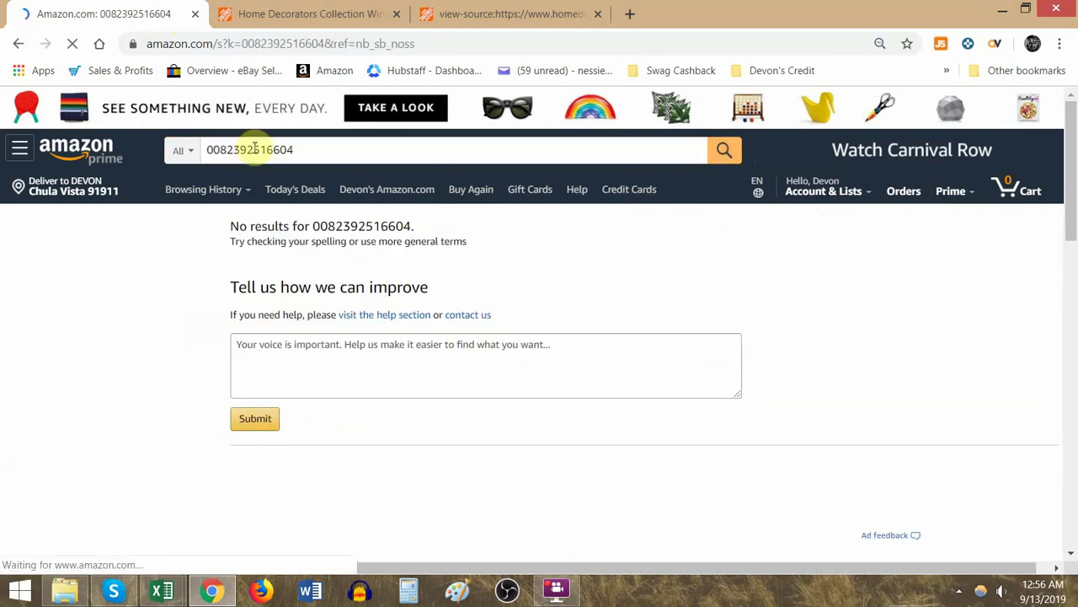
left_click(211, 149)
key("BackSpace")
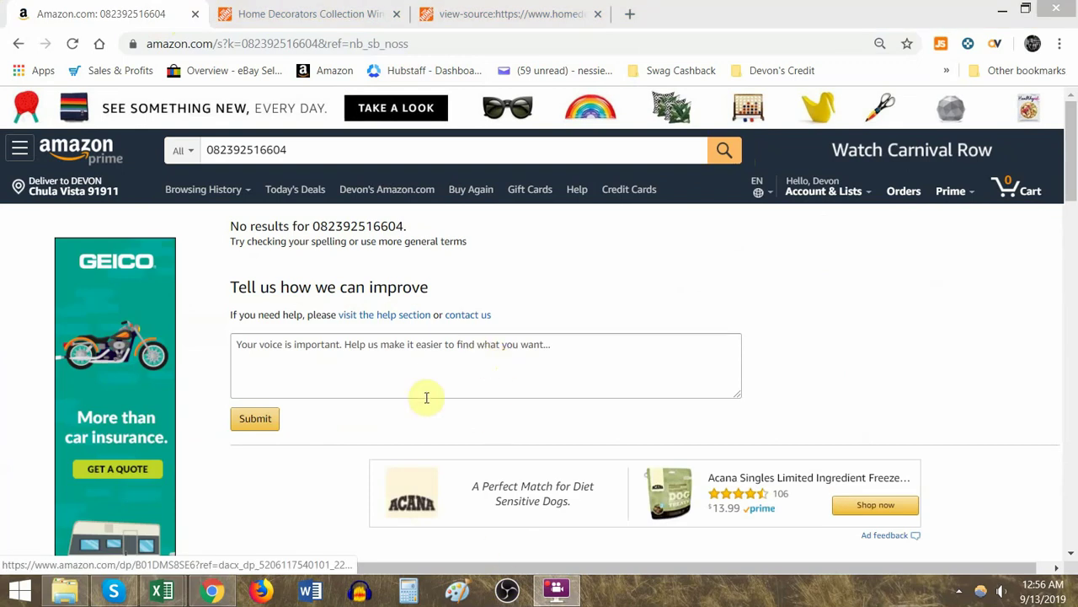
Step: Switch to the Amazon Research - Home Depot workbook and colour part number 51660 in cell G12 red
mouse_move(162, 590)
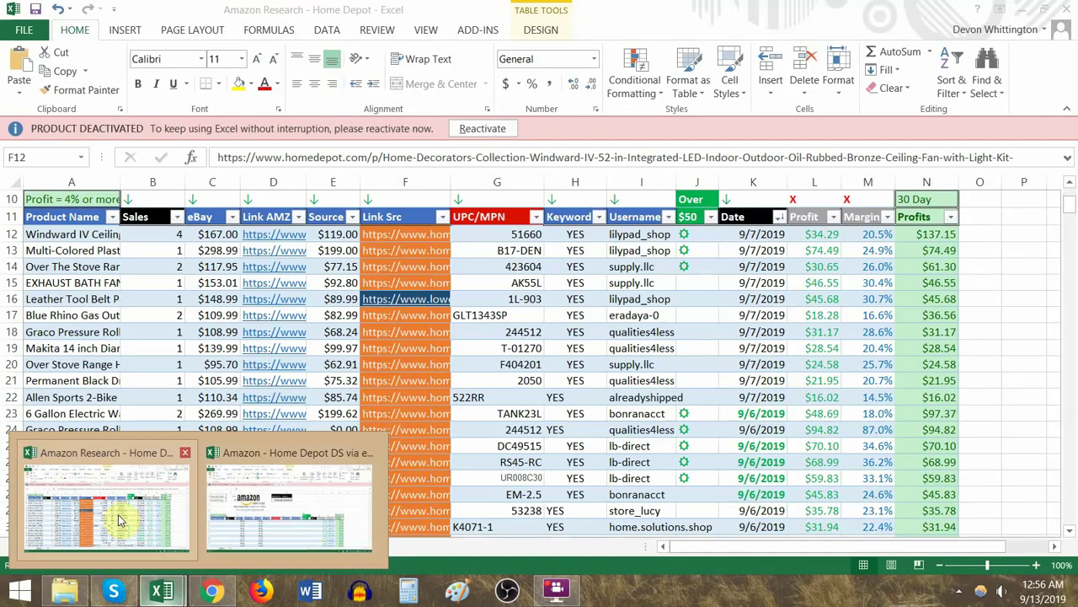
left_click(118, 513)
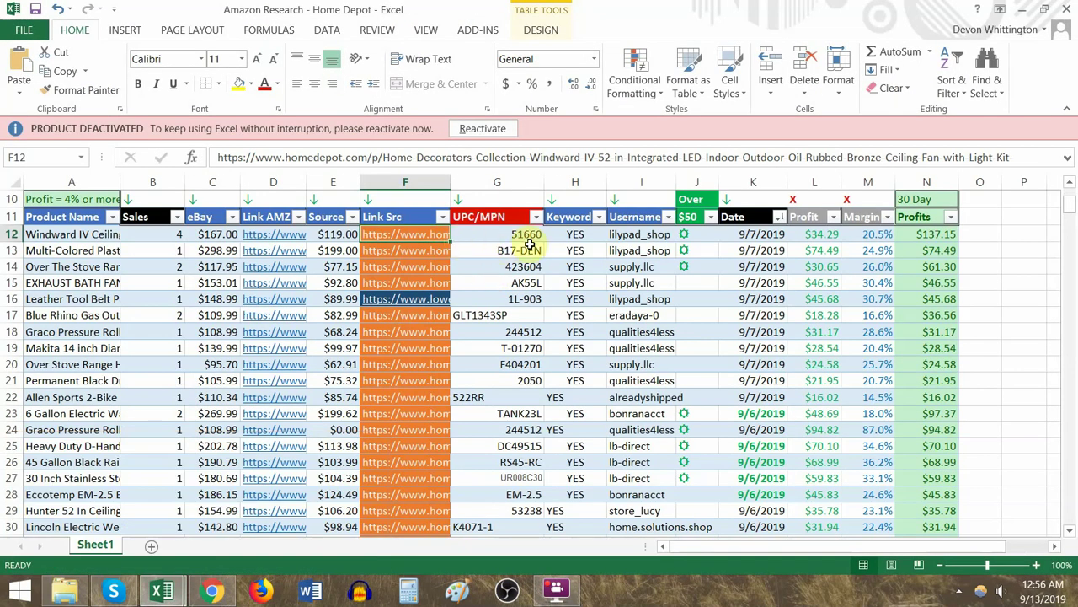
left_click(529, 240)
Step: Copy part number B17-DEN from cell G13 and search Amazon for it
key("Down")
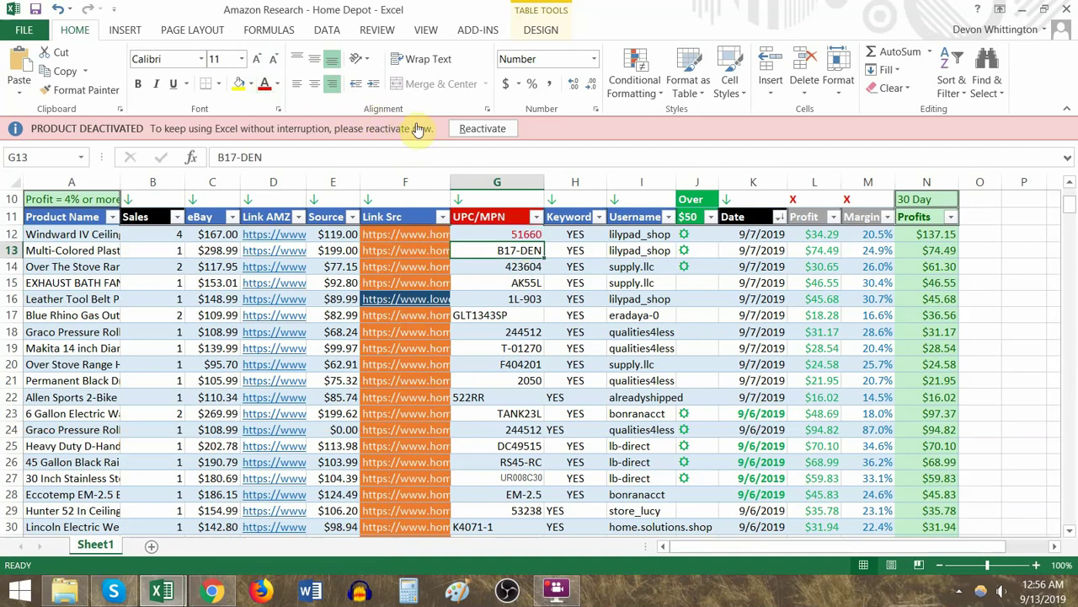
key("ctrl+c")
key("alt+Tab")
triple_click(474, 149)
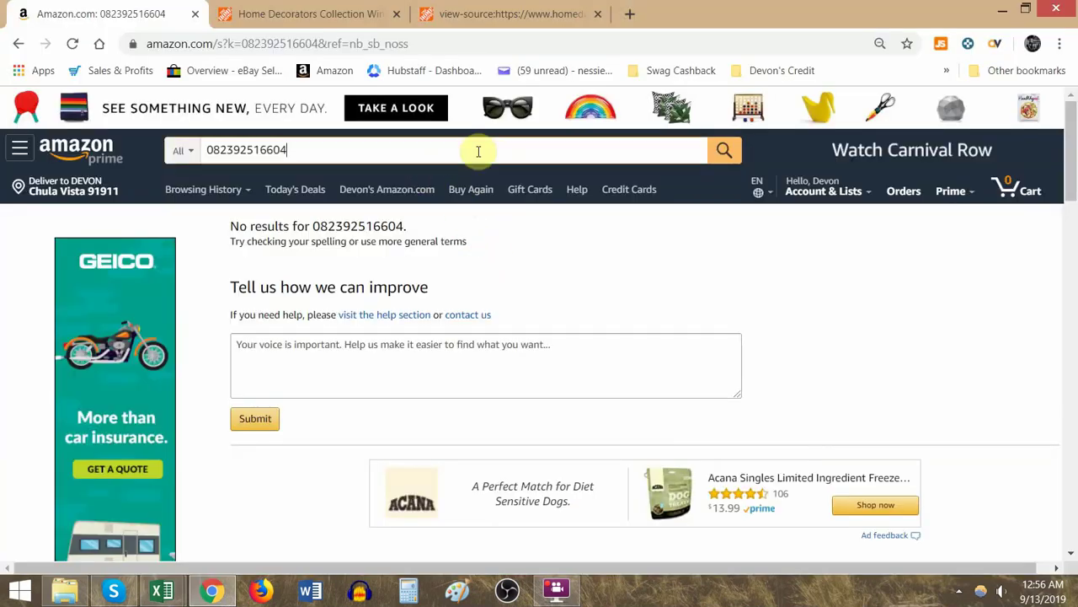
key("ctrl+v")
left_click(726, 150)
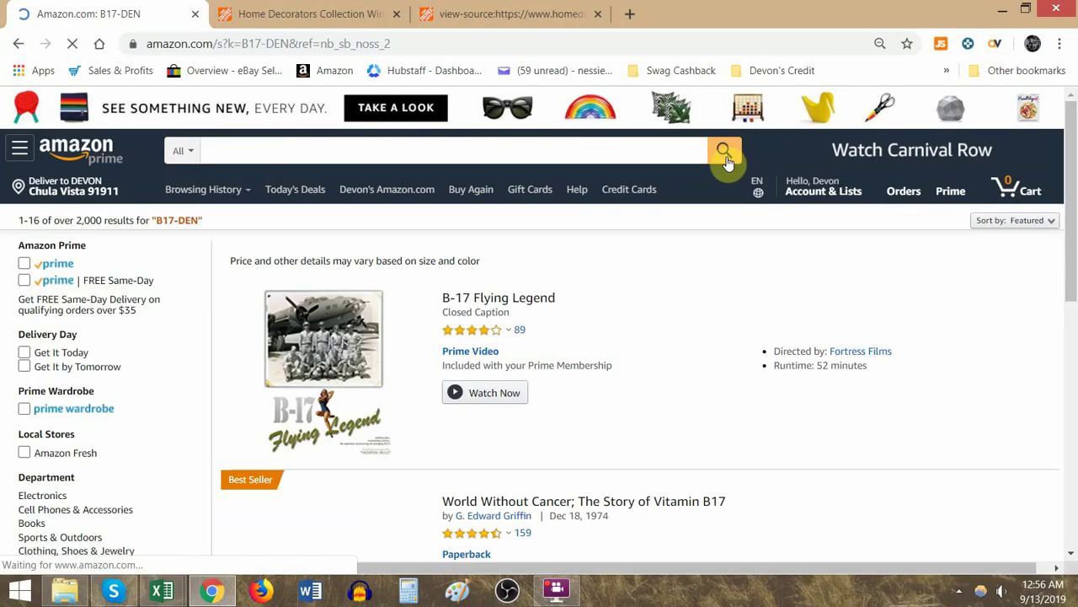
Step: Check the full product name in cell A13 of the workbook and search Amazon for "B17-DEN cooler"
key("alt+Tab")
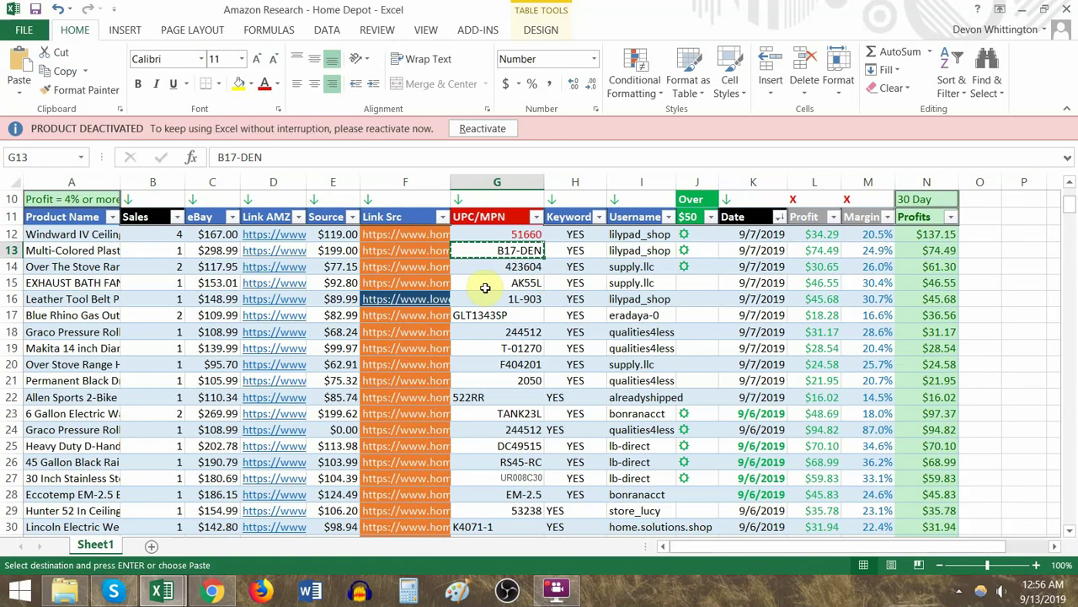
left_click(79, 246)
double_click(113, 250)
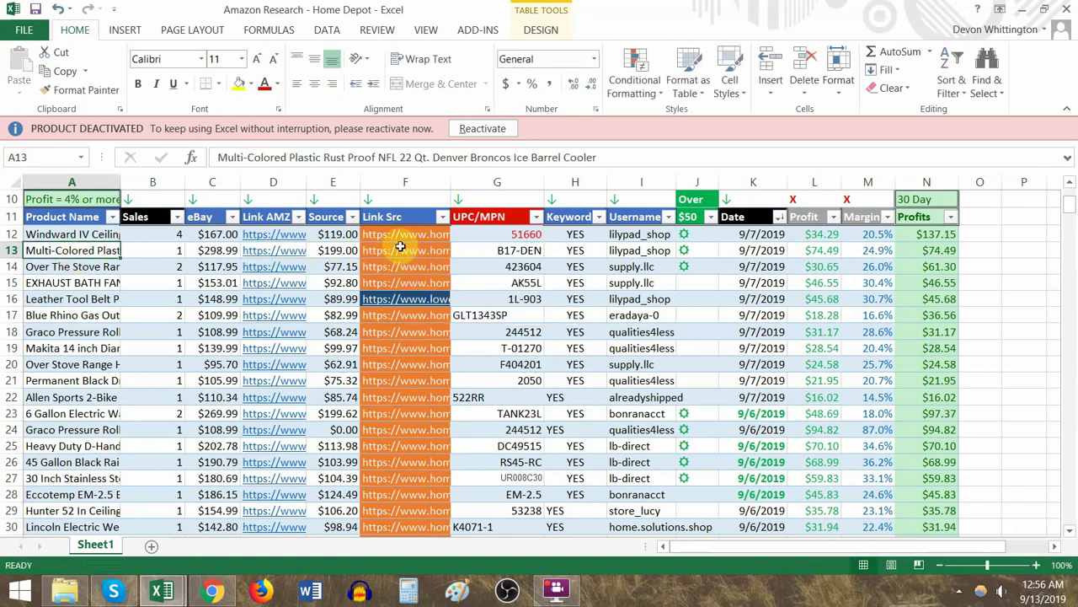
key("alt+Tab")
left_click(338, 143)
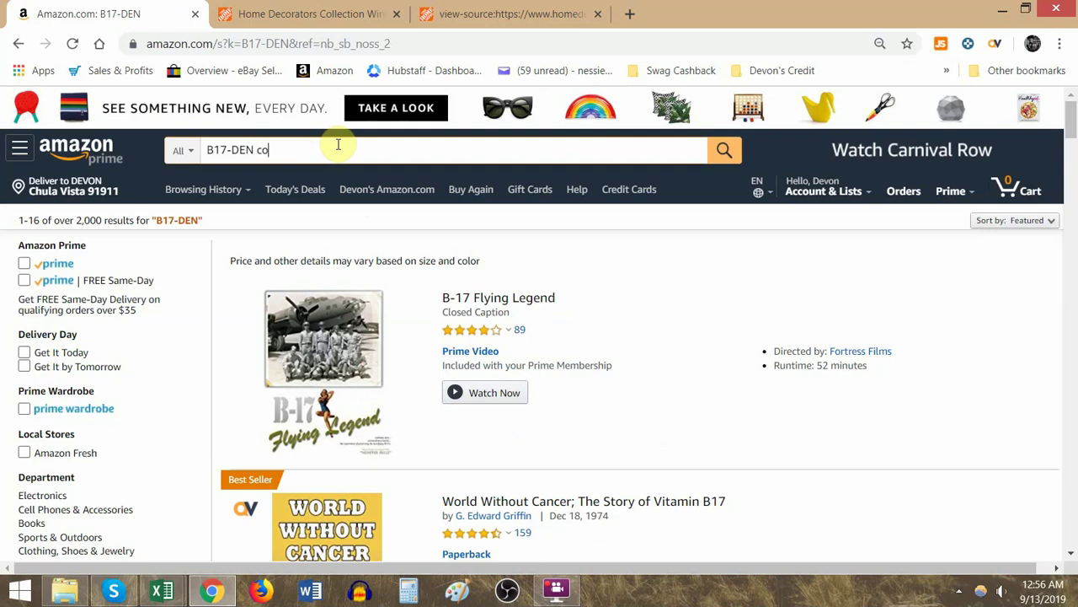
type("cooler")
key("Return")
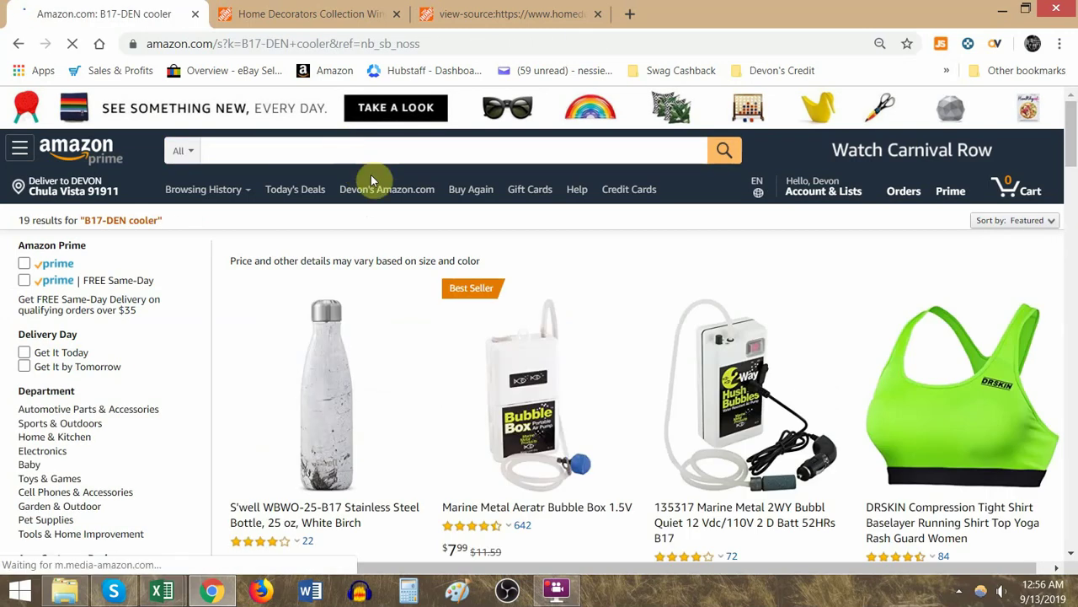
Step: Examine the Amazon results for B17-DEN cooler against the full product name in cell A13 of the workbook
scroll(413, 228, "down", 1)
scroll(438, 240, "down", 3)
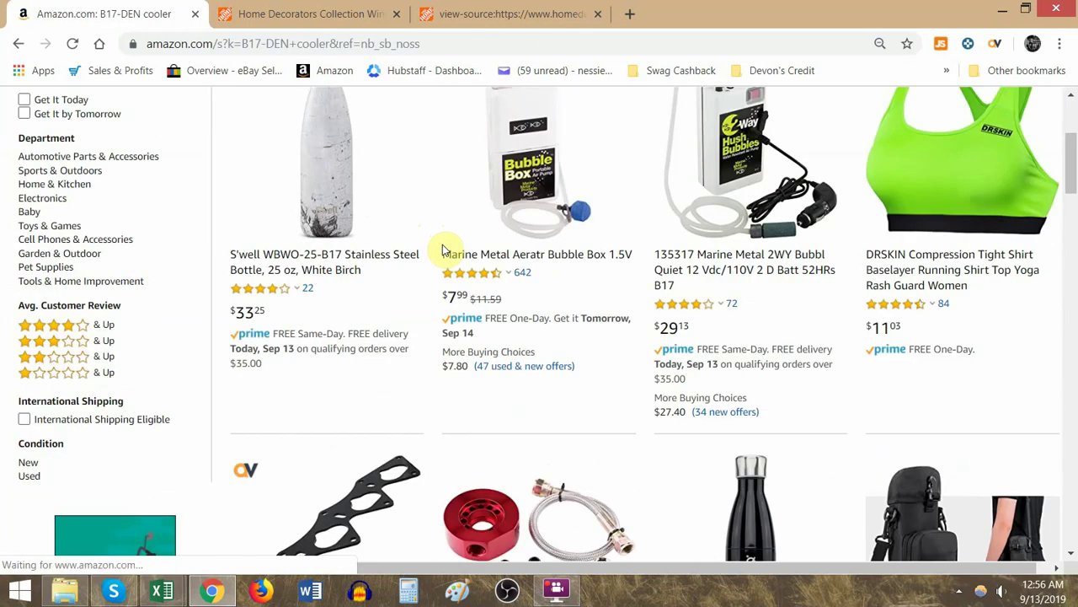
scroll(448, 256, "down", 10)
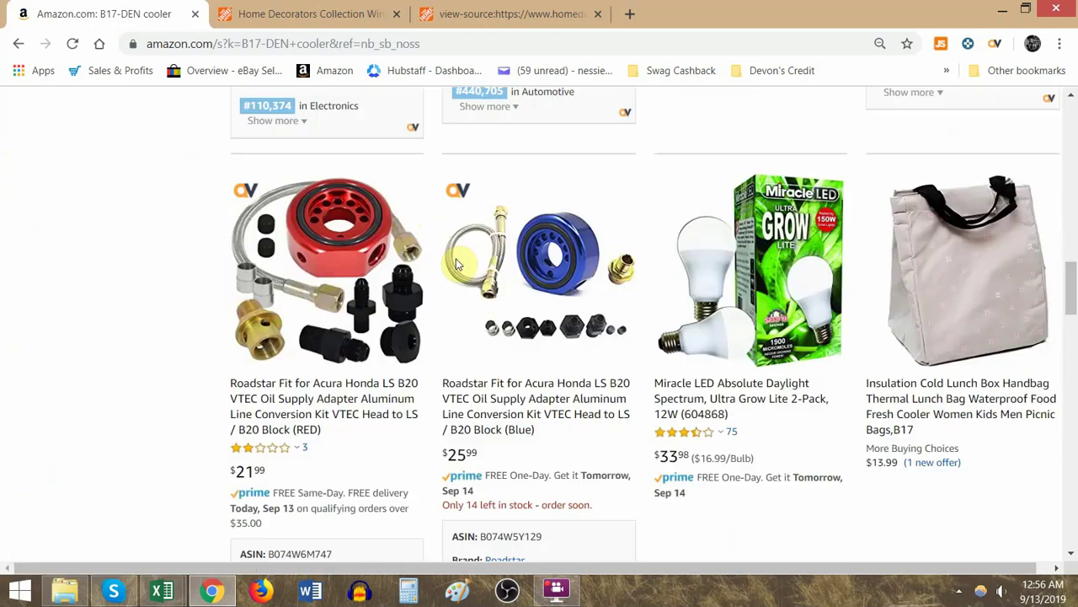
scroll(456, 266, "up", 2)
key("alt+Tab")
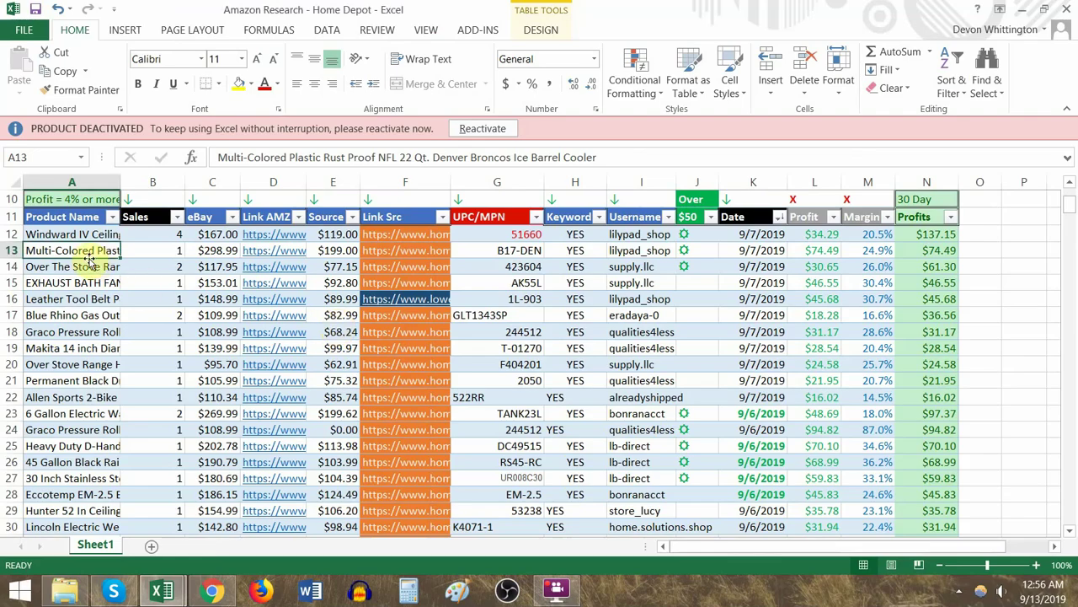
double_click(87, 252)
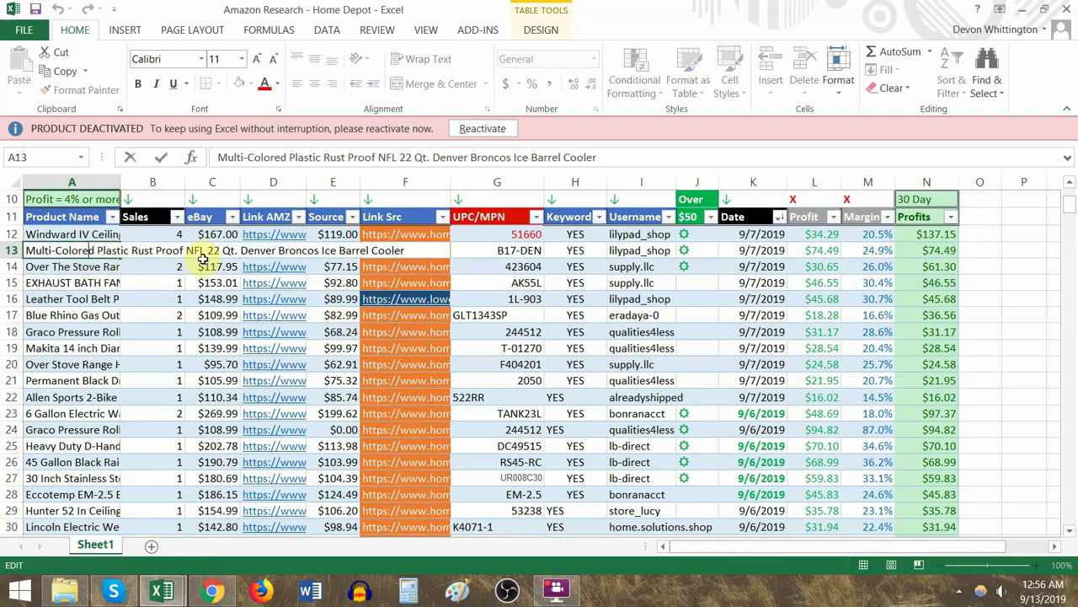
key("alt+Tab")
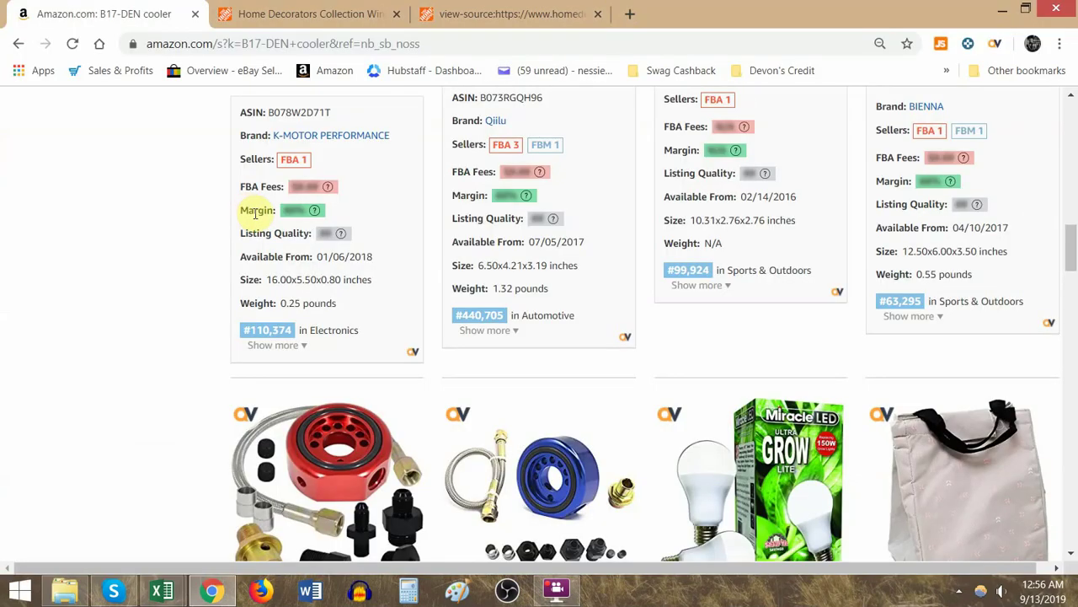
Step: Refine the Amazon search to "B17-DEN 22 qt cooler"
scroll(258, 275, "up", 10)
left_click(259, 149)
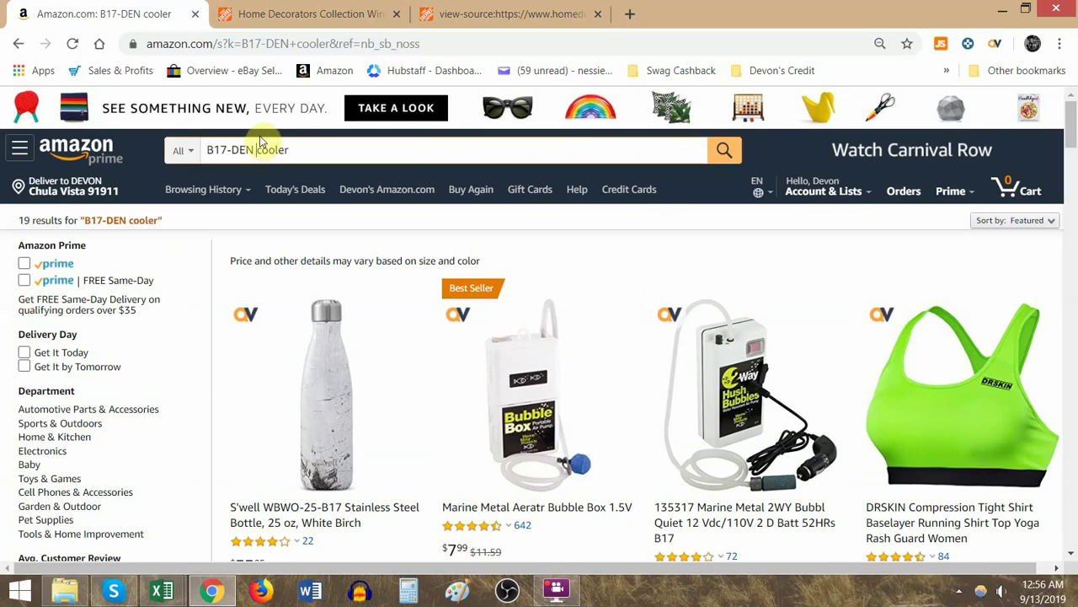
key("Return")
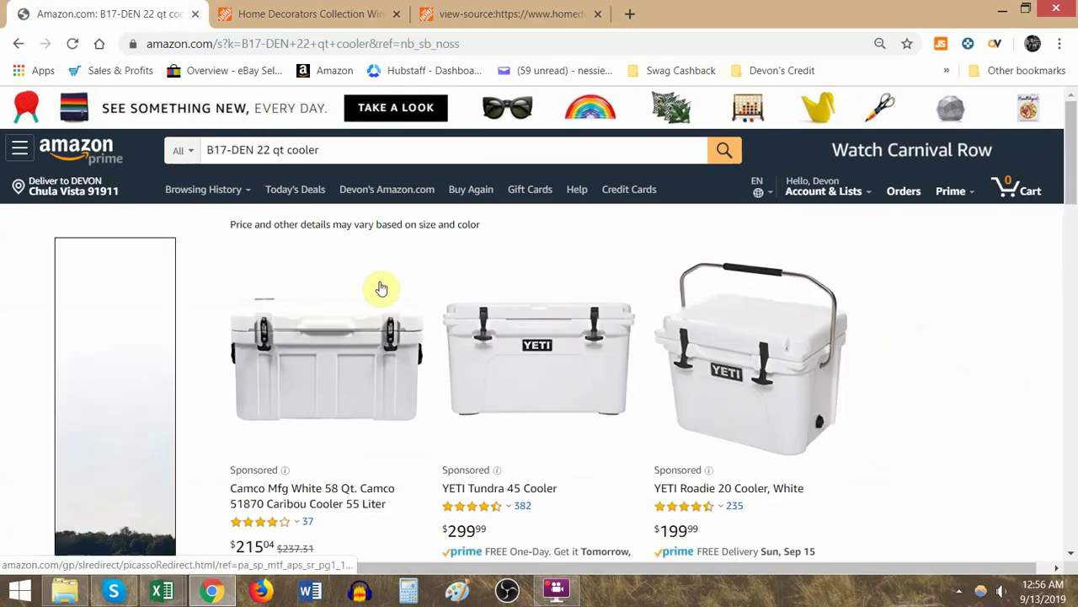
Step: Open the Home Depot source link for B17-DEN from cell F13 of the workbook and close the previous product's page and source view
key("alt+Tab")
left_click(412, 250)
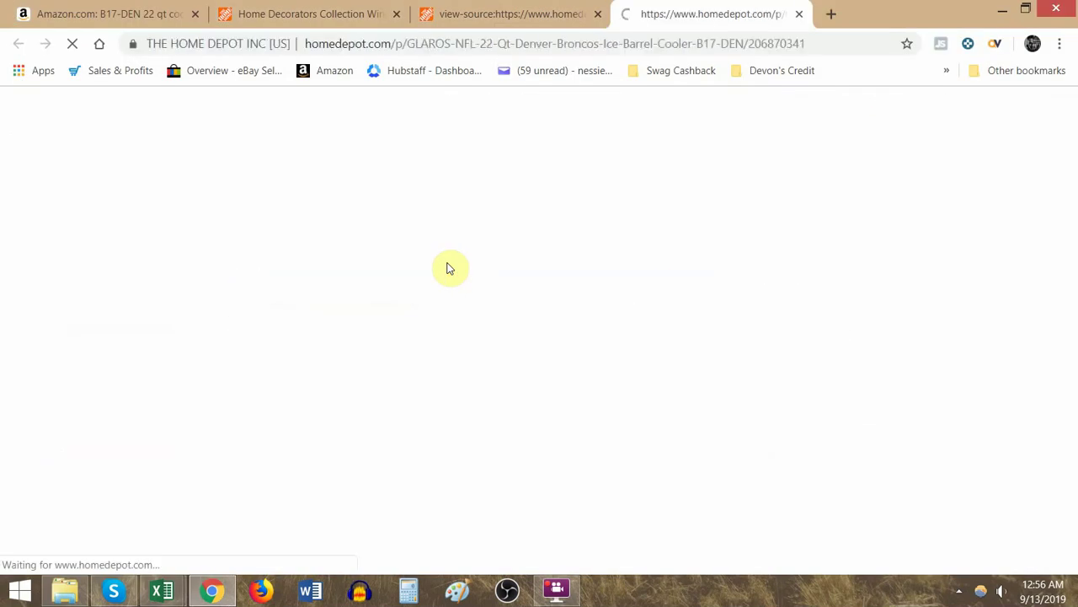
left_click(478, 19)
key("ctrl+w")
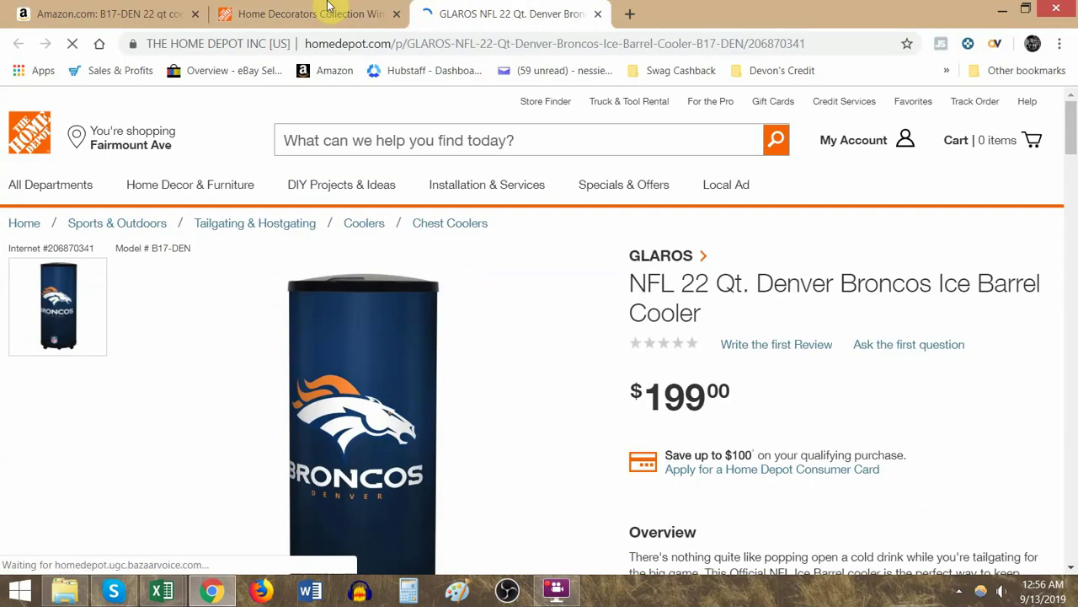
left_click(396, 13)
scroll(417, 284, "down", 1)
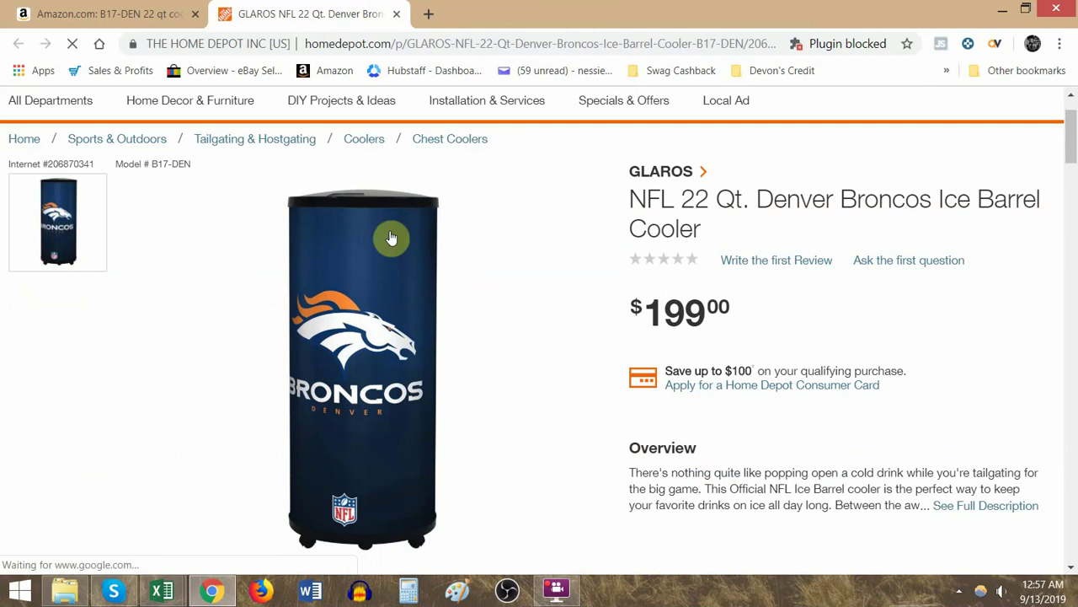
Step: Compare the Amazon results for B17-DEN 22 qt cooler with the product name and picture on the Home Depot page
left_click(103, 14)
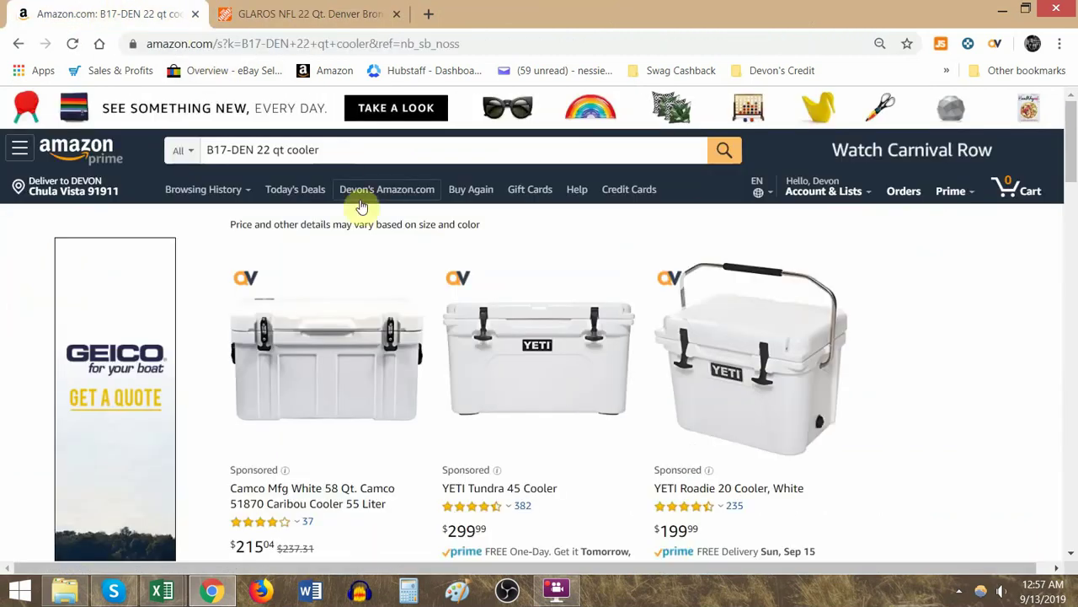
scroll(362, 205, "down", 9)
scroll(378, 276, "down", 3)
scroll(373, 270, "up", 15)
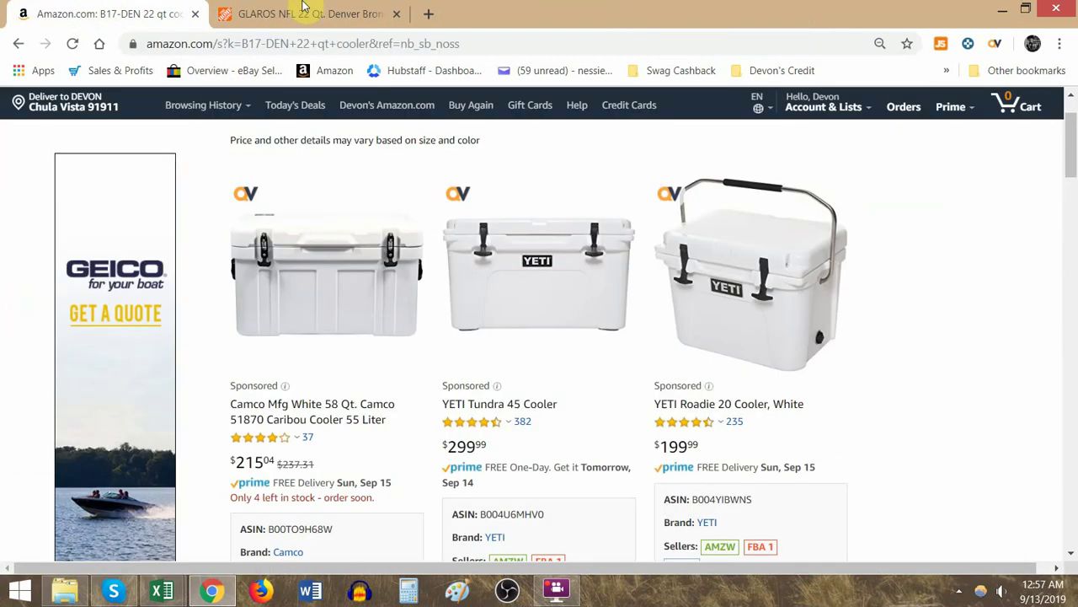
key("ctrl+Tab")
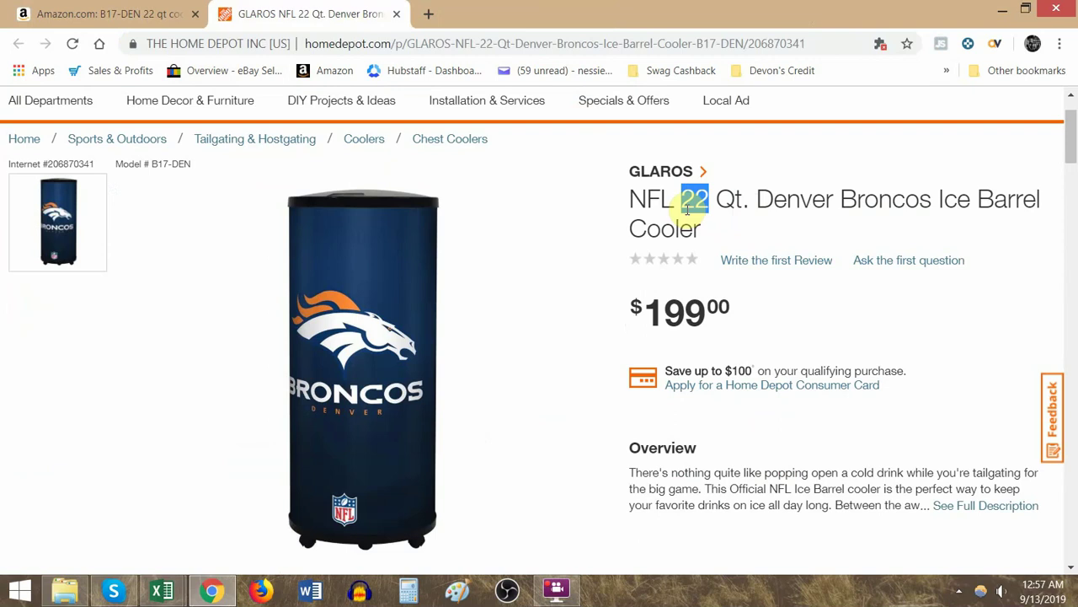
left_click(585, 209)
Step: Search the Home Depot page's source code for "upc", copy the UPC number and close the source view
key("ctrl+u")
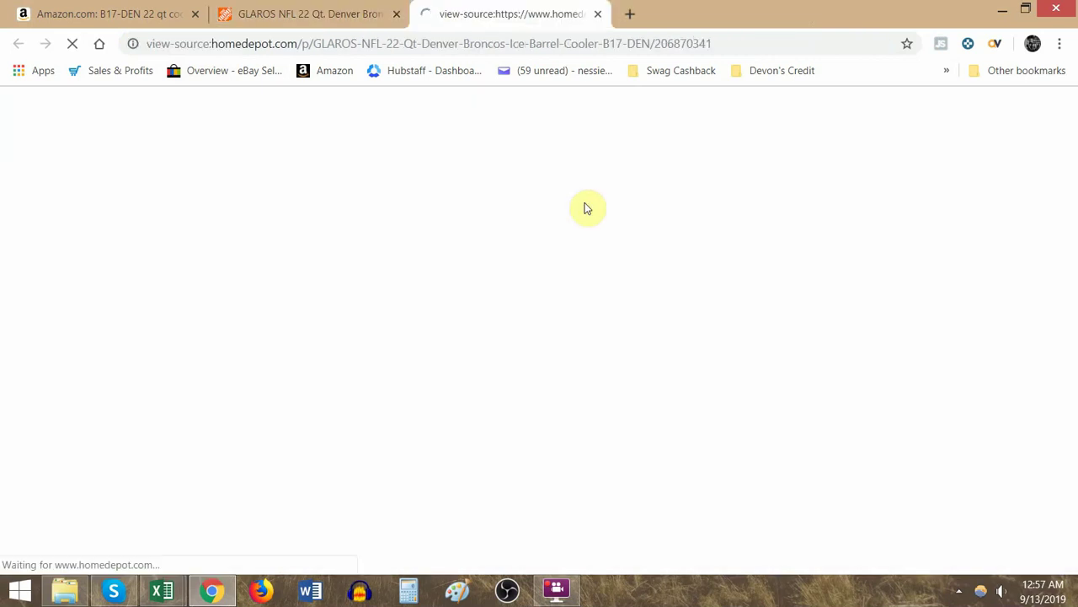
left_click(356, 10)
left_click(484, 9)
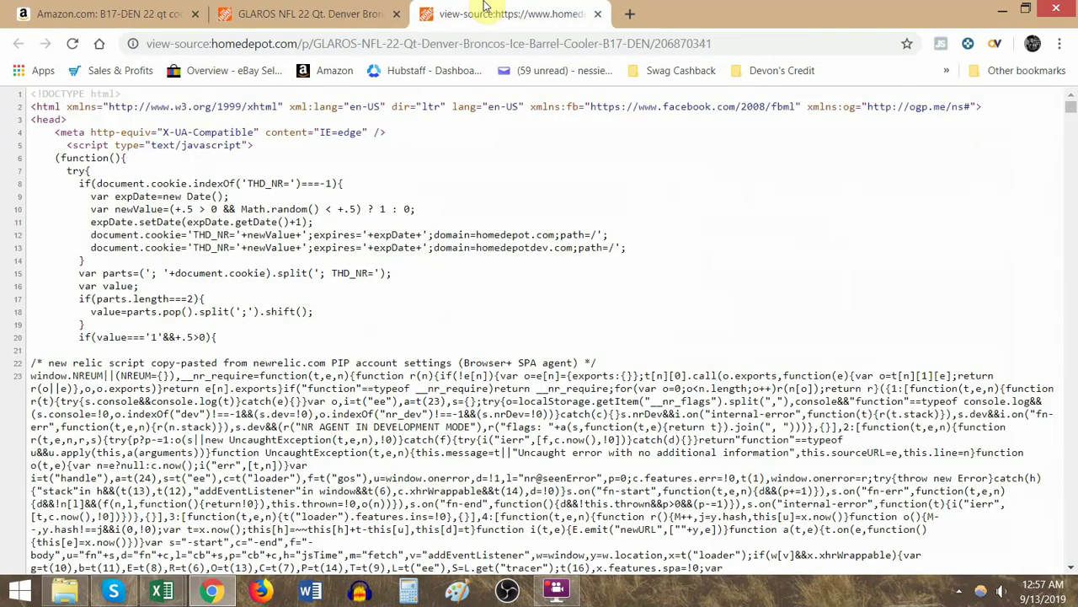
key("ctrl+f")
type("upc")
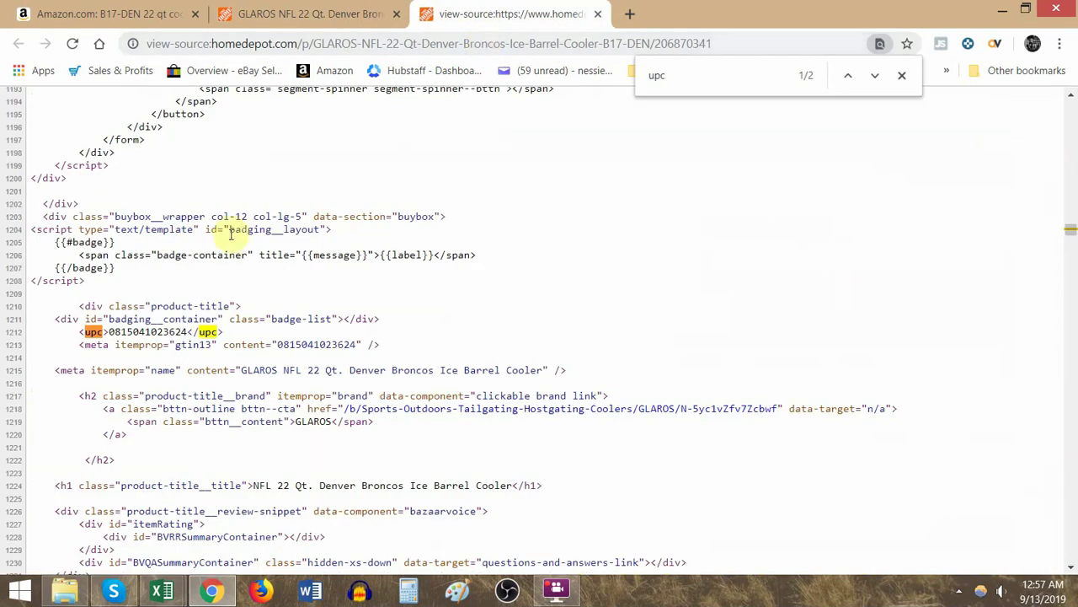
key("ctrl+w")
left_click(126, 12)
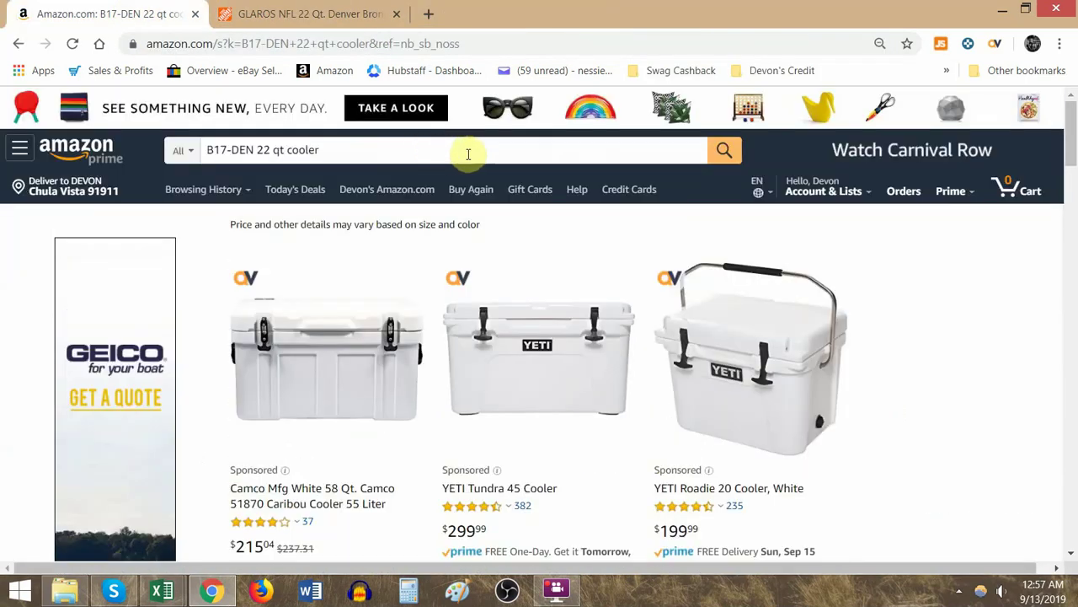
triple_click(468, 154)
key("ctrl+v")
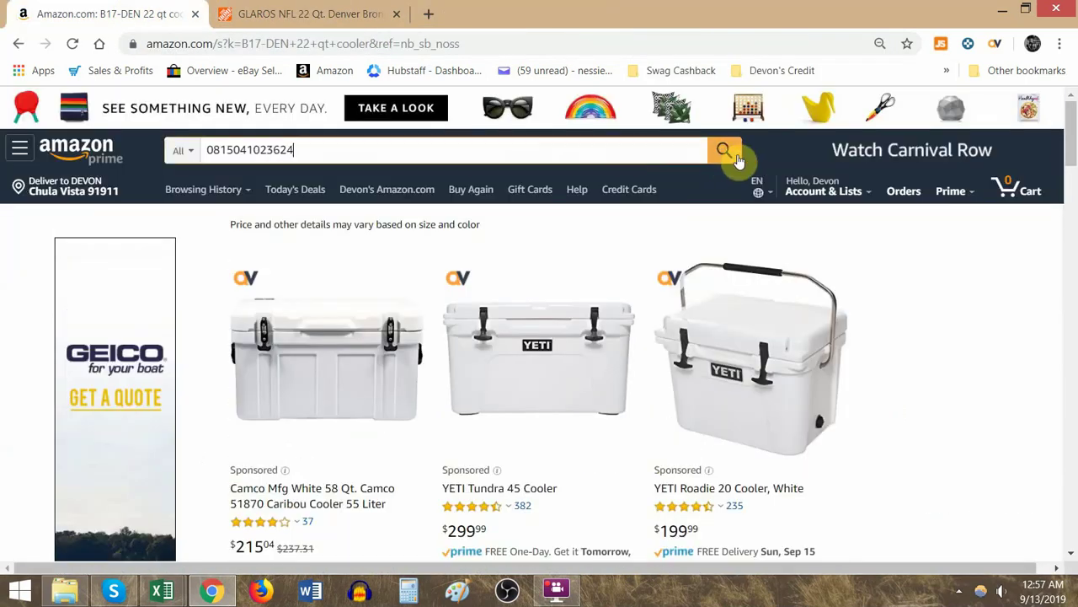
left_click(732, 155)
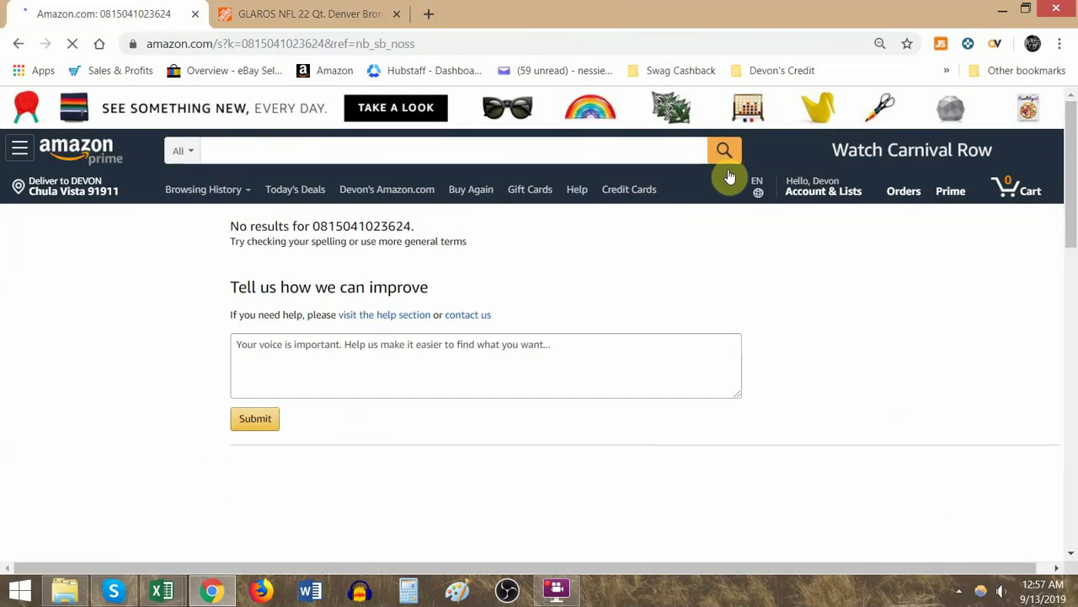
Step: Colour part number B17-DEN in cell G13 of the workbook red and copy part number 423604 from cell G14
key("alt+Tab")
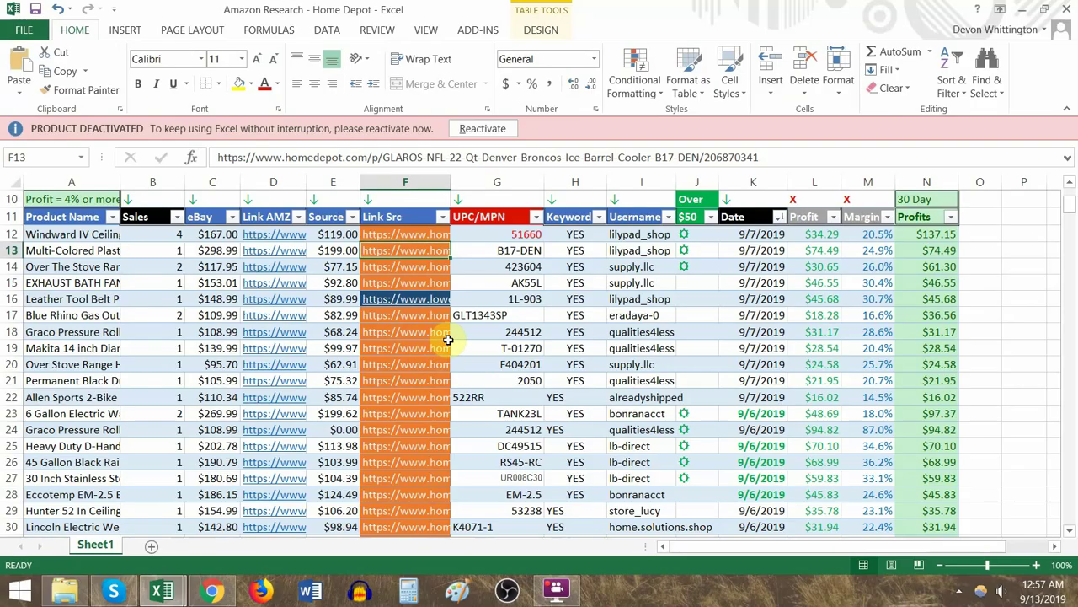
left_click(503, 250)
left_click(533, 267)
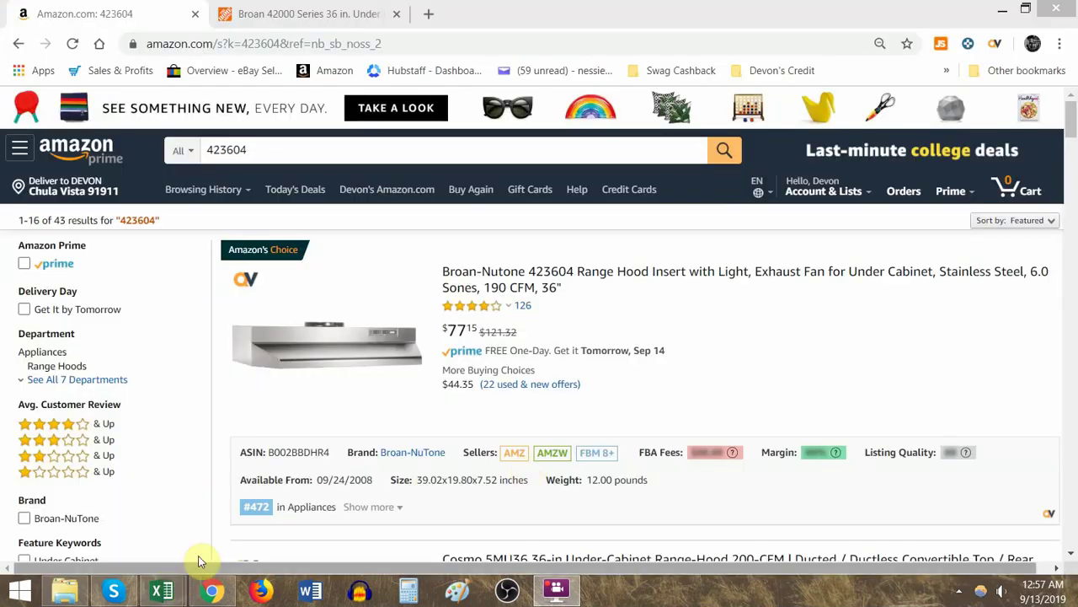
Step: Check part number 423604 in cell G14 of the workbook against its Amazon results and Home Depot page
key("alt+Tab")
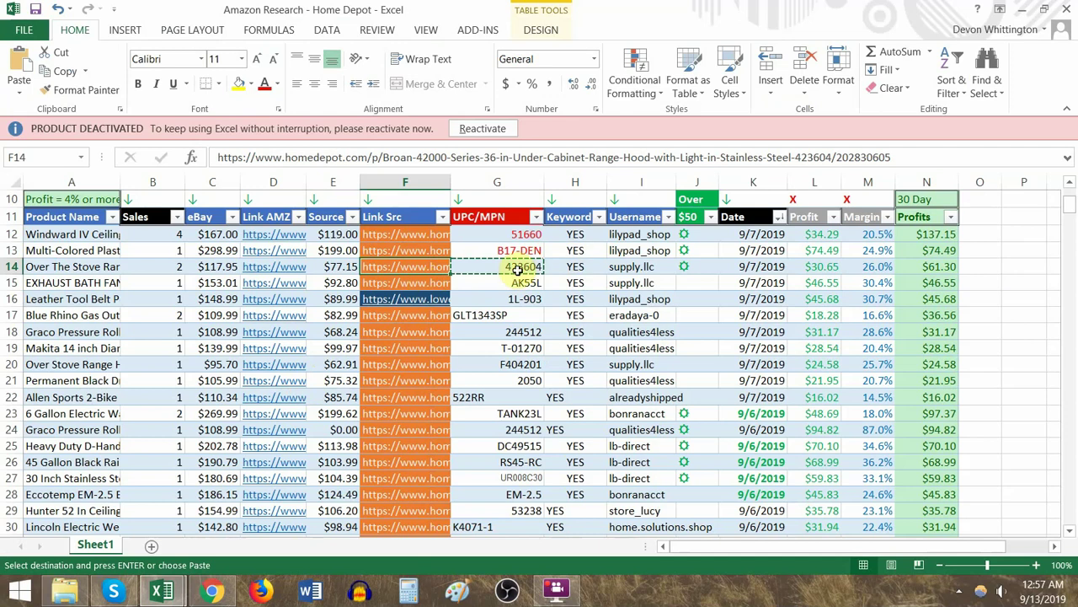
left_click(517, 268)
key("Escape")
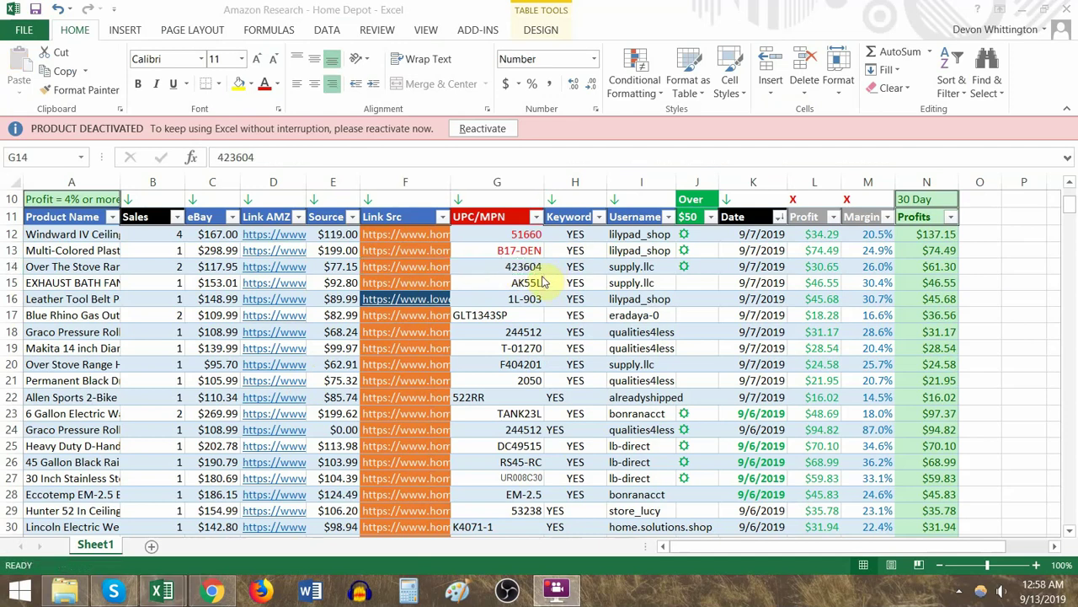
left_click(506, 5)
left_click(212, 591)
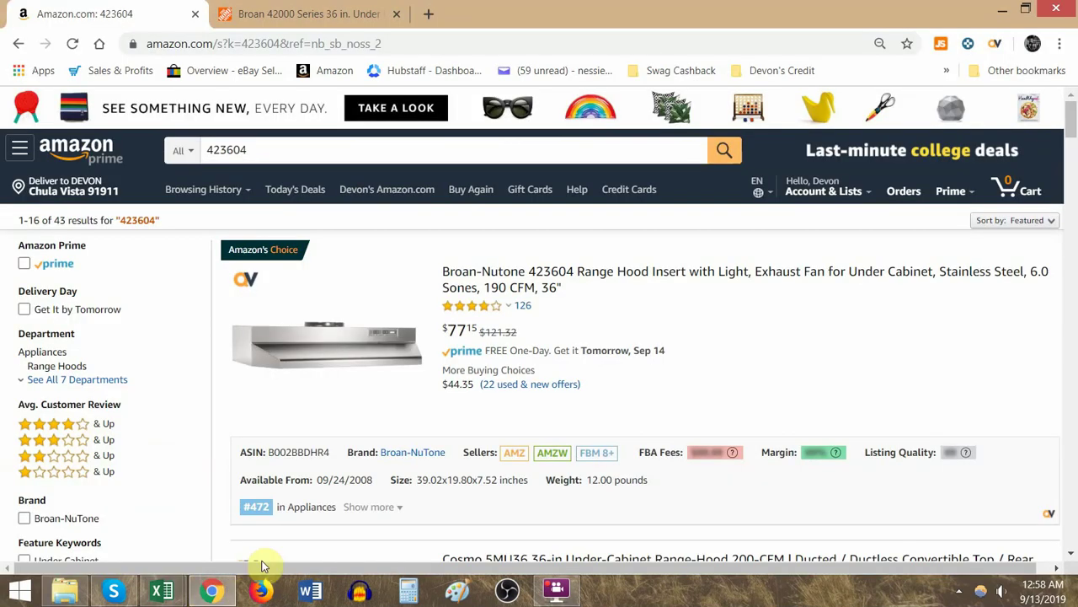
left_click(299, 12)
left_click(166, 7)
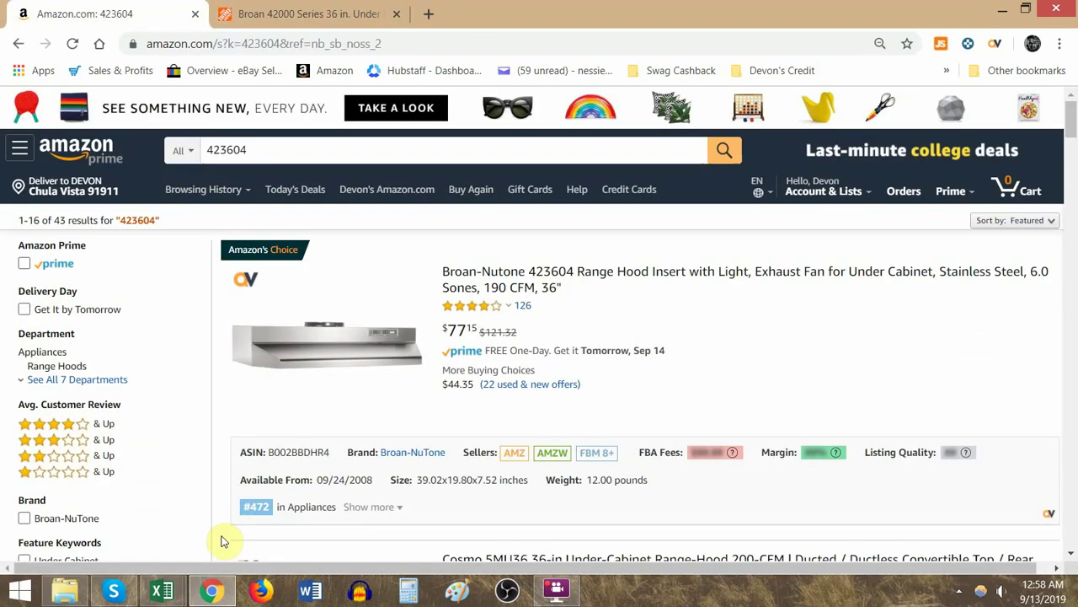
Step: Copy part number 423604 from the Amazon Research - Home Depot workbook and return to the Amazon results
left_click(246, 523)
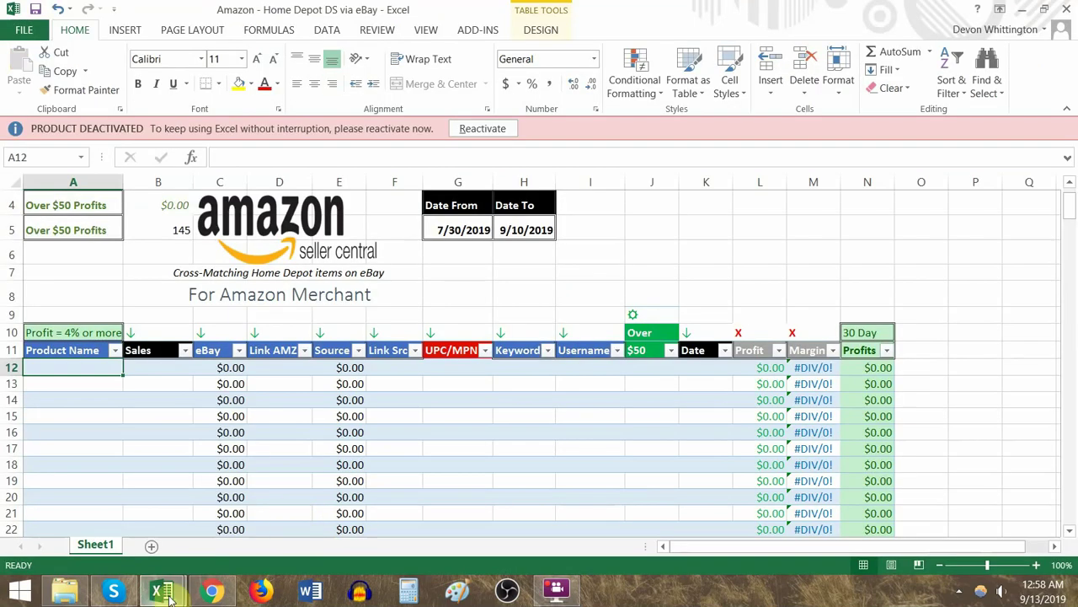
mouse_move(161, 590)
left_click(137, 513)
key("ctrl+c")
key("alt+Tab")
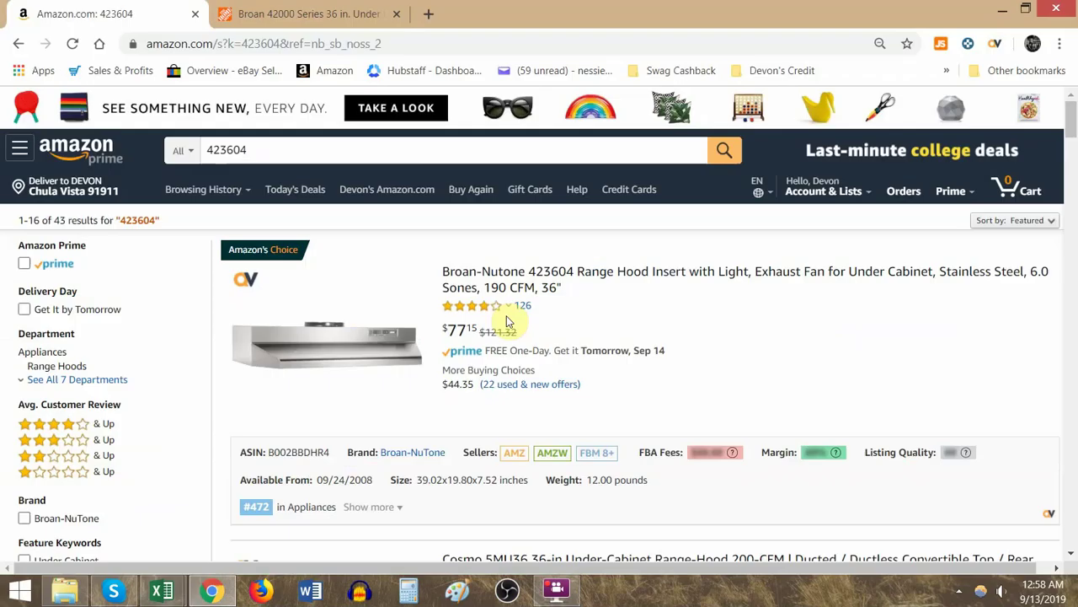
Step: Check the product type on the Home Depot page and search Amazon for "423604 range"
left_click(284, 149)
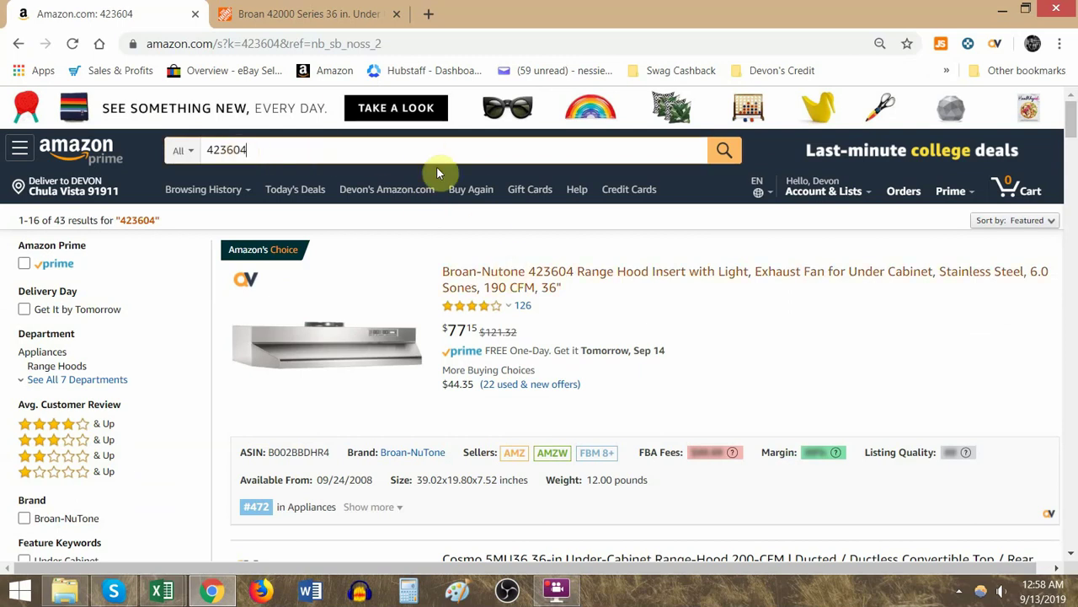
key("ctrl+Tab")
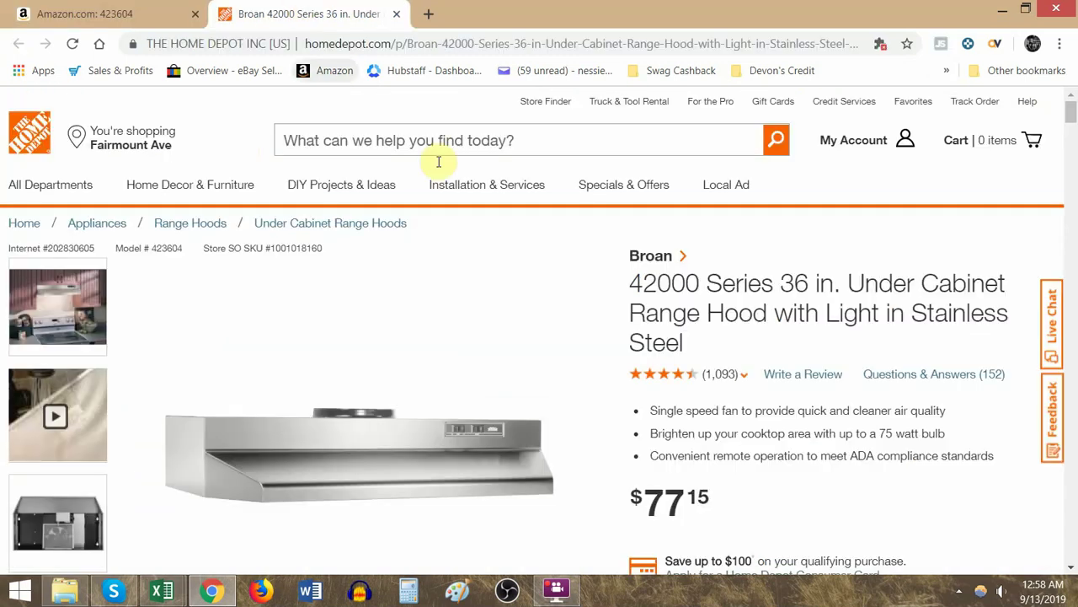
left_click(130, 10)
type("range")
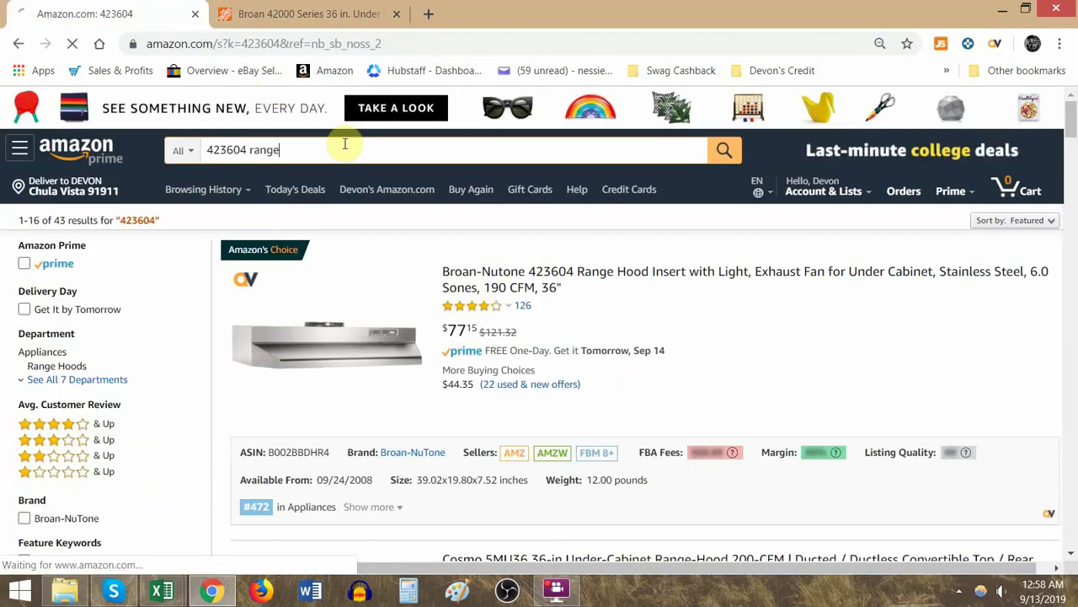
key("Return")
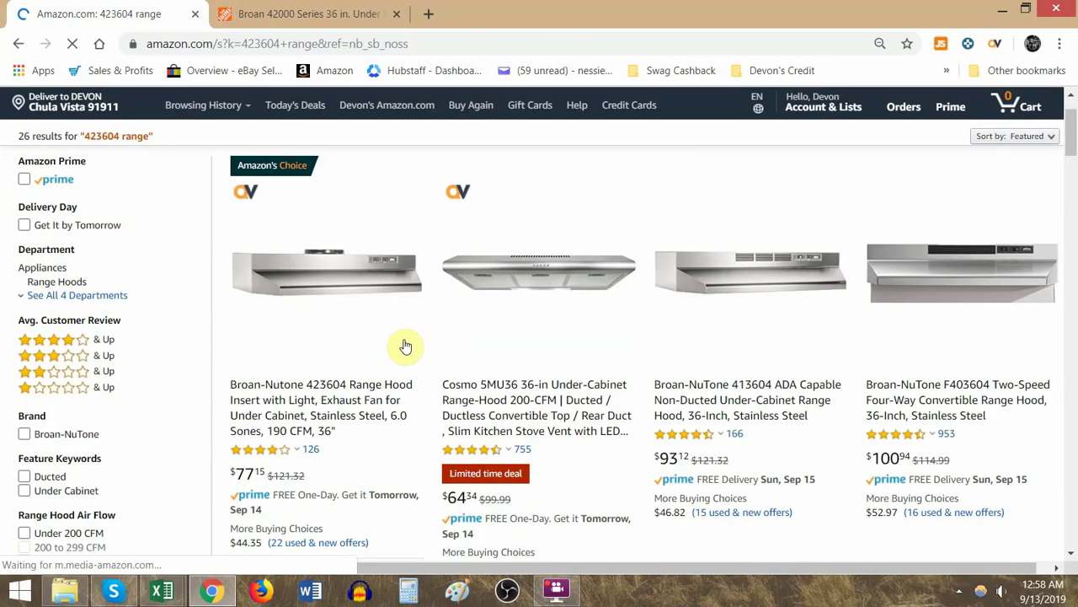
Step: Find 423604 within the Amazon results page and open the matching Broan-Nutone range hood listing
key("ctrl+f")
type("423604")
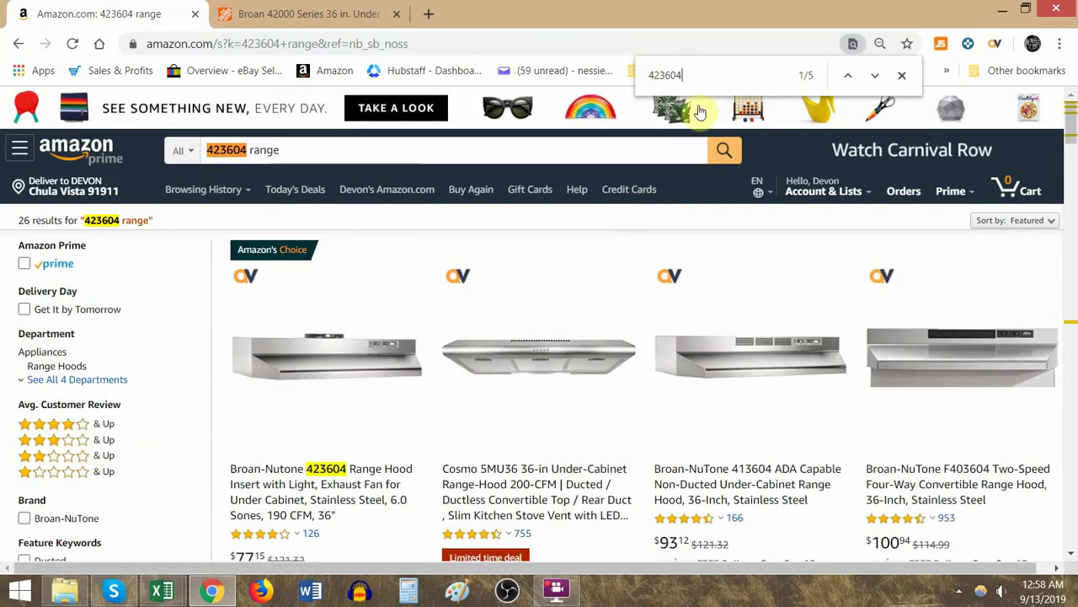
scroll(421, 295, "down", 2)
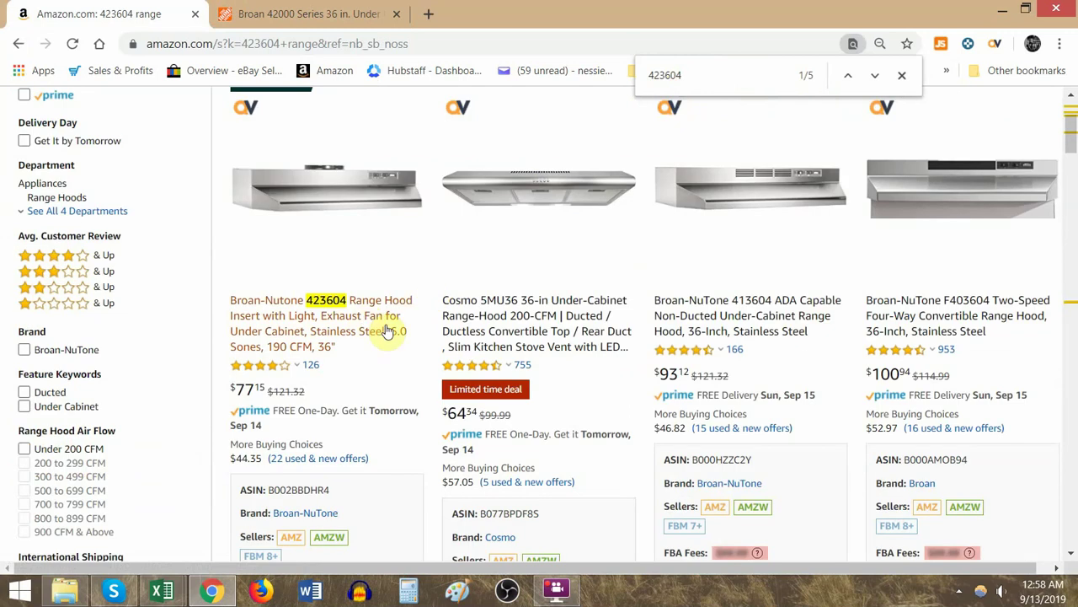
left_click(331, 332)
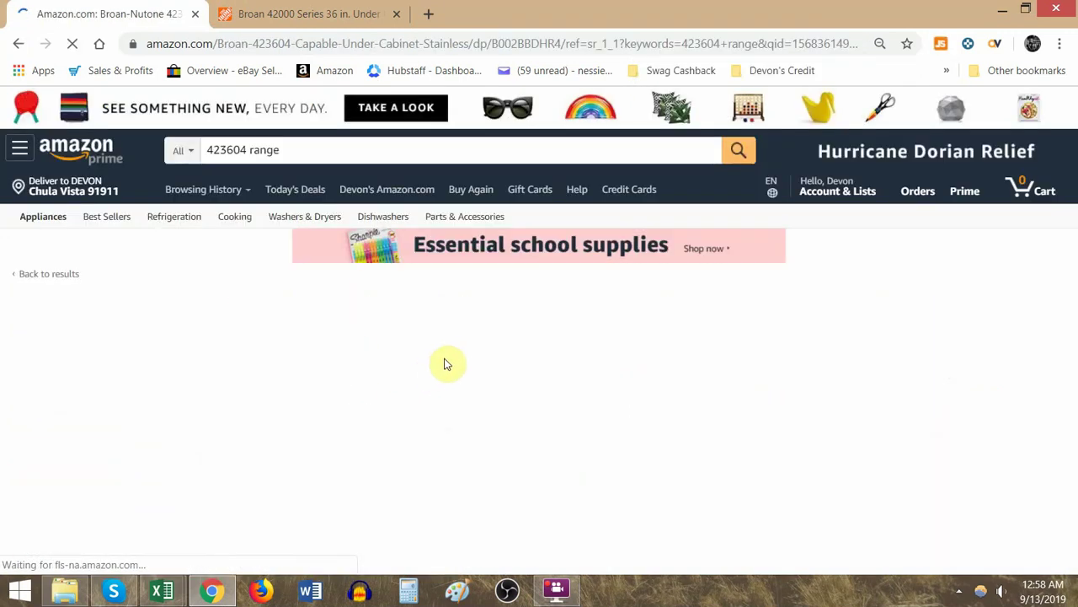
Step: Check the range hood's price and details, and examine the price history on its used and new offers page
scroll(472, 363, "down", 1)
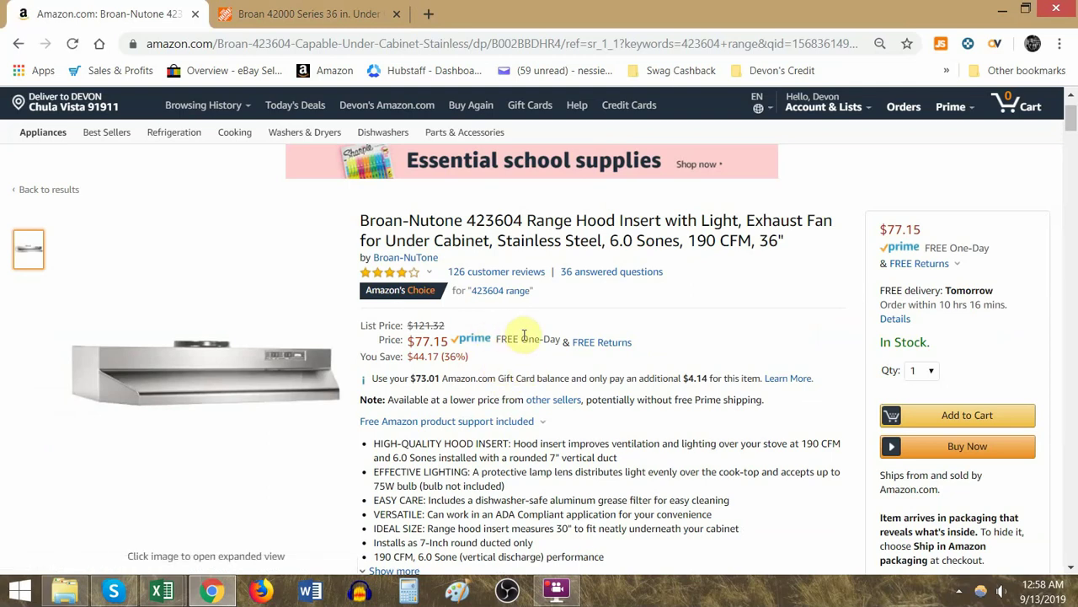
left_click_drag(524, 335, 411, 341)
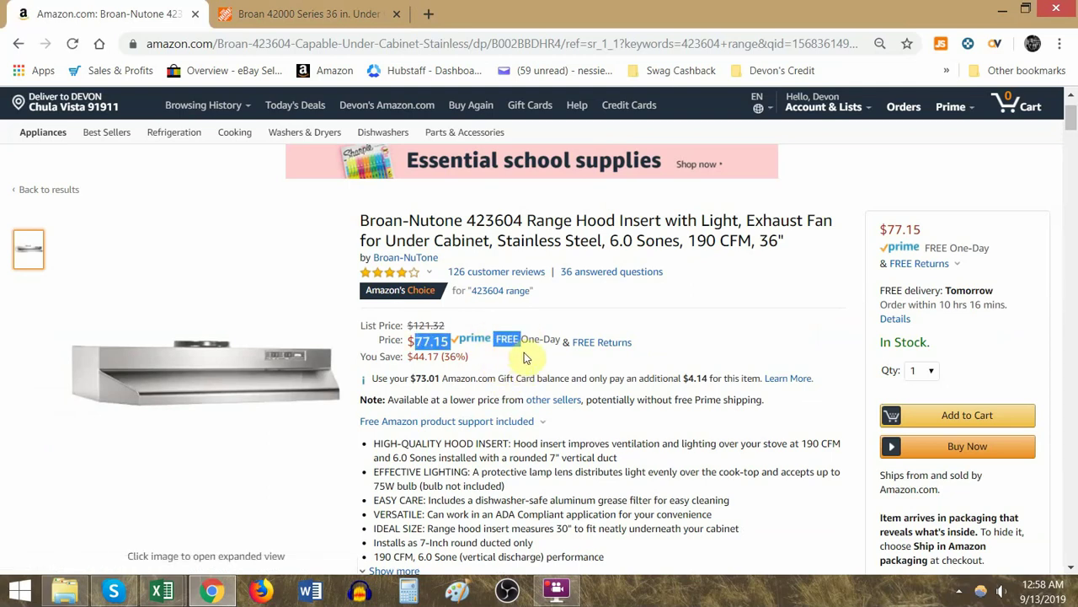
scroll(526, 335, "down", 2)
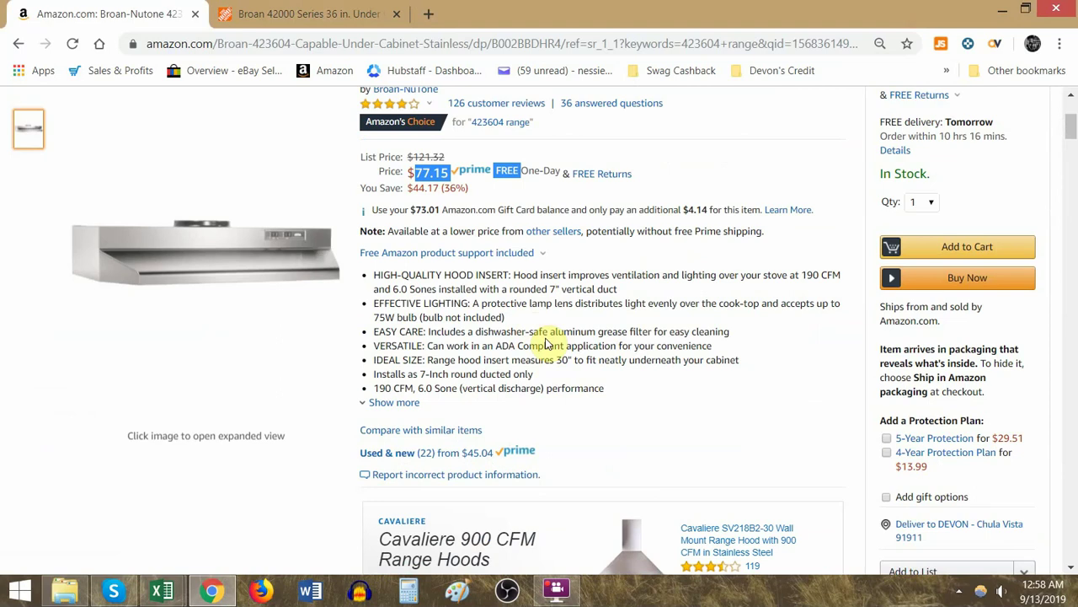
left_click(460, 457)
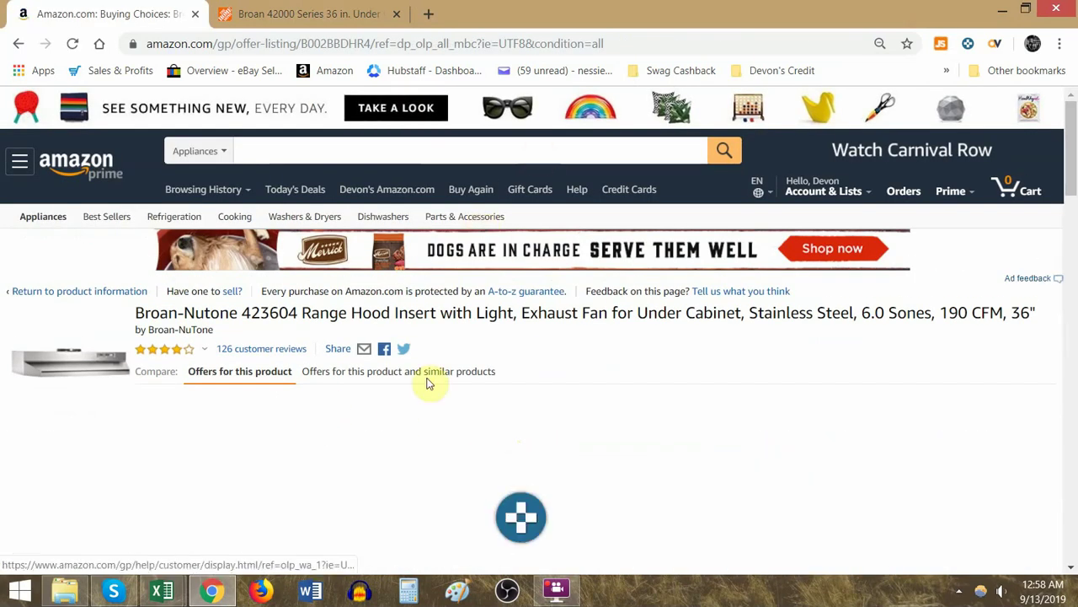
scroll(429, 379, "down", 1)
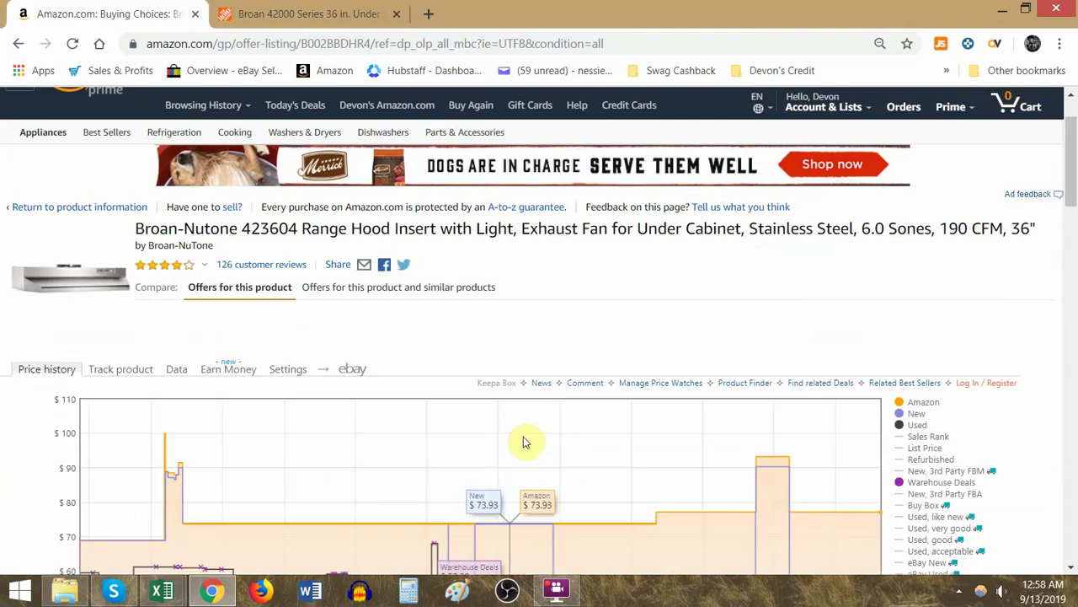
scroll(525, 438, "down", 1)
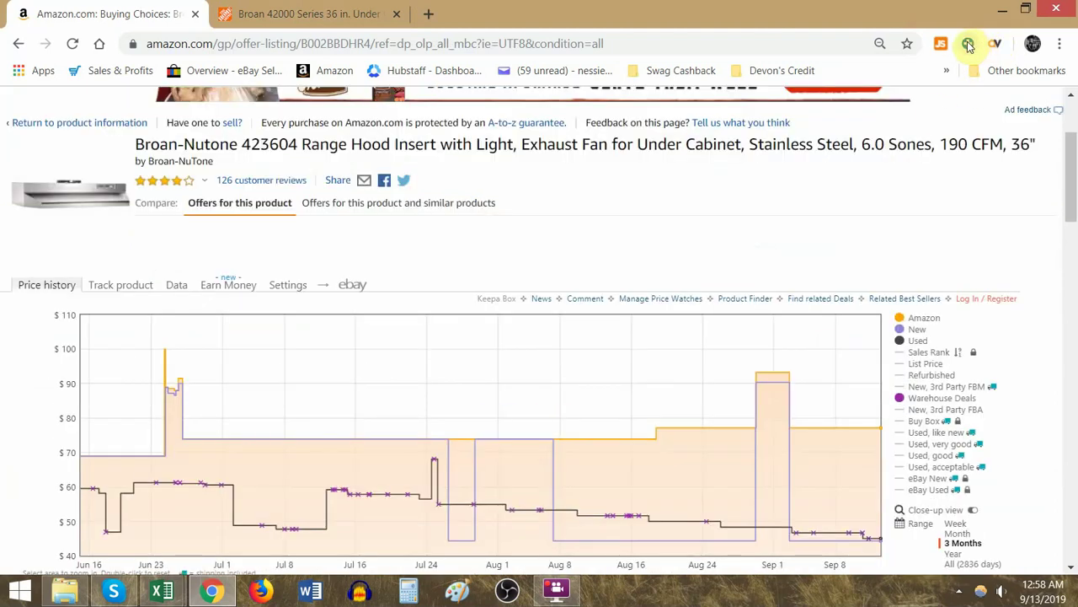
Step: Search Google in a new browser tab for "keepa graph chrome extension"
left_click(427, 15)
type("www.")
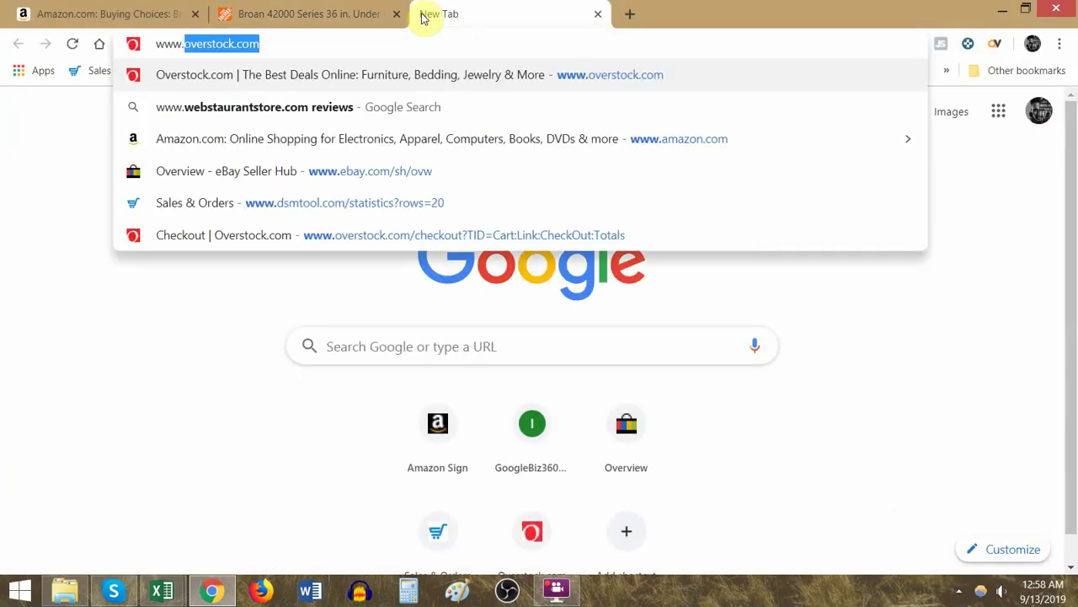
key("BackSpace")
key("BackSpace")
key("BackSpace")
key("BackSpace")
key("BackSpace")
type("keepa graphc ch")
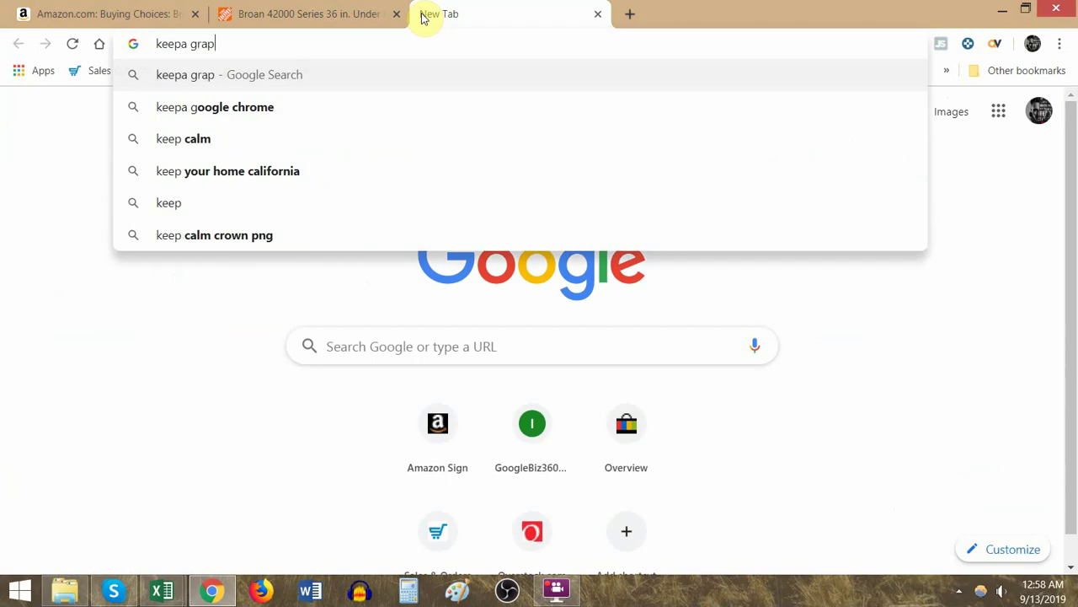
key("BackSpace")
key("BackSpace")
key("BackSpace")
key("BackSpace")
type("chrome")
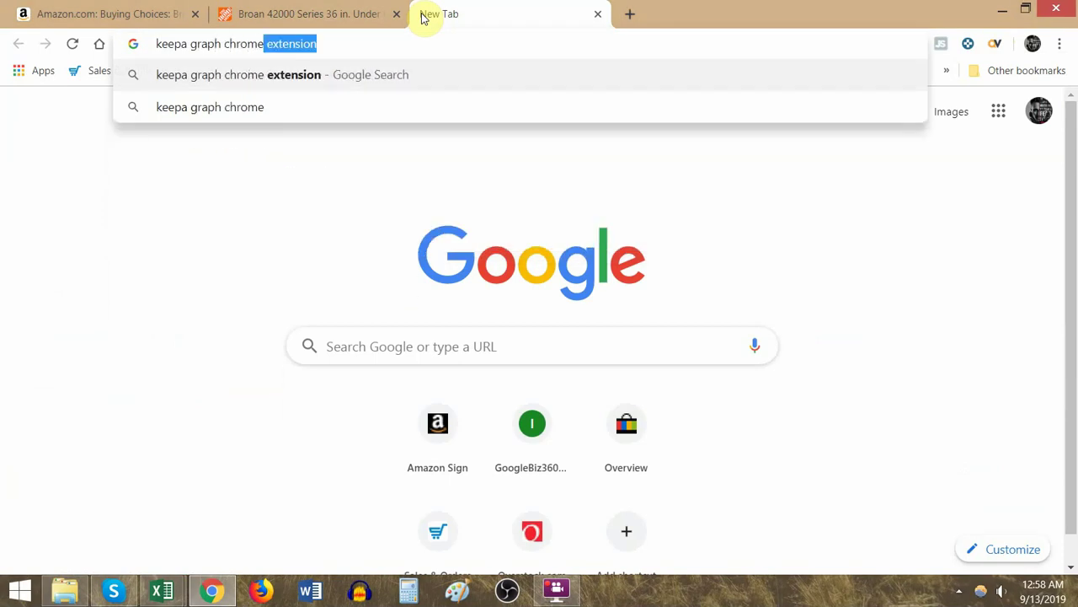
key("Return")
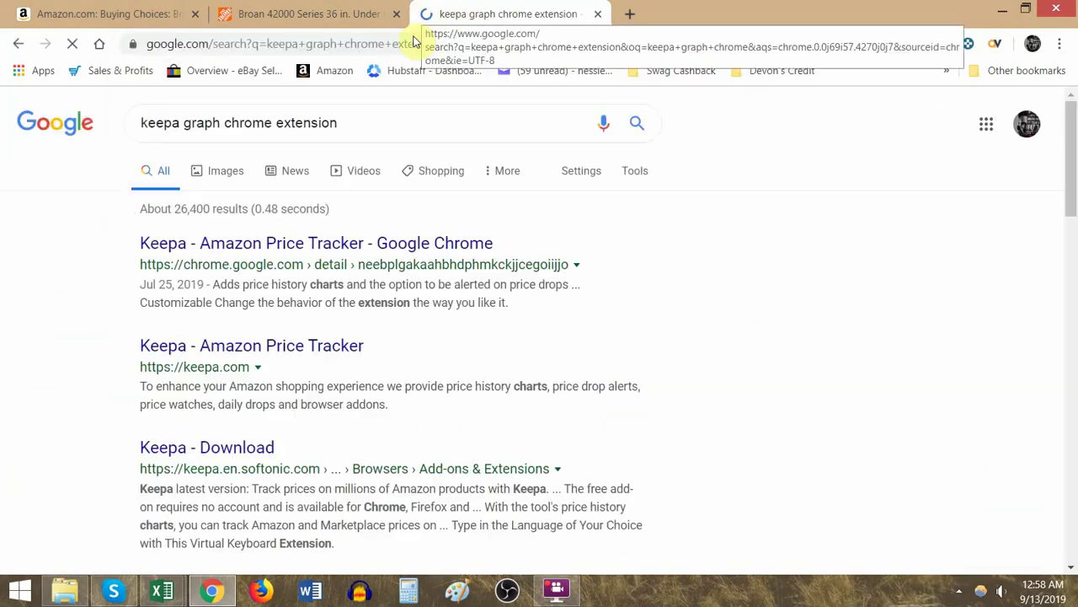
Step: View the Keepa - Amazon Price Tracker page in the Chrome Web Store and close its tab
left_click(305, 252)
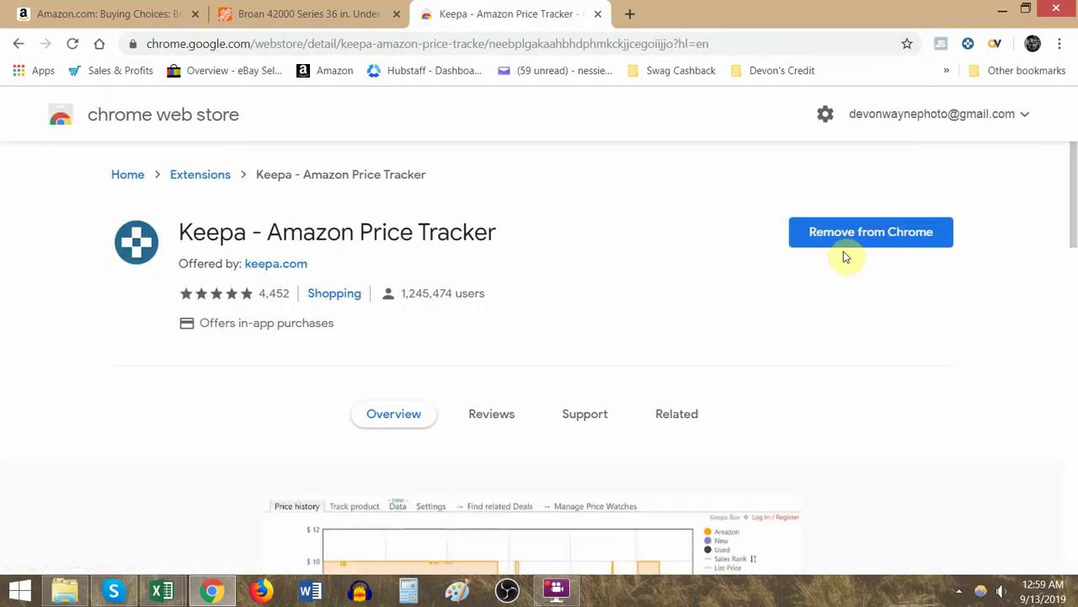
scroll(837, 258, "down", 1)
key("ctrl+w")
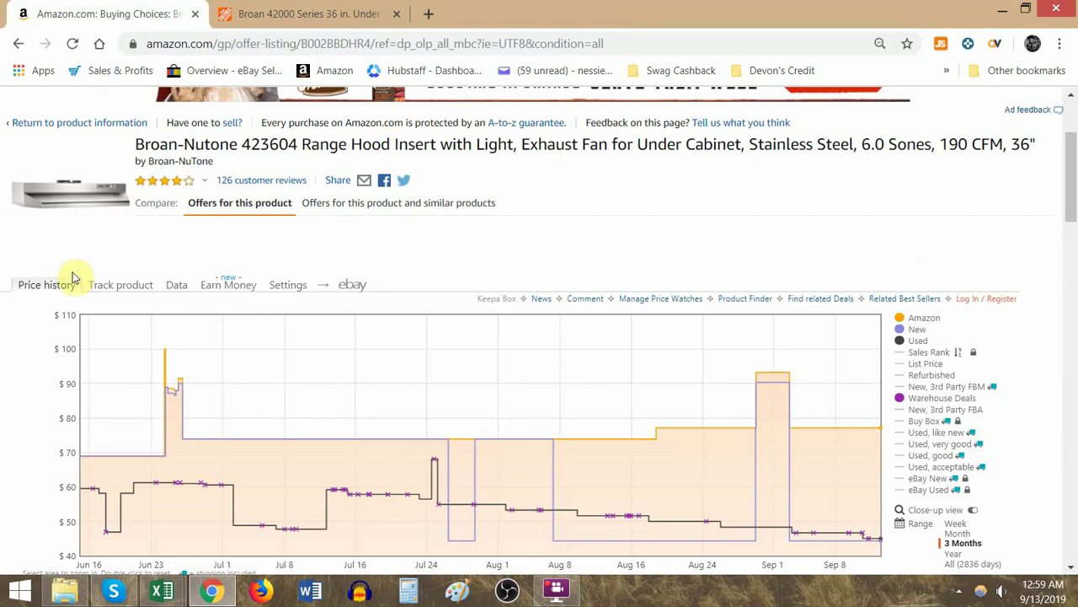
Step: Compare the range hood's used and new offers with its three-month price history
scroll(73, 278, "down", 3)
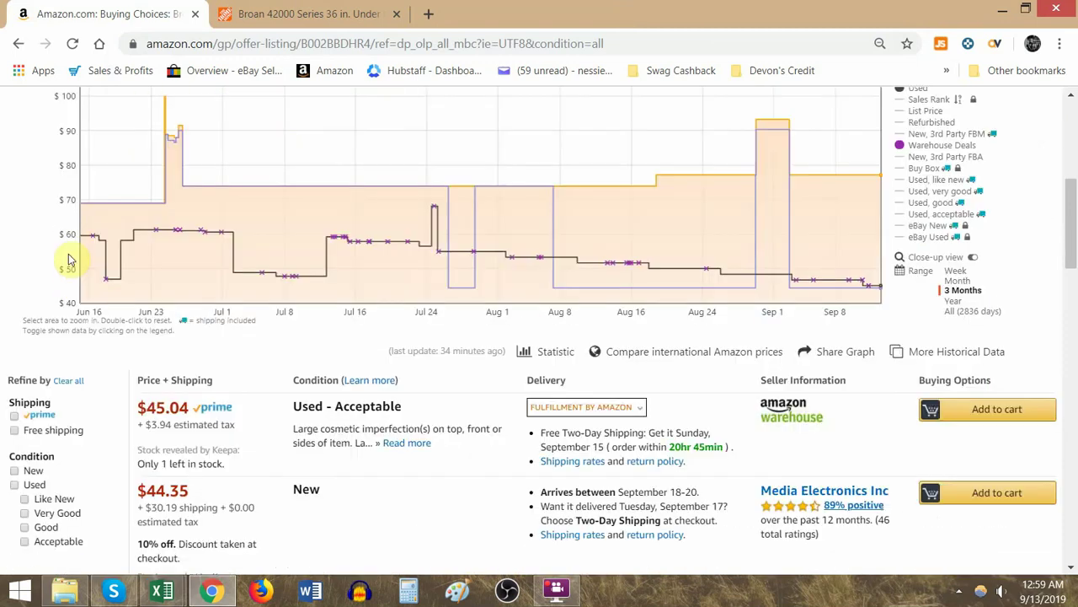
scroll(71, 261, "down", 2)
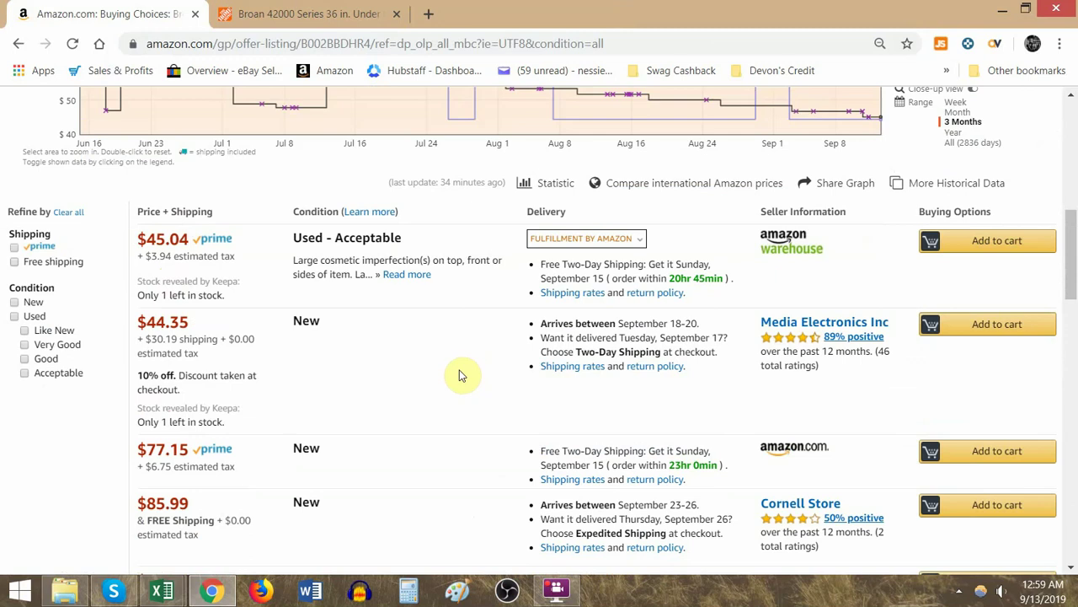
scroll(468, 376, "up", 2)
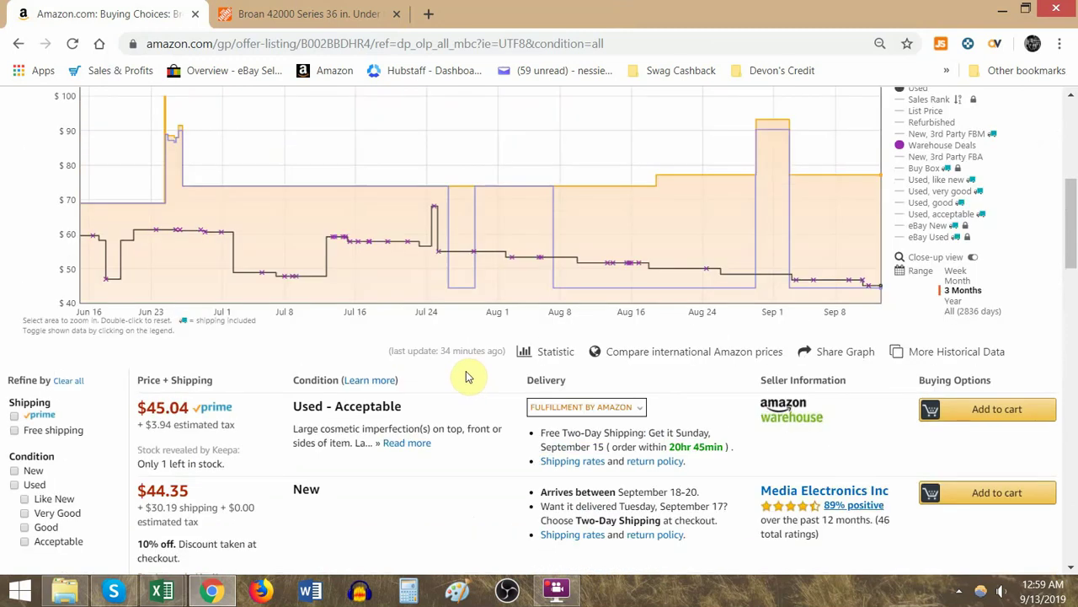
scroll(464, 375, "up", 1)
scroll(461, 438, "down", 2)
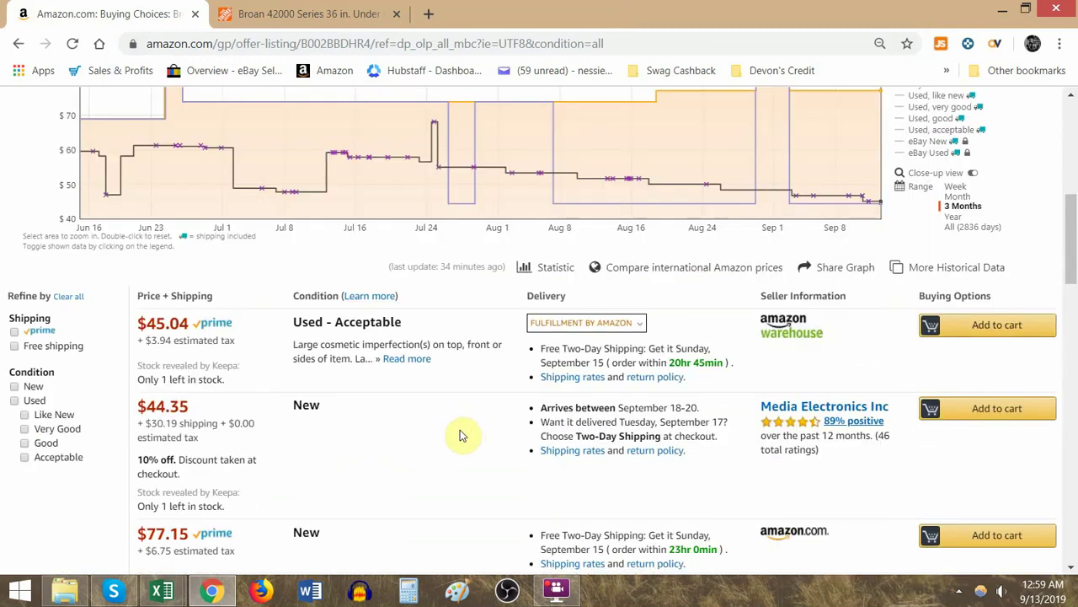
scroll(460, 435, "up", 2)
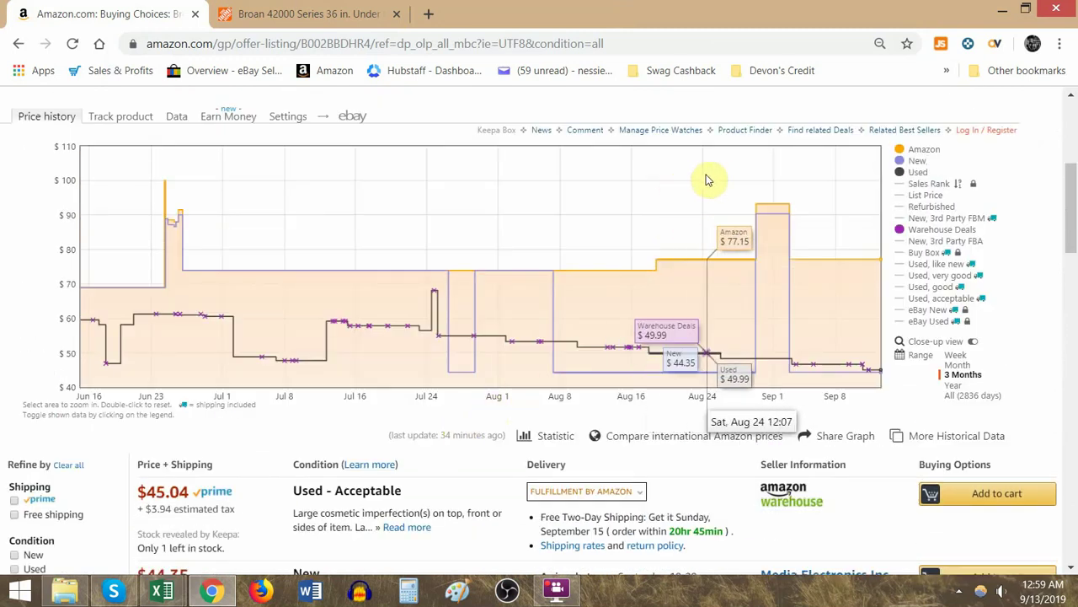
Step: View the price history over a year and examine the seller offers, especially the one sold by Amazon.com
left_click(952, 386)
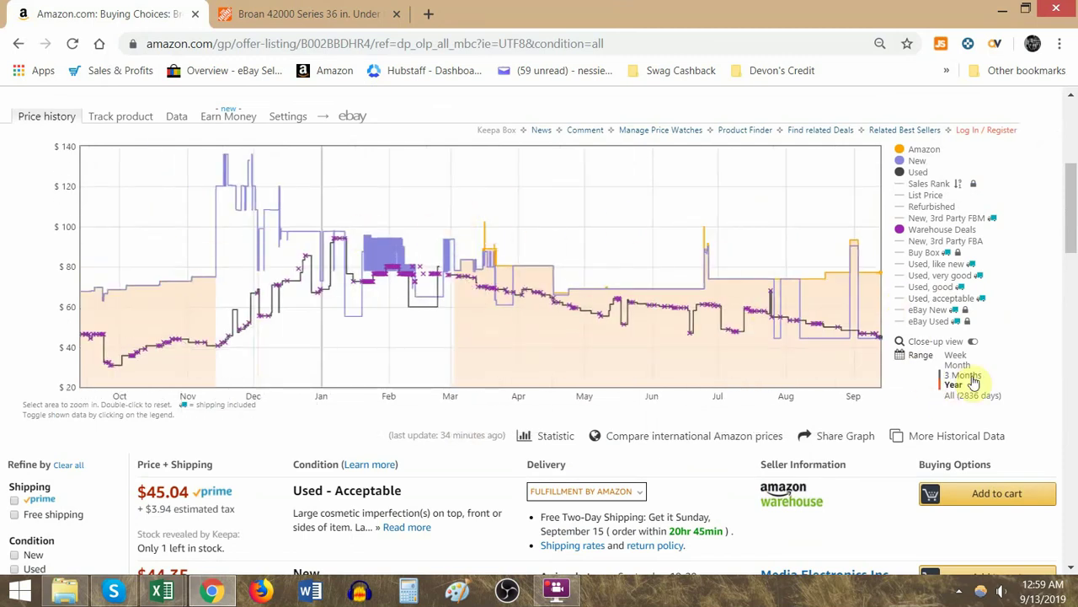
scroll(451, 389, "down", 10)
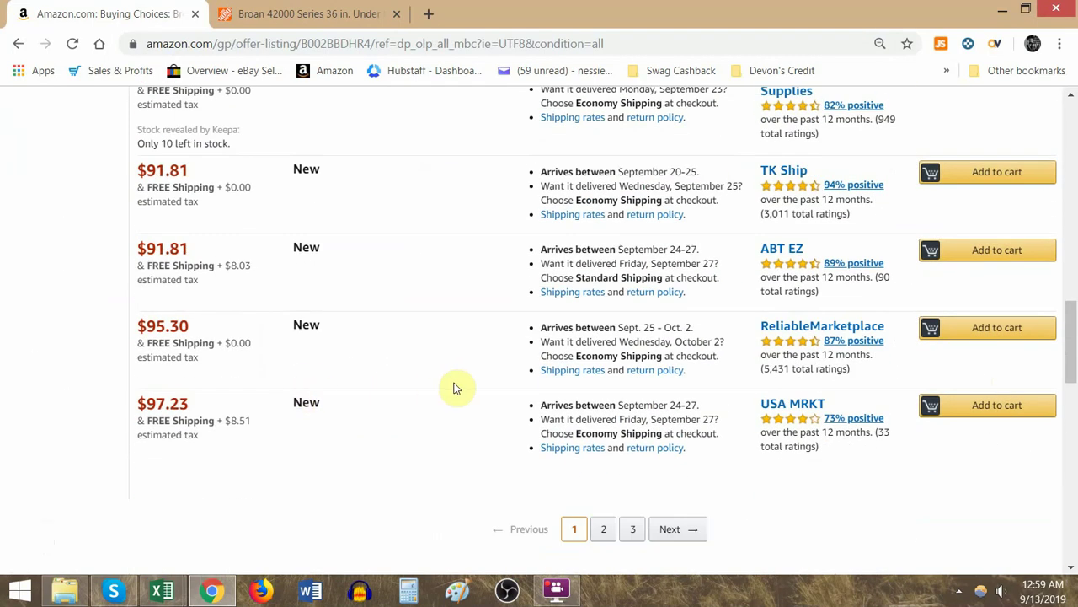
scroll(453, 388, "up", 10)
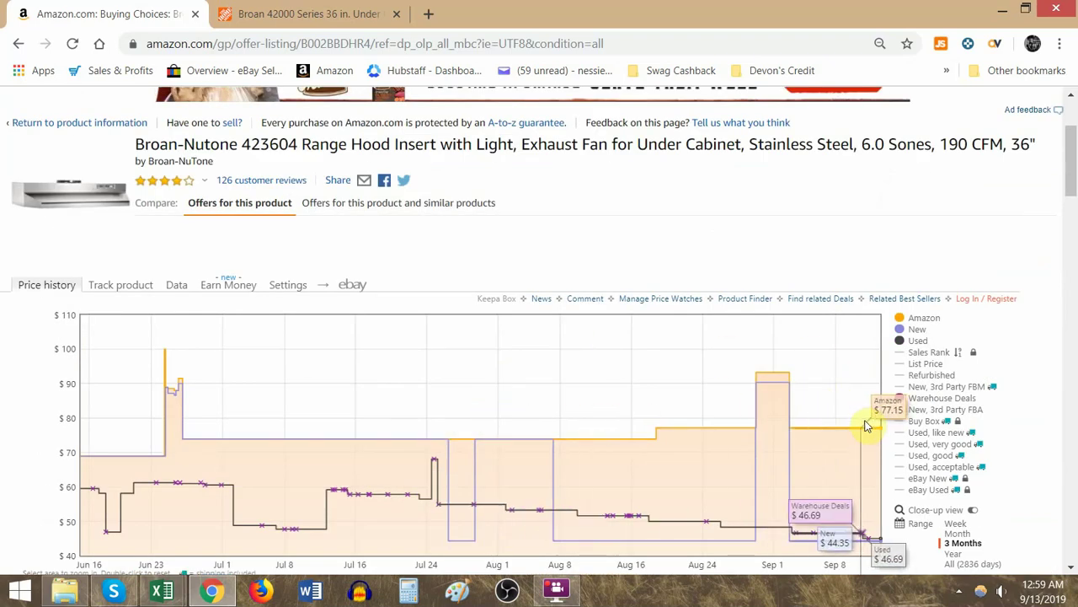
scroll(868, 426, "down", 5)
left_click_drag(855, 379, 745, 371)
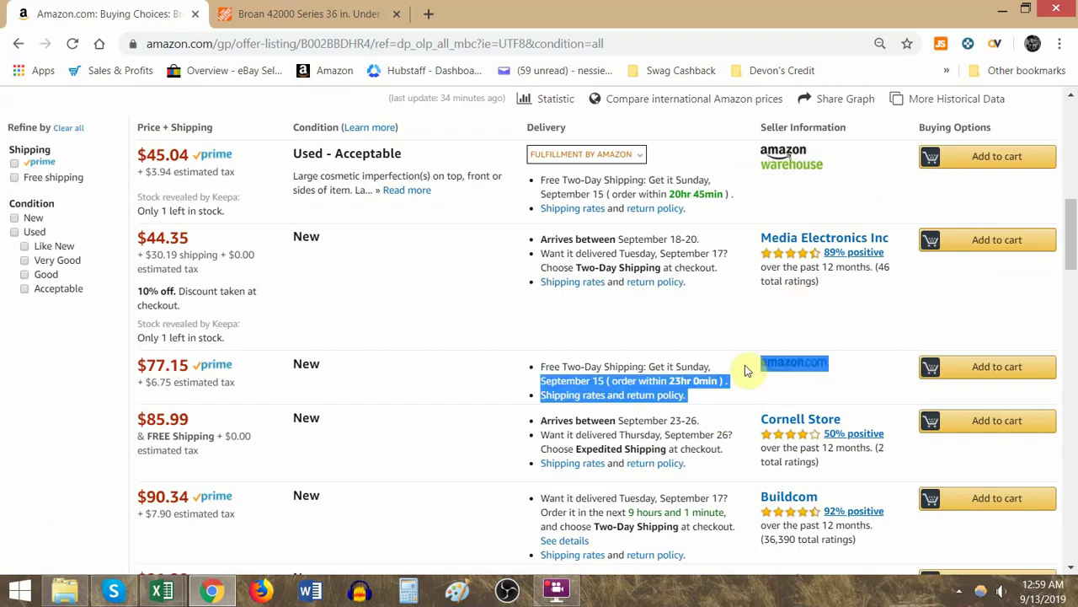
left_click(508, 375)
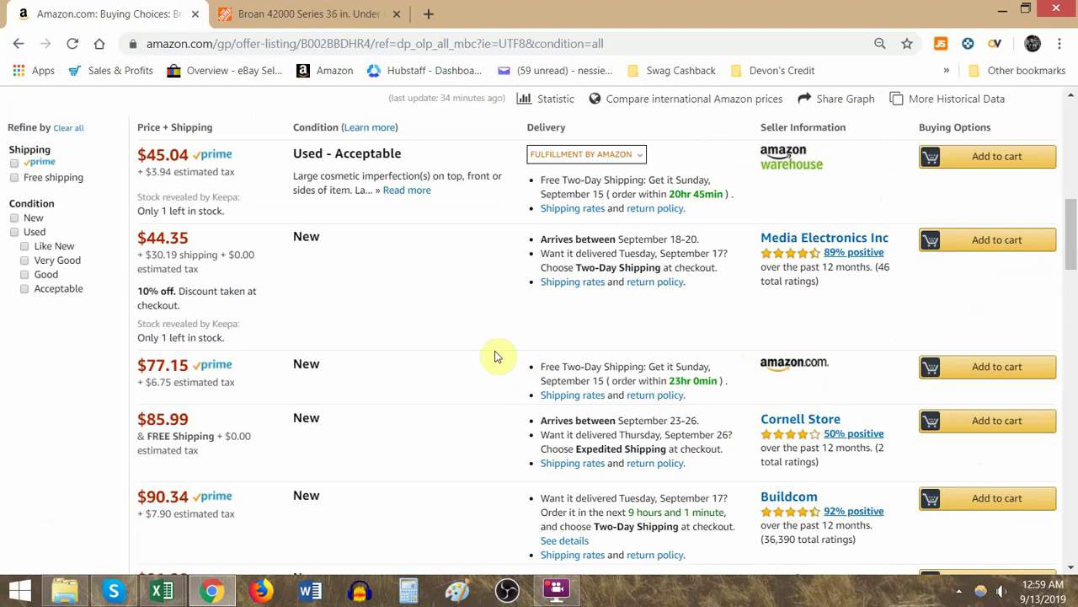
Step: Compare the Home Depot price of the Broan 42000 Series range hood with Amazon's own new offer
left_click(286, 8)
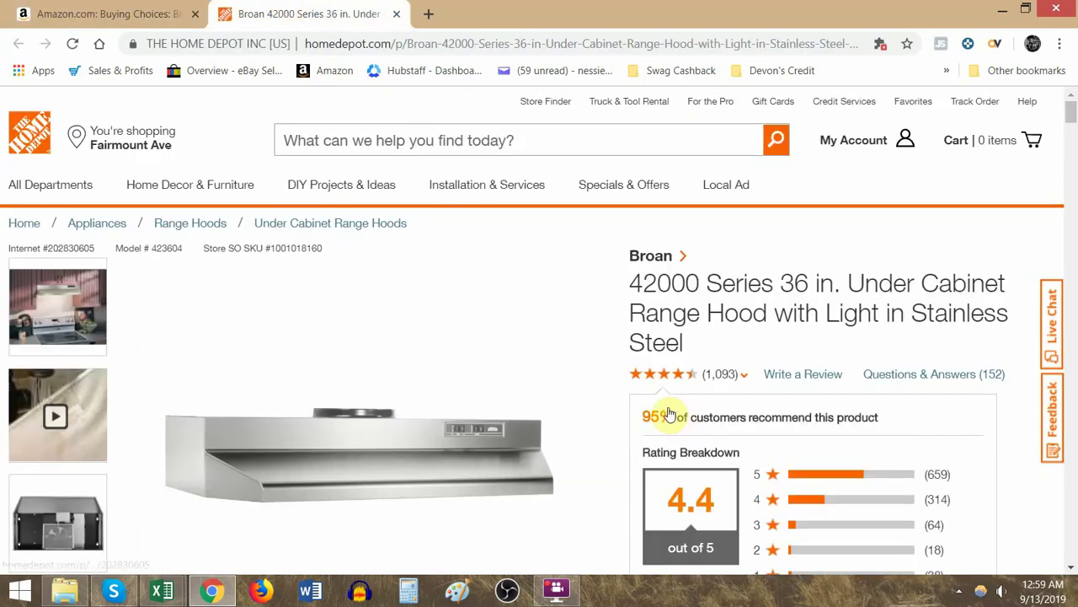
left_click(122, 10)
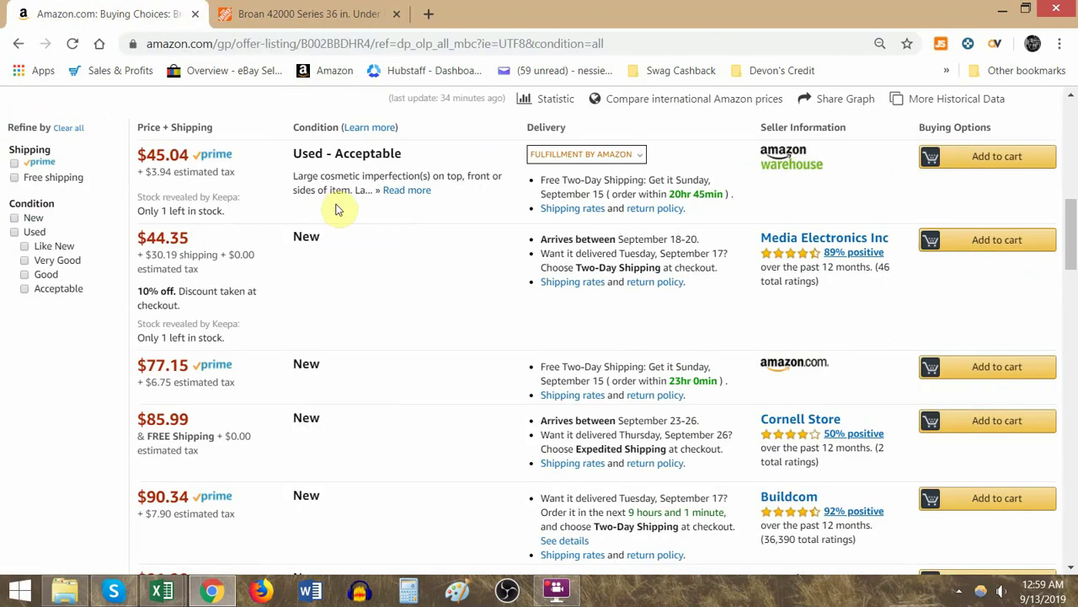
left_click(341, 10)
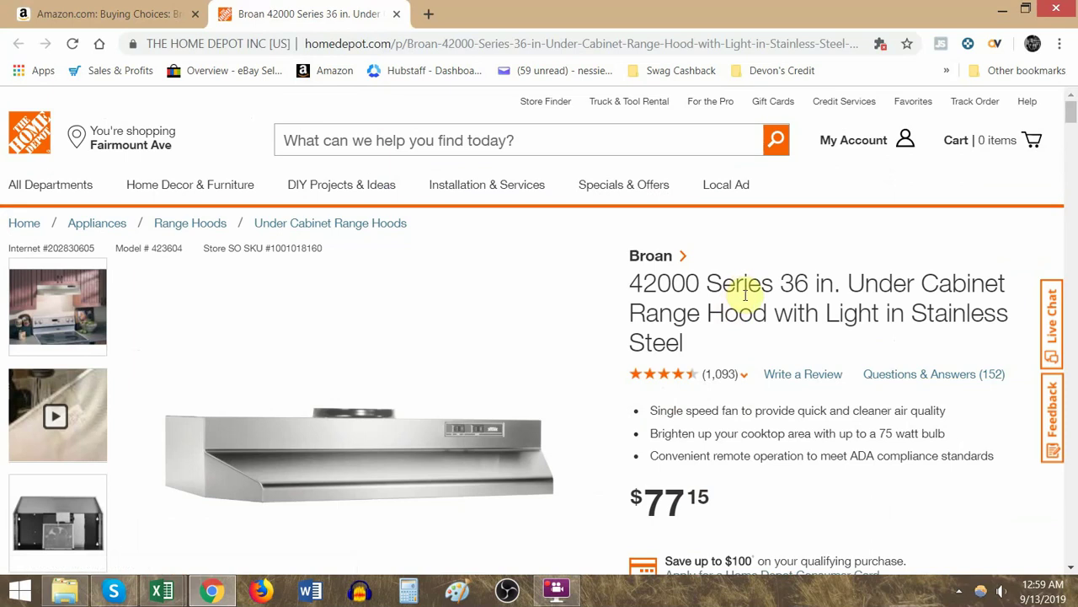
left_click(175, 12)
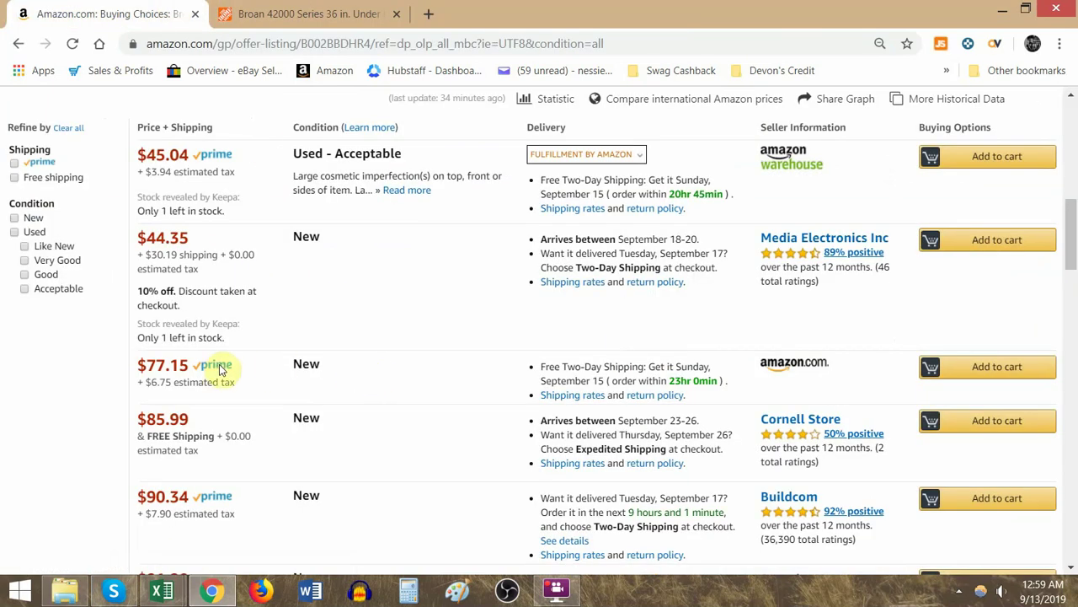
double_click(167, 364)
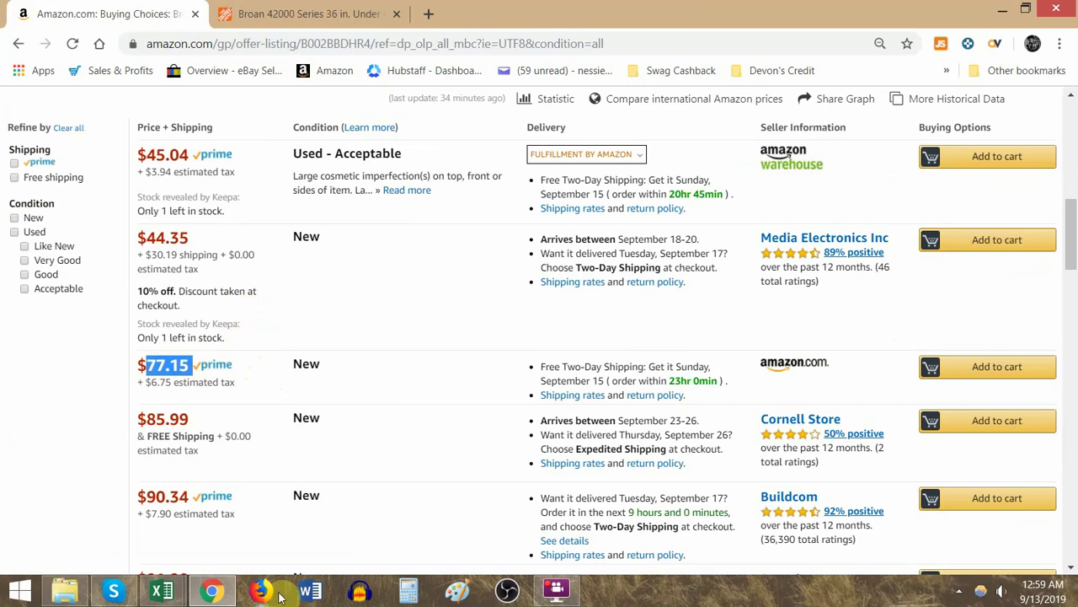
Step: Switch to the Amazon Research - Home Depot workbook, color part number 423604 red, and select part number AK55L
mouse_move(163, 590)
left_click(308, 506)
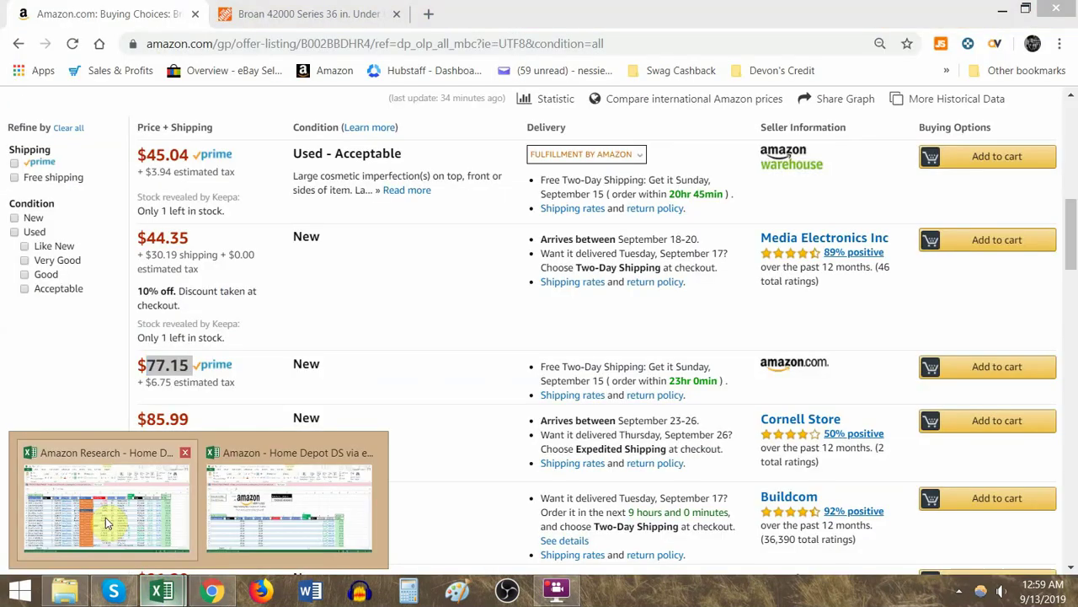
left_click(109, 539)
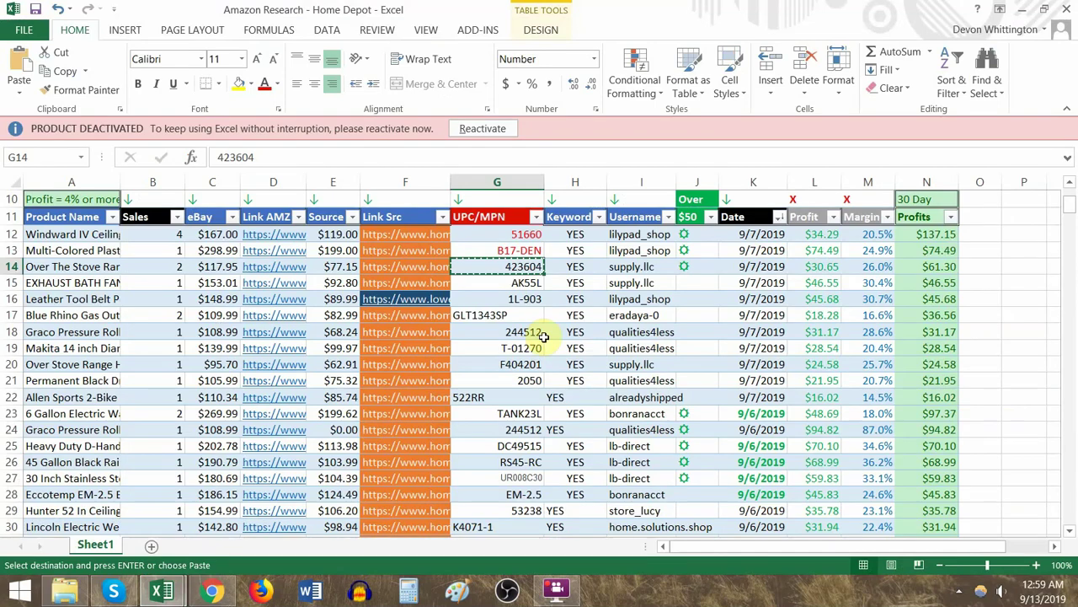
left_click(262, 84)
left_click(531, 284)
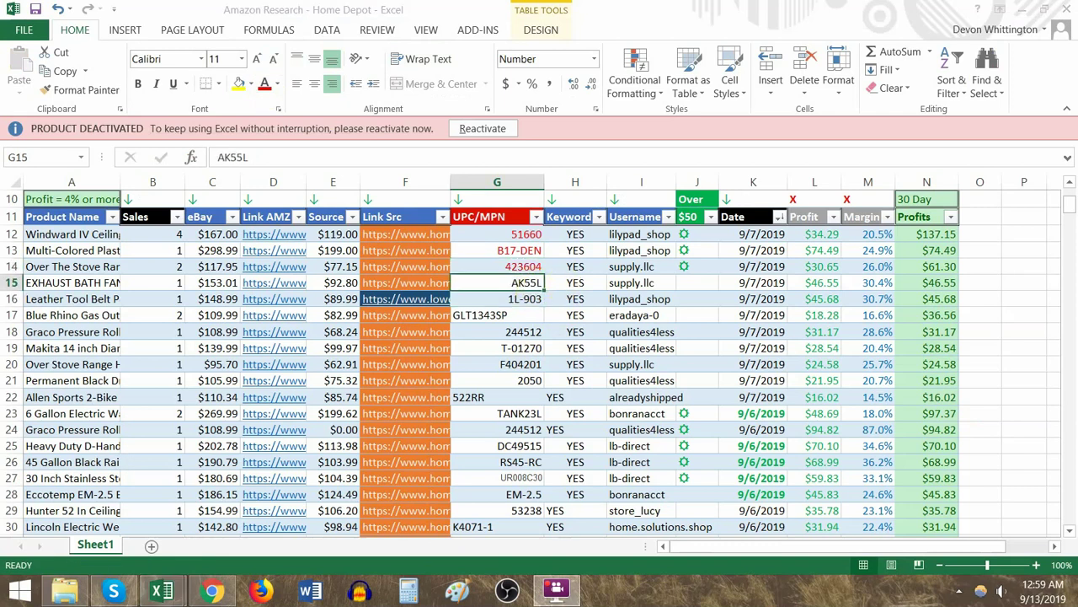
Step: Return to the Amazon results for 1L-903 and bring up the Lowe's page for the AWP HP leather tool rig
key("alt+Tab")
scroll(656, 256, "up", 1)
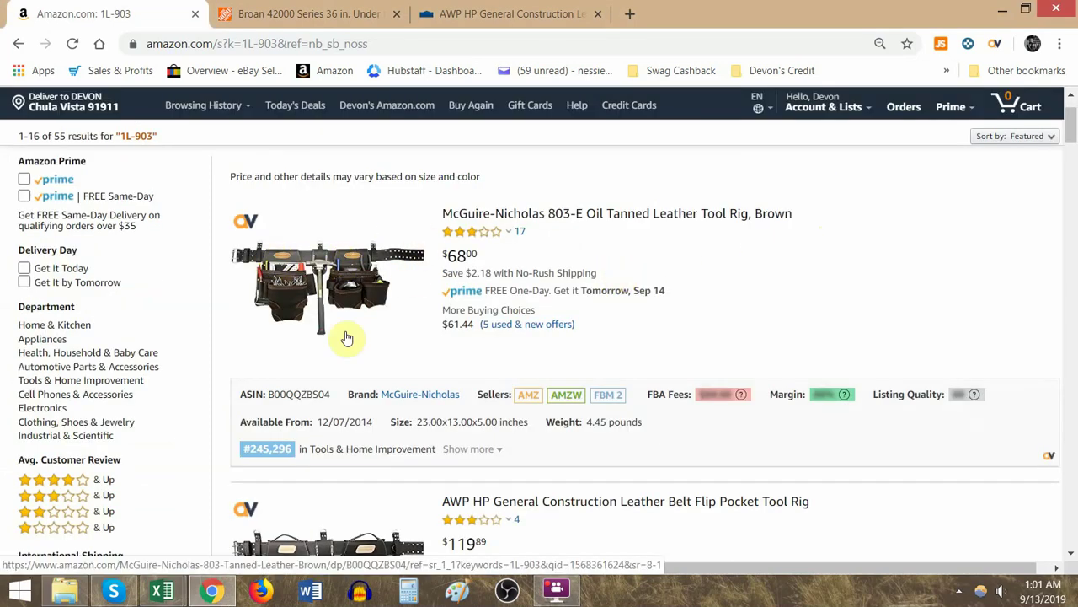
scroll(345, 354, "down", 1)
left_click(548, 14)
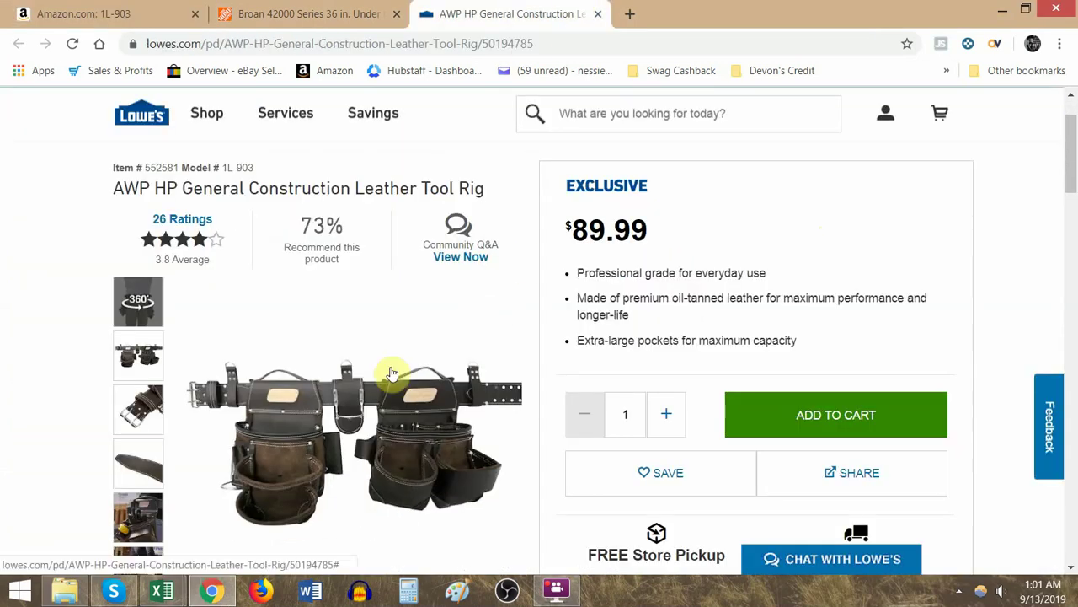
Step: Enlarge the Lowe's tool rig photos to examine the product details and brand label, and close the photo viewer
left_click(373, 391)
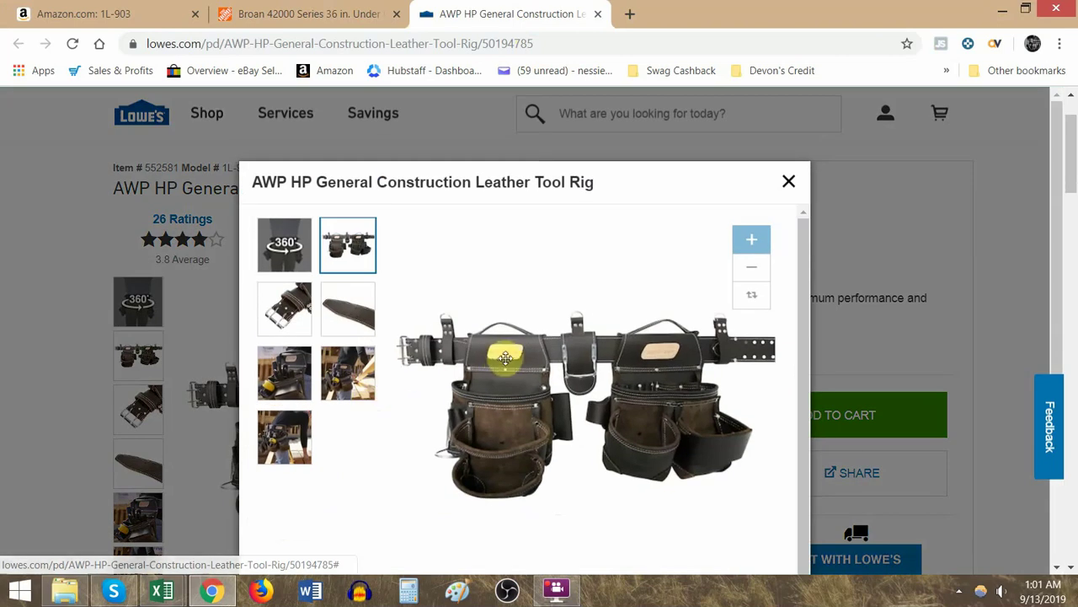
left_click(756, 243)
left_click(756, 245)
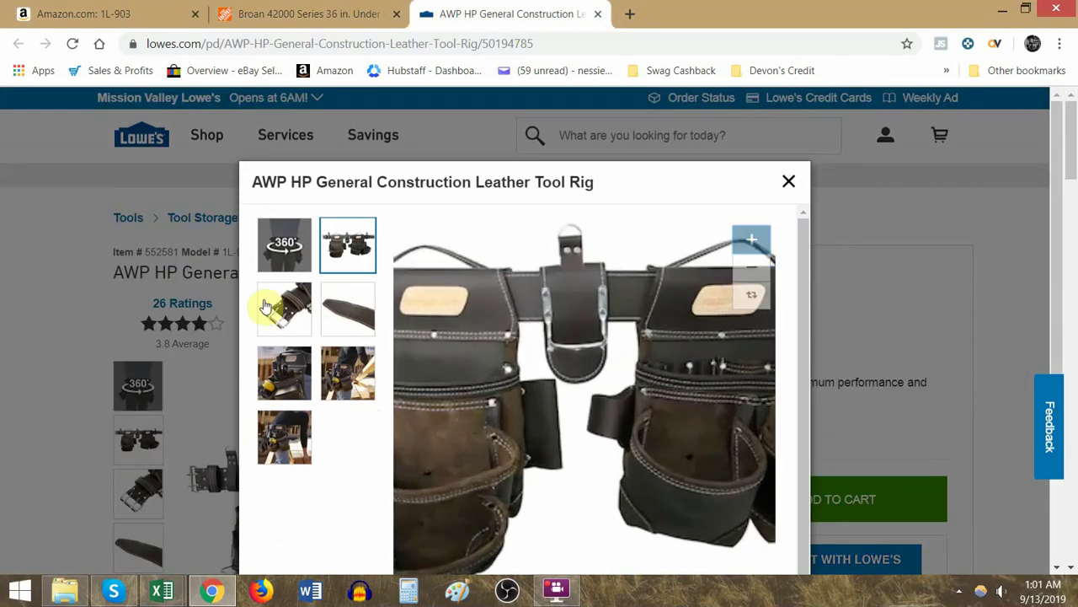
left_click(272, 313)
left_click(295, 396)
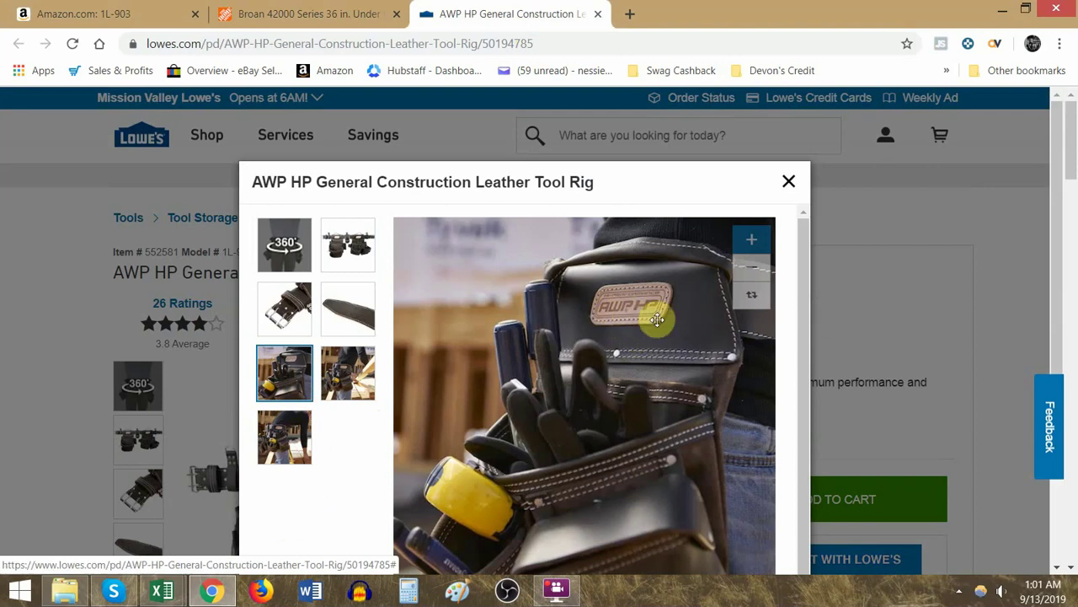
left_click(789, 186)
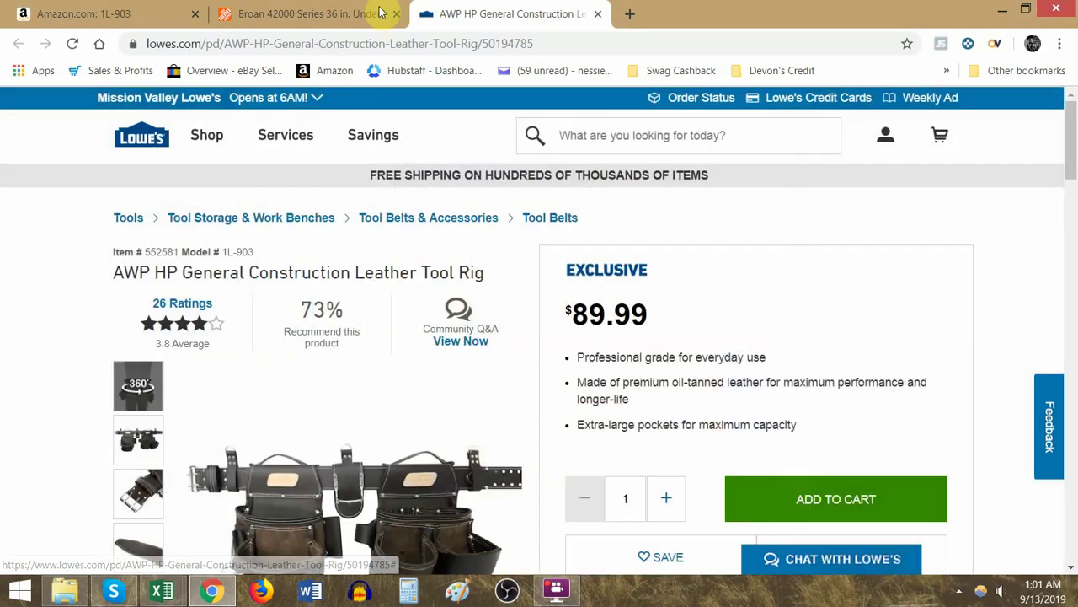
Step: Open the McGuire-Nicholas 803-E tool rig from the Amazon results in a new browser tab and view it
left_click(375, 13)
left_click(29, 12)
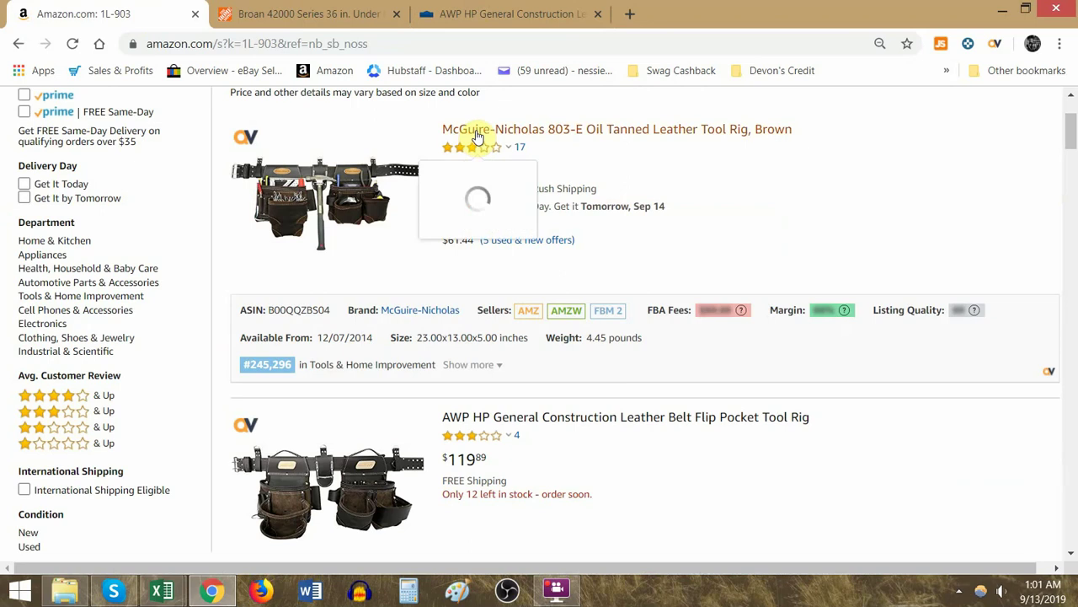
middle_click(459, 131)
left_click(334, 7)
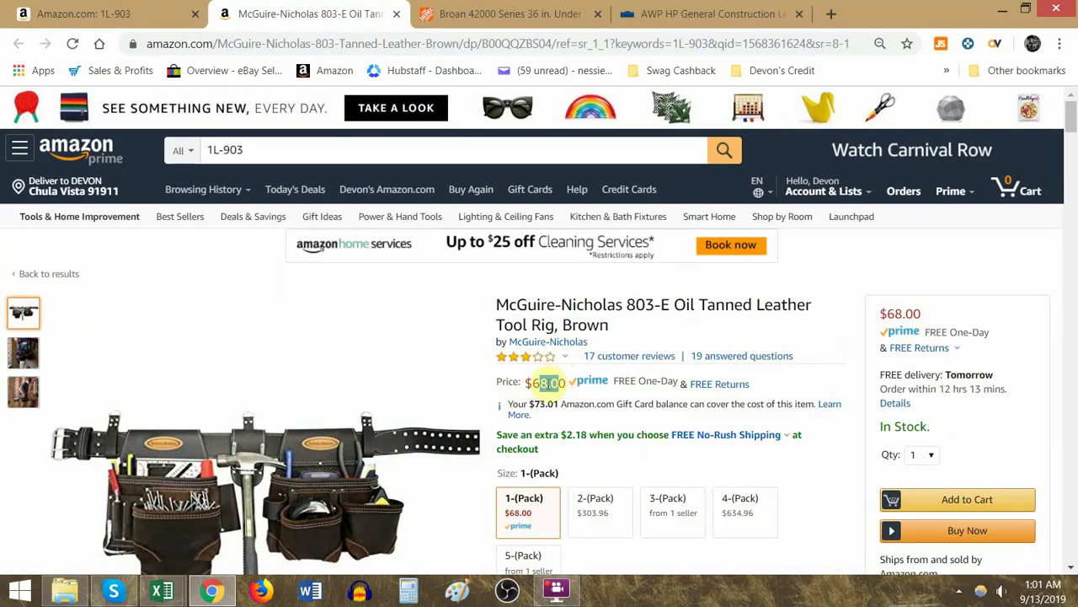
Step: Examine the McGuire-Nicholas tool rig's enlarged photo for its brand label and return to the 1L-903 results
left_click(404, 452)
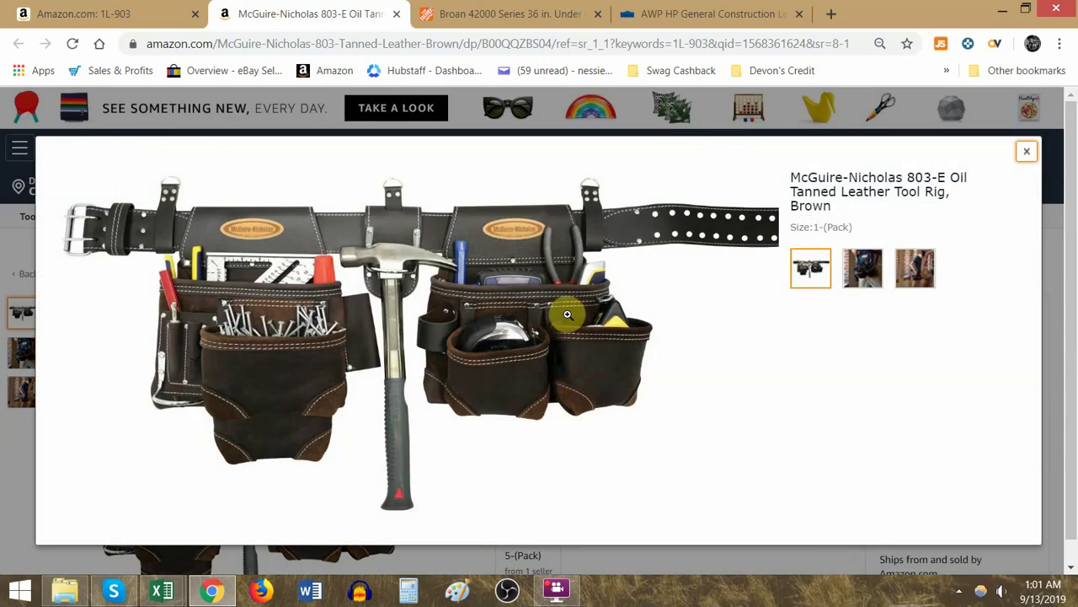
left_click(512, 250)
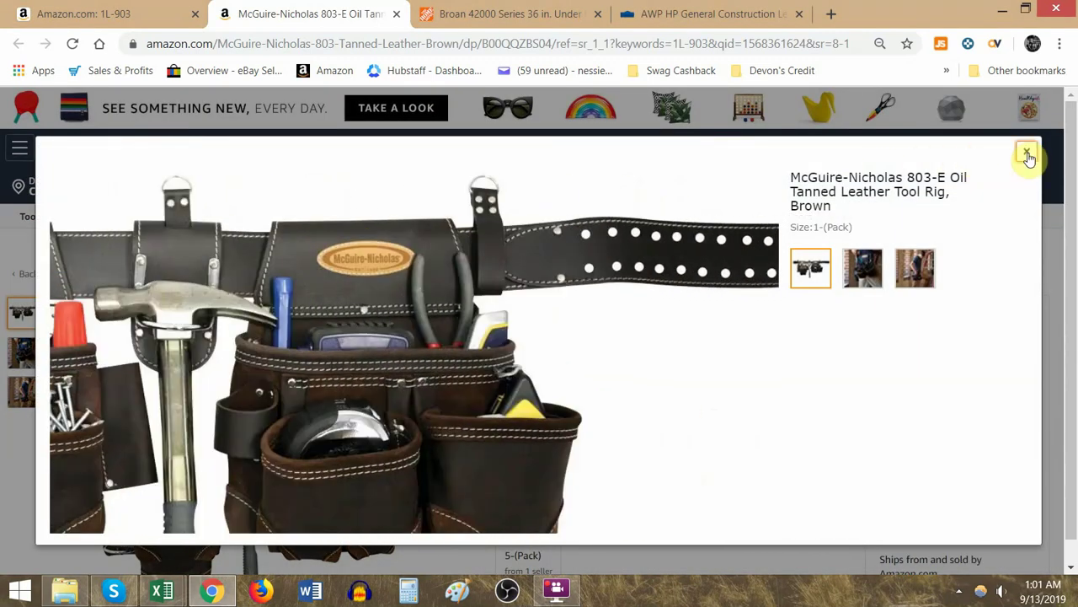
left_click(1027, 154)
left_click(152, 12)
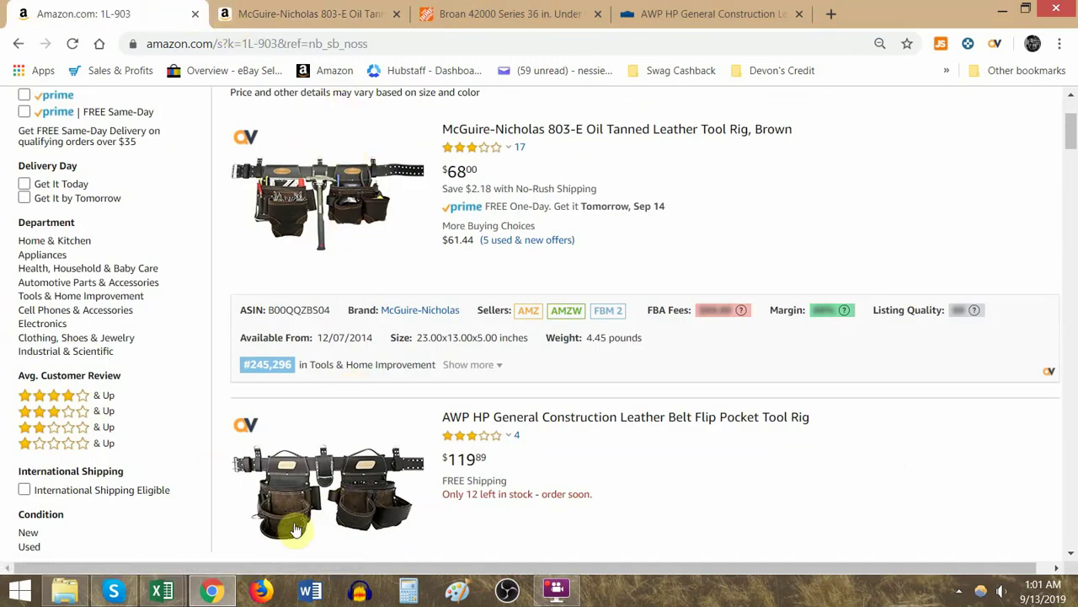
Step: Close the McGuire-Nicholas 803-E product tab and return to the Amazon results for 1L-903
left_click(383, 12)
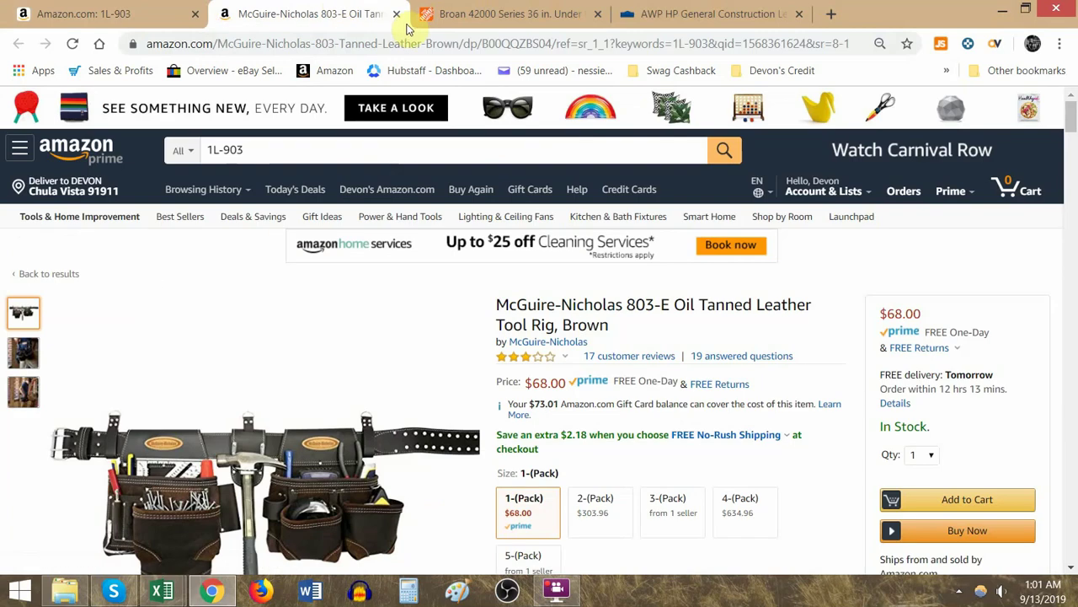
key("ctrl+w")
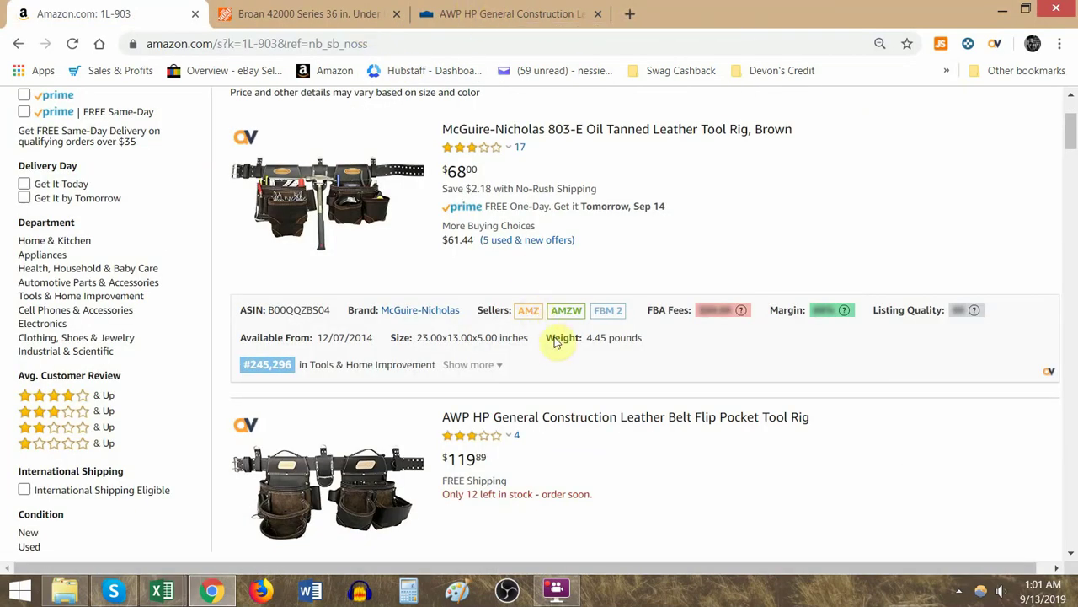
scroll(548, 341, "down", 1)
scroll(557, 343, "up", 1)
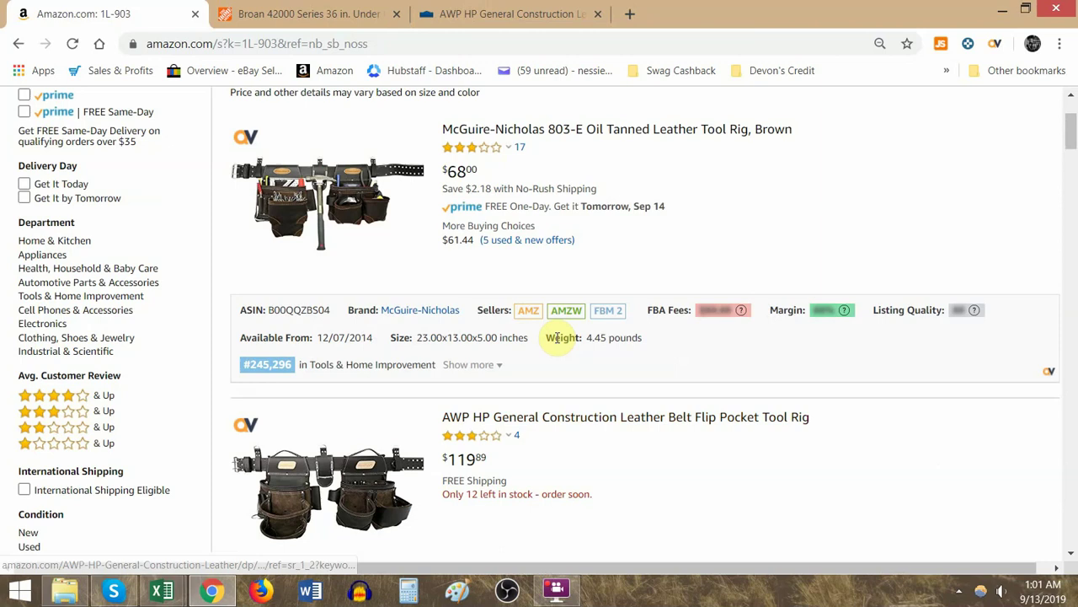
Step: Compare the Lowe's AWP HP tool rig page with the AWP HP listing in the Amazon results
left_click(472, 13)
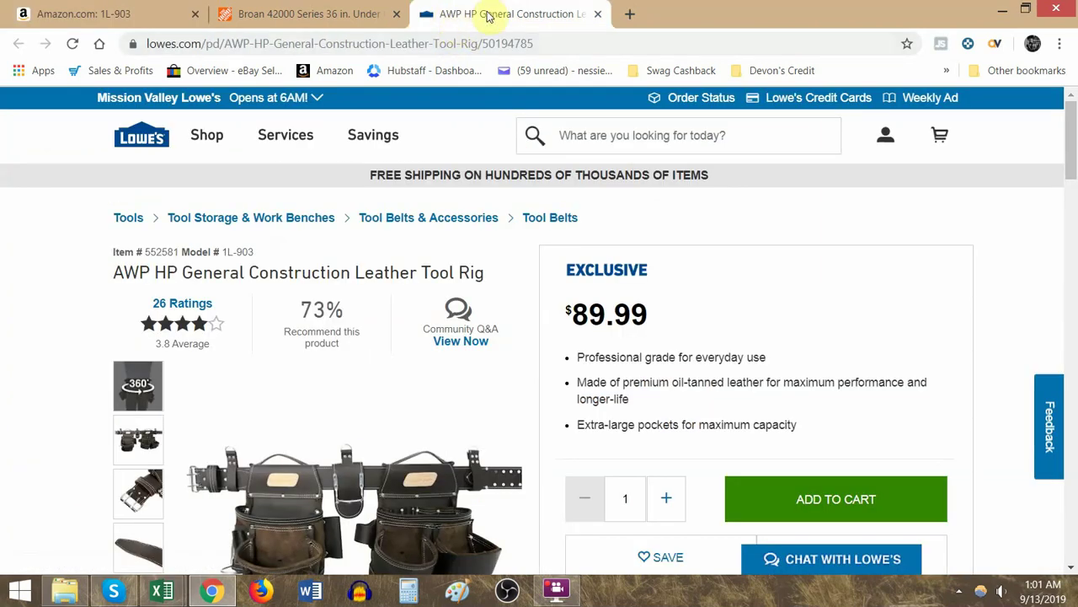
left_click(145, 14)
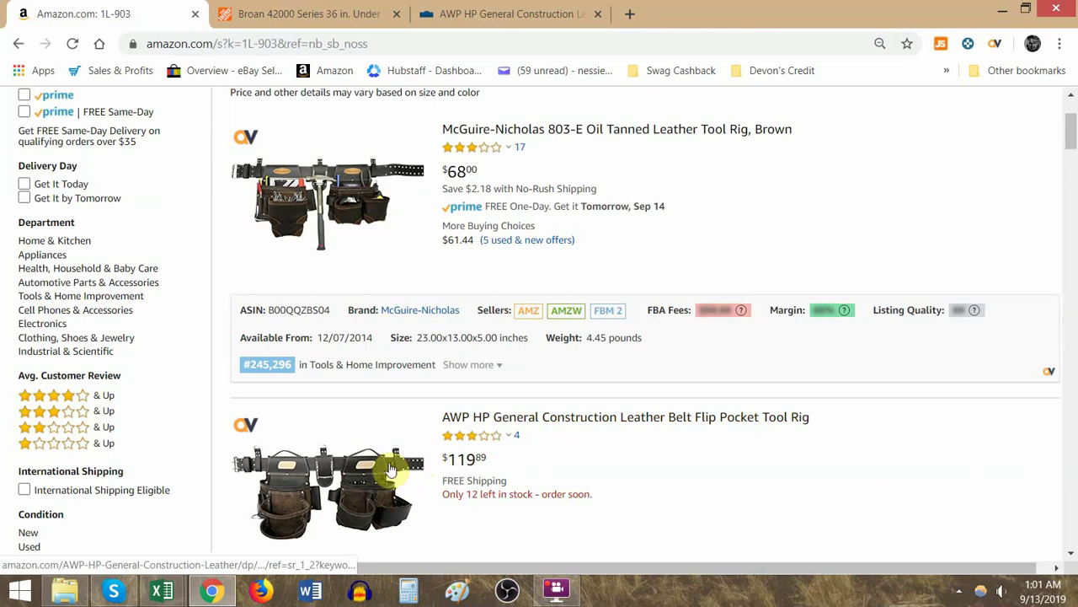
scroll(573, 464, "down", 2)
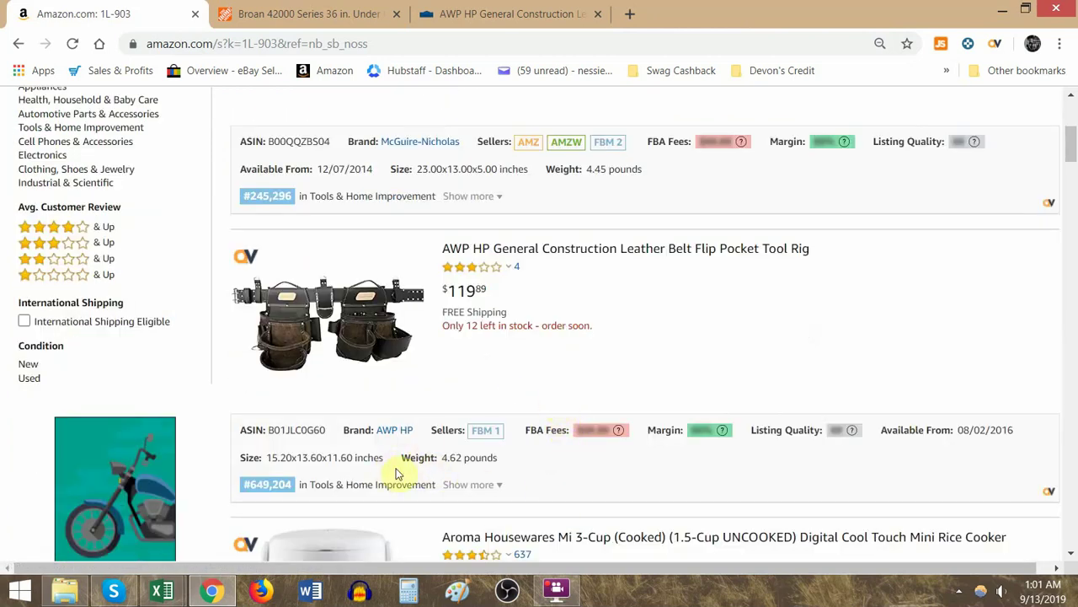
Step: Highlight and examine the product data block under the AWP HP tool rig listing, including ASIN, brand, sellers and sales rank
left_click_drag(397, 474, 263, 426)
left_click(599, 472)
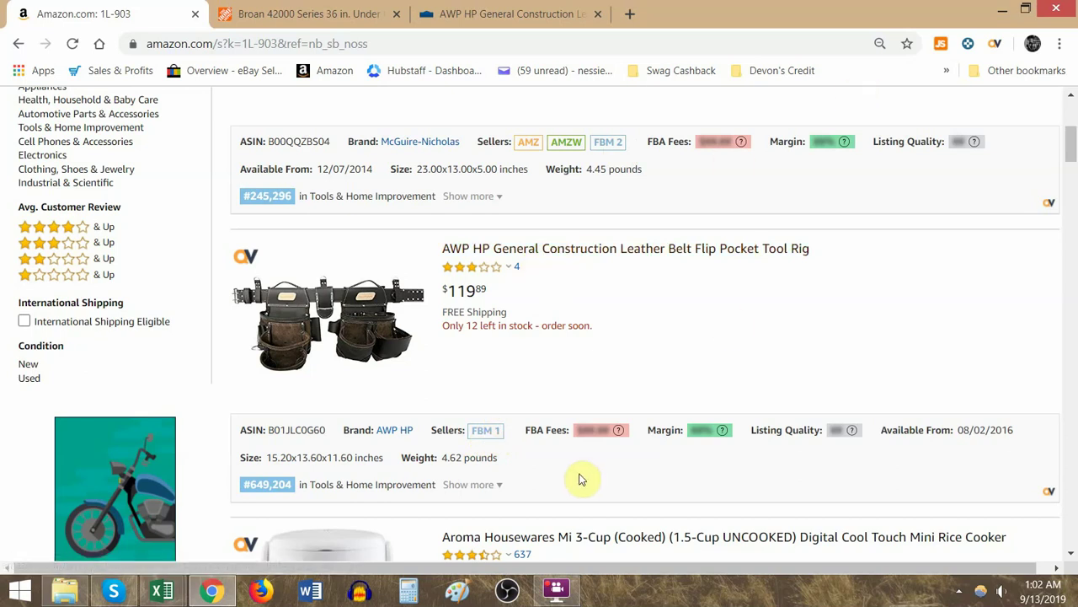
left_click_drag(593, 495, 277, 428)
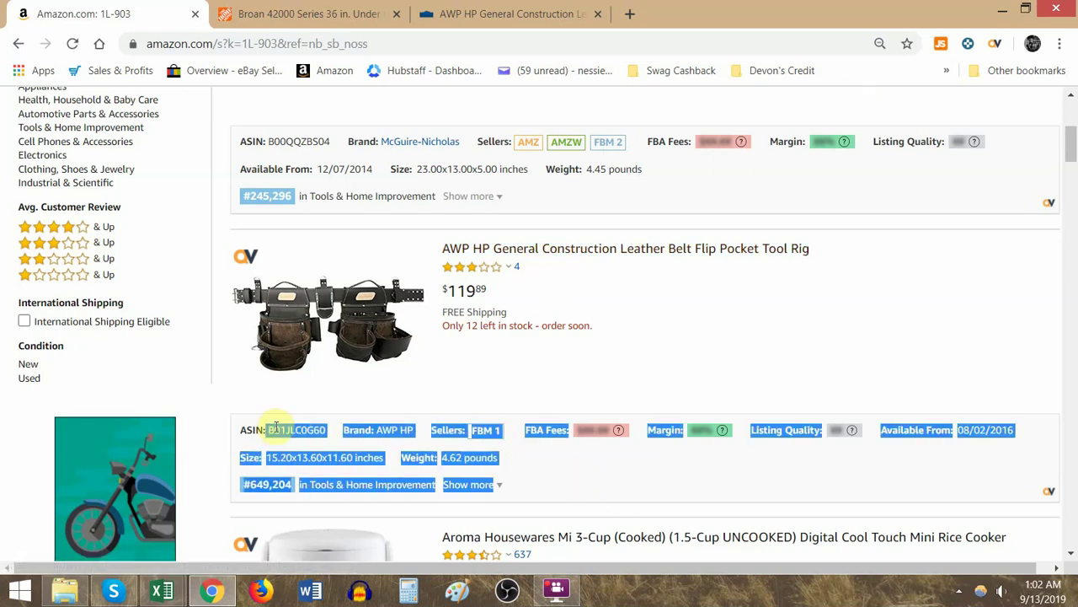
left_click(287, 430)
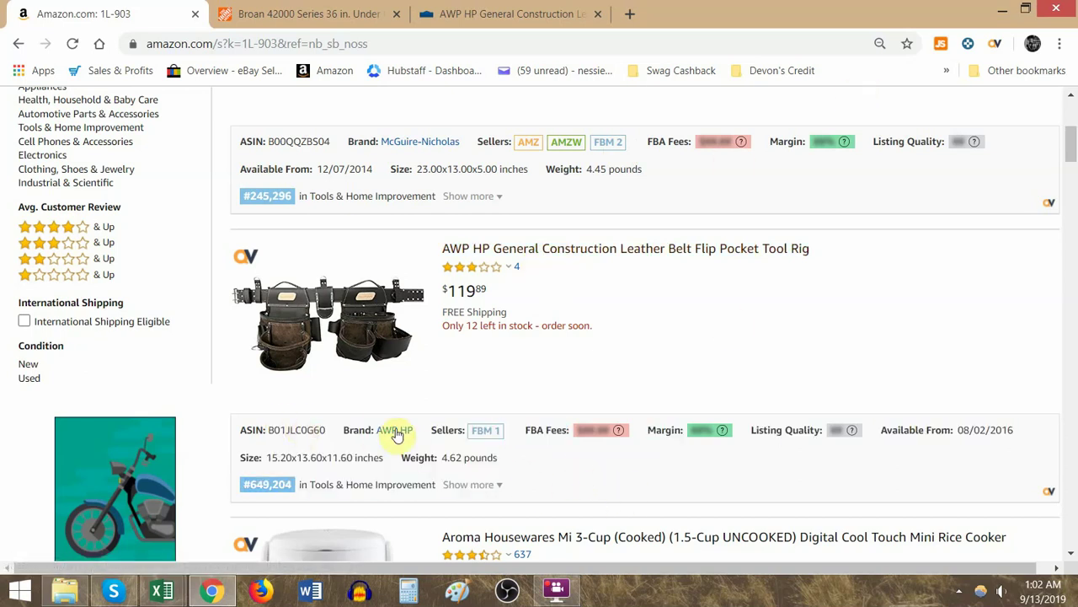
Step: Recheck the Lowe's tool rig page, and compare the seller types of the McGuire-Nicholas and AWP HP listings on Amazon
left_click(968, 45)
left_click(740, 15)
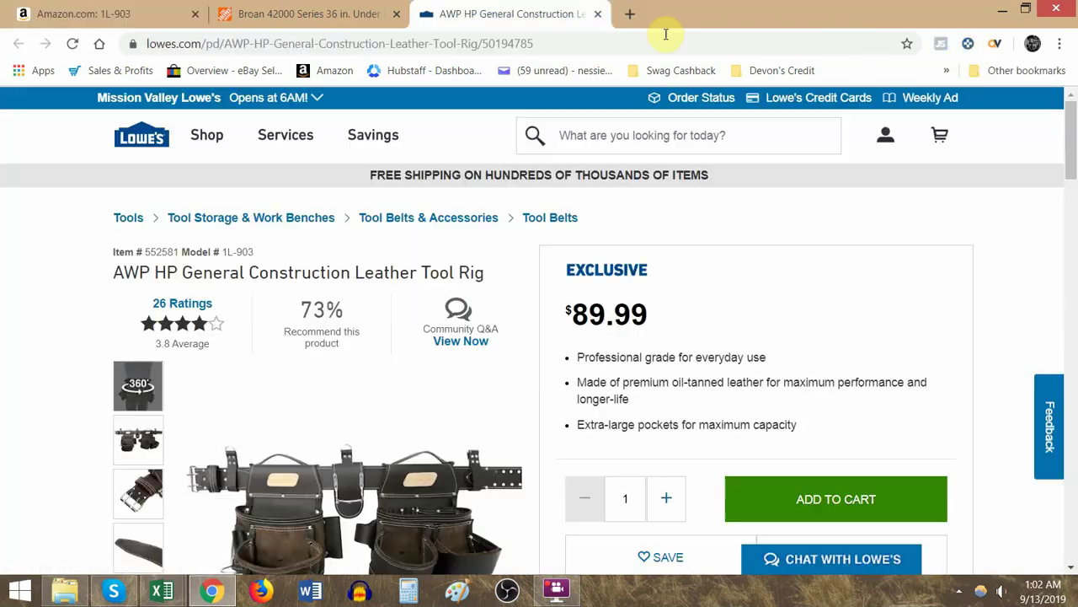
left_click(122, 13)
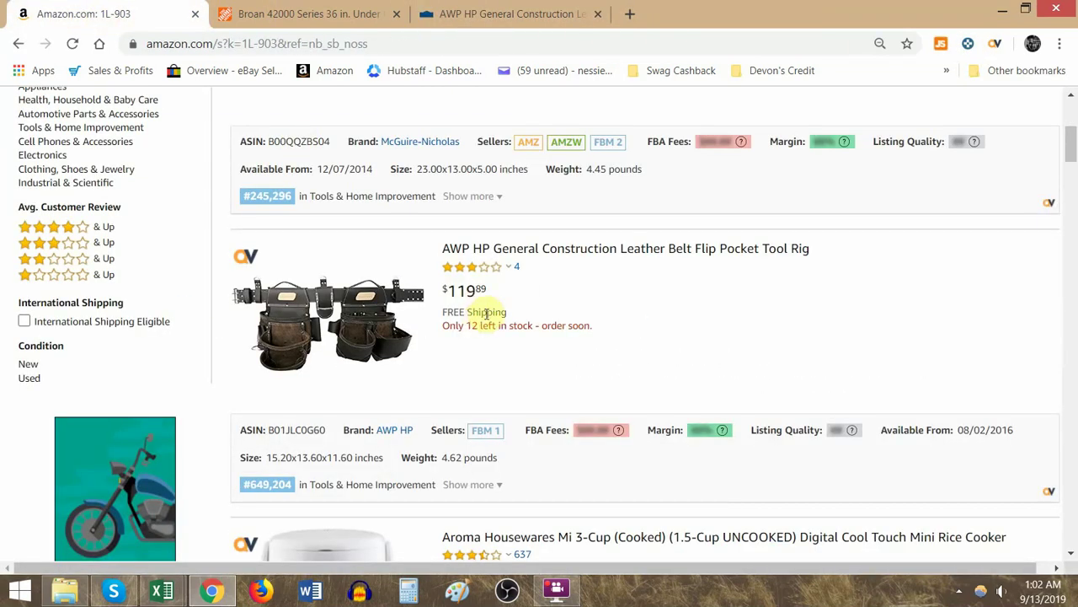
scroll(479, 253, "up", 4)
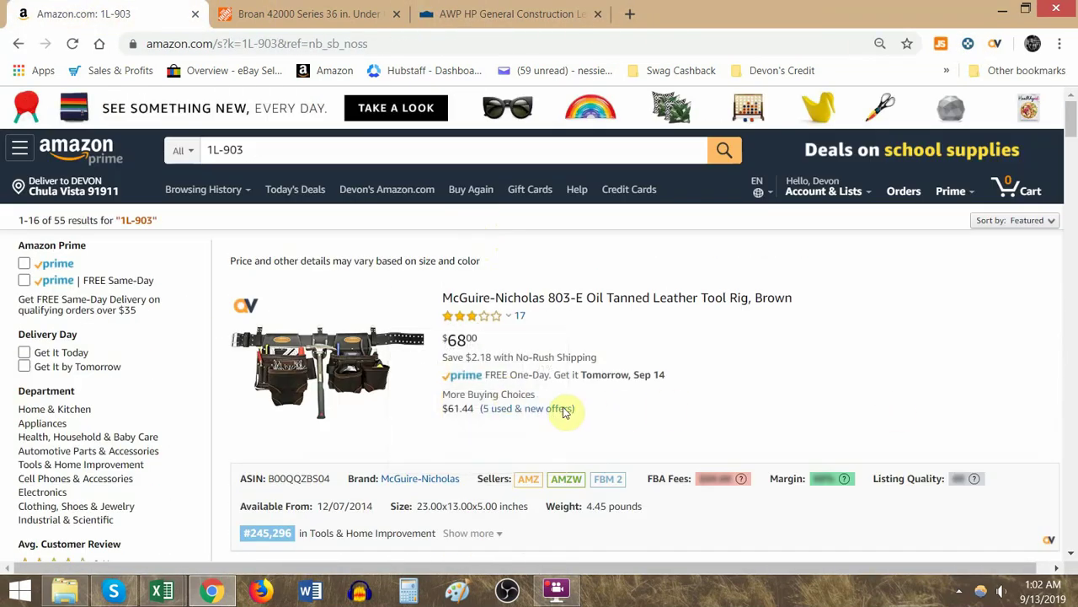
scroll(514, 417, "down", 4)
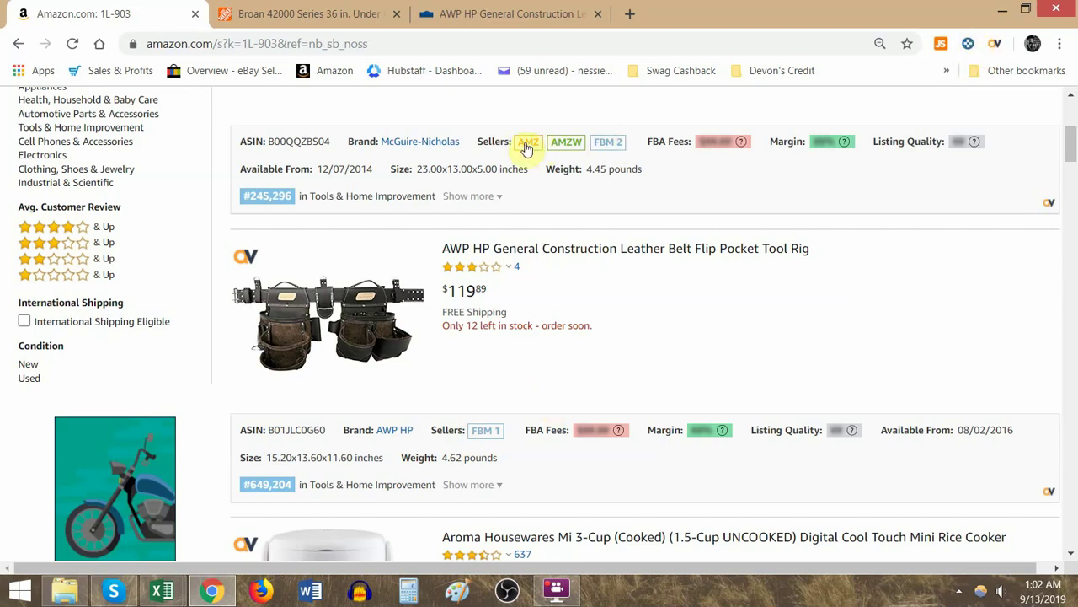
Step: Identify the installed AMZScout Quick View extension and search Google for "amz scout quick view extension" in a new browser tab
left_click(995, 46)
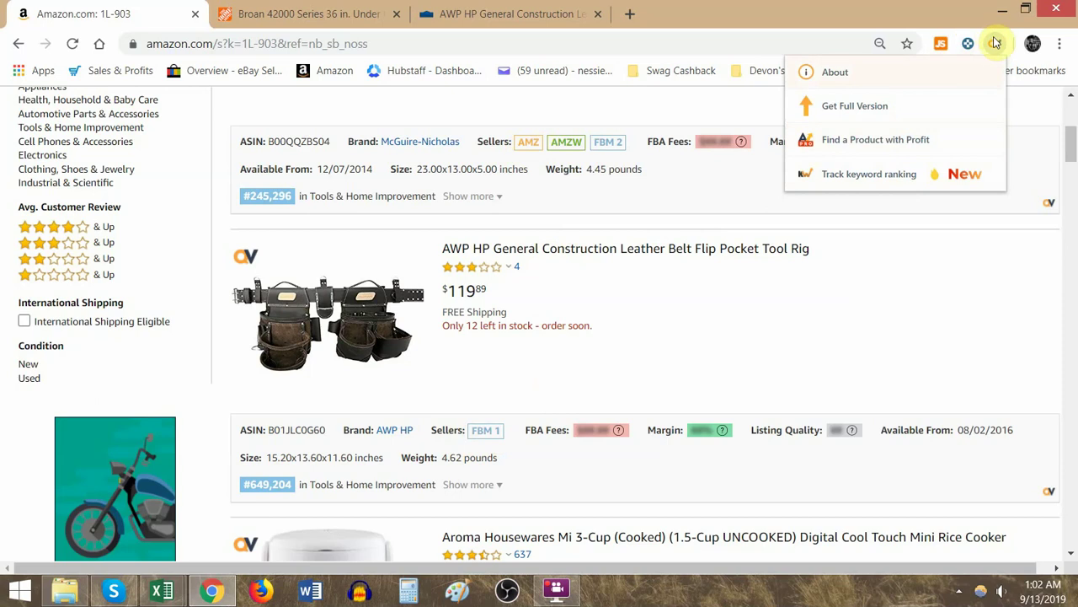
left_click(995, 43)
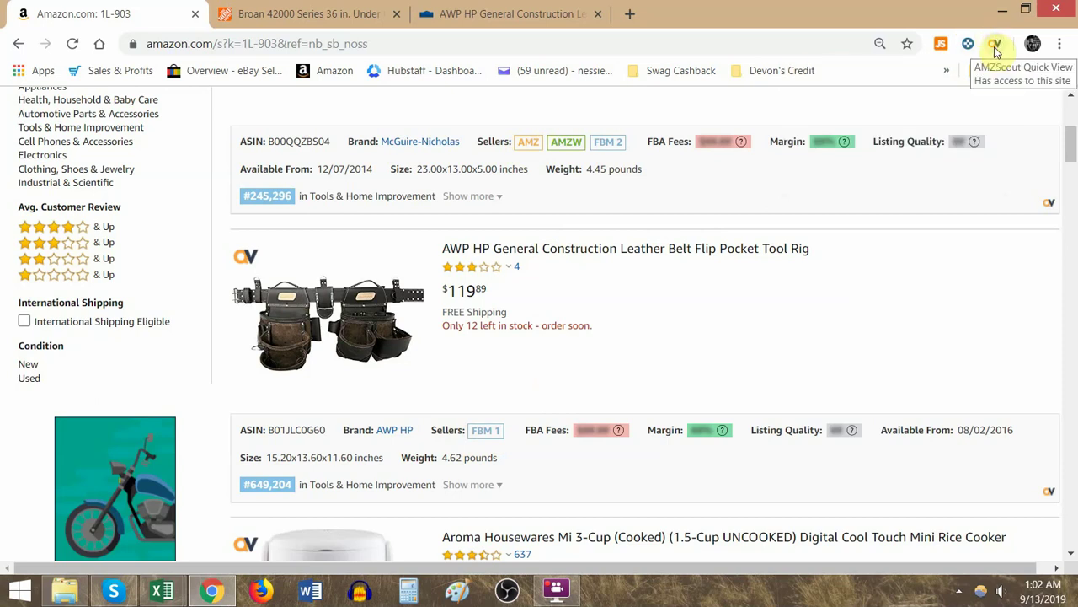
left_click(631, 13)
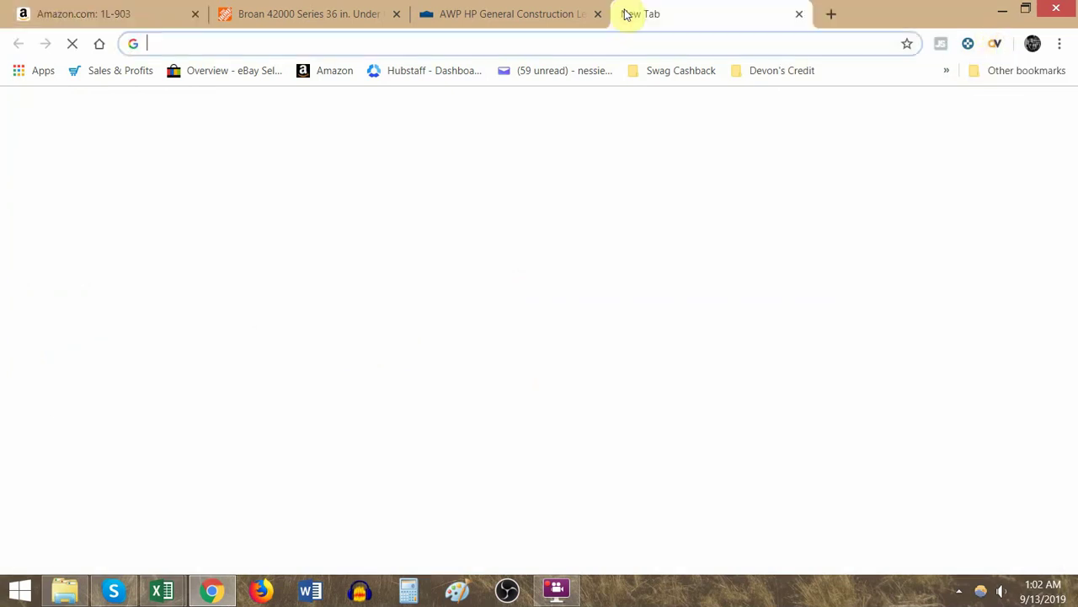
type("amz scout quick ")
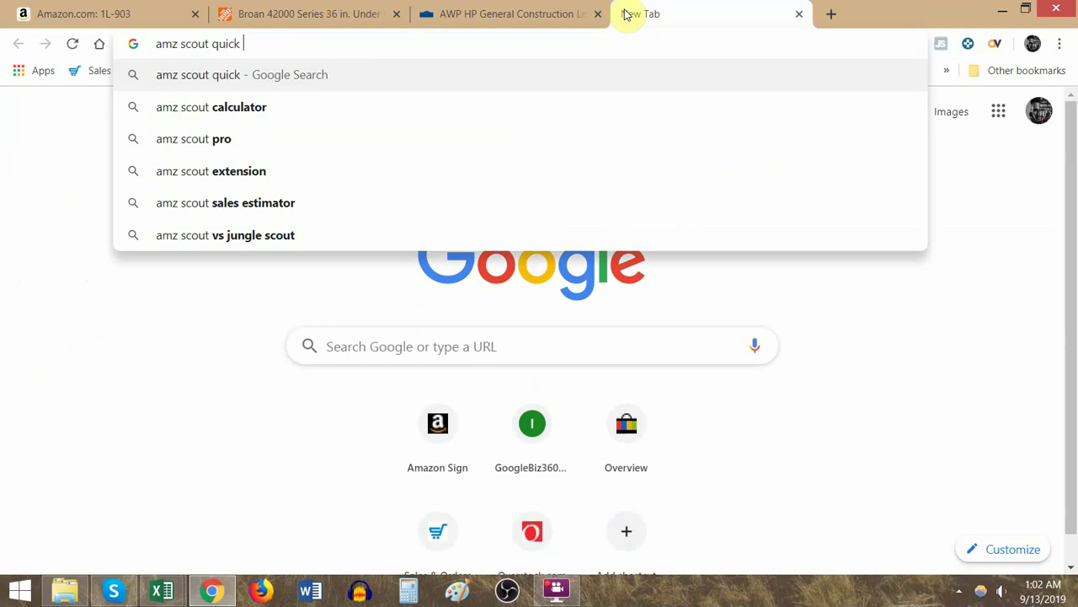
type("view extension")
key("Return")
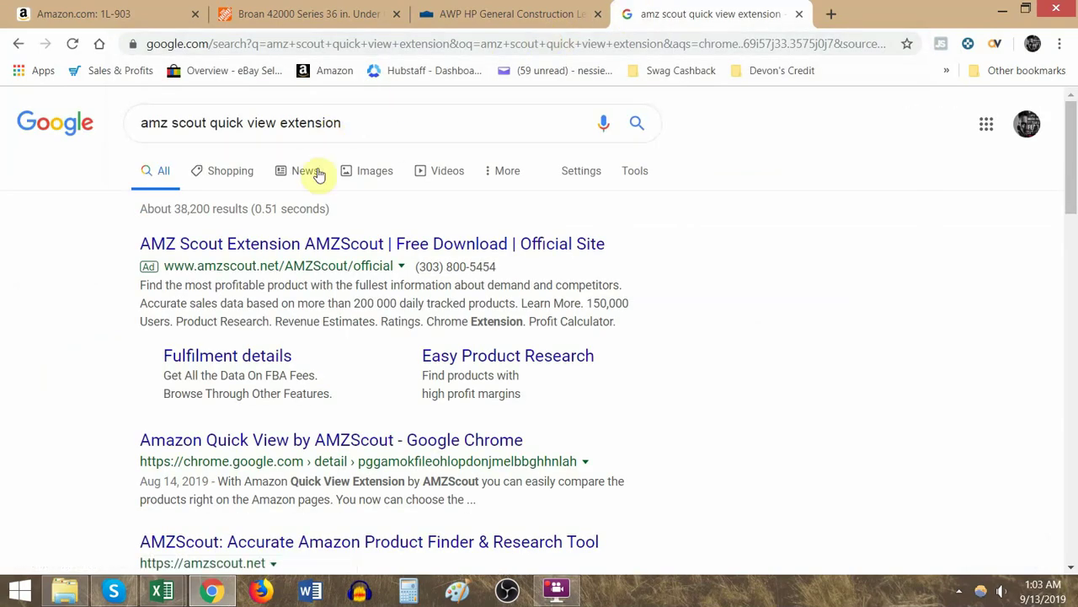
Step: Look over the Chrome Web Store page for Amazon Quick View by AMZScout and close its tab
left_click(286, 443)
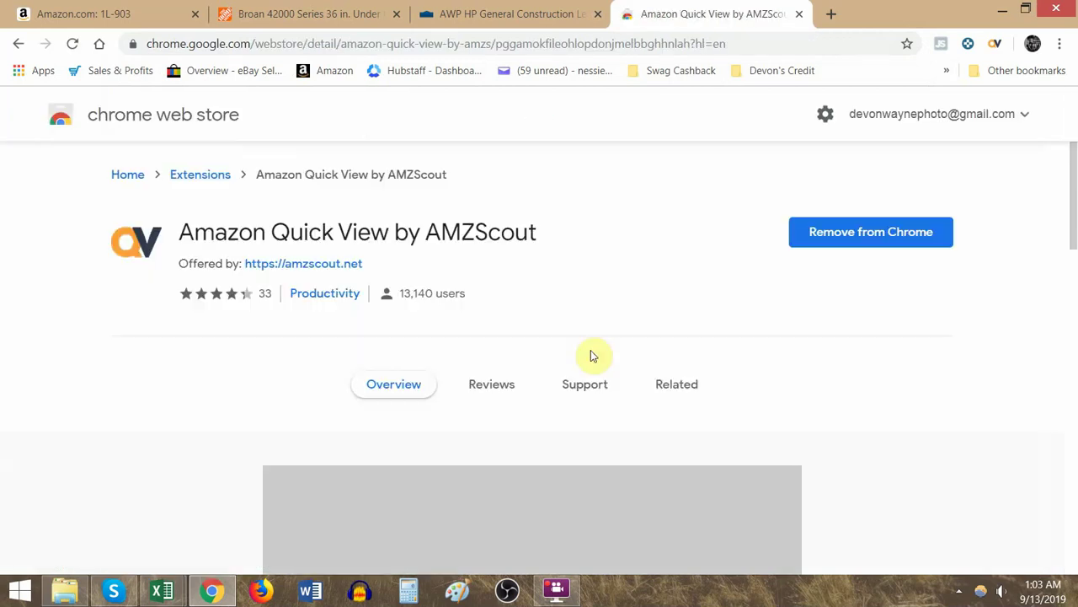
scroll(905, 328, "down", 4)
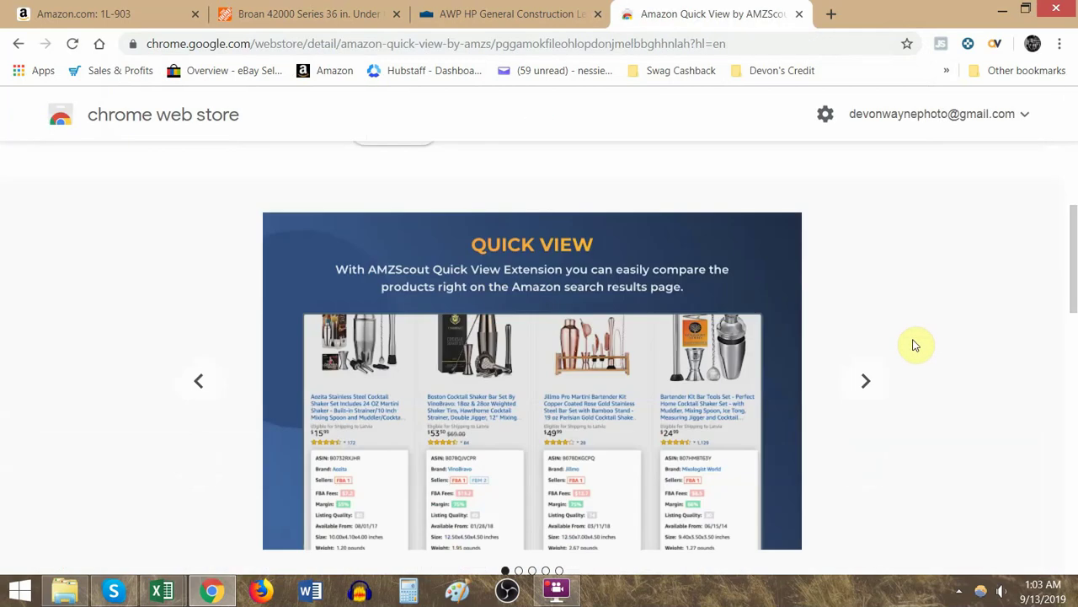
scroll(876, 269, "up", 4)
key("ctrl+w")
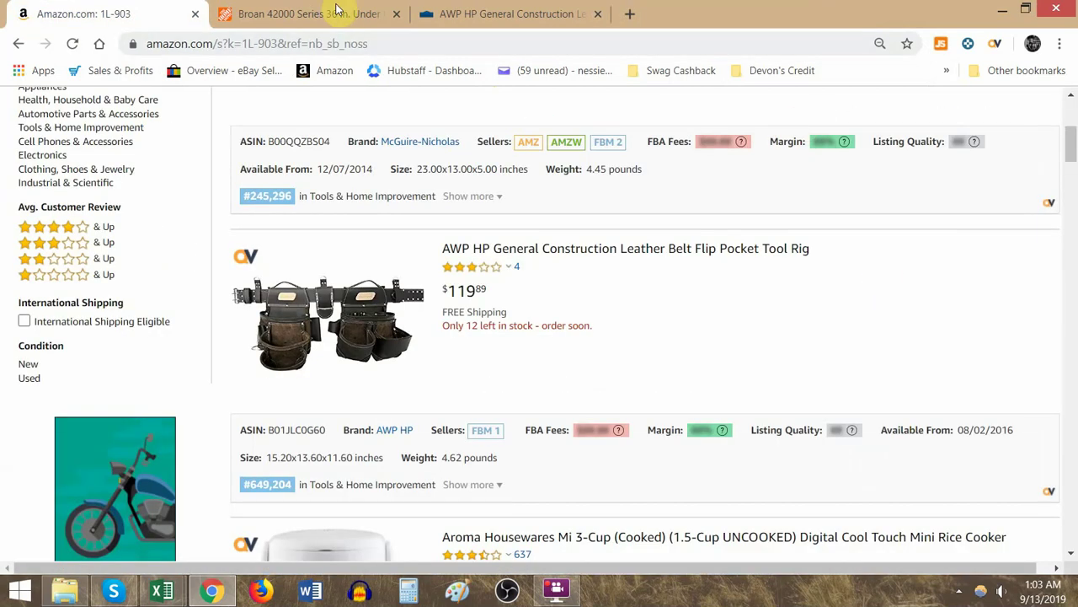
Step: Open the AWP HP leather tool rig listing from the Amazon results, and clear the pending copy selection in the Excel research sheet
left_click(546, 250)
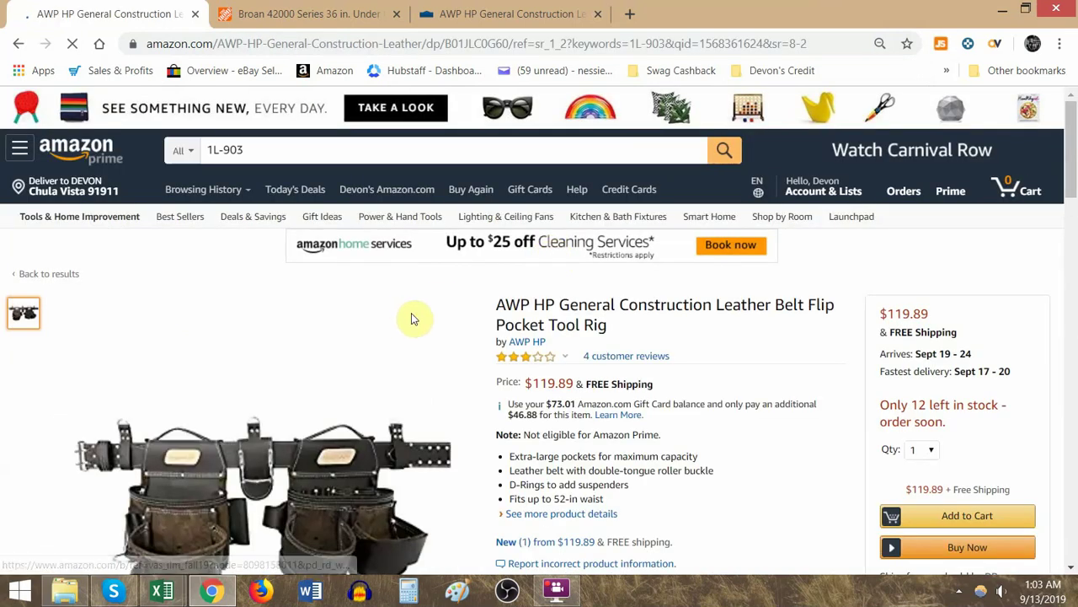
scroll(414, 315, "down", 2)
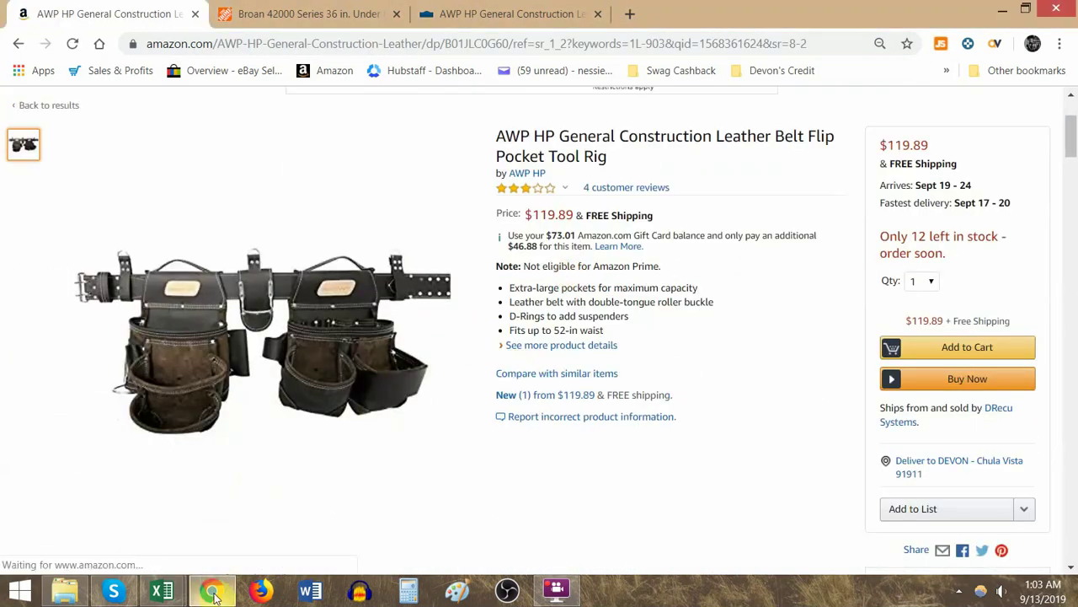
mouse_move(163, 589)
left_click(291, 483)
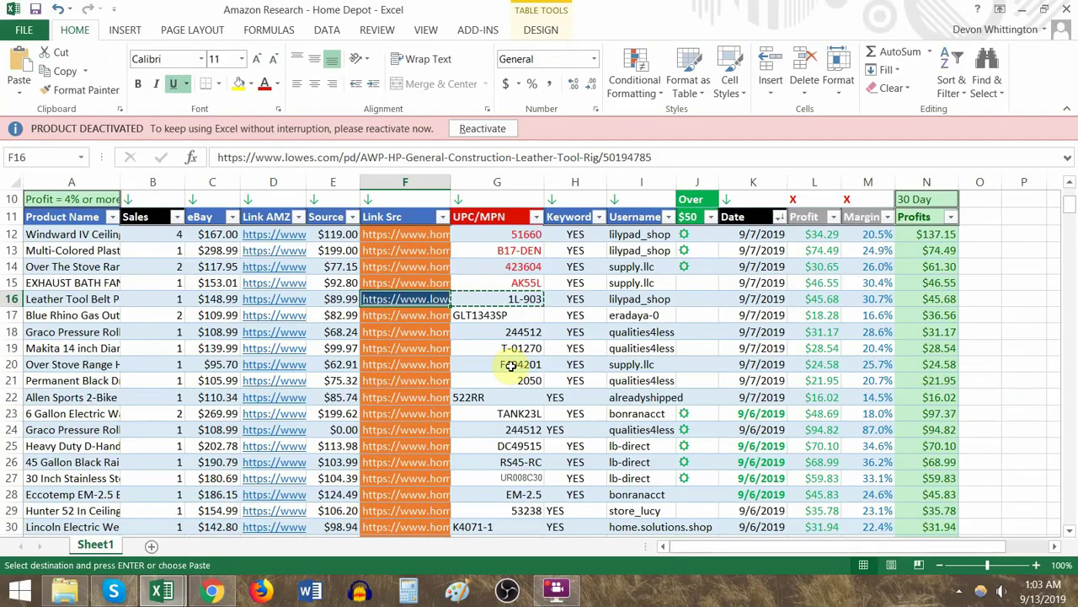
key("Escape")
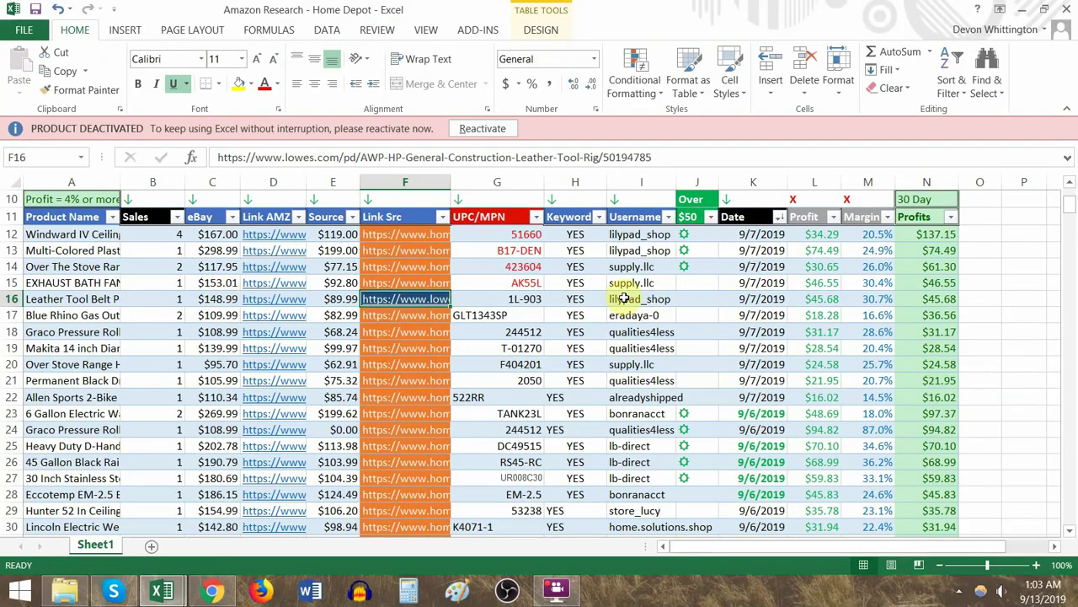
key("alt+Tab")
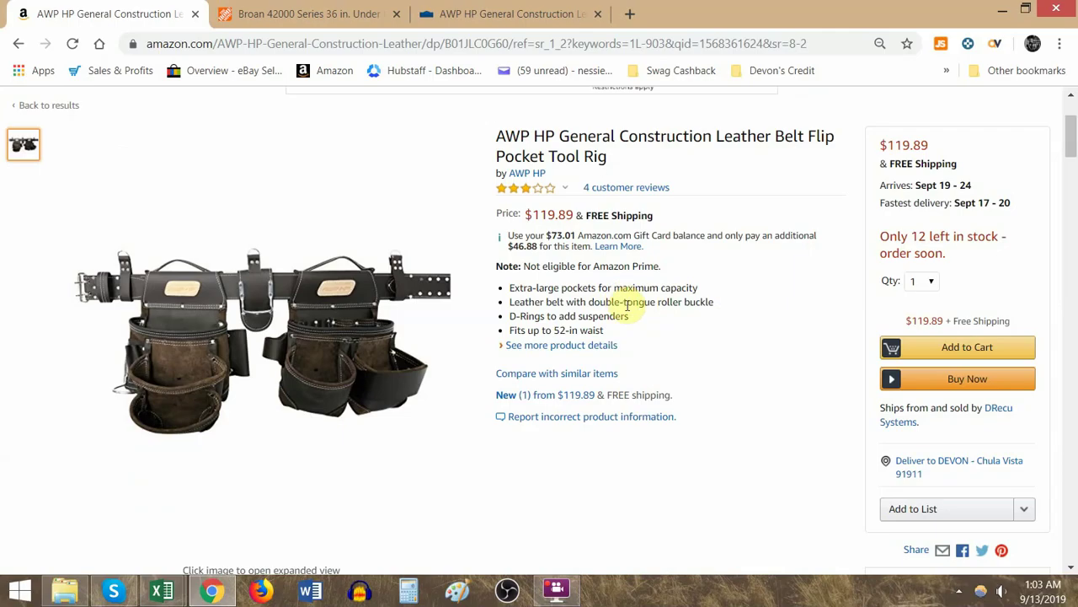
Step: Open the new offers for the AWP HP tool rig and highlight the seller's price below the Keepa chart
left_click(564, 396)
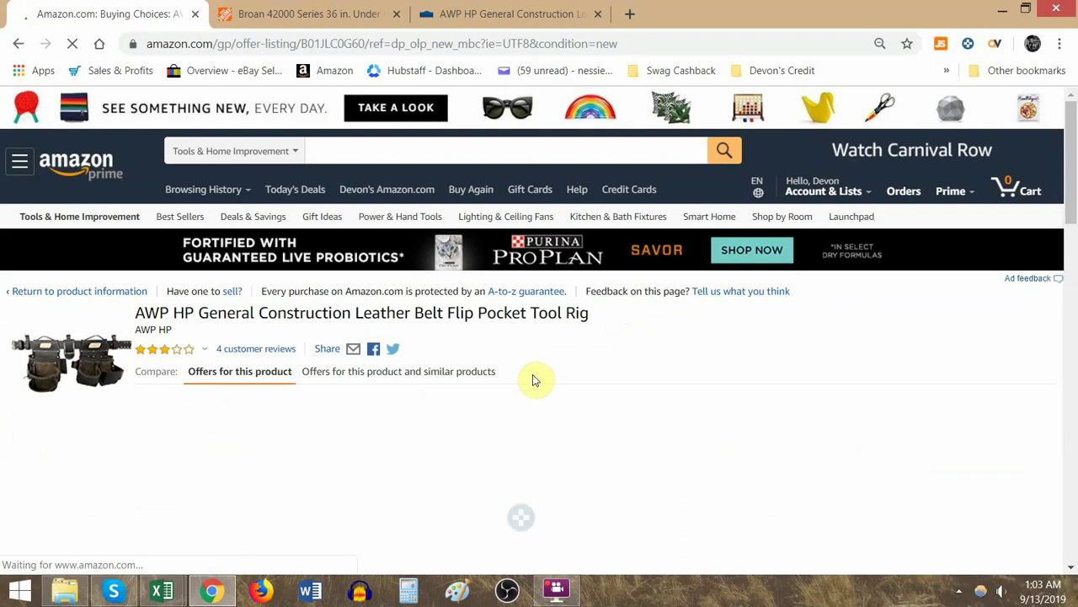
scroll(533, 380, "down", 3)
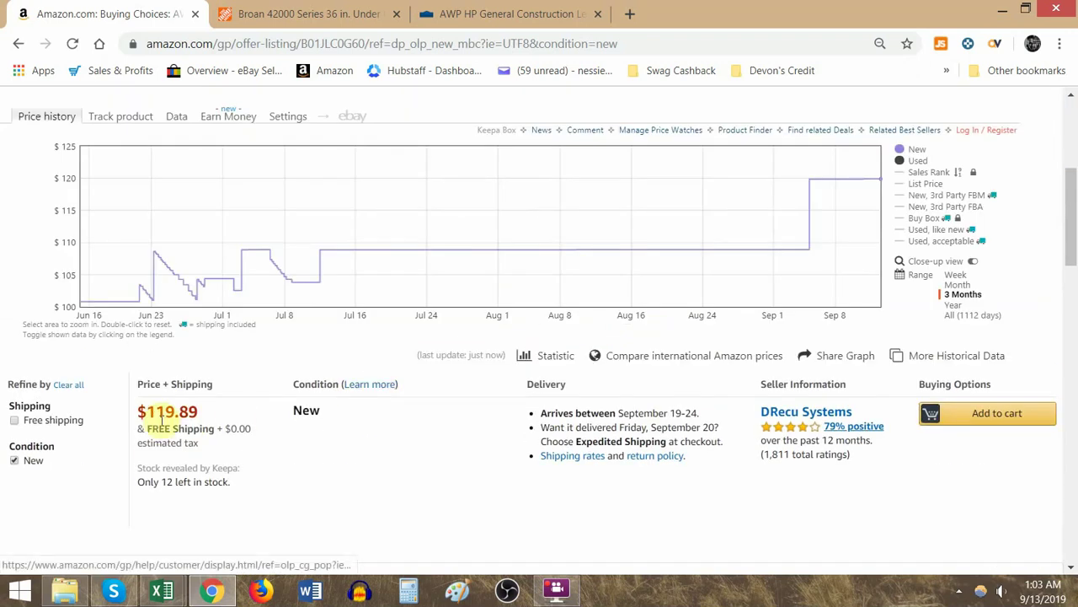
left_click_drag(149, 413, 236, 421)
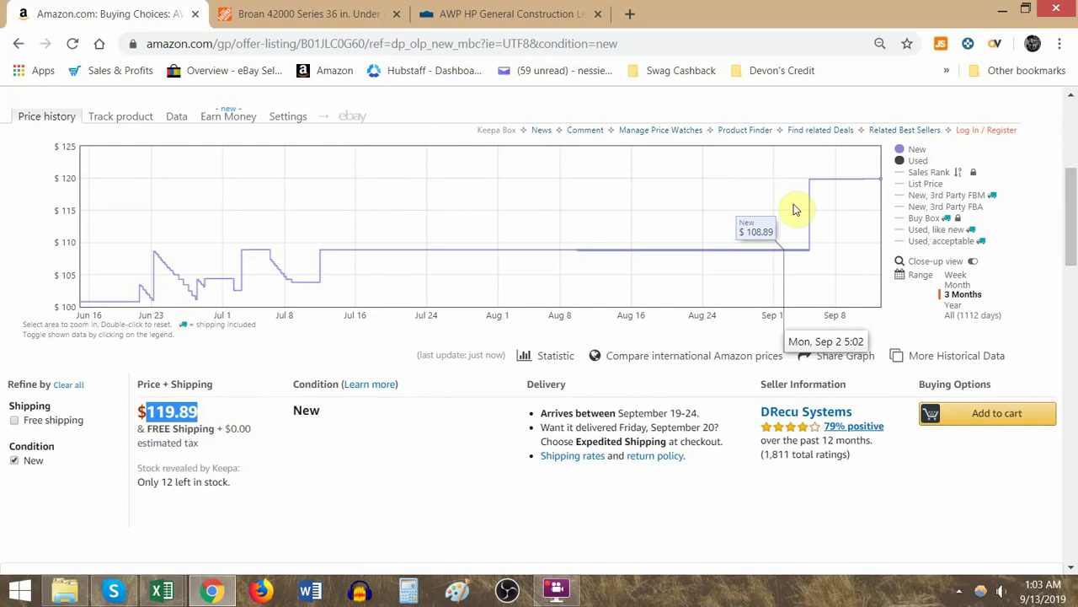
Step: Examine the tool rig's Keepa price history over the Year, Month and 3 Months ranges, finishing on 3 Months
left_click(954, 306)
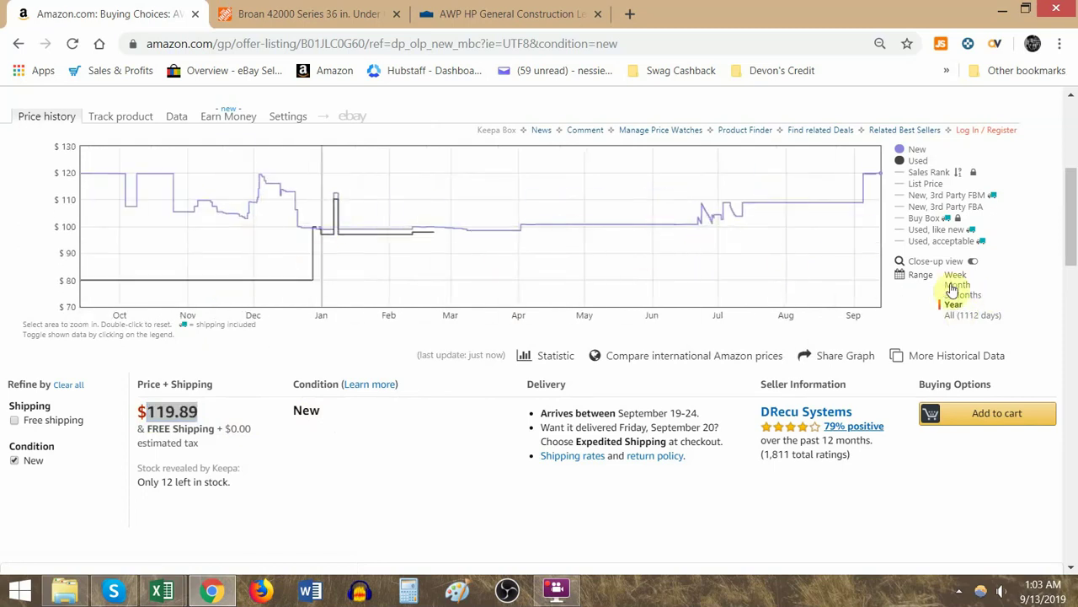
left_click(963, 295)
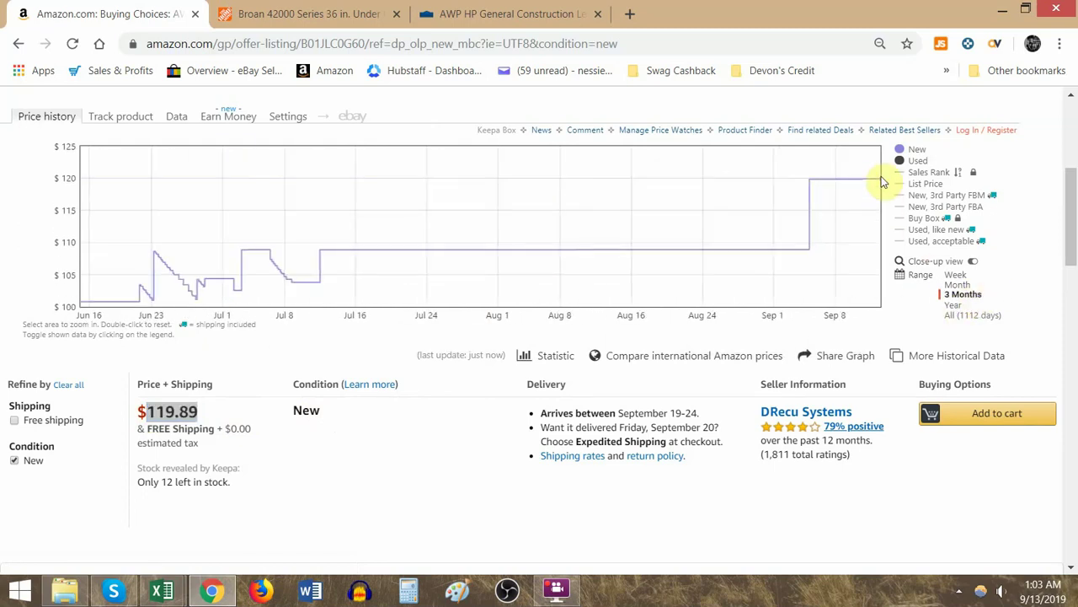
mouse_move(880, 184)
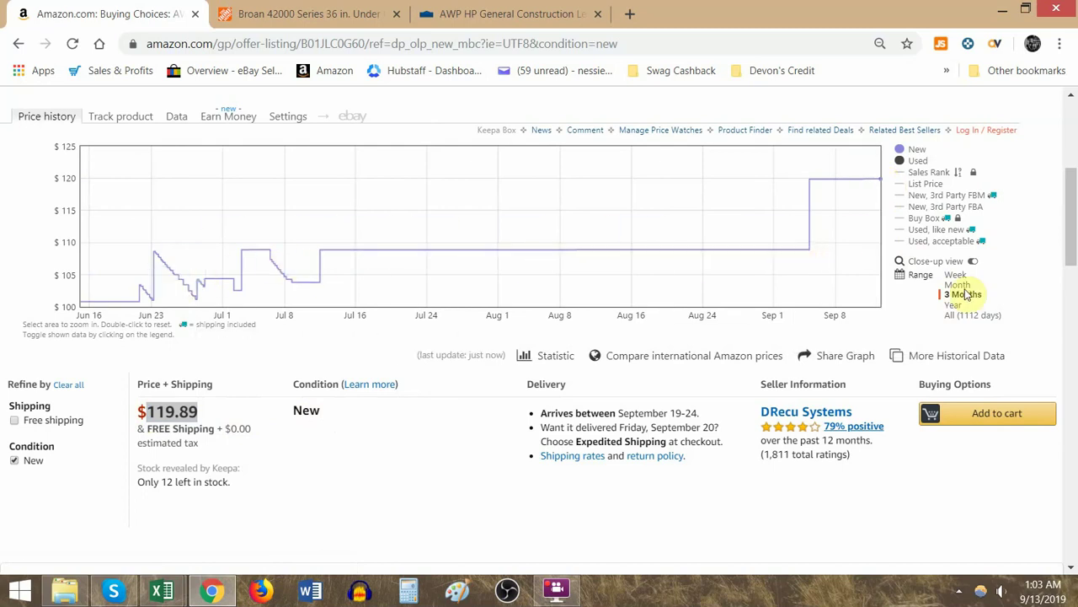
left_click(958, 284)
left_click(963, 297)
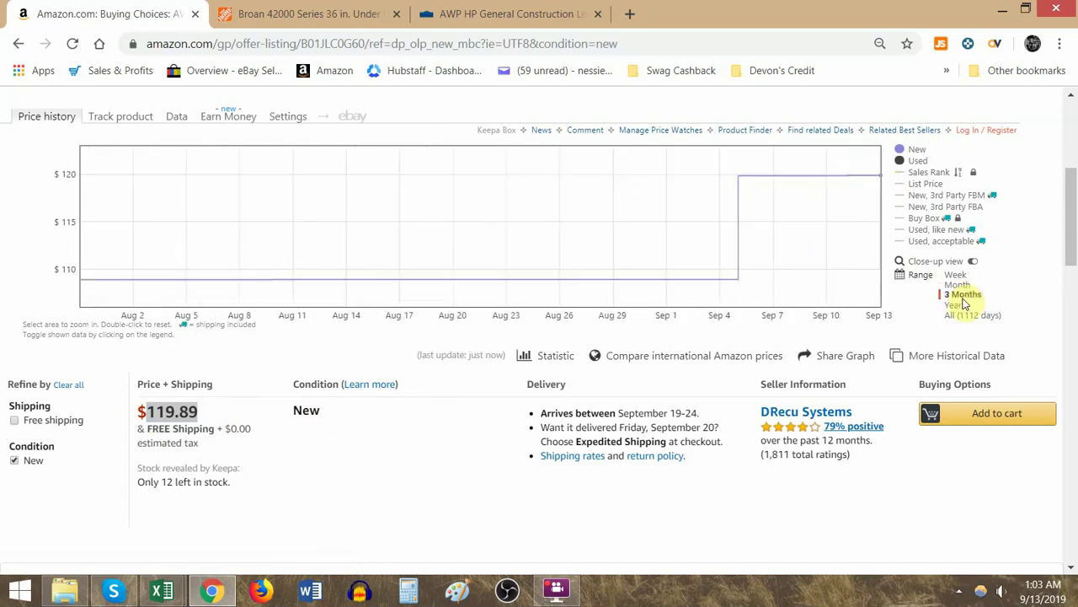
left_click(957, 305)
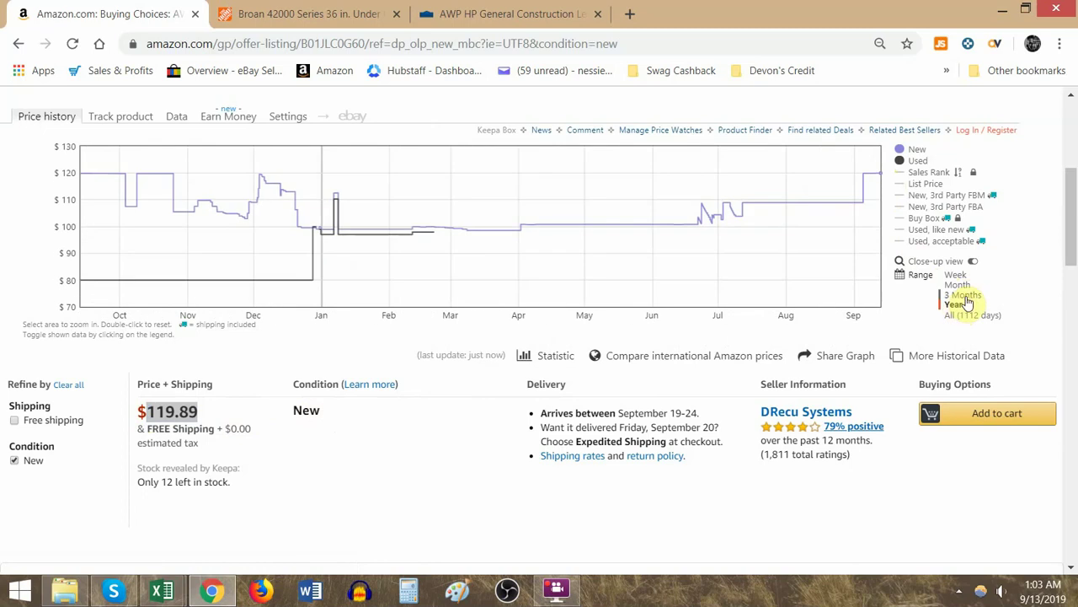
left_click(963, 295)
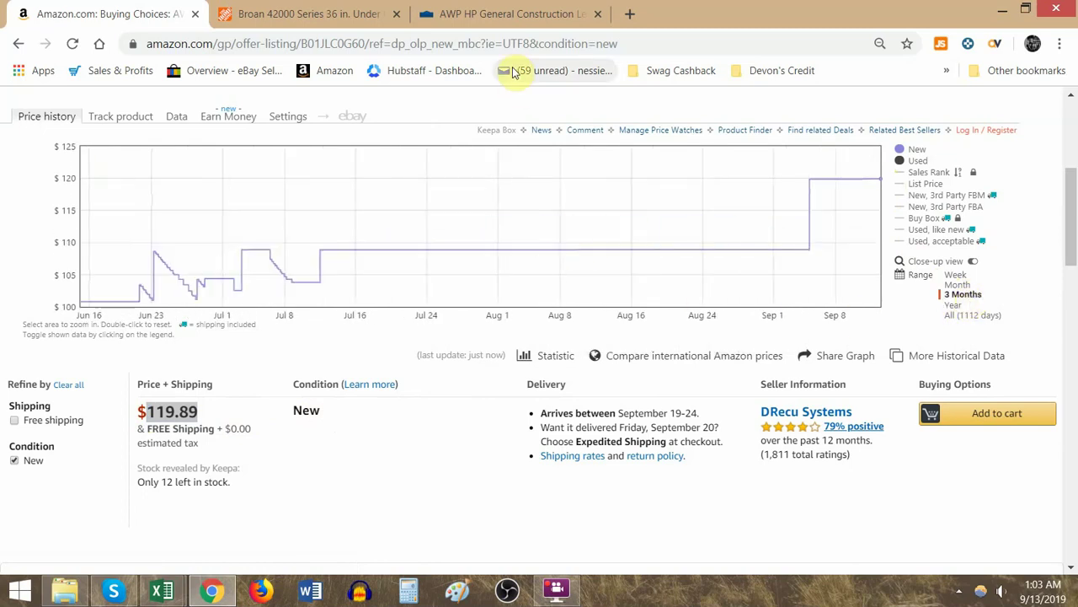
Step: On the Lowe's tool rig page, calculate 90 * 1.1 in Calculator from the rounded Lowe's price, and close Calculator
left_click(496, 19)
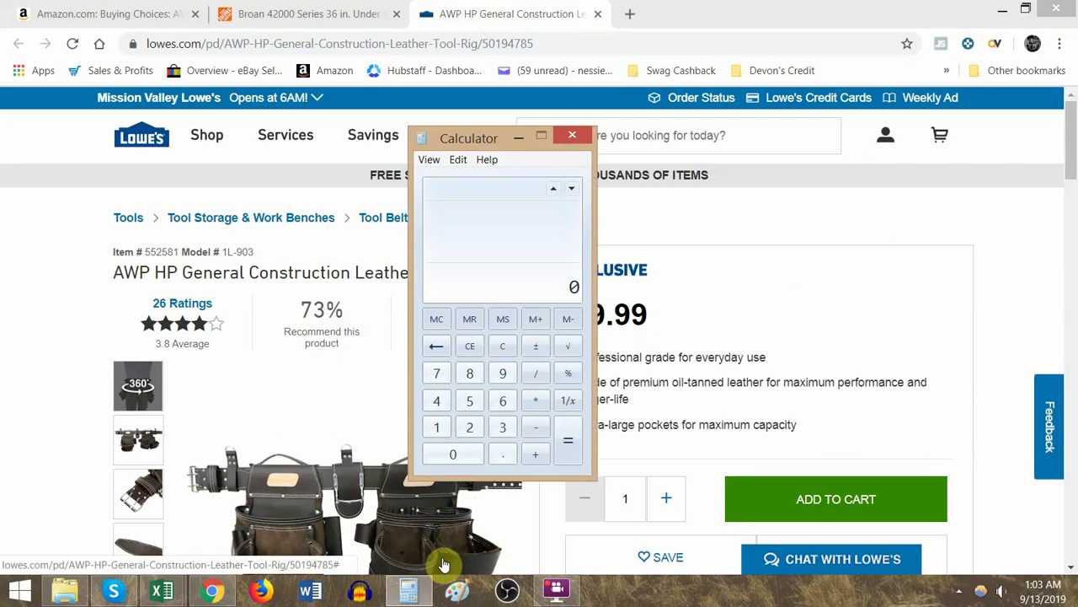
left_click_drag(466, 146, 334, 135)
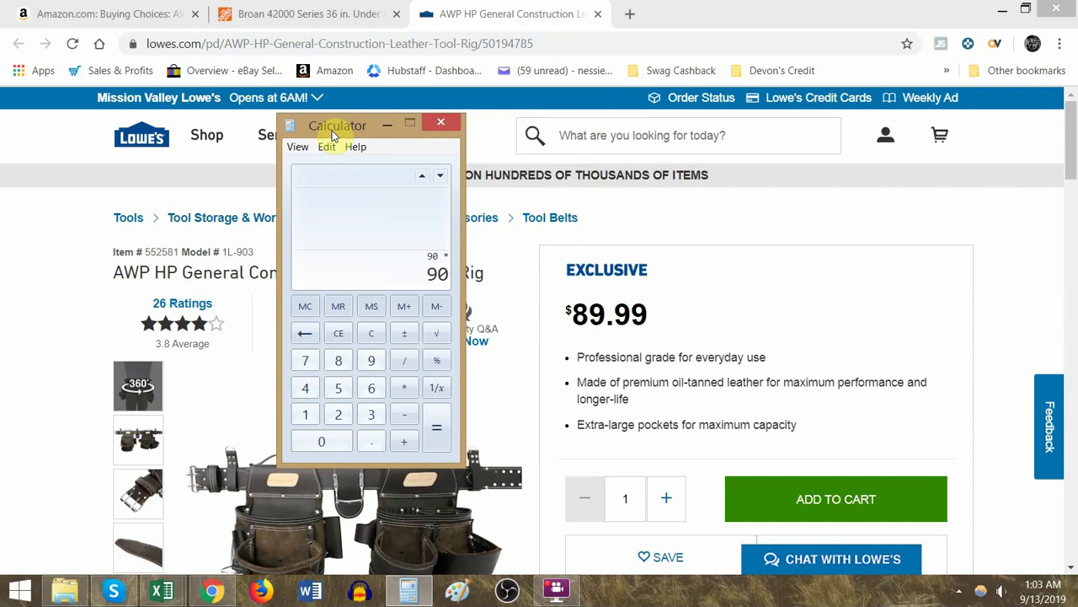
key("Return")
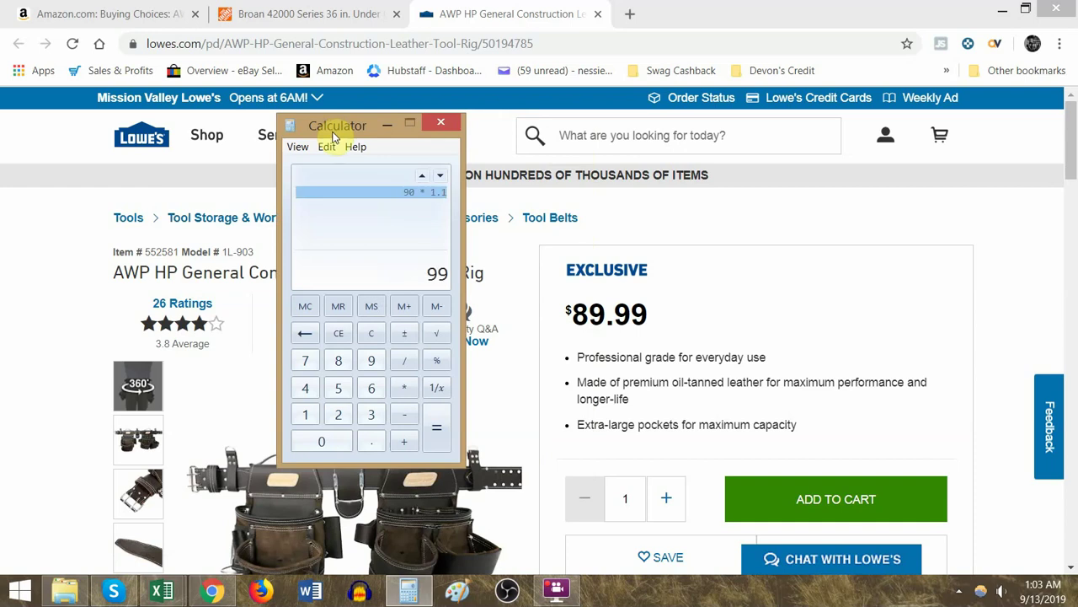
left_click(448, 122)
Step: Compare the tool rig's Amazon offer with its Lowe's product page, returning to the Amazon offer listing
left_click(308, 14)
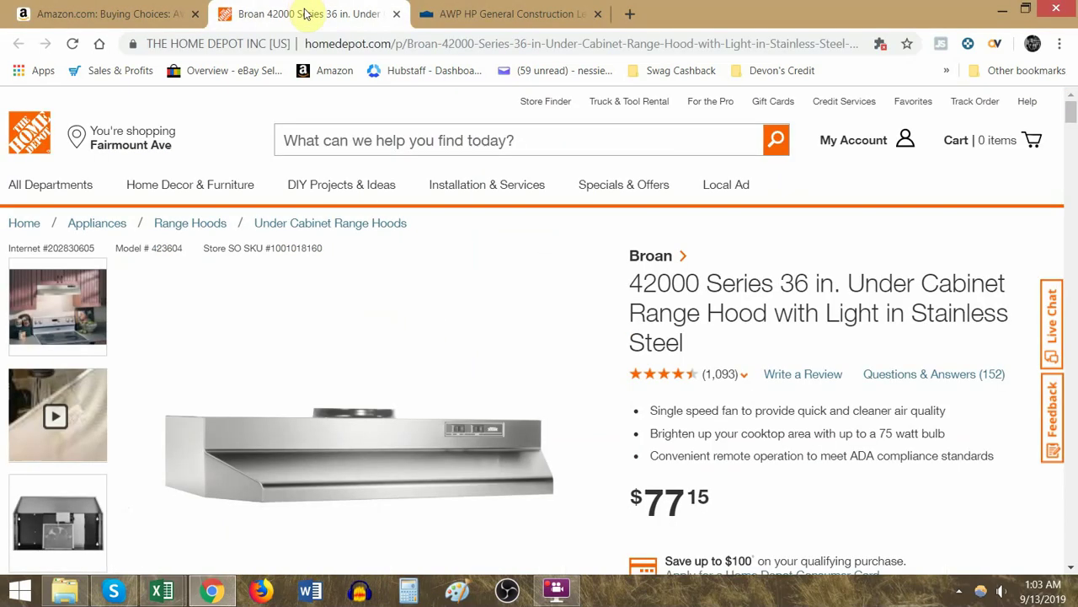
left_click(137, 12)
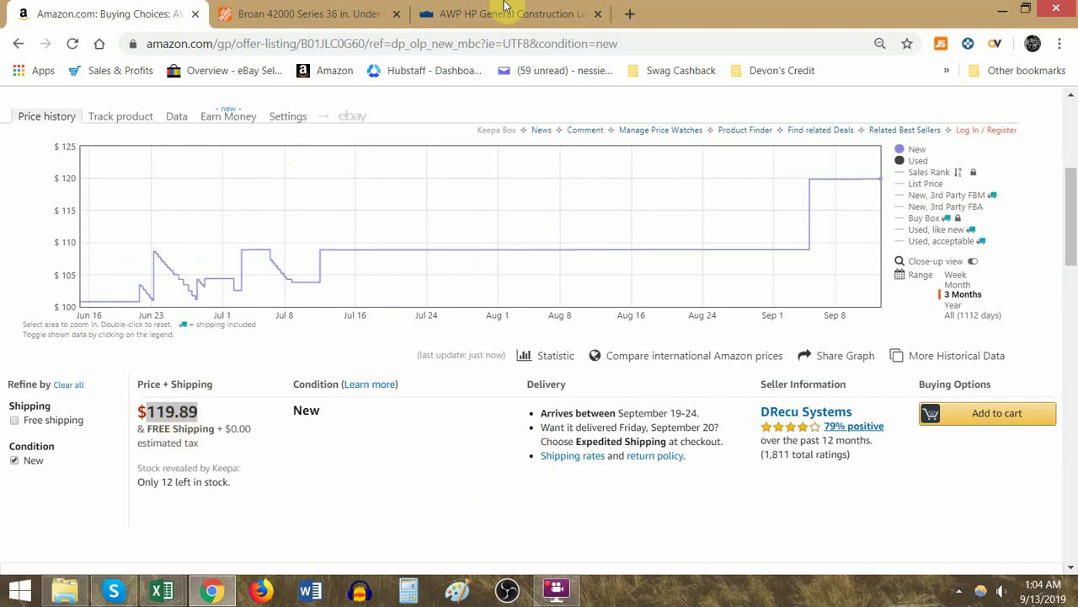
left_click(517, 7)
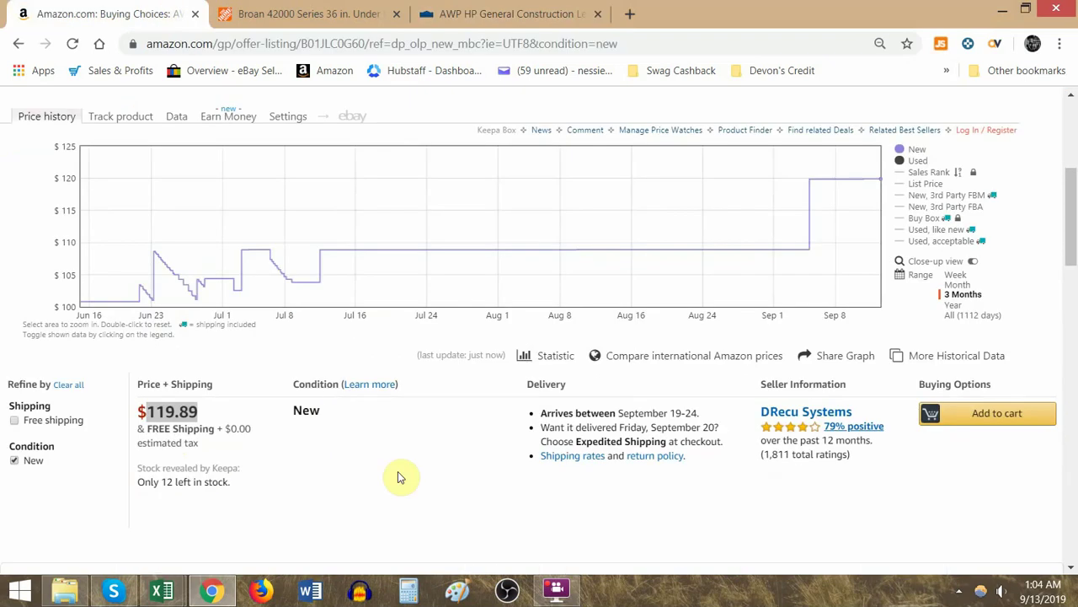
left_click(158, 11)
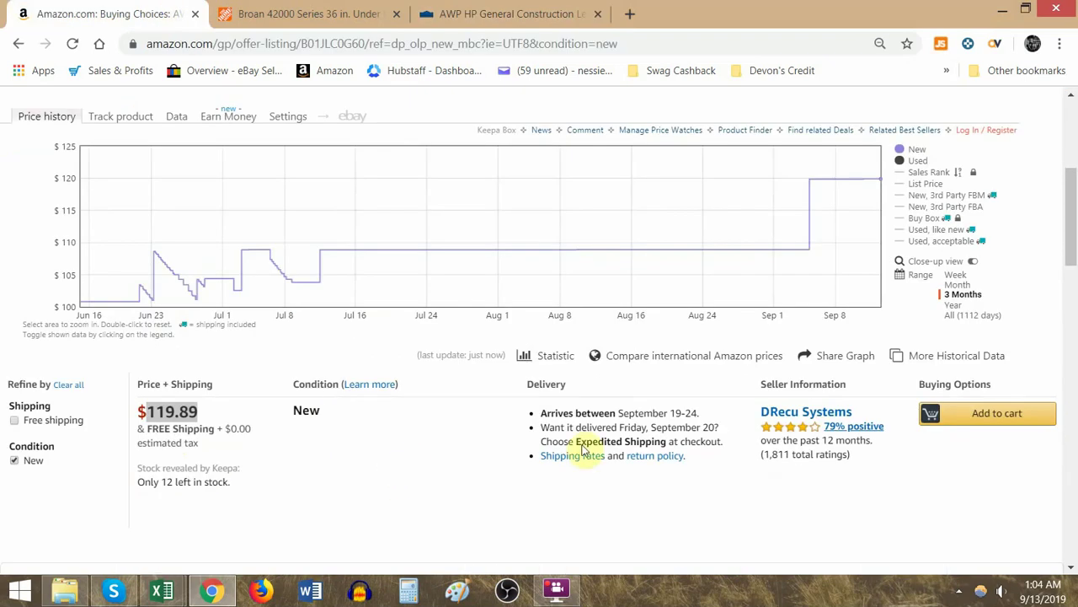
Step: Copy the product code B01JLC0G60 from the Amazon offer URL into the first FN.SKU cell (D12) of the Excel sheet
double_click(322, 43)
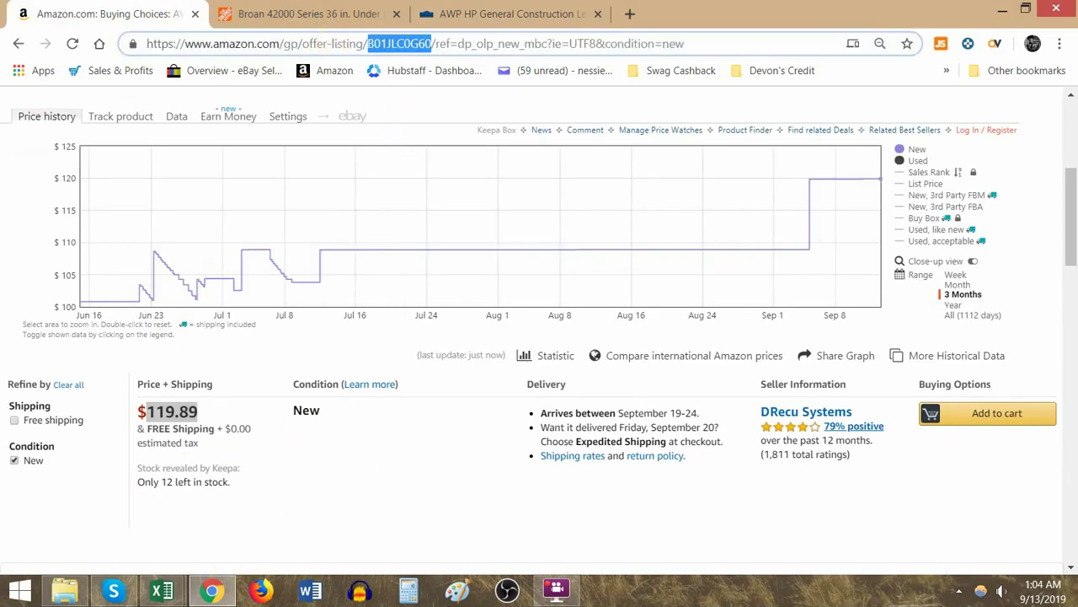
left_click(161, 590)
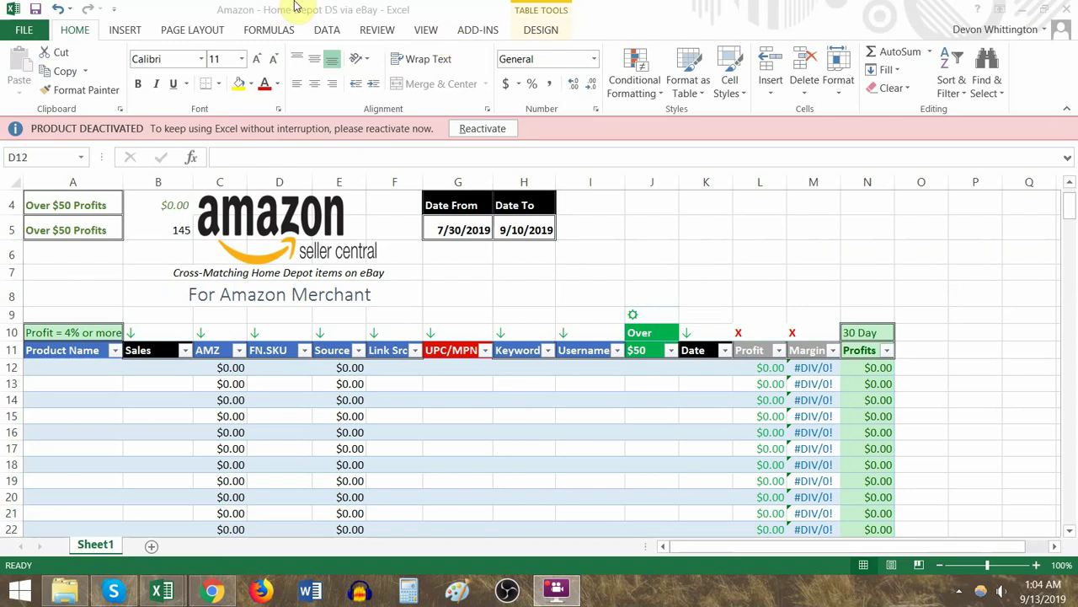
scroll(250, 425, "up", 1)
left_click(210, 589)
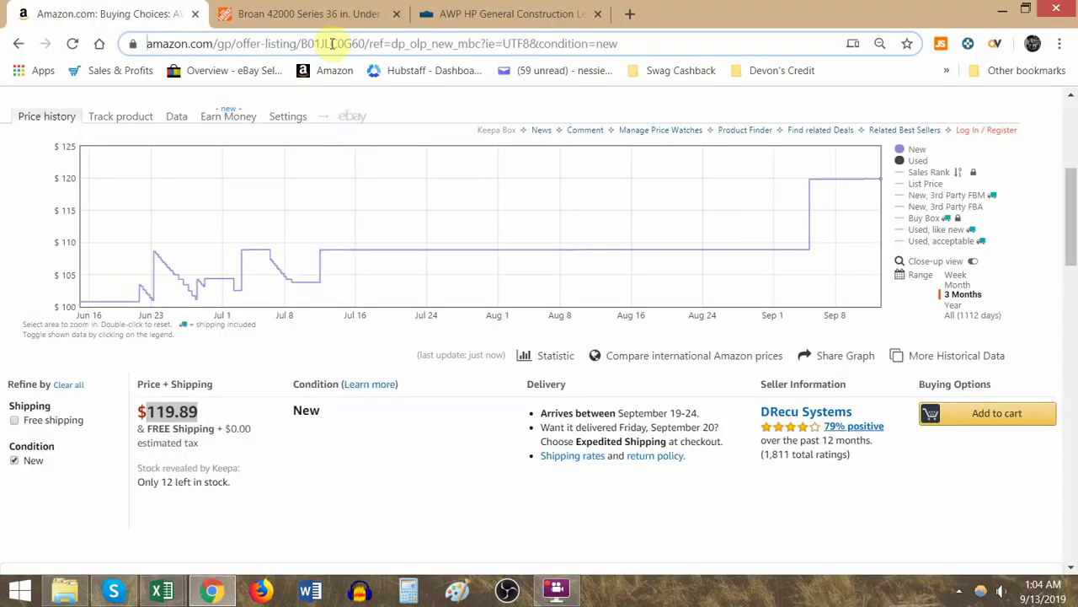
left_click(333, 43)
double_click(347, 42)
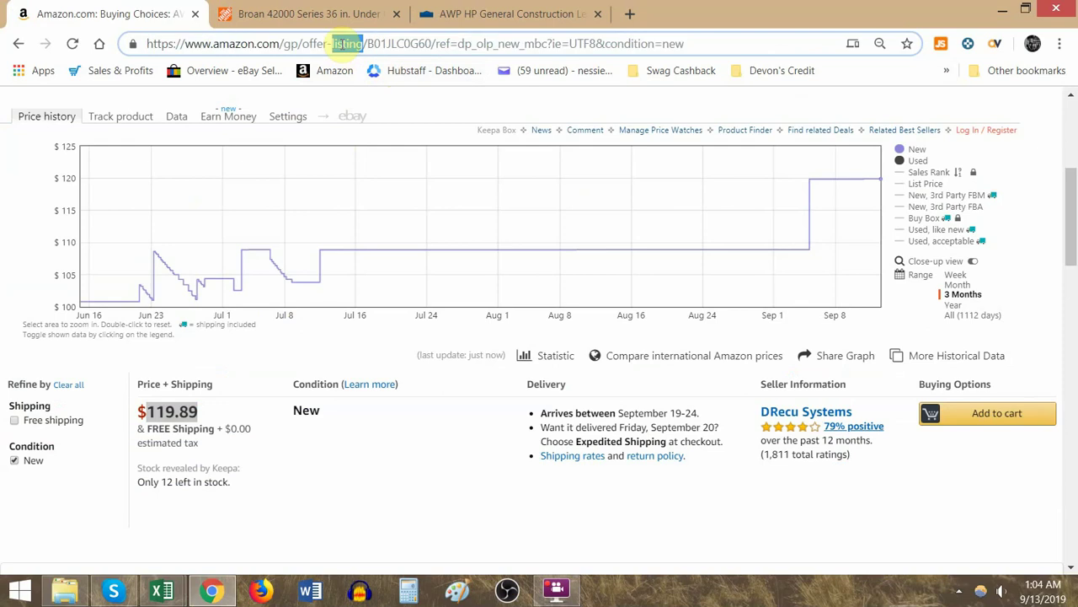
double_click(393, 43)
key("ctrl+c")
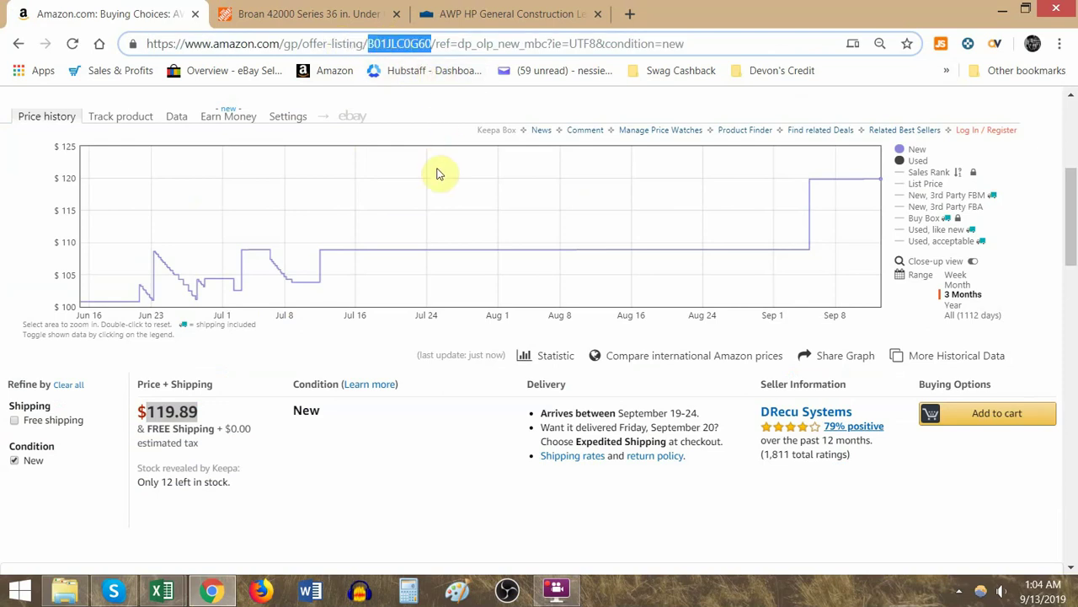
key("alt+Tab")
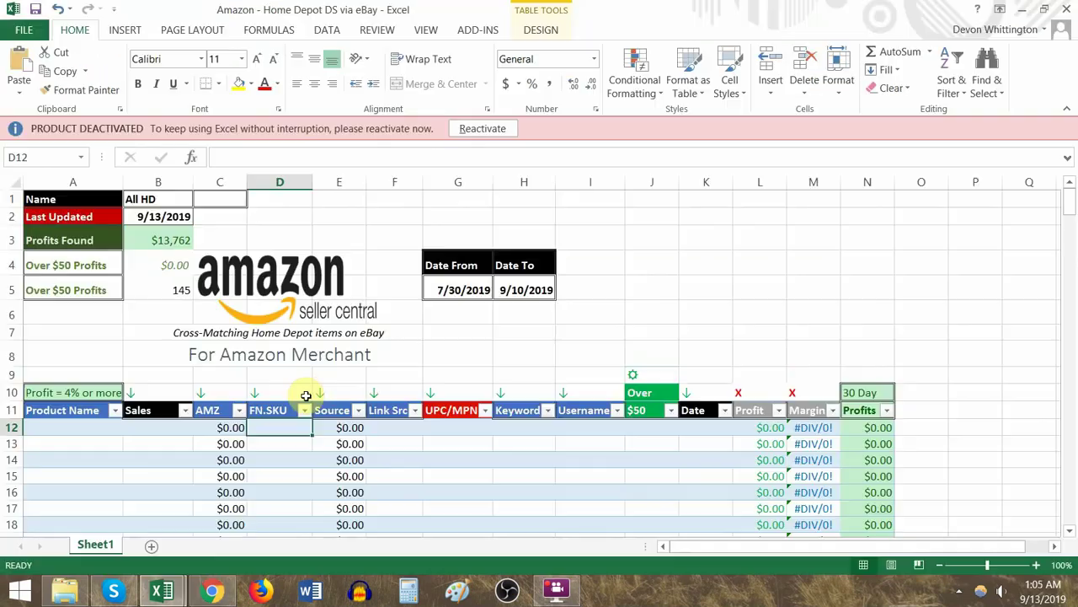
key("ctrl+v")
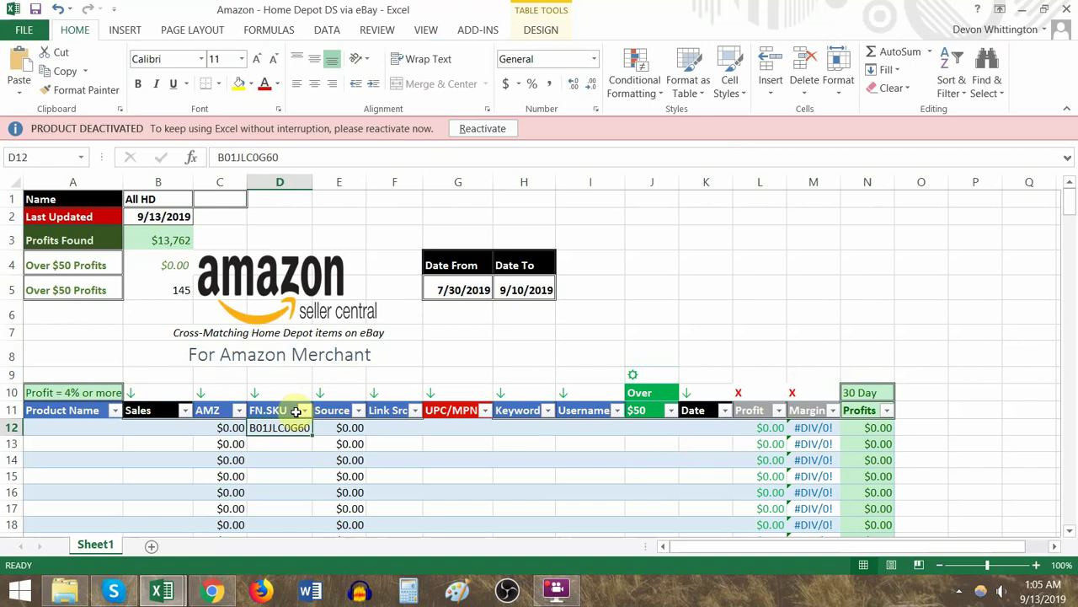
mouse_move(296, 411)
left_mouse_down()
mouse_move(277, 413)
mouse_move(282, 424)
left_mouse_up()
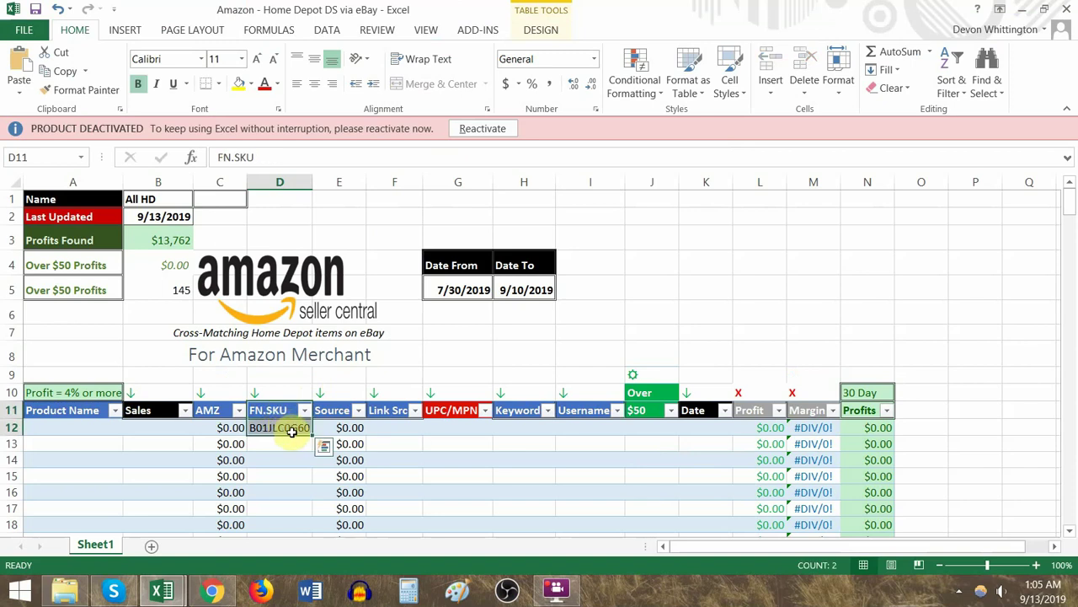
Step: Enter the Amazon offer price 119.89 in the tool rig's AMZ cell, C12
left_click(228, 426)
key("alt+Tab")
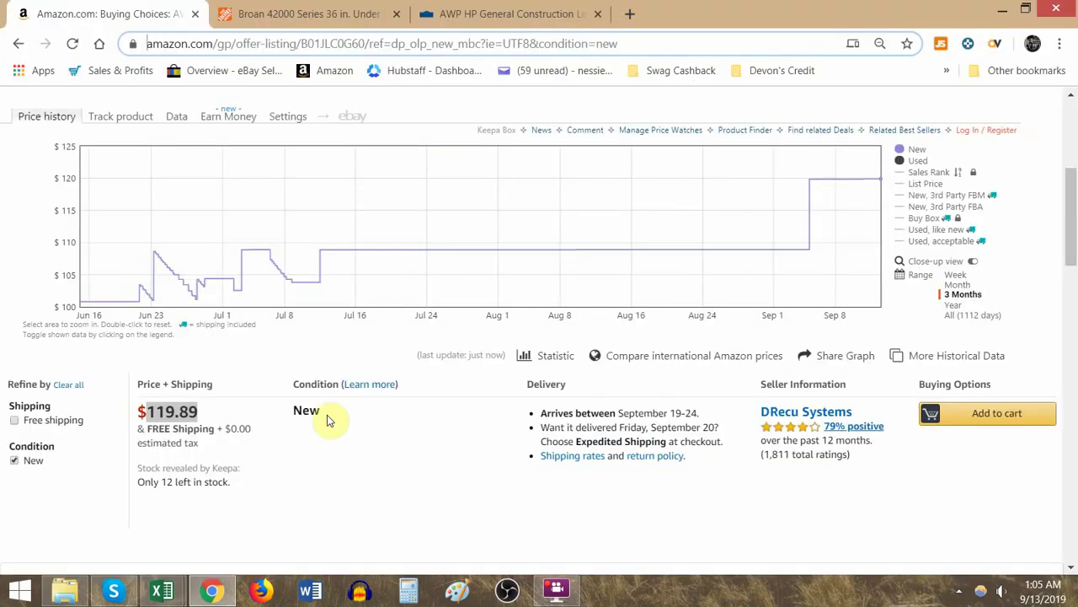
double_click(150, 412)
key("alt+Tab")
type("119")
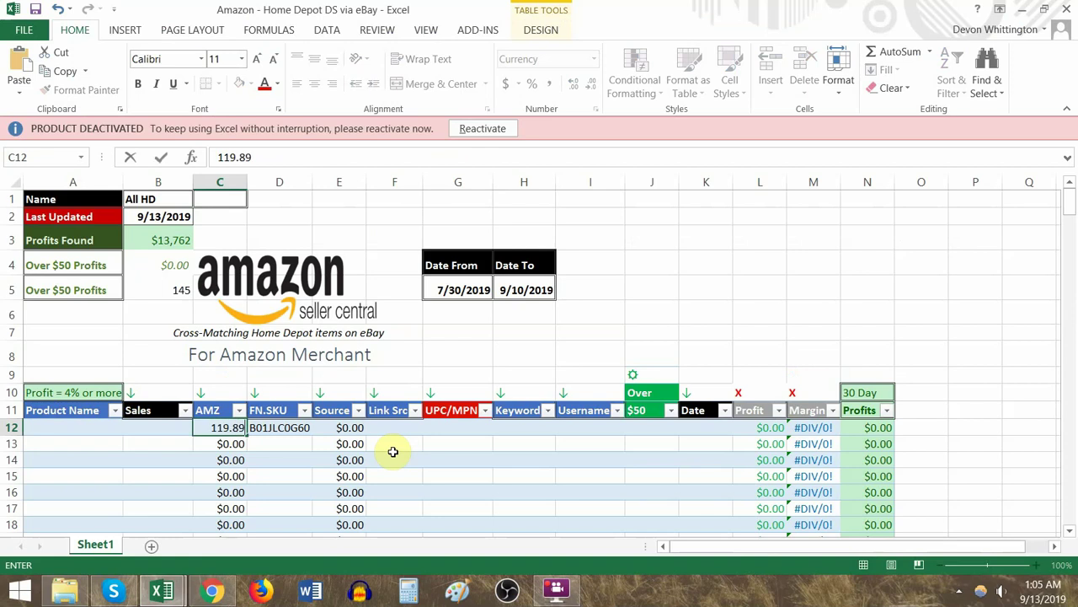
type(".89")
key("Tab")
key("alt+Tab")
key("alt+Tab")
Step: Select the tool rig's Sales cell B12 in Excel, and check the Keepa chart's Month range and Sales Rank option on Amazon
left_click(149, 426)
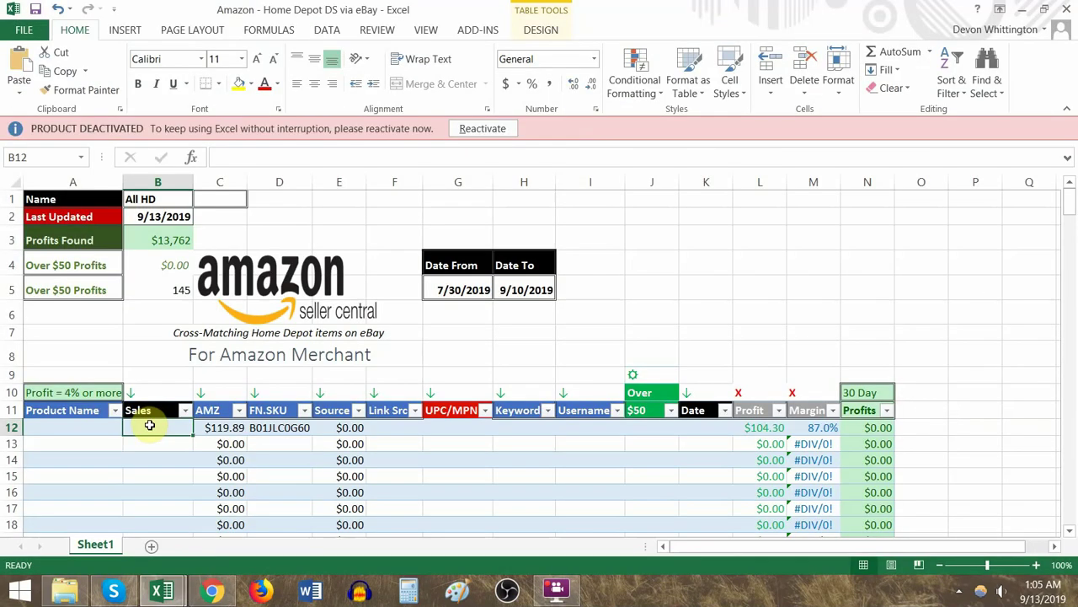
key("alt+Tab")
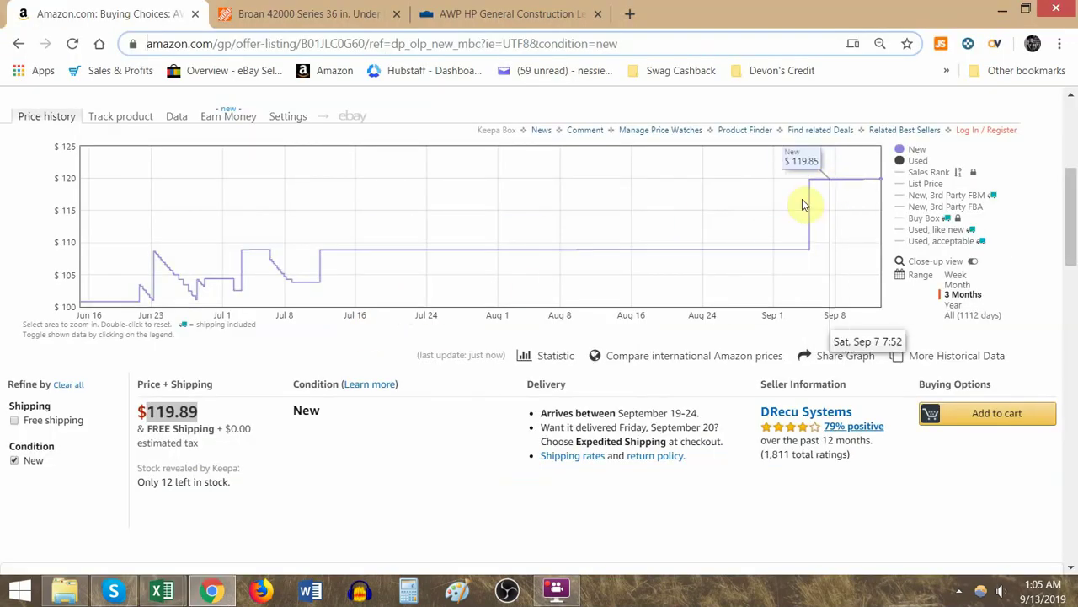
left_click(958, 284)
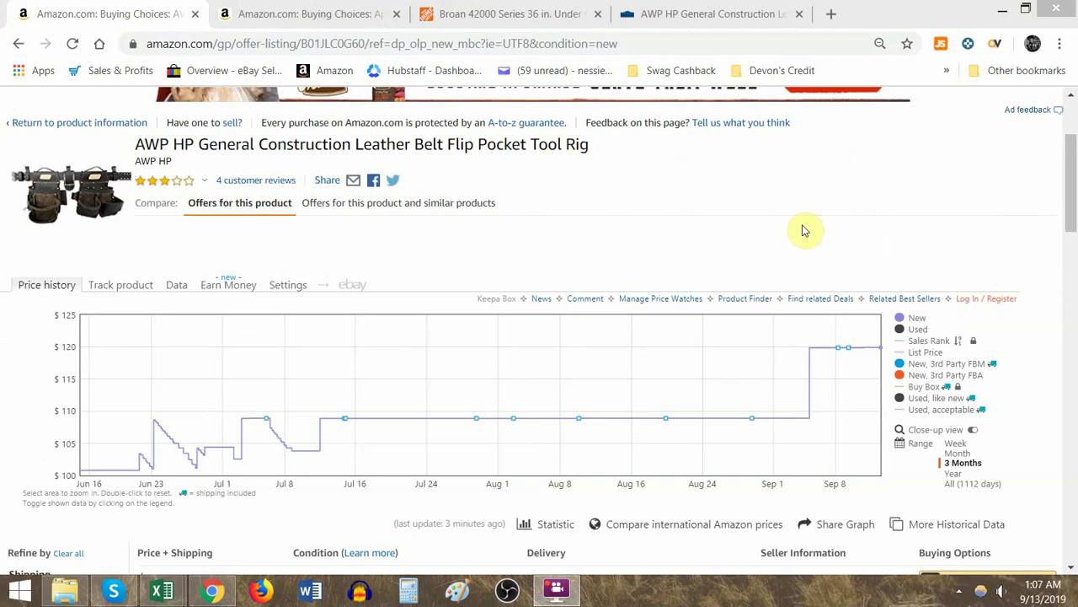
scroll(740, 223, "down", 1)
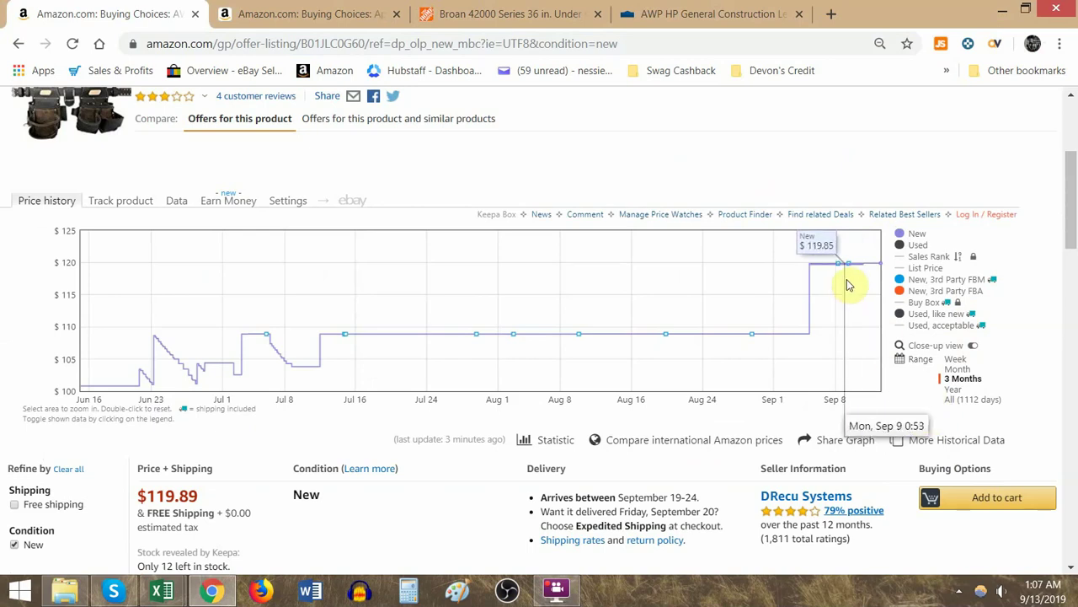
left_click(927, 257)
left_click(749, 233)
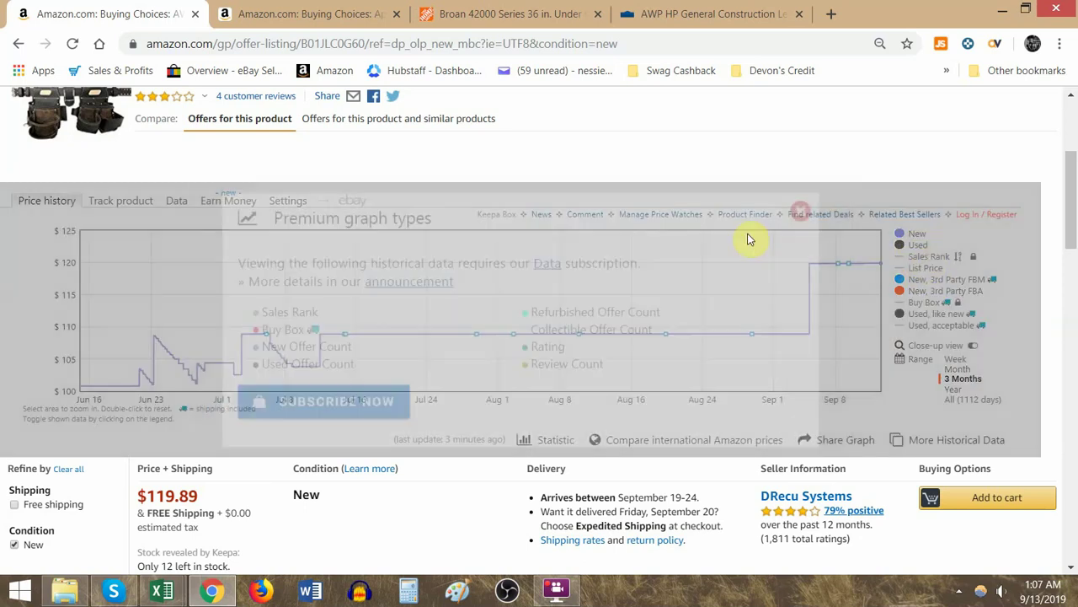
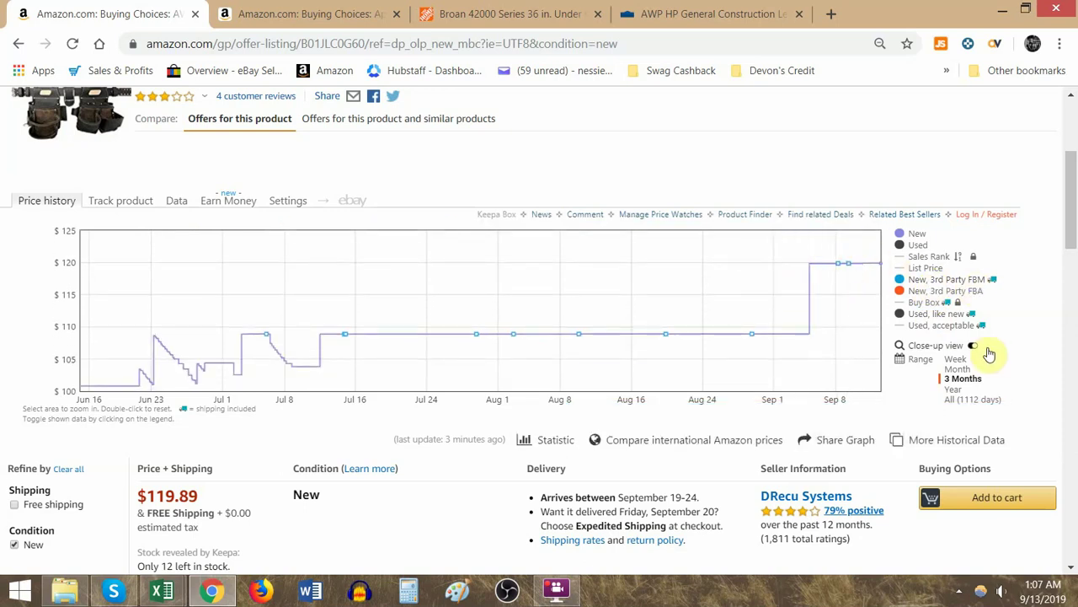
Step: Show the Keepa price history for the last Month and enter 4 in the tool rig's Sales cell in Excel
left_click(958, 368)
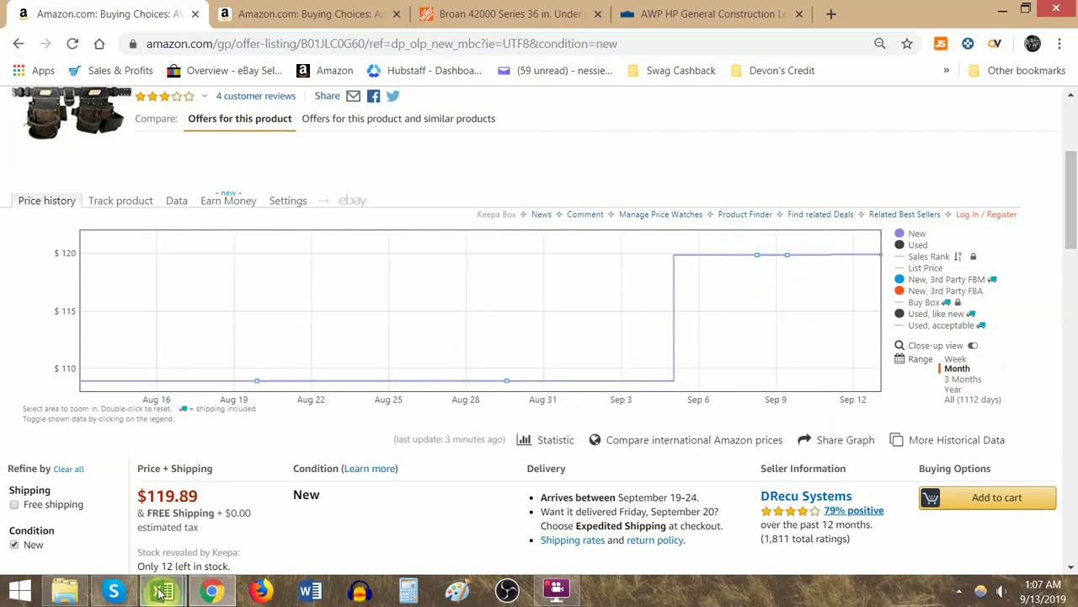
mouse_move(163, 592)
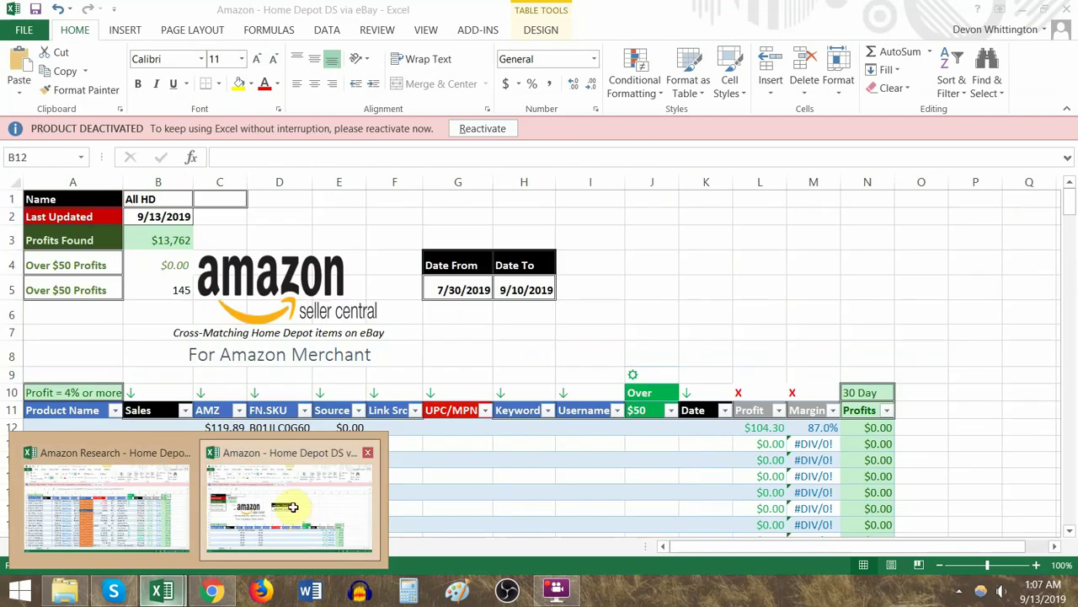
left_click(292, 507)
scroll(324, 458, "down", 1)
type("4")
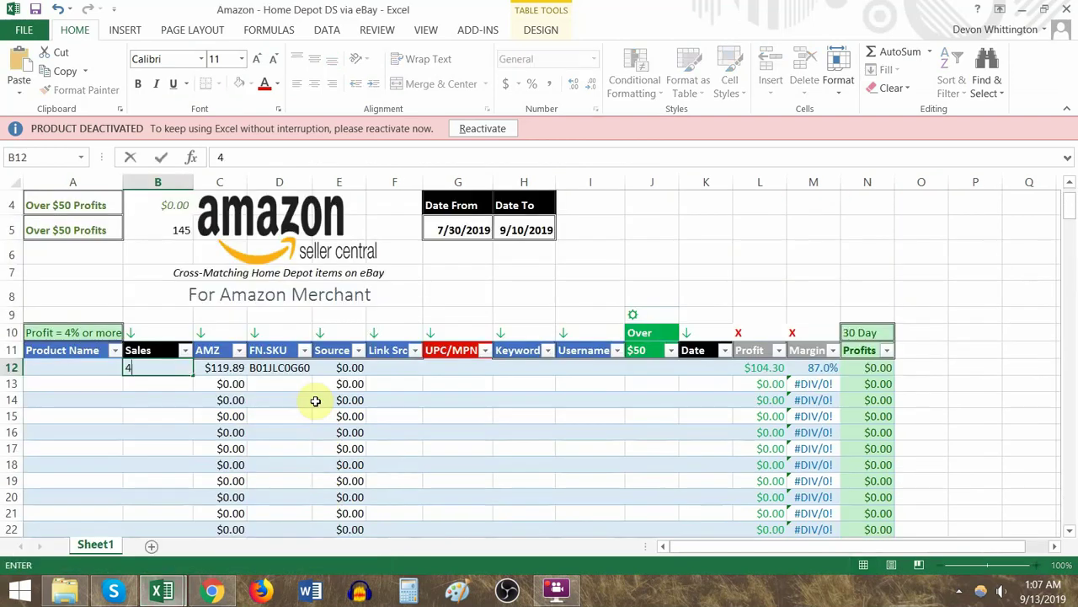
key("Return")
Step: Back on the Amazon offer page, view the offer details of the Keepa chart marker near September 9 and close them
key("alt+Tab")
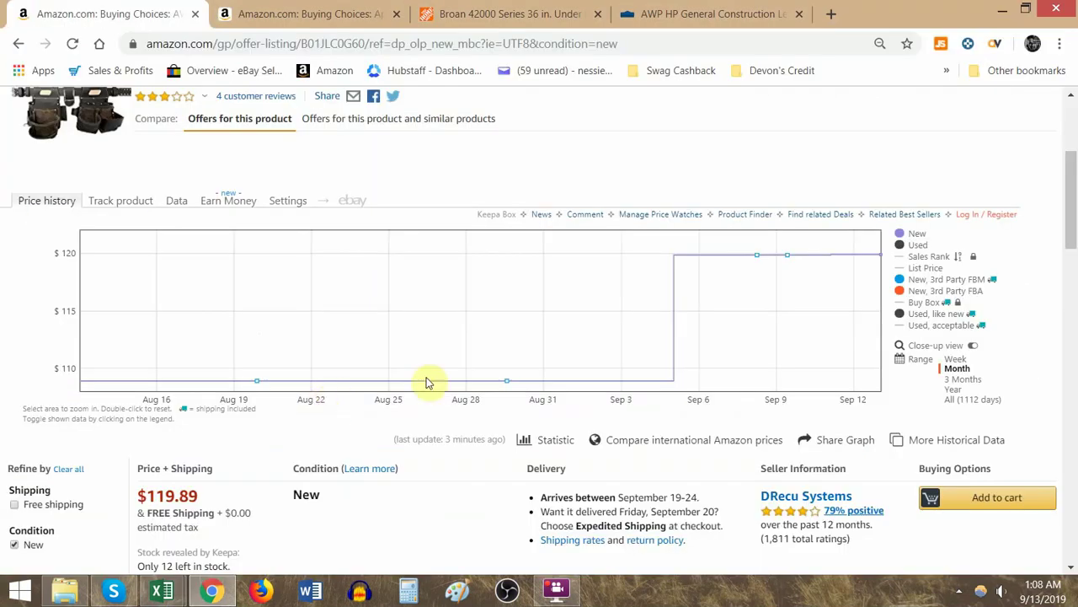
left_click(786, 254)
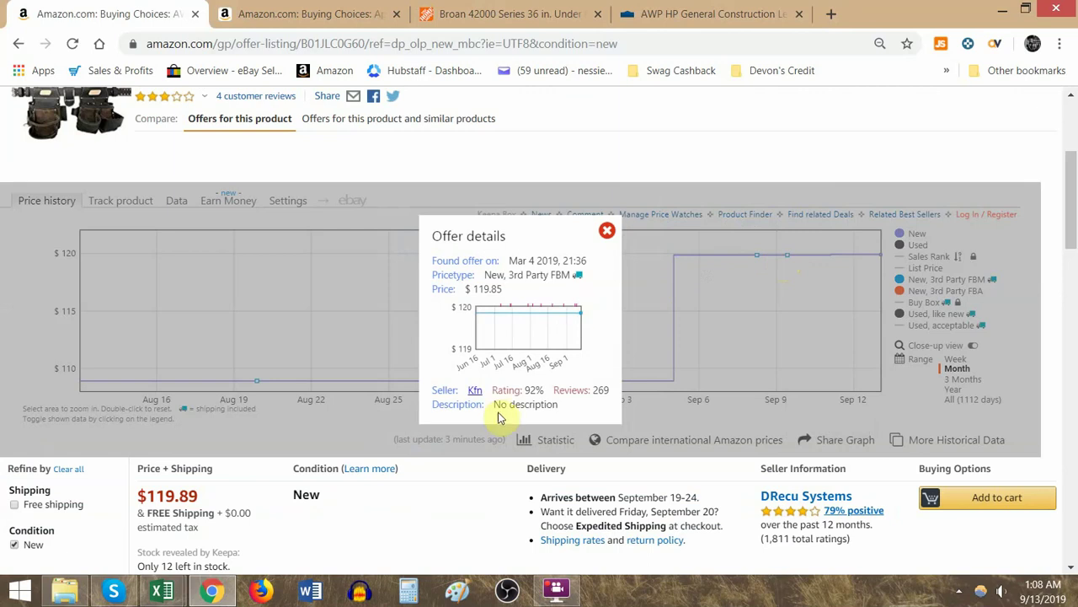
scroll(770, 476, "down", 3)
scroll(770, 483, "up", 3)
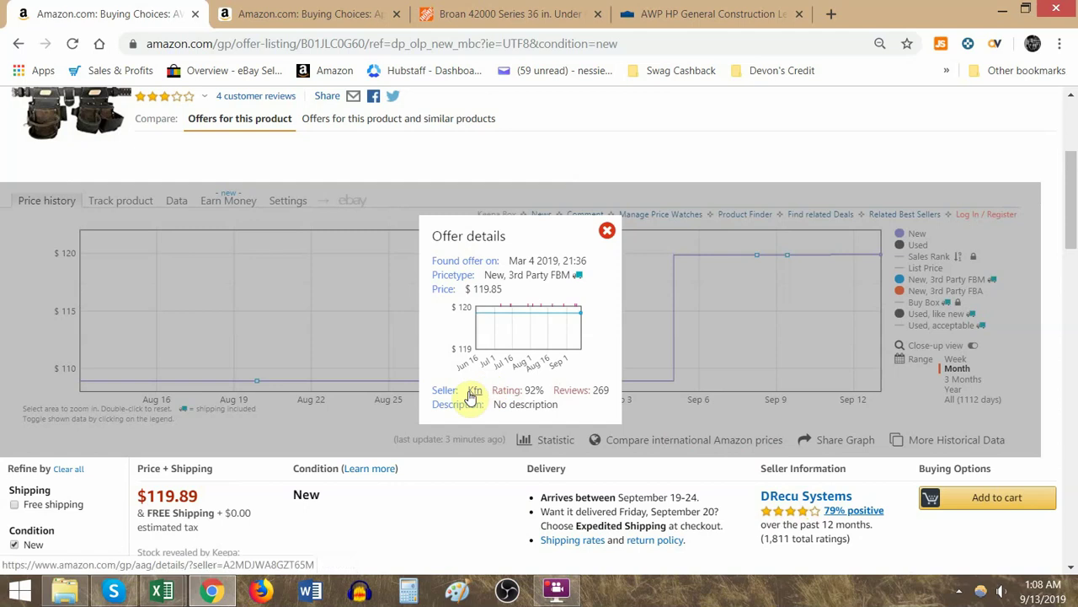
left_click(661, 241)
left_click(674, 278)
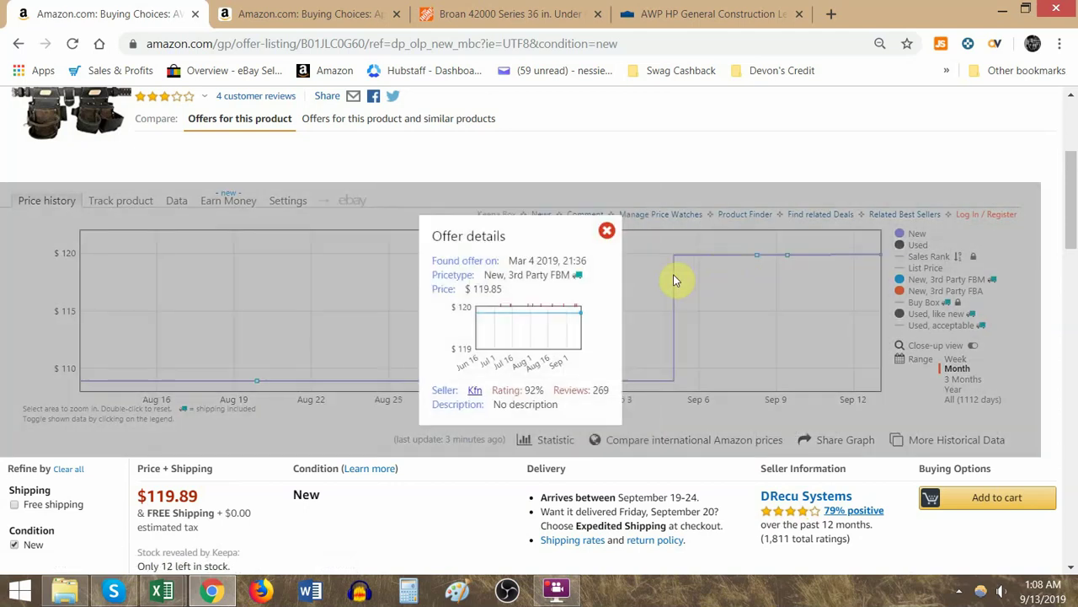
left_click(611, 239)
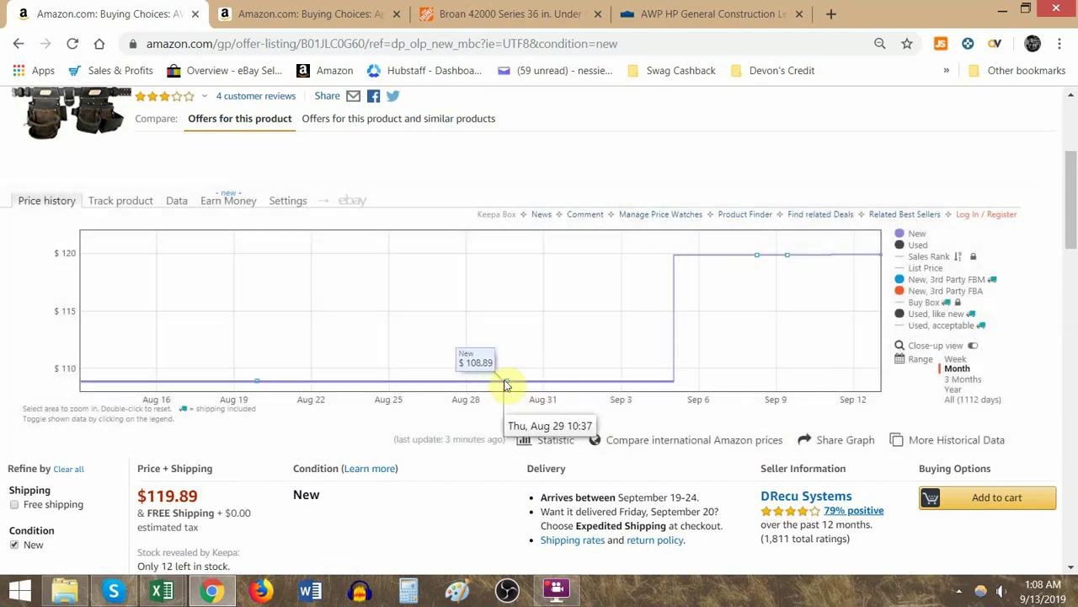
Step: View the offer details of the two August markers on the Keepa chart, and look over the current offer below it
left_click(508, 385)
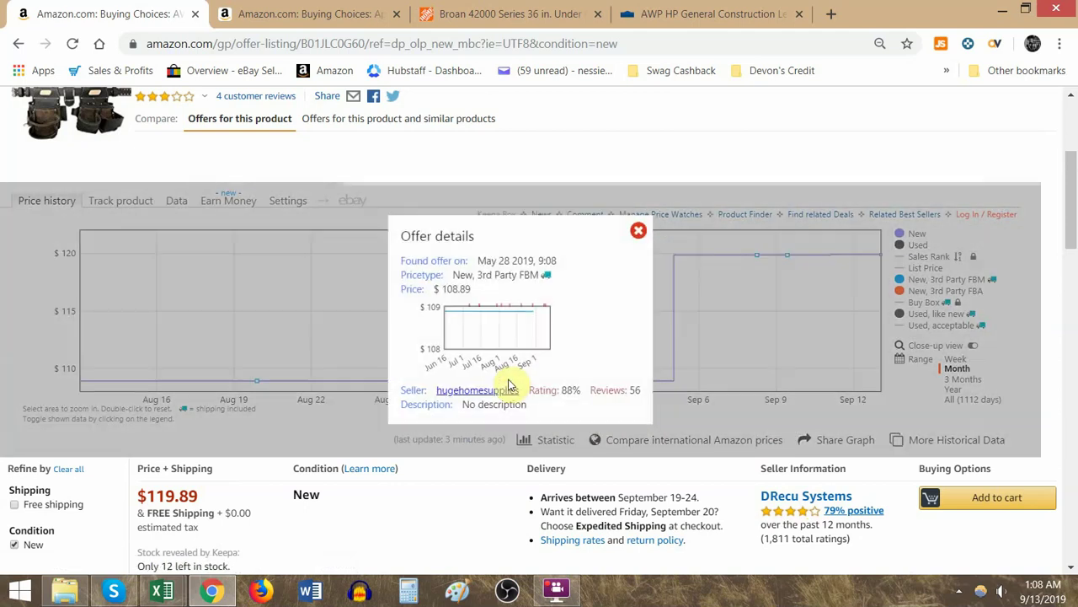
left_click(640, 234)
left_click(263, 381)
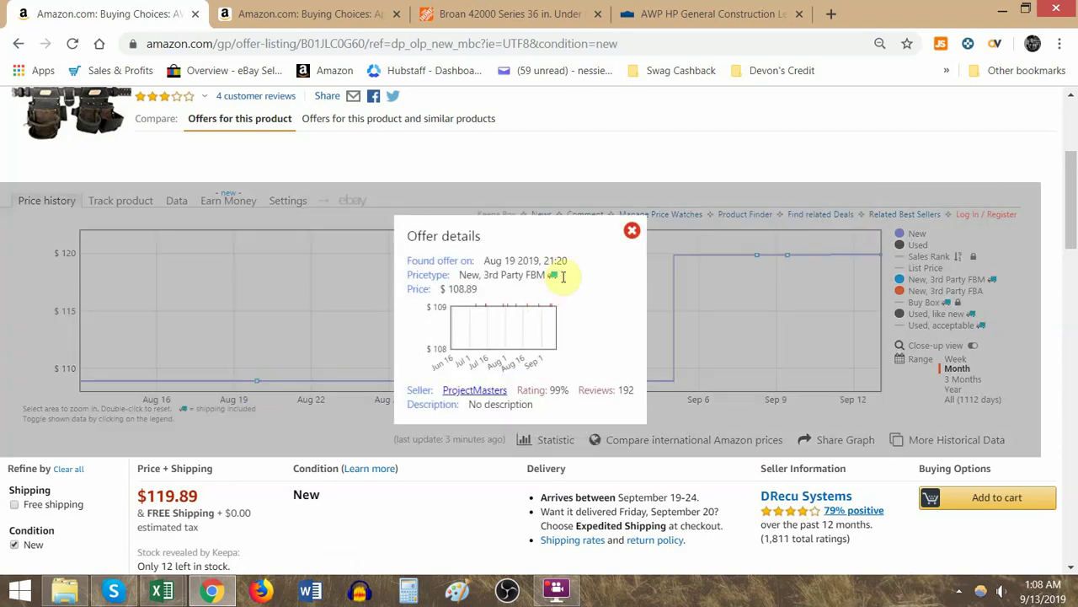
left_click(633, 233)
scroll(462, 418, "down", 2)
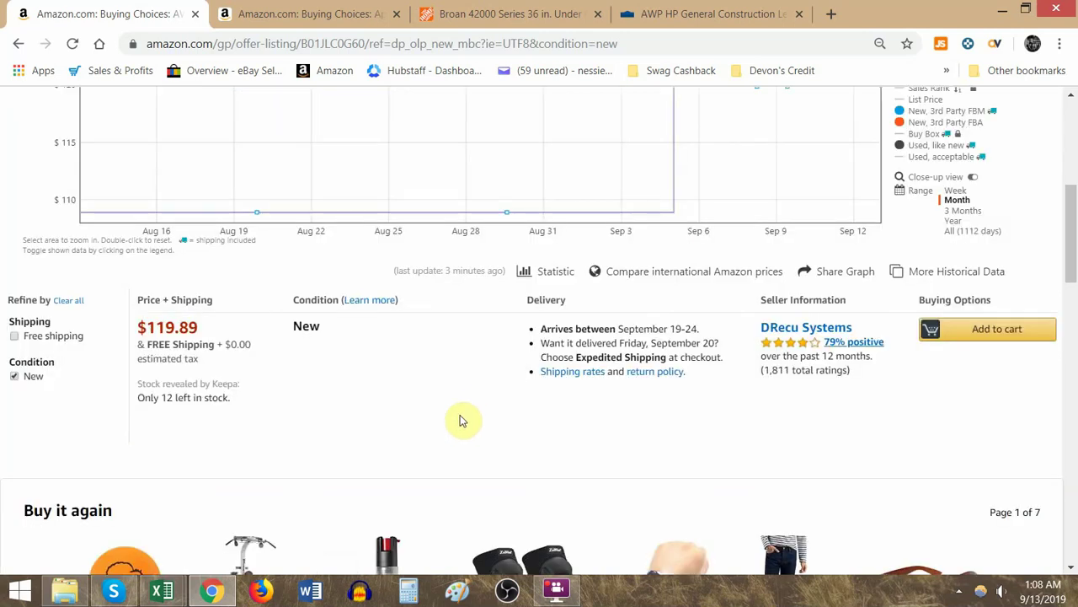
scroll(624, 409, "up", 2)
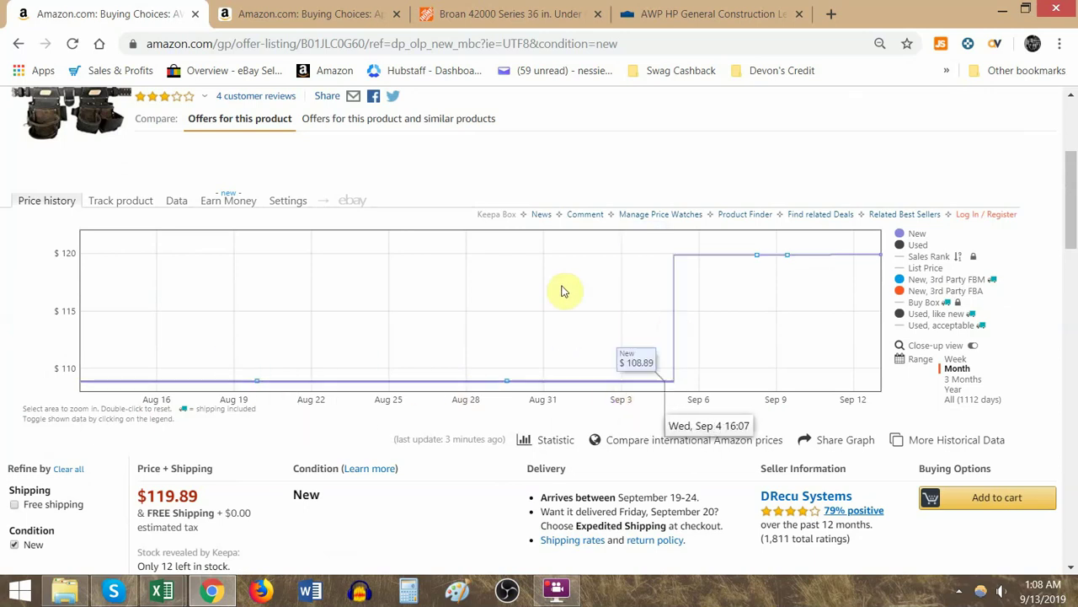
Step: Copy the full title of the AWP HP tool rig from its Amazon offer page into Excel's Product Name cell A12
scroll(685, 385, "up", 1)
scroll(682, 385, "down", 1)
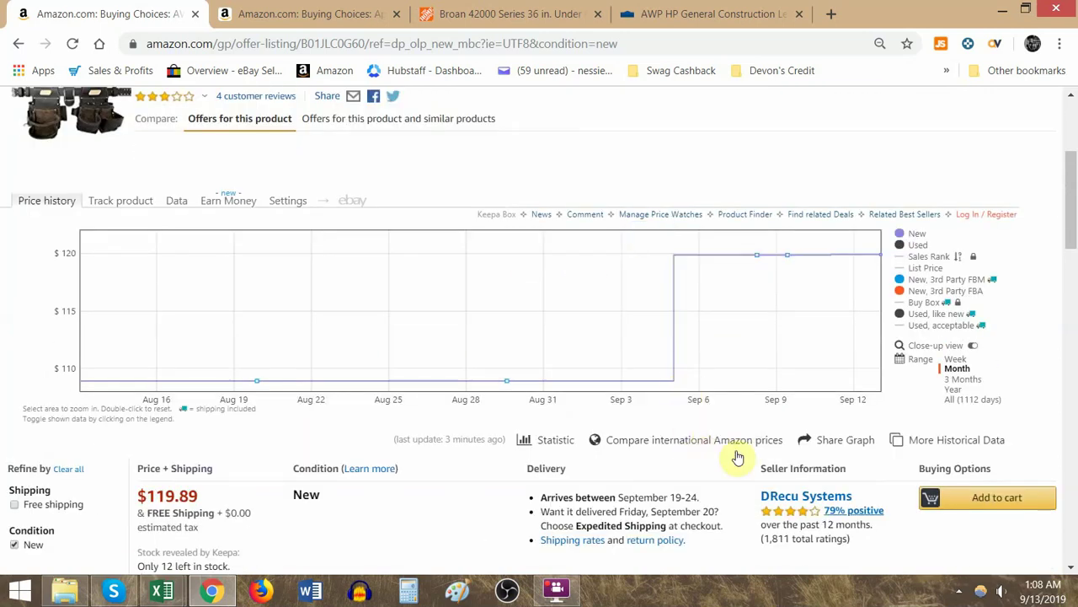
scroll(392, 192, "up", 2)
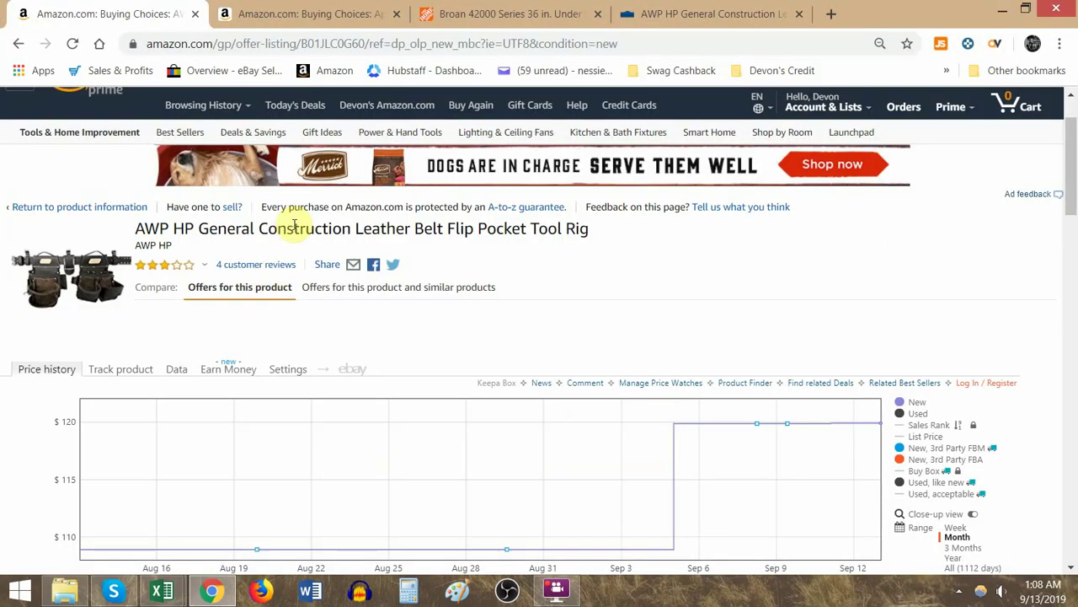
triple_click(294, 224)
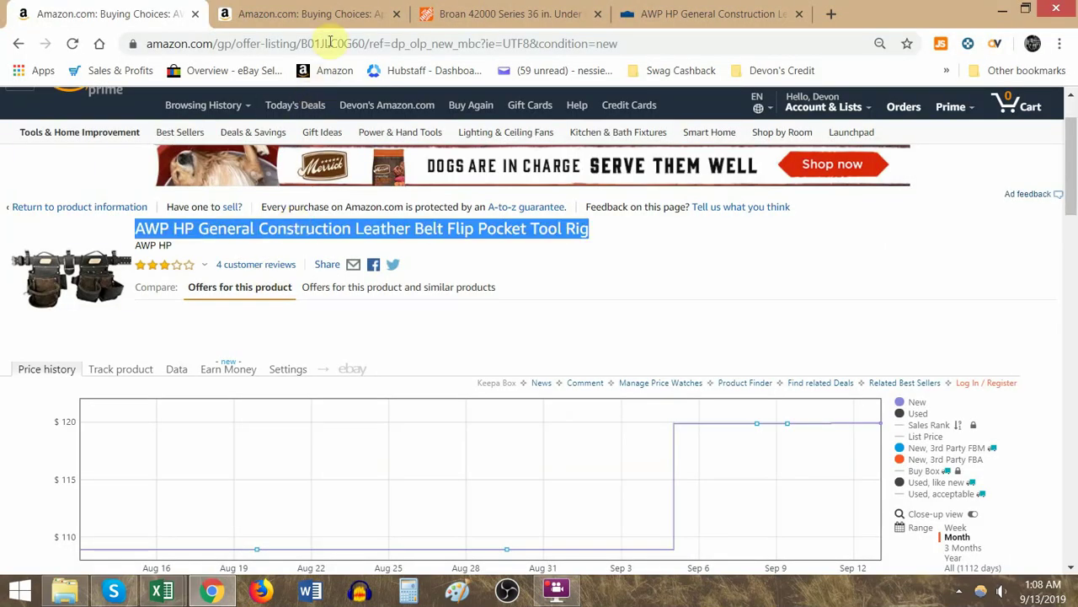
left_click_drag(331, 43, 332, 42)
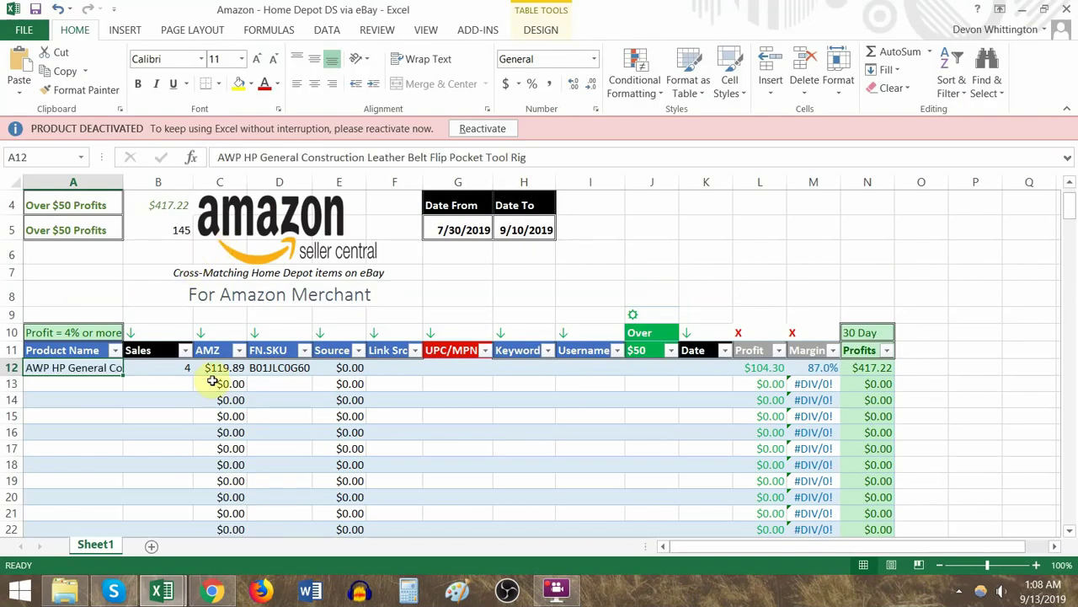
Step: Copy the web address of the tool rig's Lowe's product page into the Link Src cell F12 in Excel
left_click(284, 368)
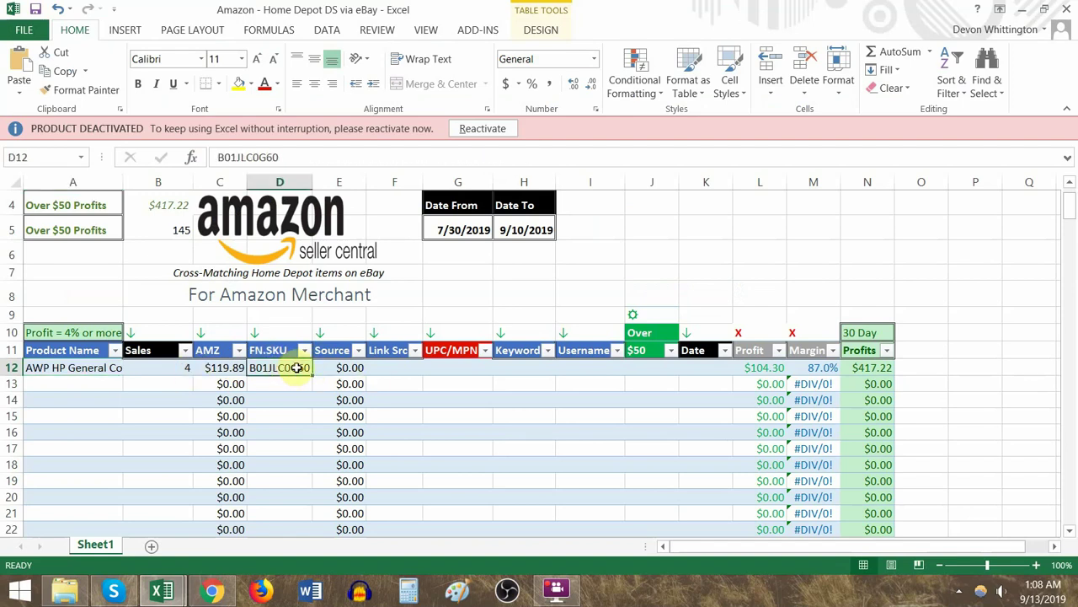
left_click(396, 367)
key("alt+Tab")
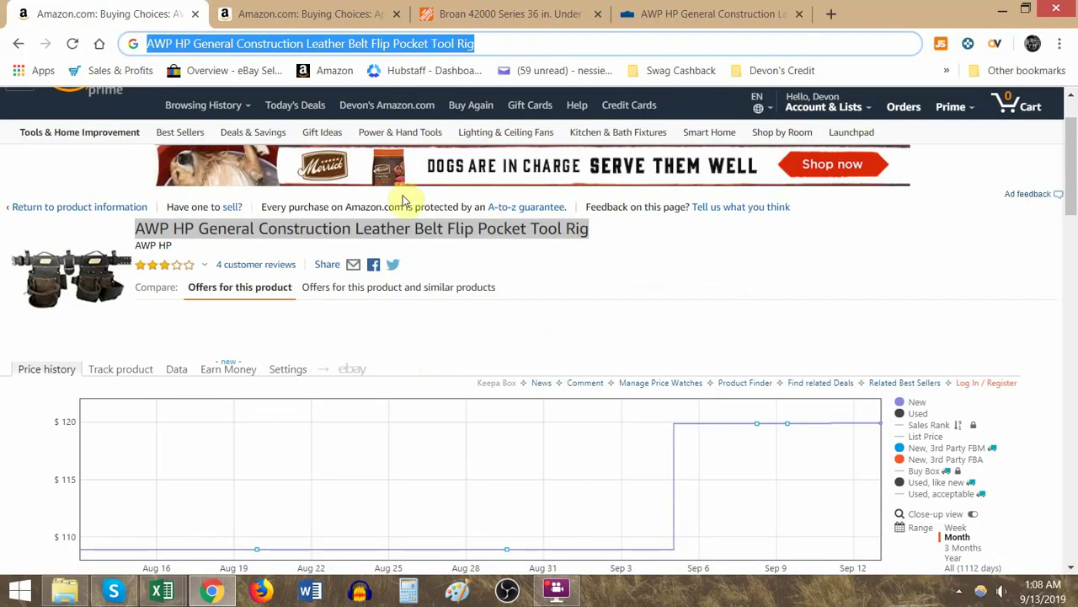
left_click(644, 14)
left_click(484, 43)
key("ctrl+c")
key("alt+Tab")
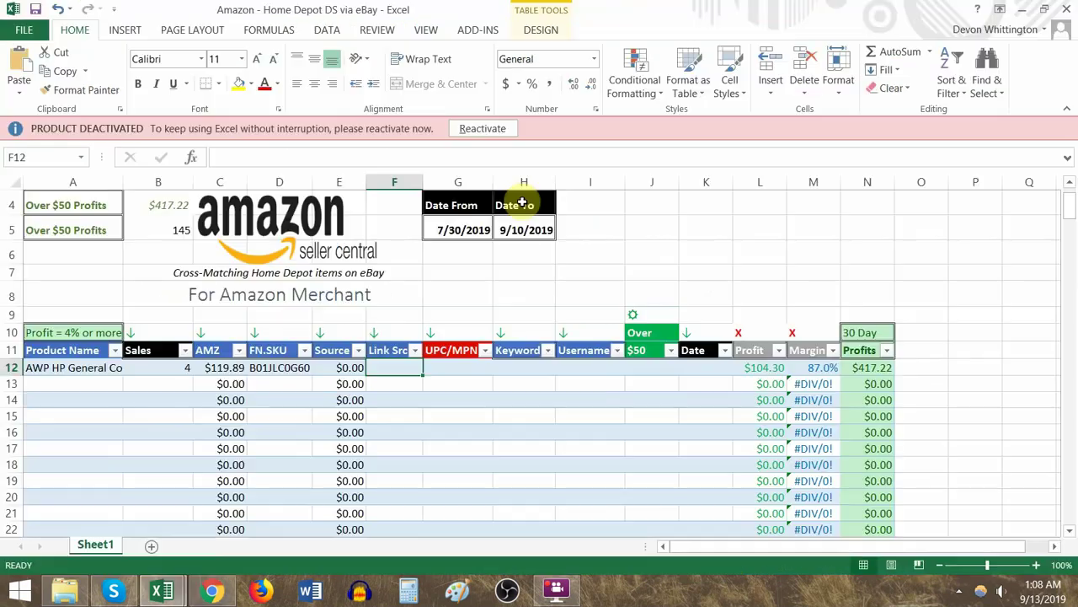
key("ctrl+v")
Step: Copy the model number 1L-903 from the Lowe's product page into the UPC/MPN cell G12 in Excel
left_click(462, 371)
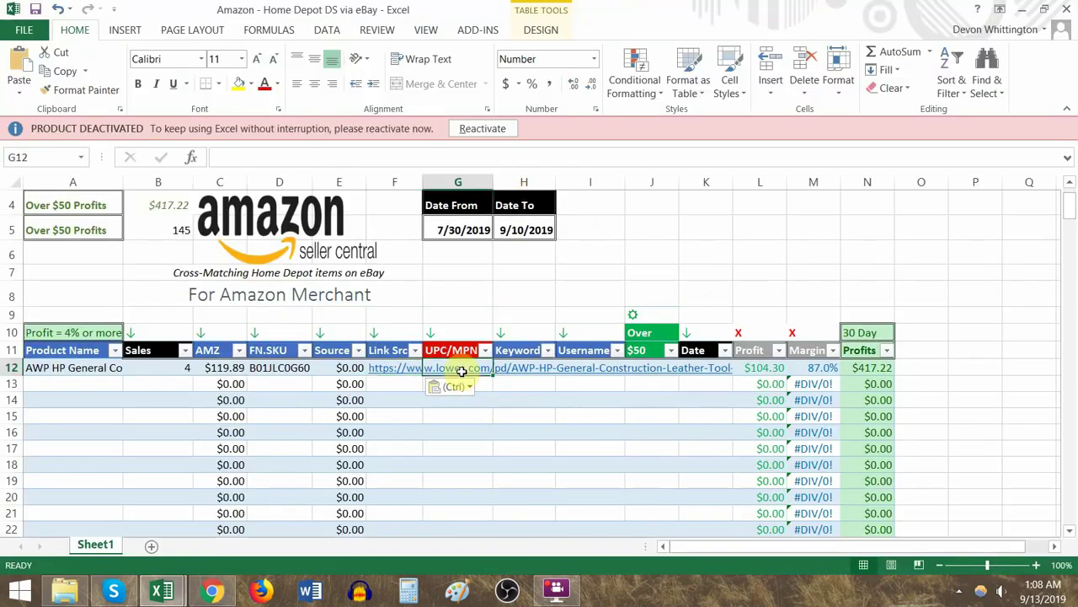
key("alt+Tab")
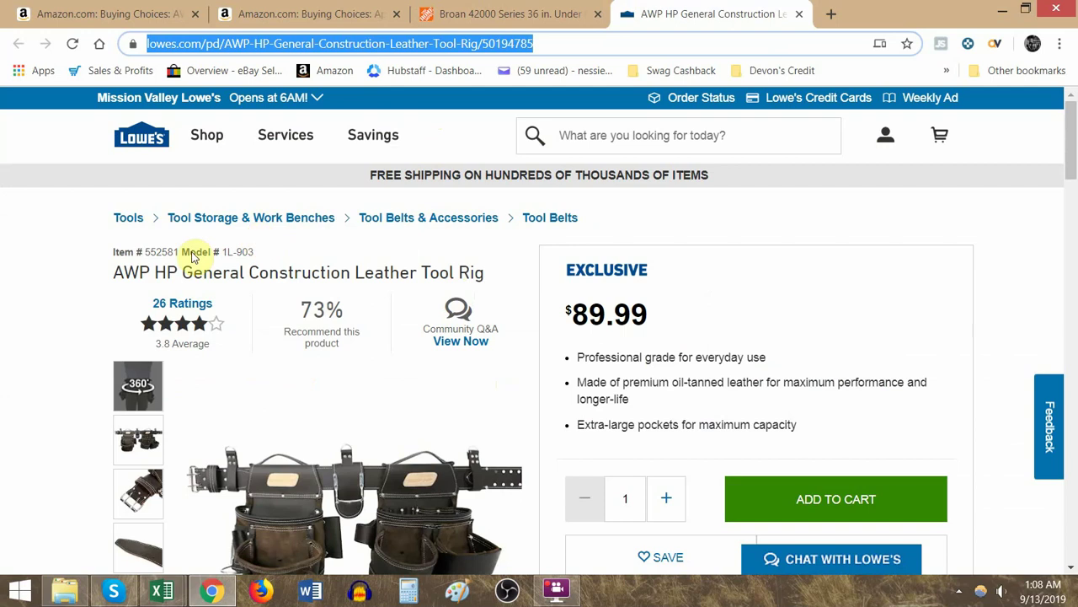
left_click_drag(253, 252, 331, 43)
key("alt+Tab")
key("ctrl+v")
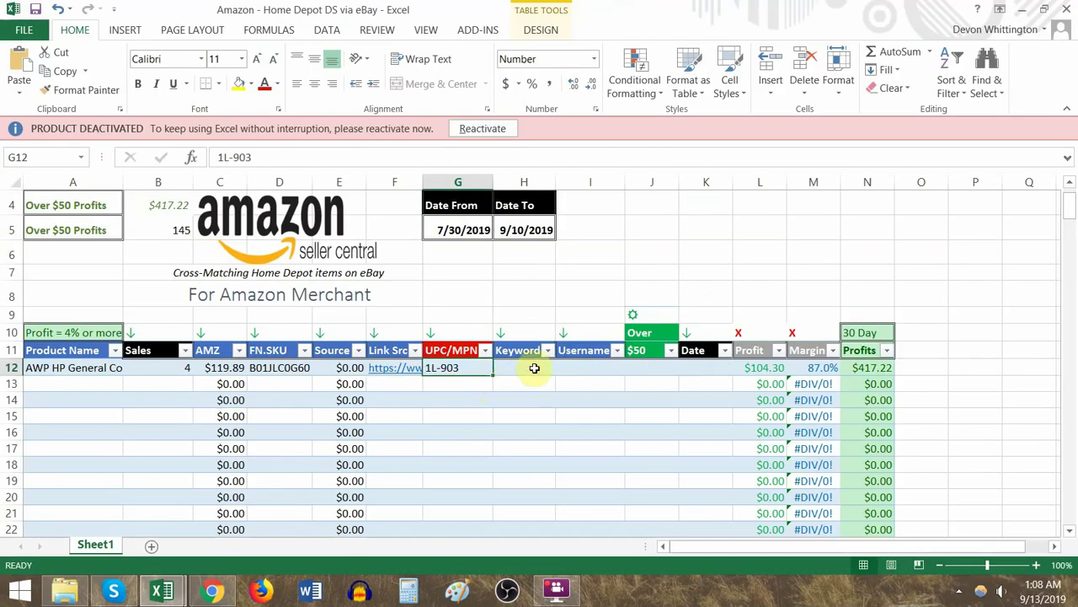
Step: Review cells E16 to J16 of the Leather Tool Belt row in the Amazon Research - Home Depot workbook, and return to the Amazon sheet
left_click(534, 367)
key("alt+Tab")
key("alt+Tab")
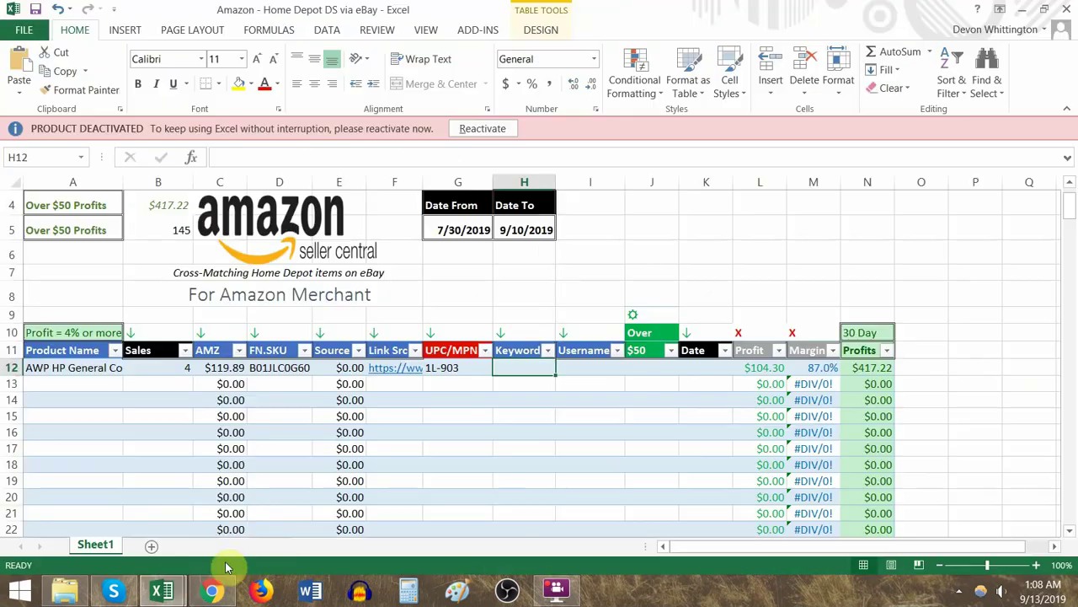
left_click(162, 590)
left_click(164, 531)
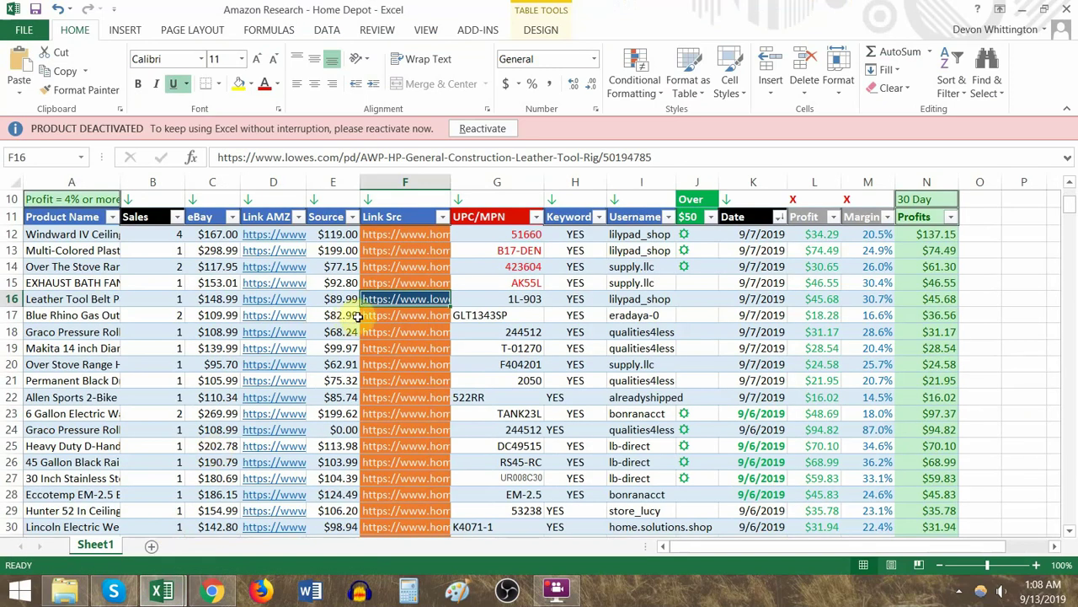
left_click_drag(331, 299, 693, 309)
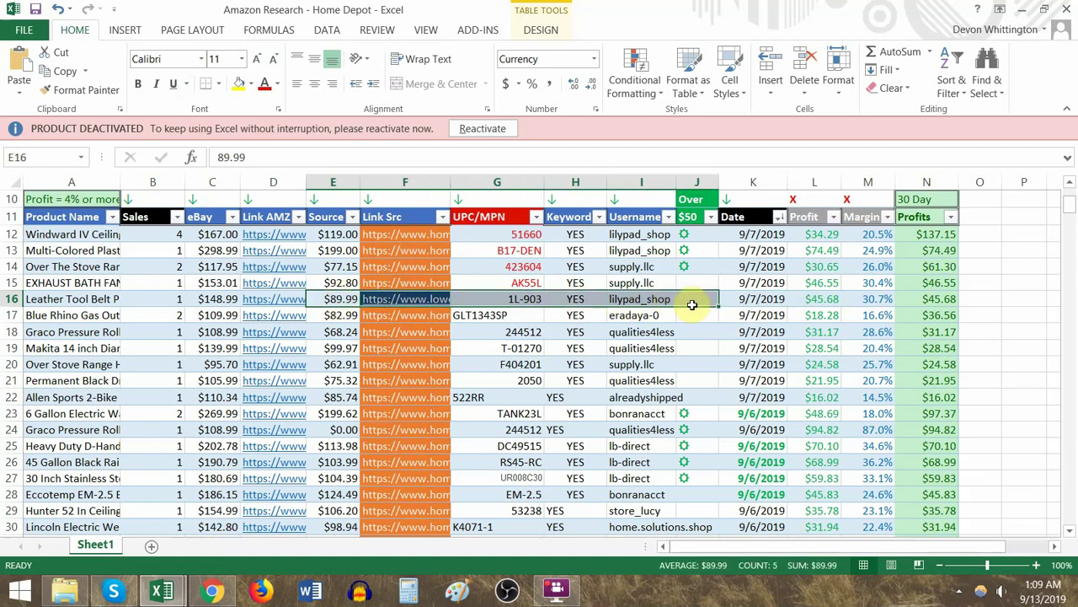
key("alt+Tab")
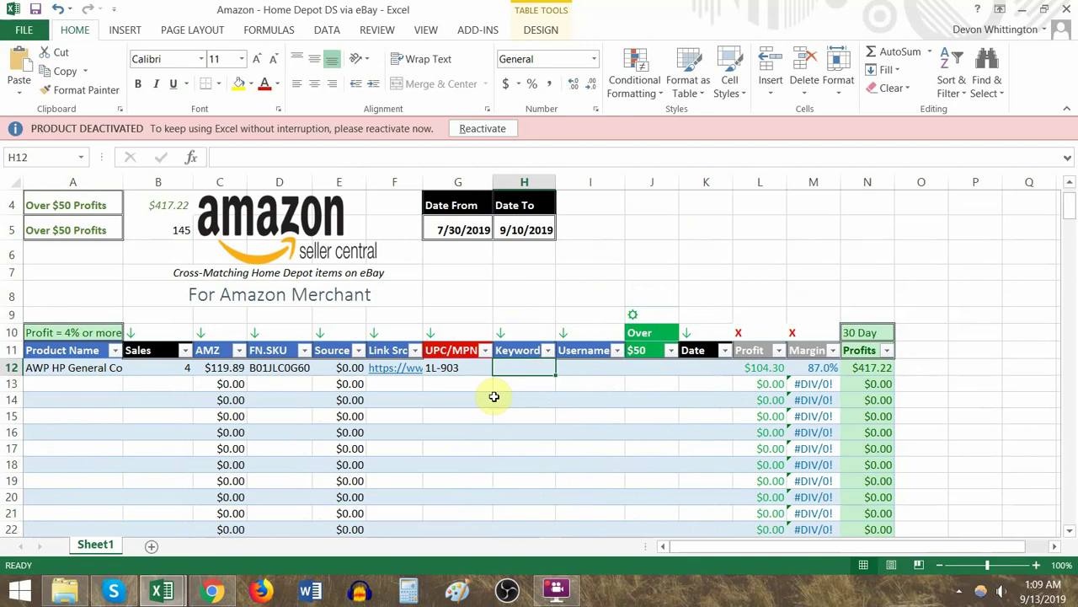
Step: In Chrome, look at the Broan range hood page and close the Amazon offer tab for B07K3HLMTF
left_click(212, 590)
left_click(516, 9)
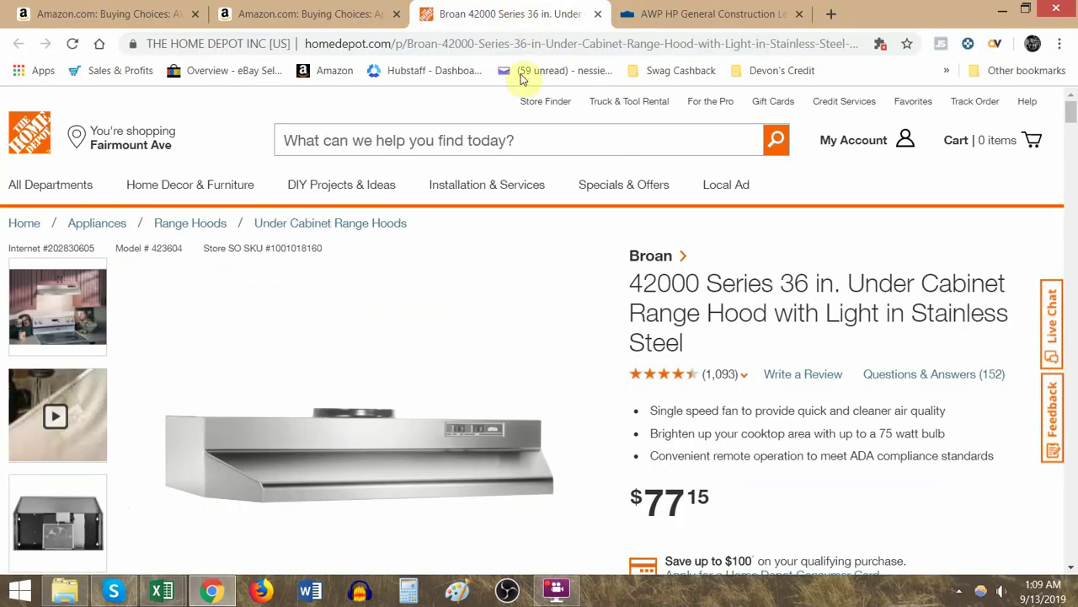
left_click(306, 12)
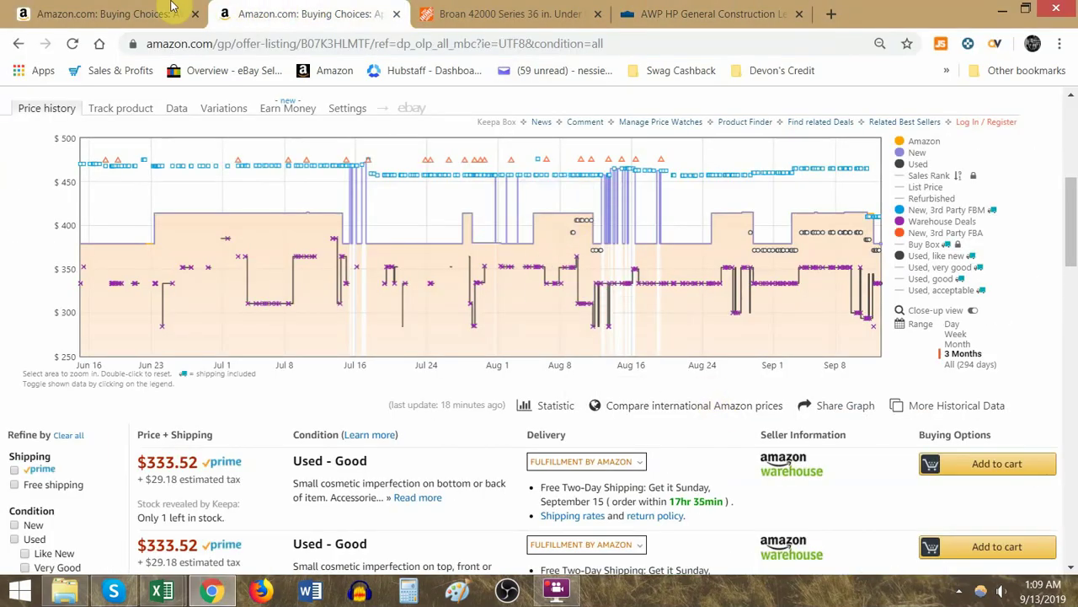
middle_click(261, 7)
Step: Copy the seller name DRecu Systems from the tool rig's Amazon offer into the Username cell I12 in Excel
scroll(818, 341, "down", 4)
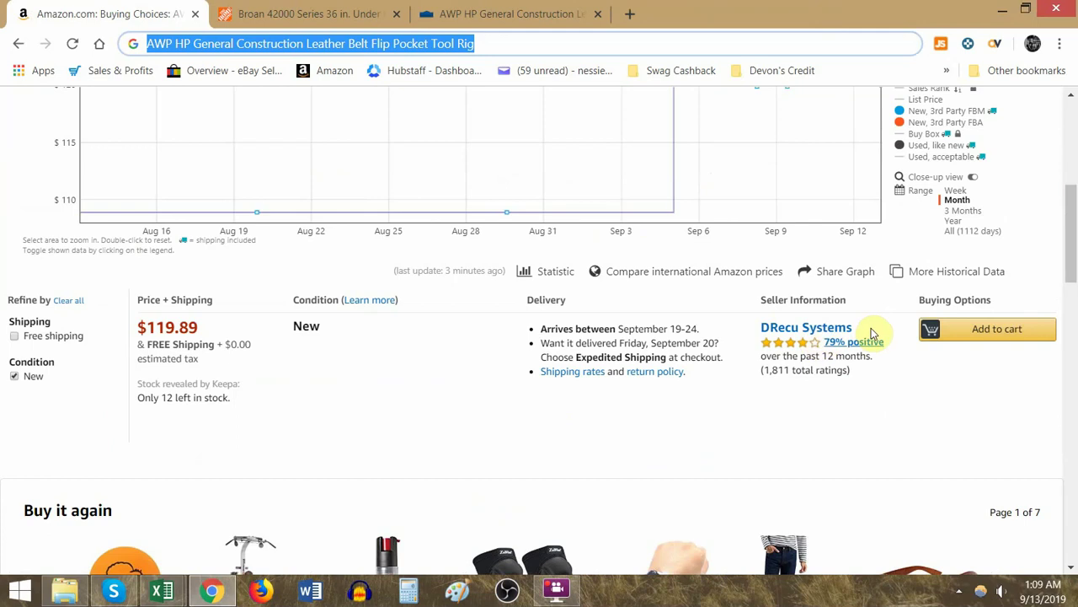
left_click_drag(861, 329, 763, 328)
left_click(444, 53)
key("ctrl+v")
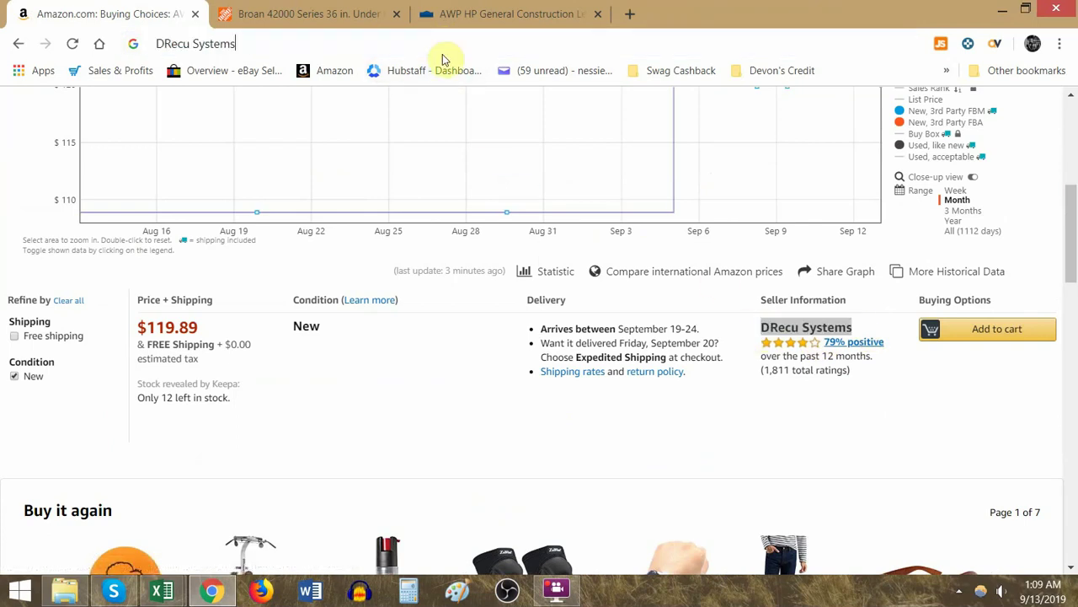
key("ctrl+a")
key("alt+Tab")
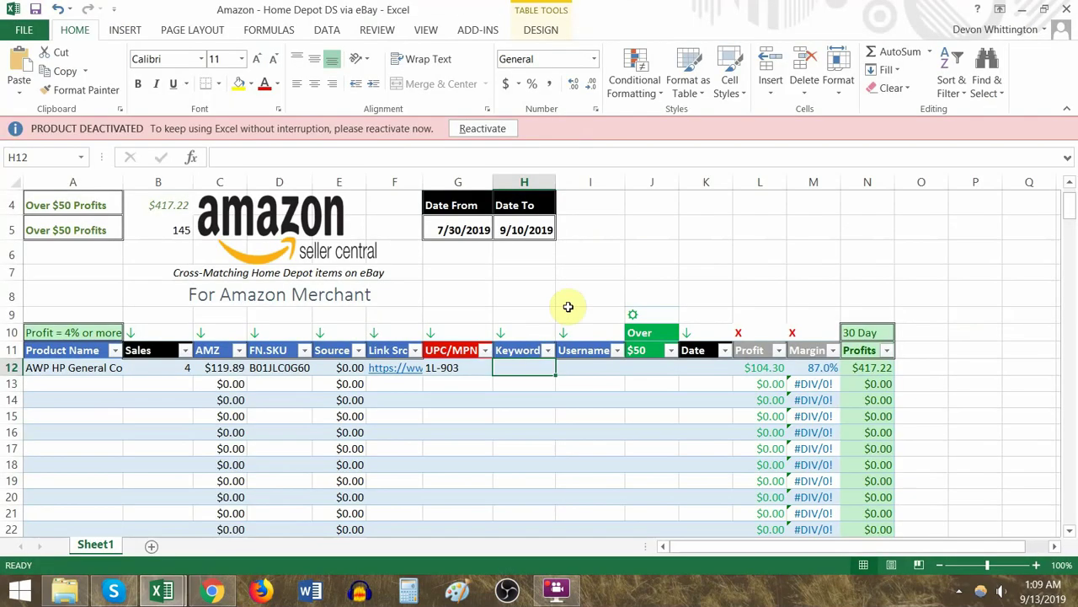
left_click(604, 368)
key("ctrl+v")
left_click(524, 374)
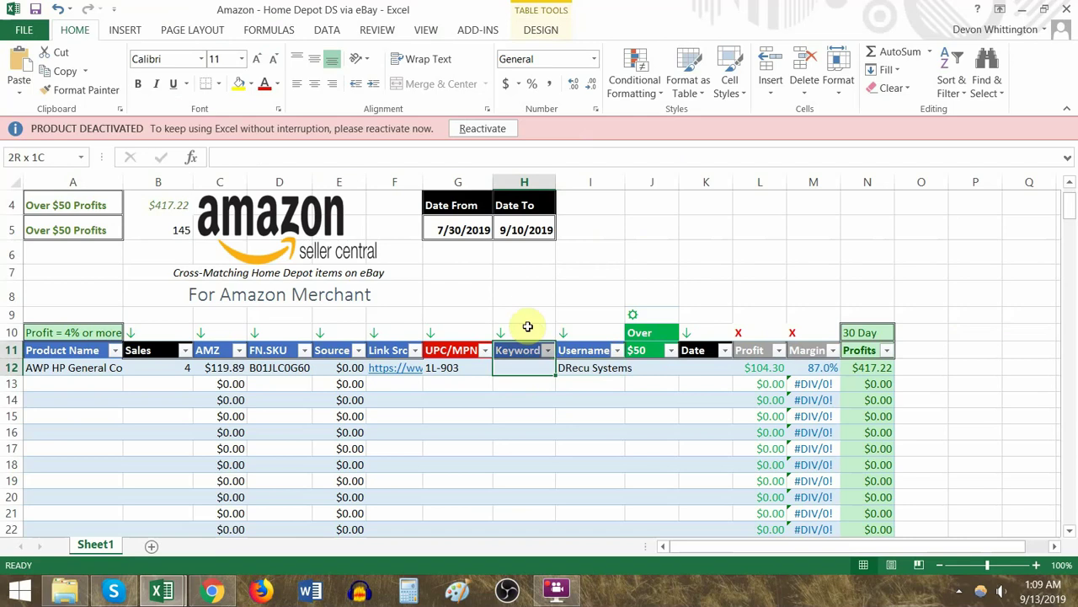
key("shift+Down")
key("shift+Down")
key("shift+Down")
key("shift+Down")
key("shift+Down")
left_click(662, 371)
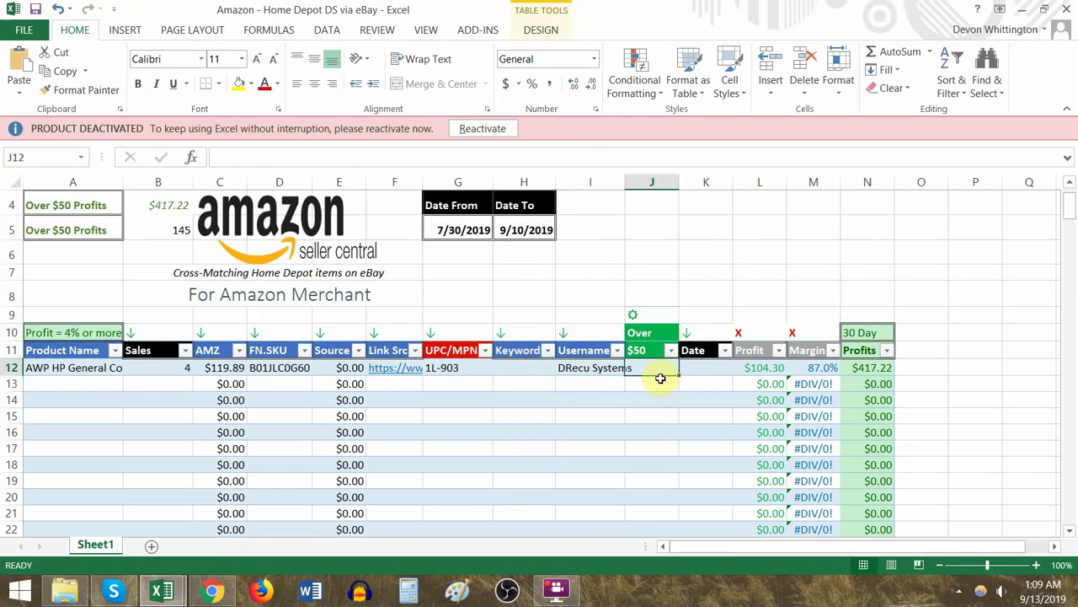
Step: Enter 9/13/2019 in the tool rig's Date cell K12 and copy it down the Date column through row 34
left_click(710, 375)
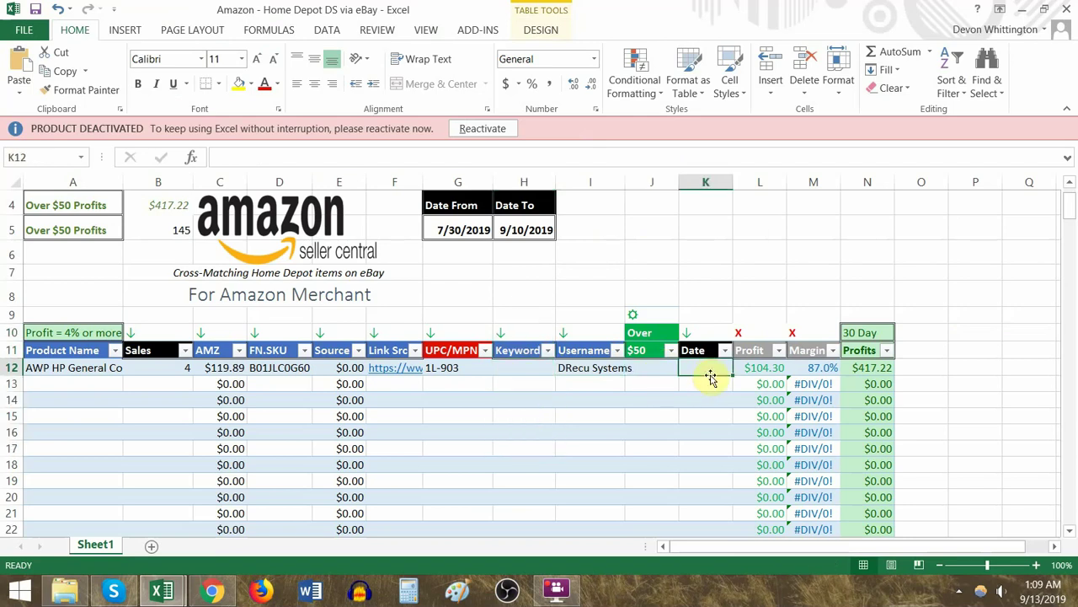
type("9/13/2019")
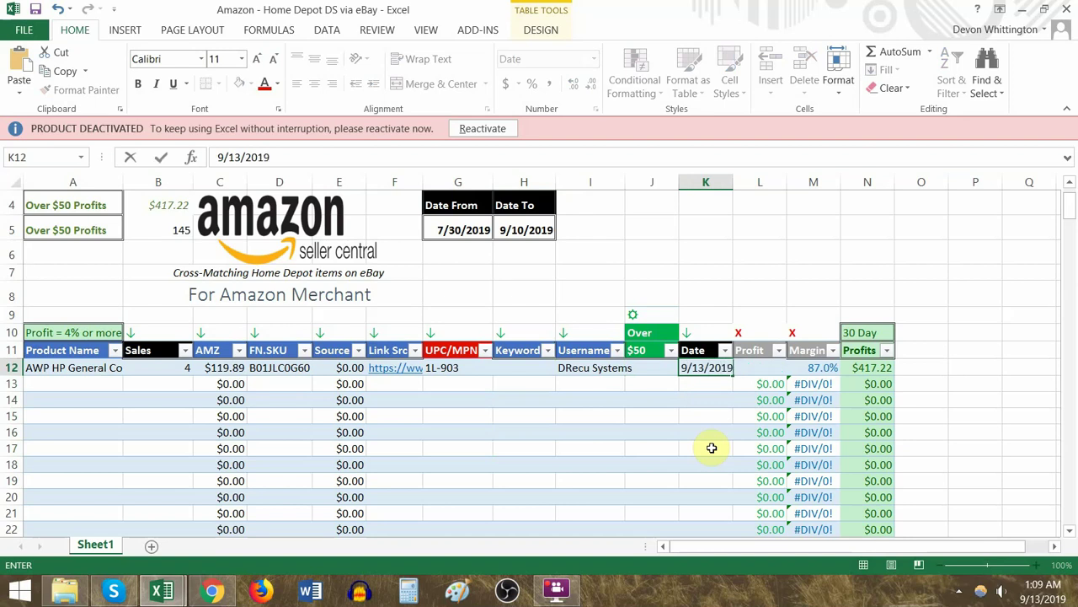
key("ctrl+Return")
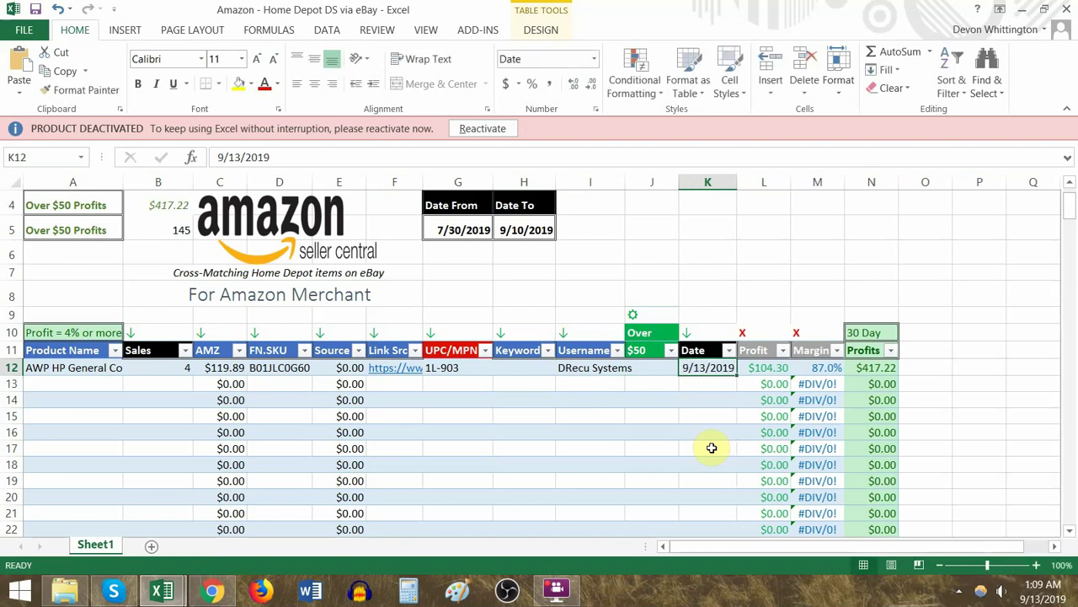
key("ctrl+c")
scroll(712, 447, "down", 5)
left_click(713, 445, "shift")
key("Return")
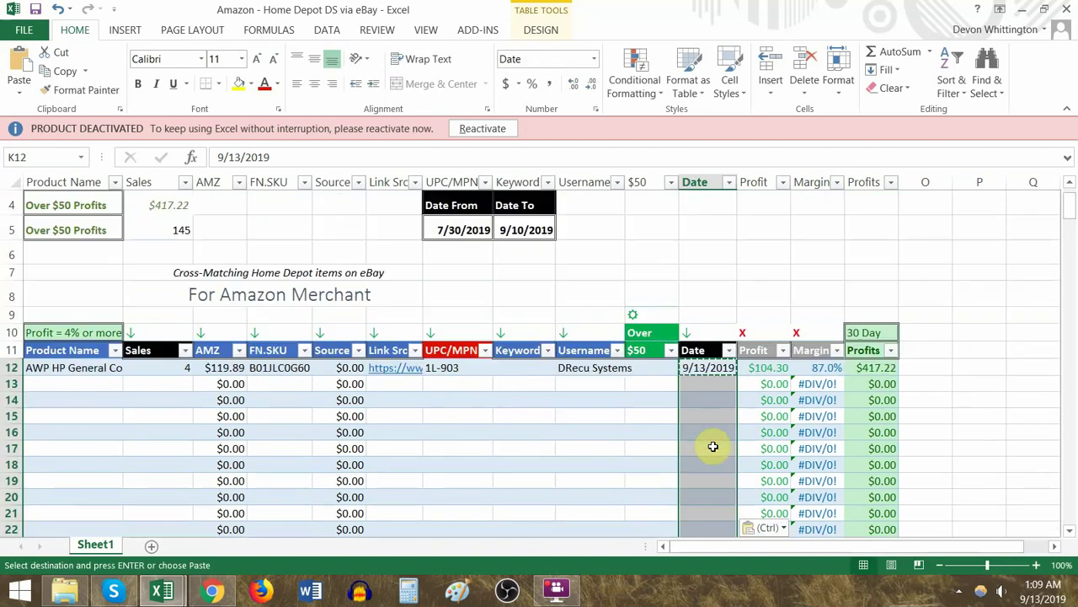
scroll(700, 448, "down", 5)
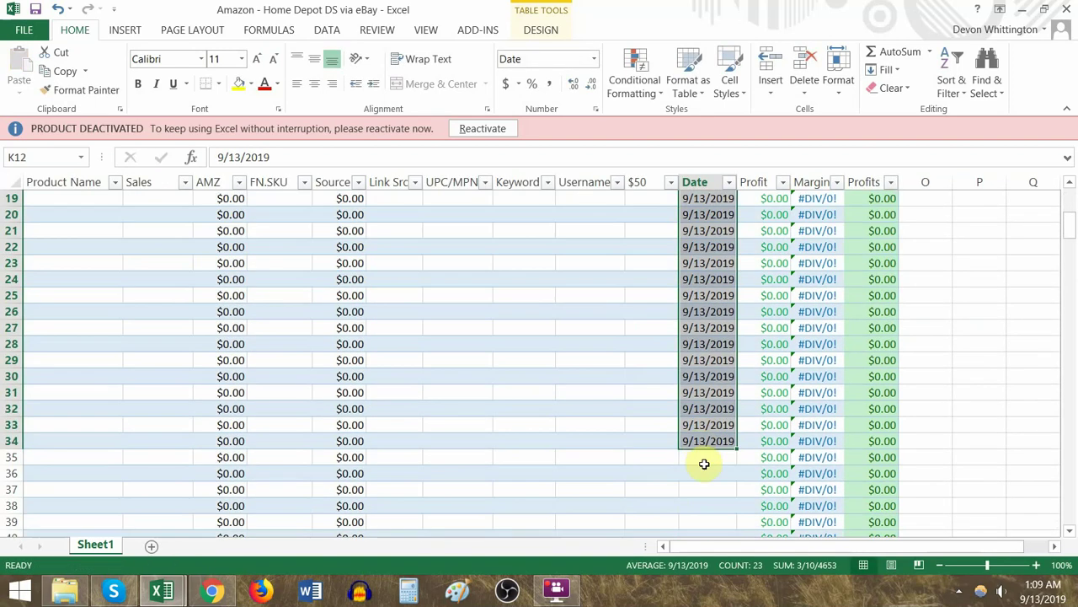
Step: Clear the Date cells from K15 through K36
left_click(706, 474)
left_click_drag(723, 466, 710, 469)
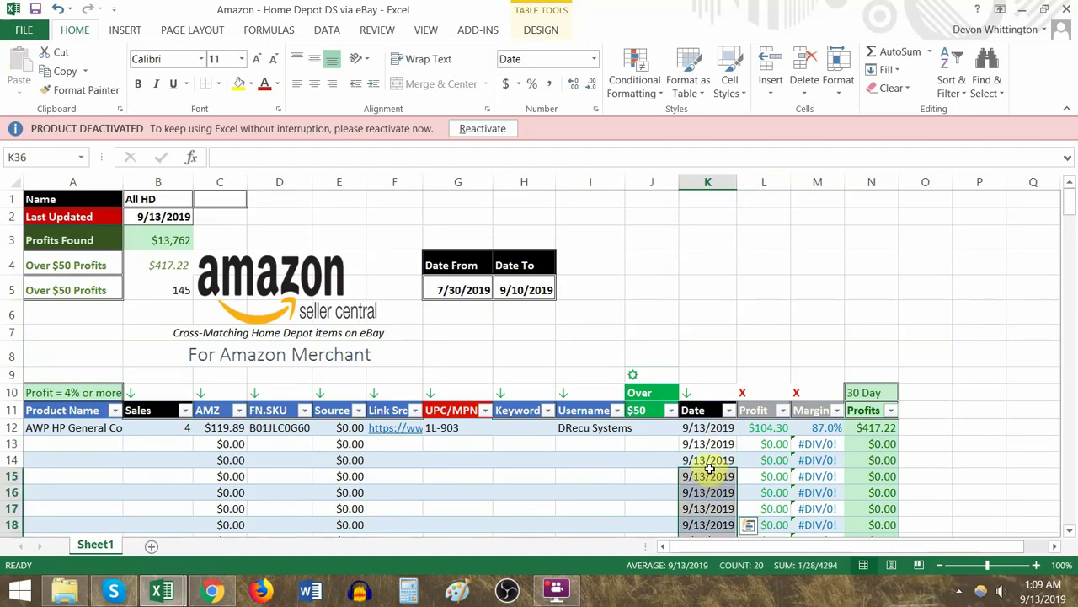
key("Delete")
scroll(708, 467, "down", 9)
scroll(708, 467, "up", 7)
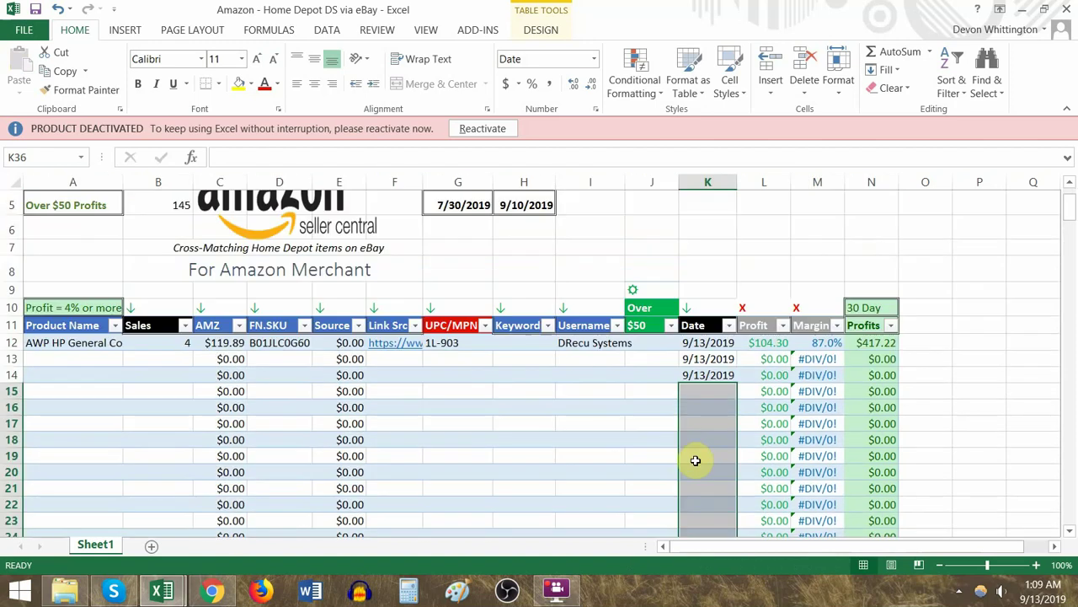
Step: Check the tool rig's product name, sales, price and FN.SKU cells in row 12 against its Amazon offer page
left_click(81, 346)
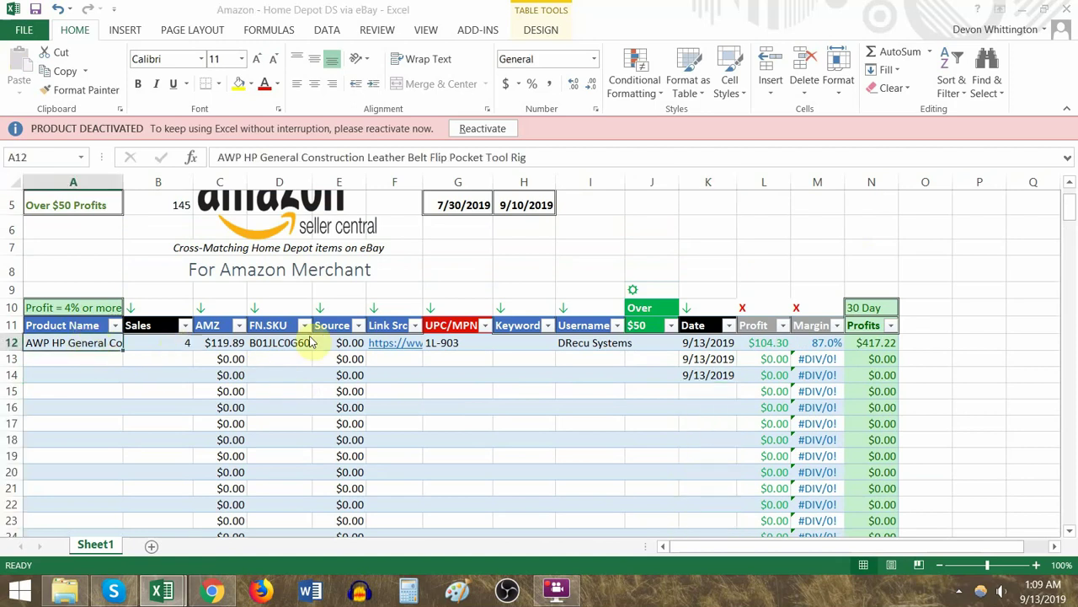
key("alt+Tab")
scroll(546, 207, "up", 3)
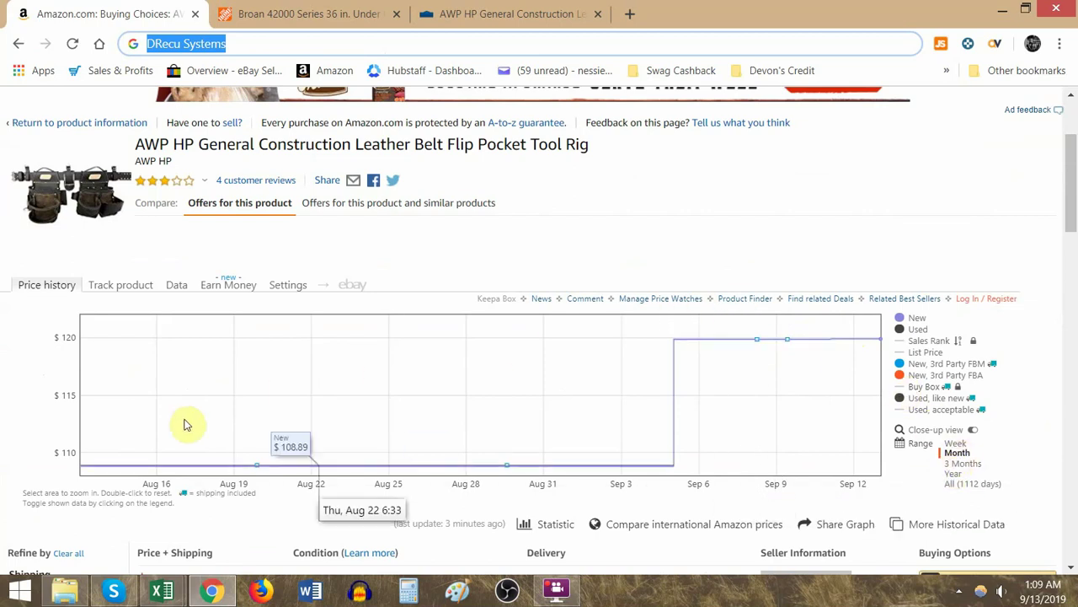
key("alt+Tab")
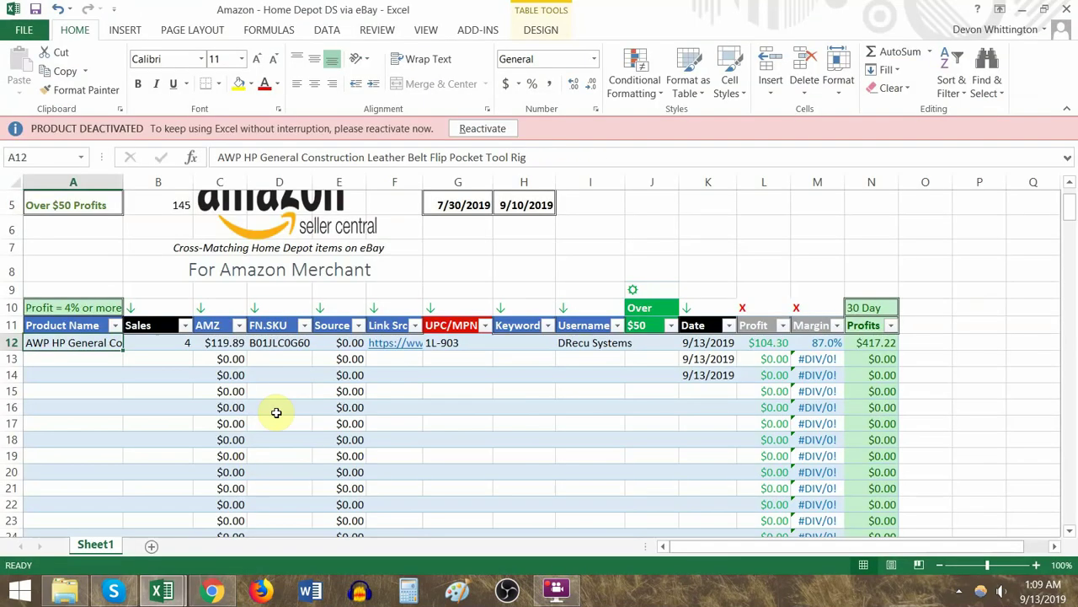
left_click(165, 340)
key("alt+Tab")
scroll(361, 424, "down", 3)
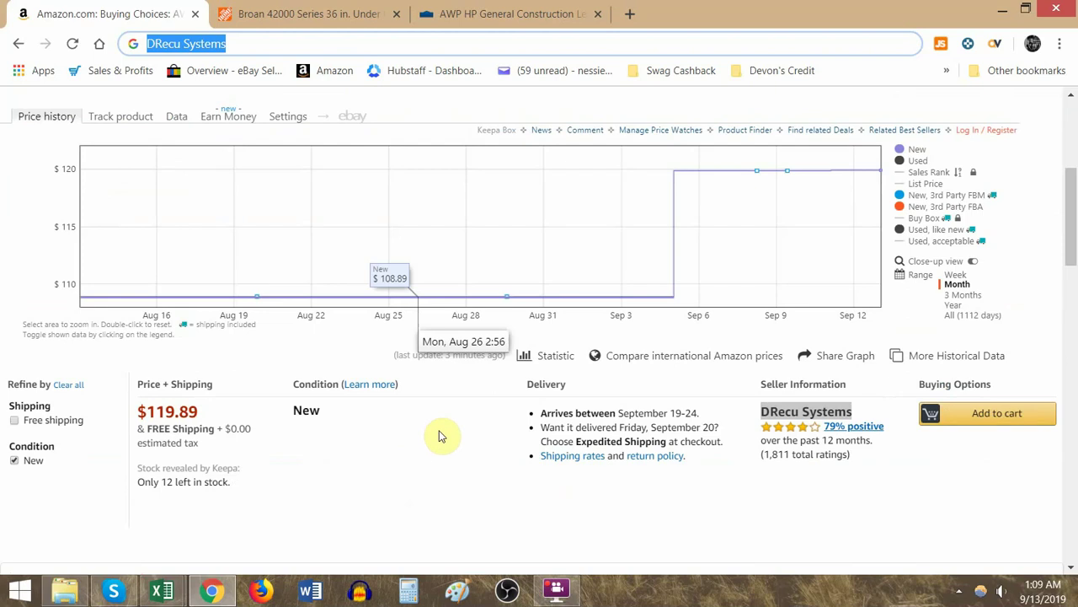
key("alt+Tab")
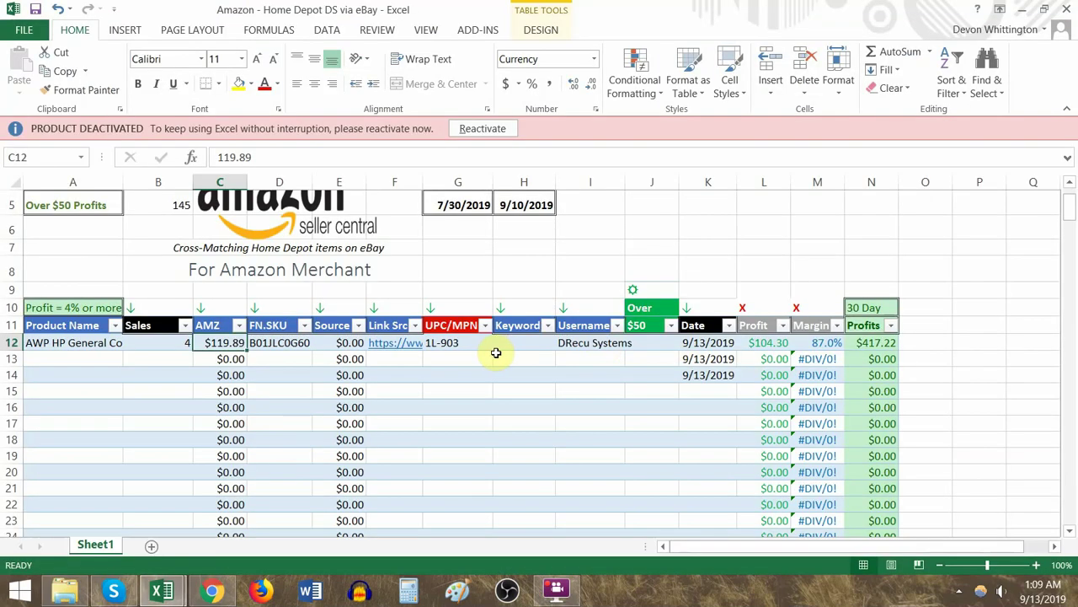
left_click(295, 346)
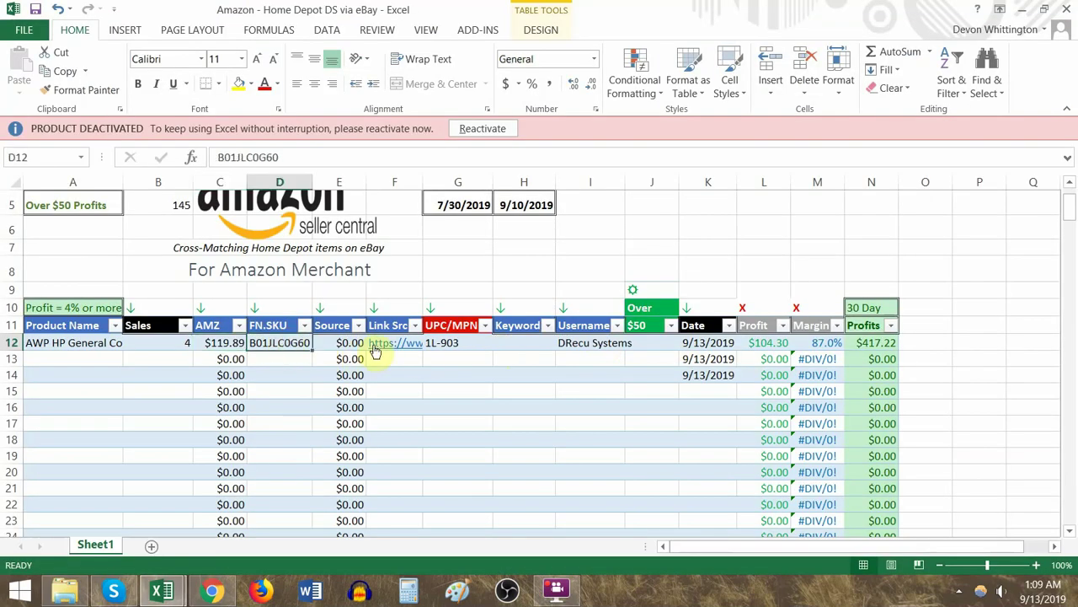
Step: Look up the tool rig's price on the Lowe's page and enter 89.99 in the Source cell E12 in Excel
left_click(351, 344)
key("alt+Tab")
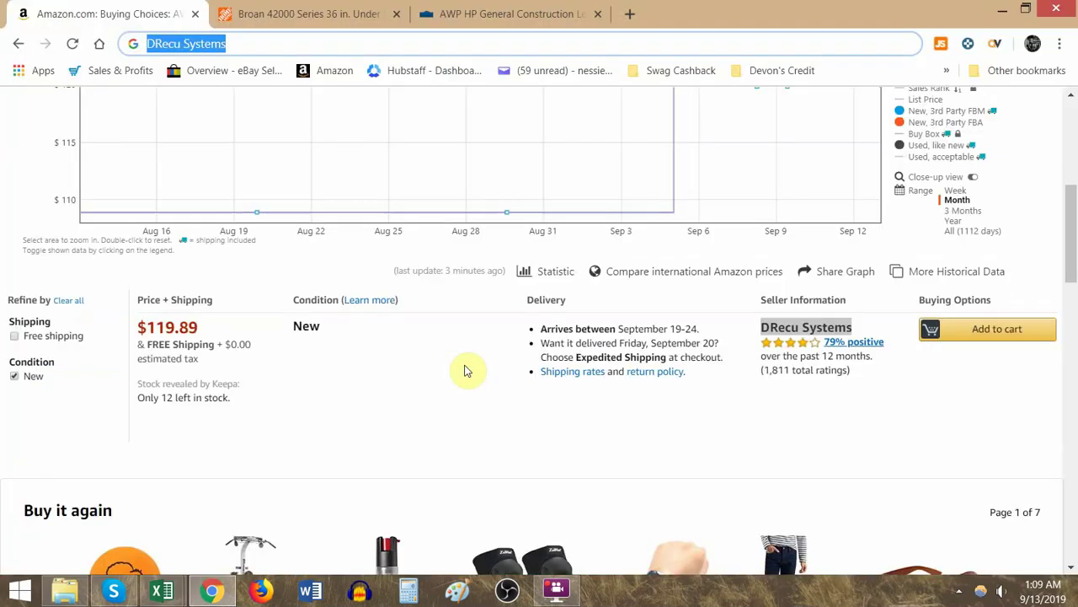
left_click(438, 12)
key("alt+Tab")
type("89")
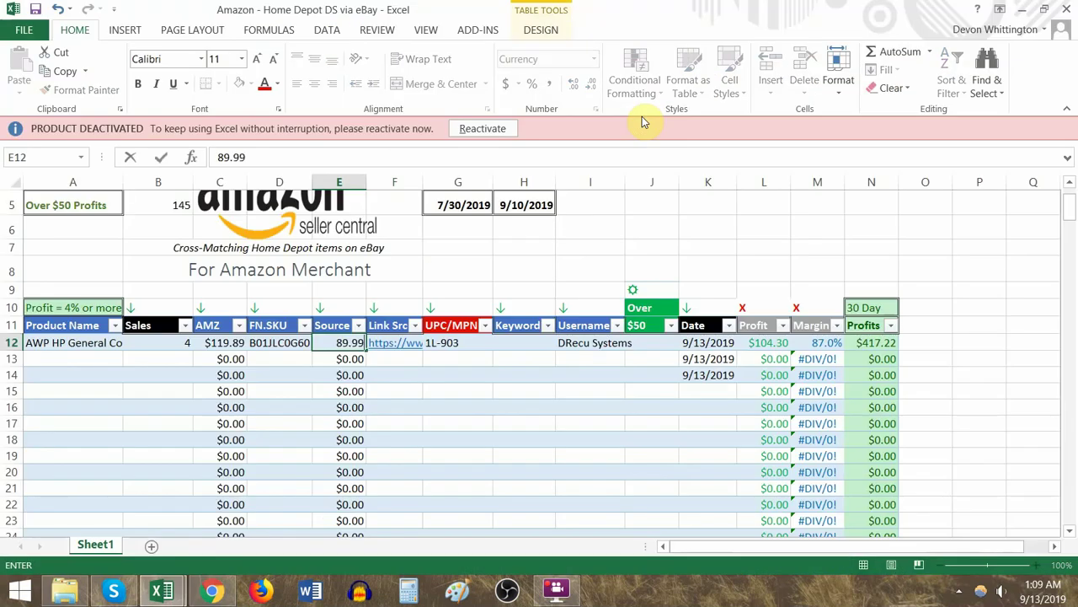
key("Tab")
Step: Look over the tool rig's Lowe's product page again, and open the UPC/MPN cell G12 for editing in Excel
key("alt+Tab")
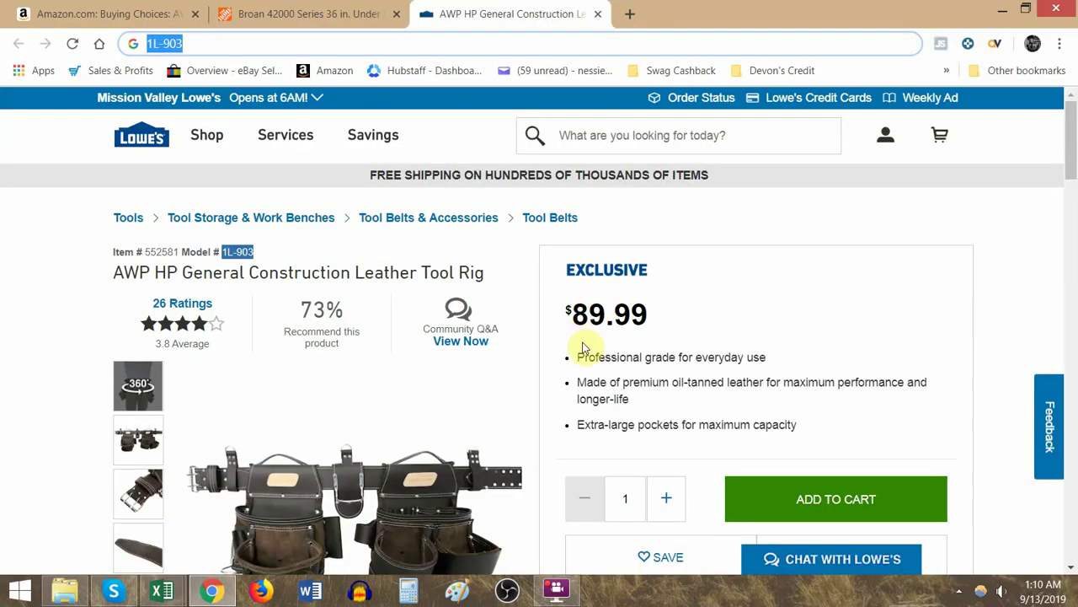
left_click(583, 350)
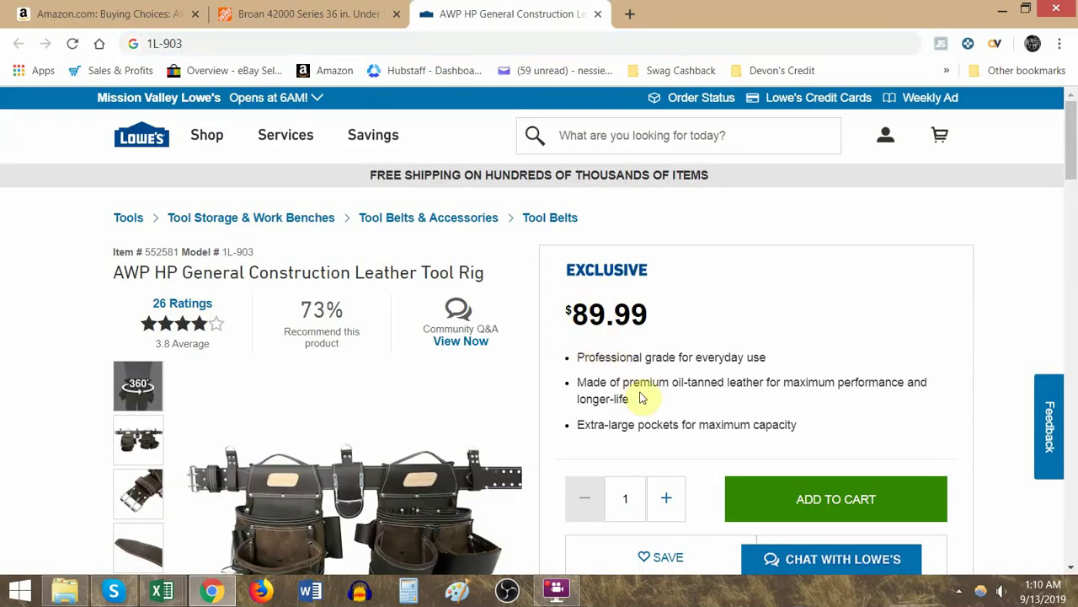
scroll(669, 413, "down", 3)
key("alt+Tab")
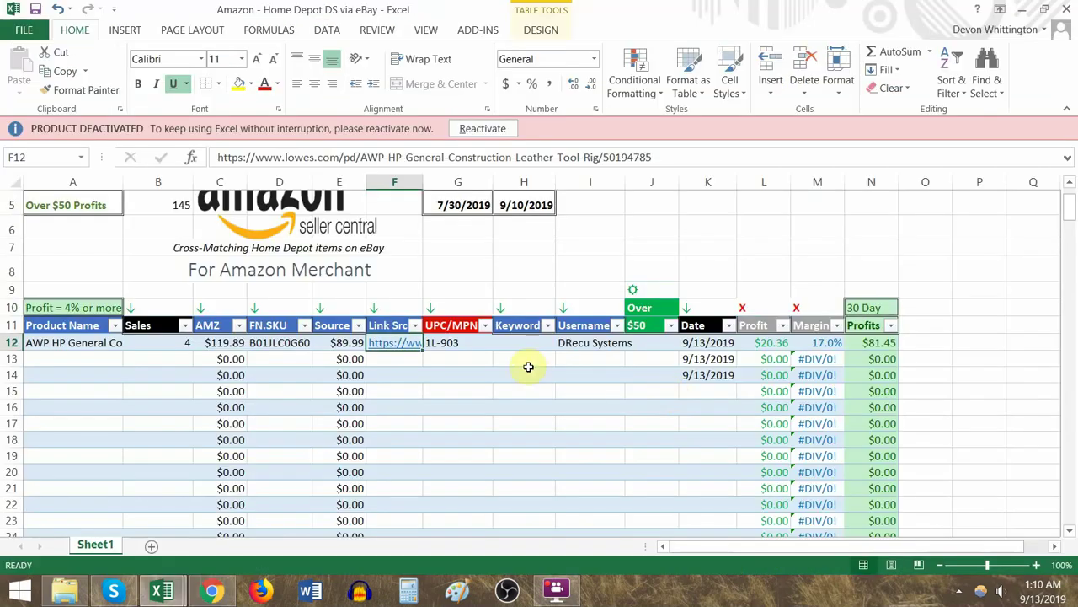
double_click(456, 343)
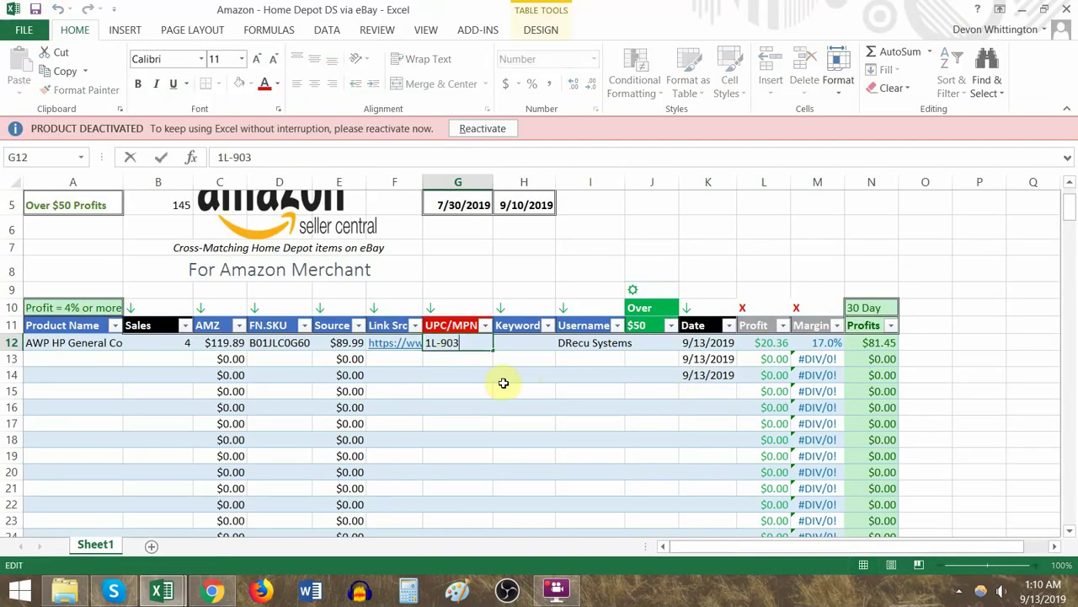
Step: Commit 1L-903 as the UPC/MPN for the AWP HP General Construction row and select its Username cell
left_click(525, 345)
left_click(619, 344)
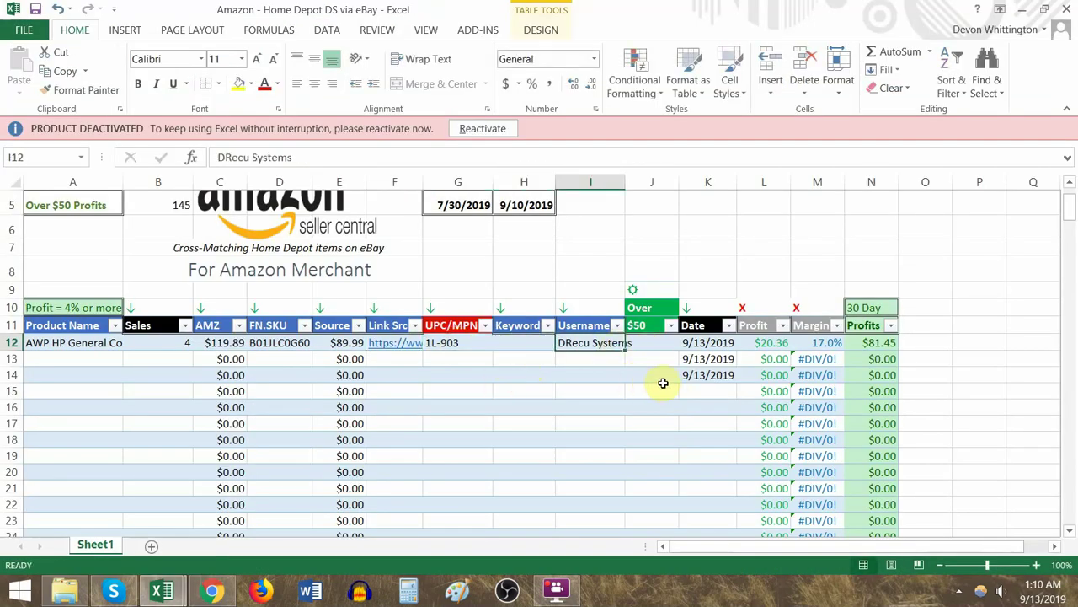
mouse_move(590, 343)
left_mouse_down()
mouse_move(595, 388)
mouse_move(606, 344)
left_mouse_up()
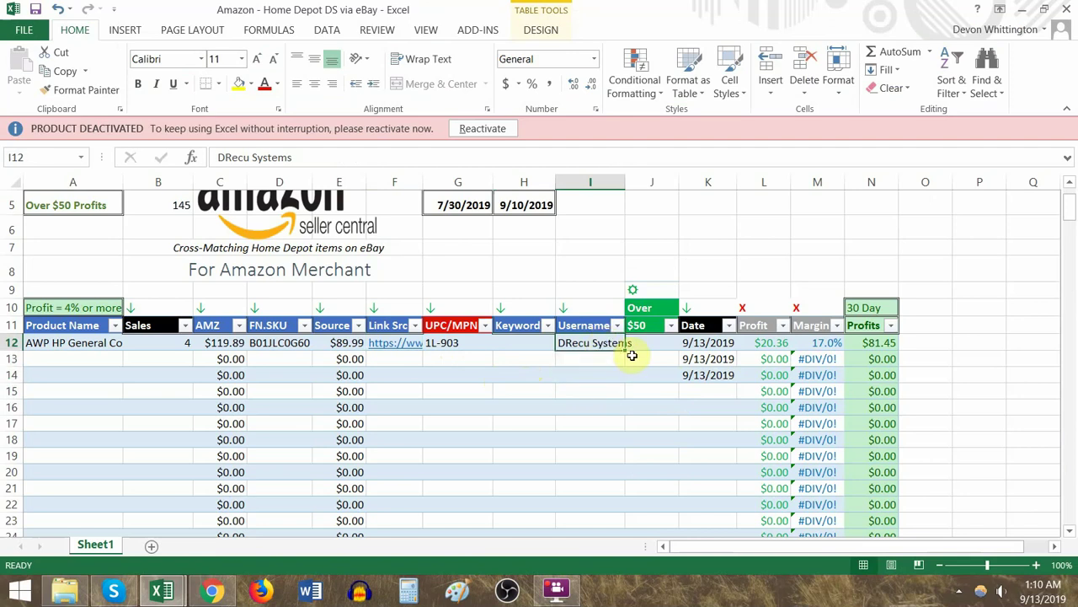
Step: Switch to Chrome and open the DRecu Systems seller profile in a separate tab from the Amazon offer listing
key("alt+Tab")
scroll(681, 356, "up", 1)
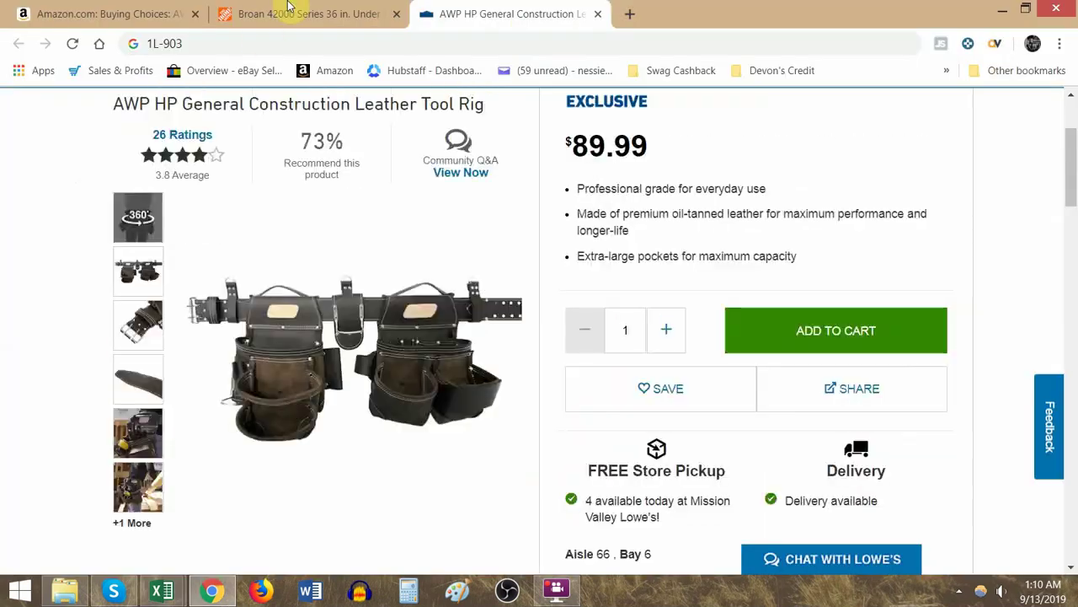
left_click(305, 7)
left_click(176, 12)
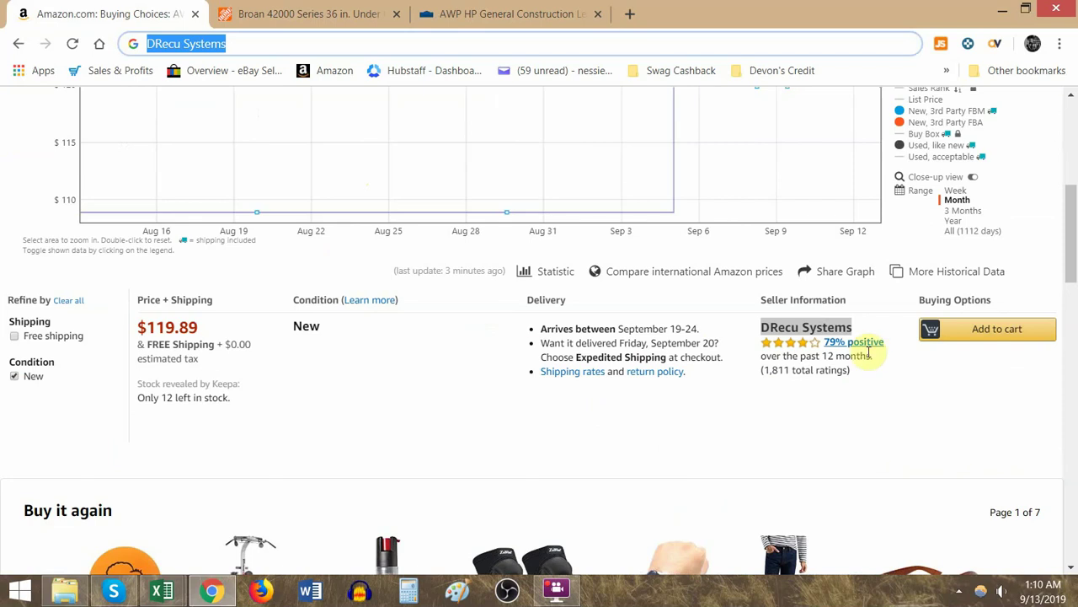
left_click(807, 327, "ctrl")
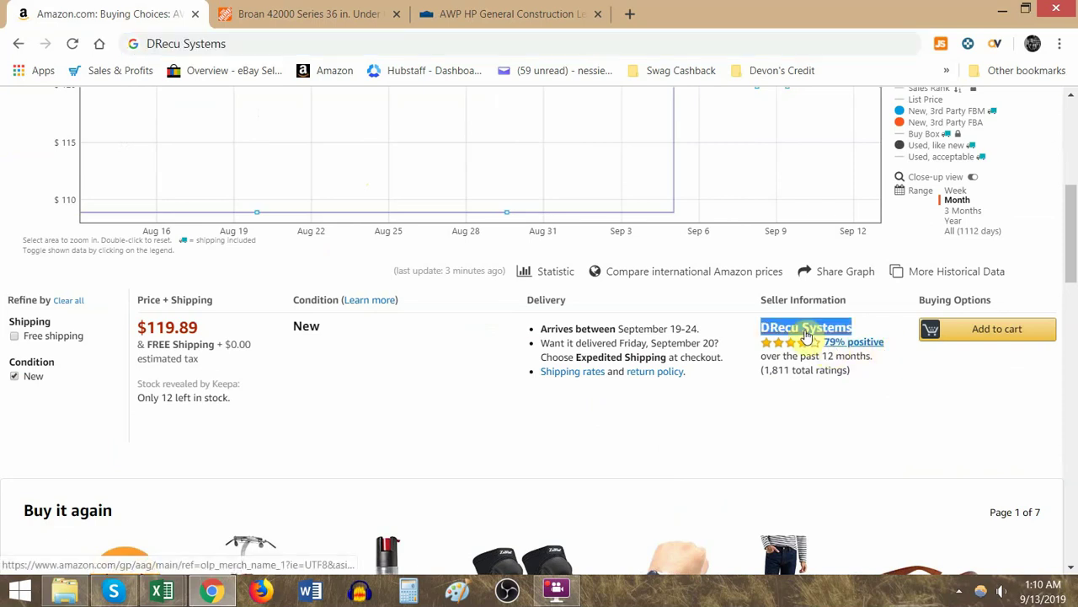
left_click(308, 23)
left_click(307, 44)
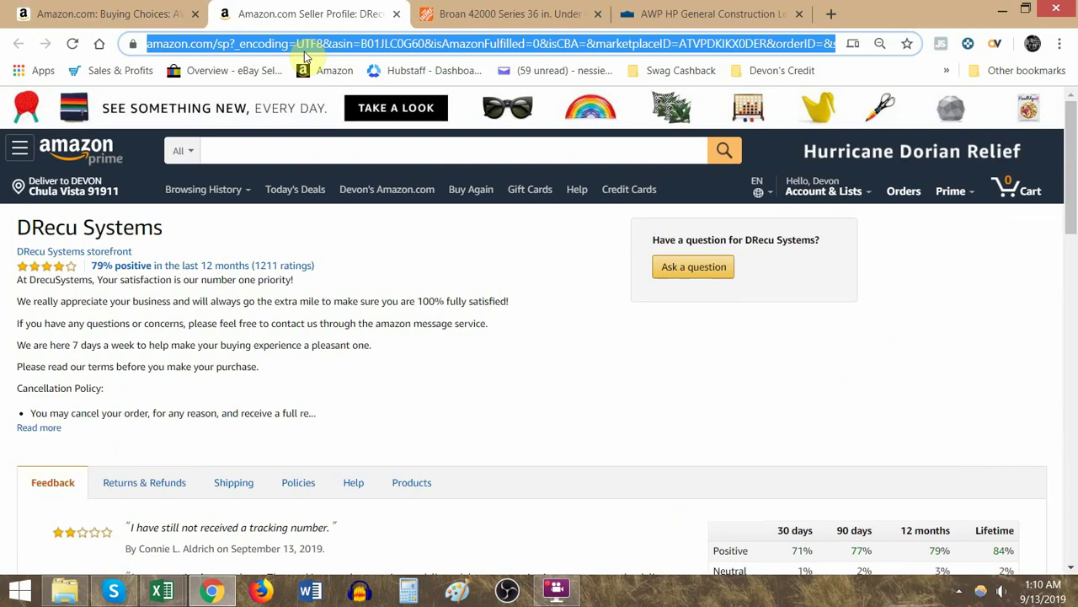
key("alt+Tab")
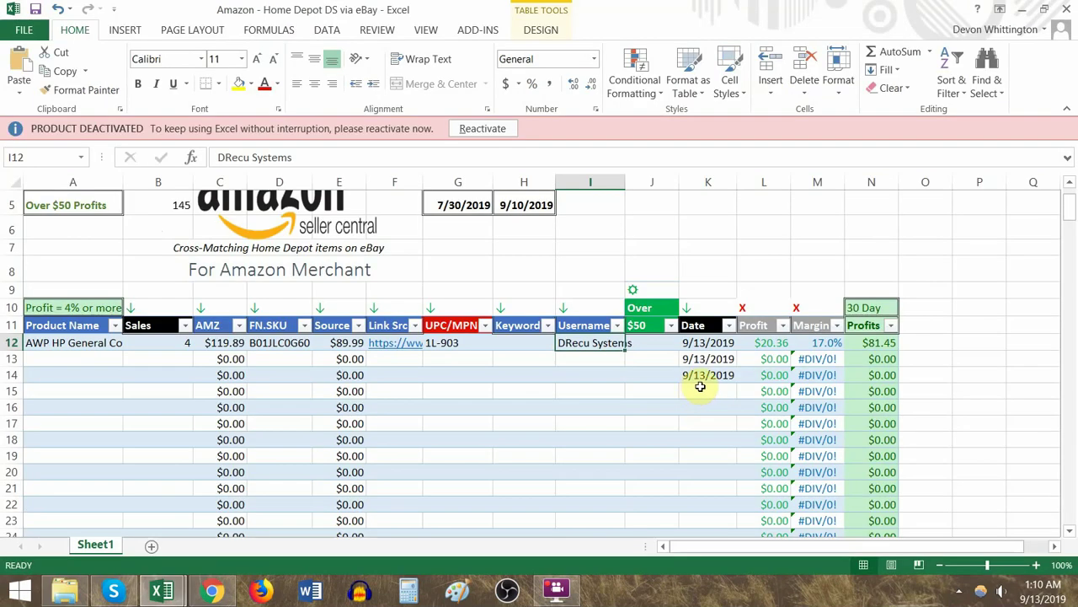
key("alt+Tab")
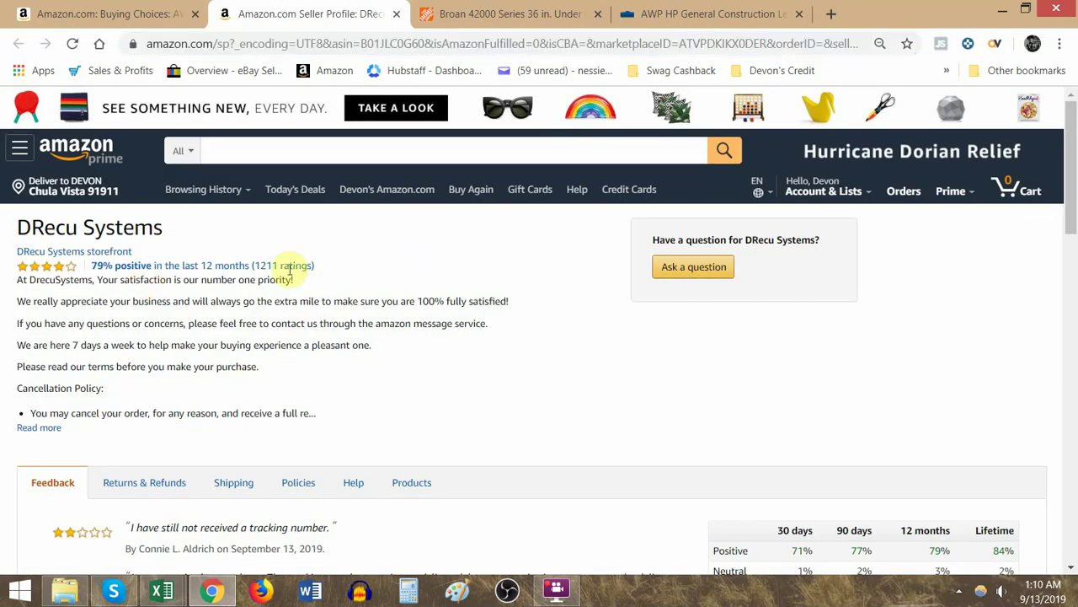
Step: Review the seller's 12-month rating, open the DRecu Systems storefront and browse its product listings
left_click_drag(17, 279, 95, 281)
left_click_drag(317, 266, 91, 263)
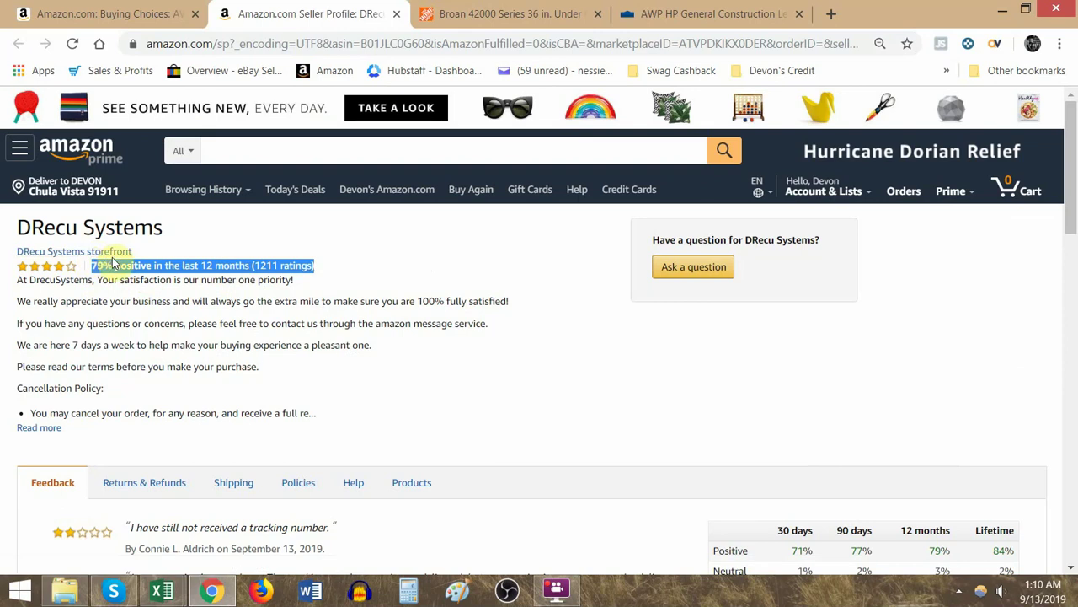
left_click(119, 252)
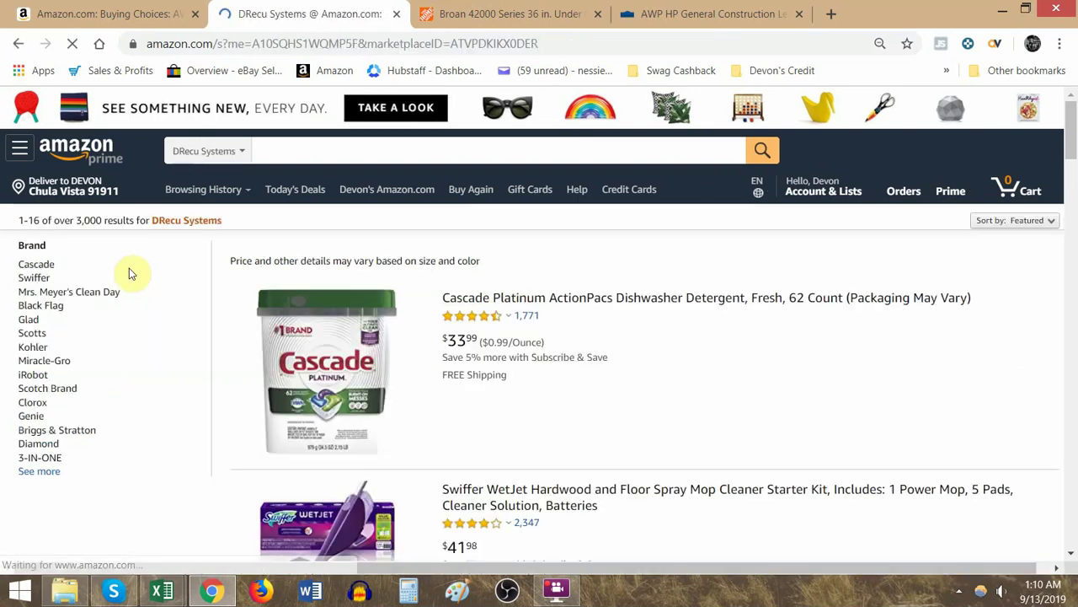
left_click_drag(75, 220, 103, 220)
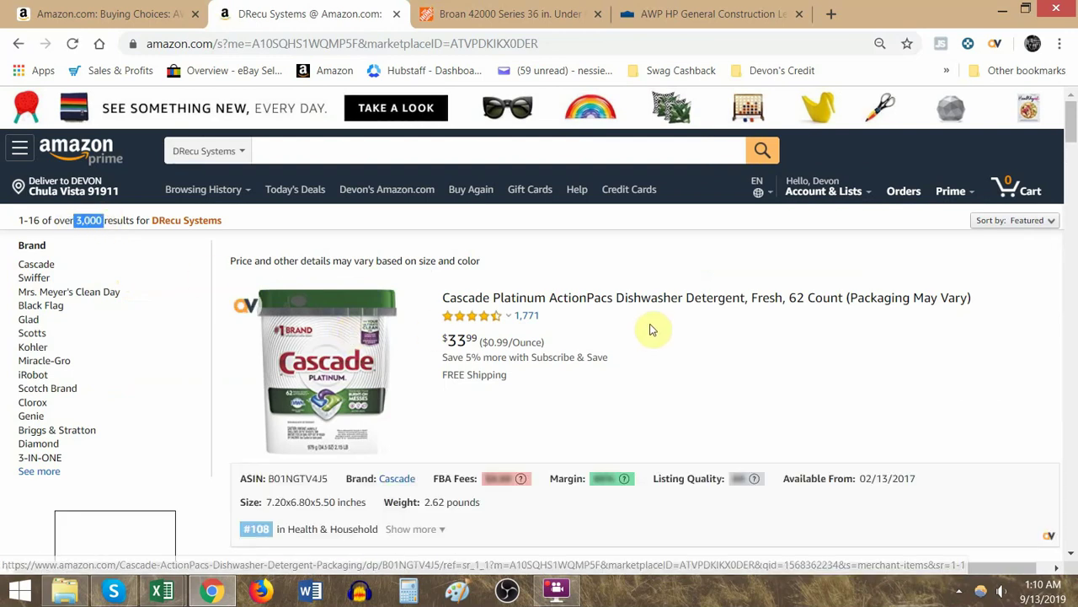
scroll(650, 330, "down", 5)
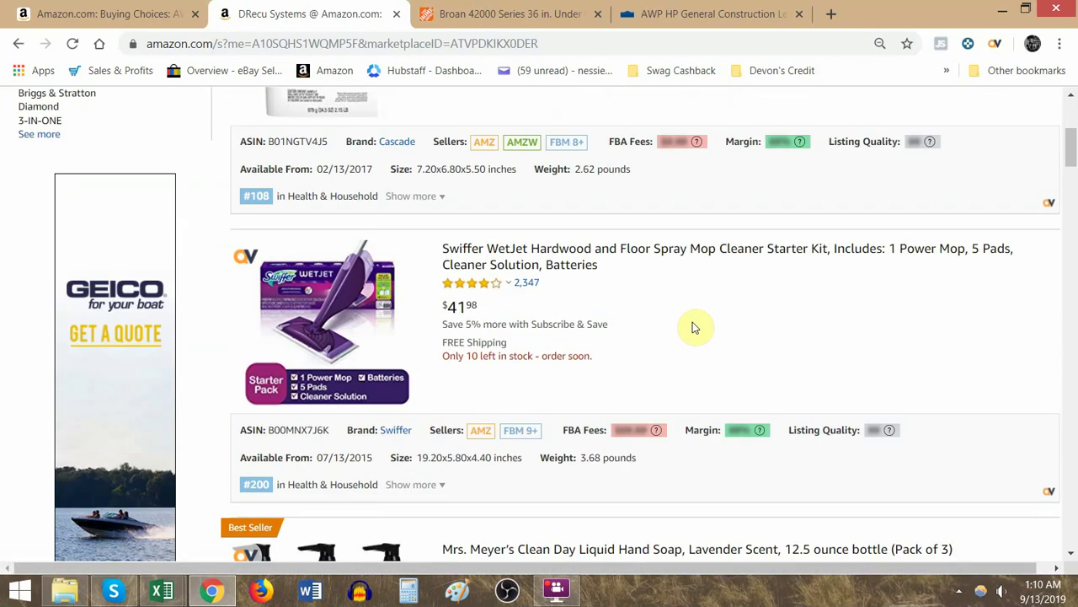
scroll(706, 329, "down", 5)
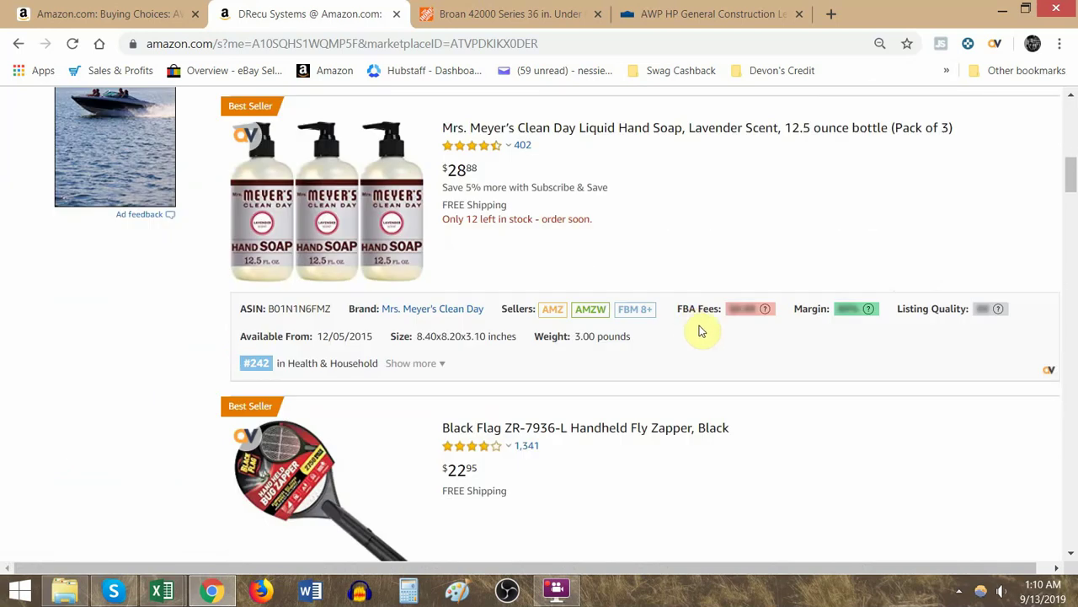
scroll(708, 335, "down", 6)
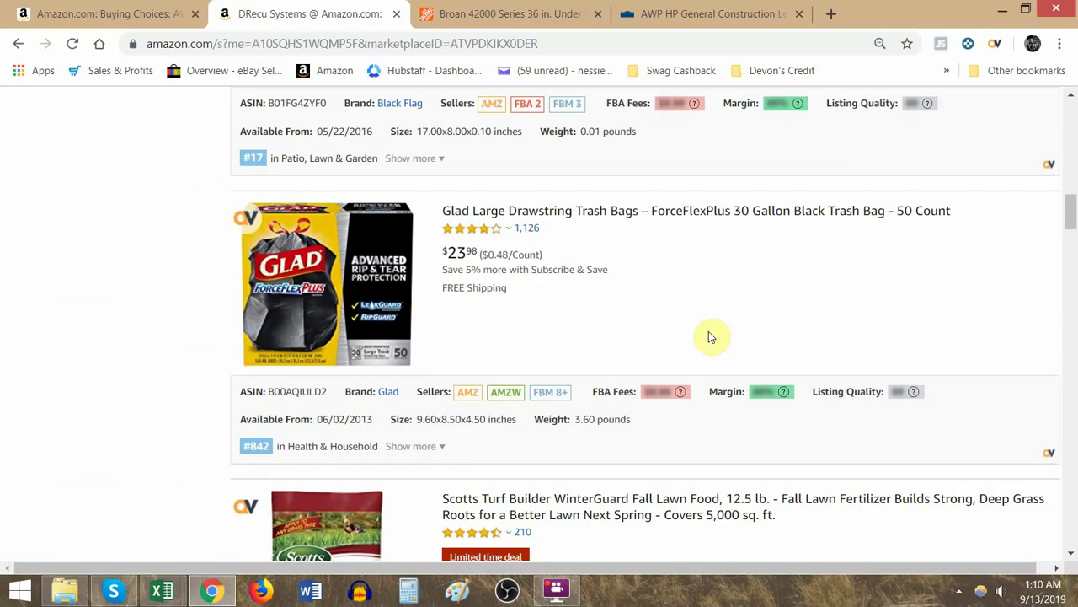
scroll(707, 331, "down", 3)
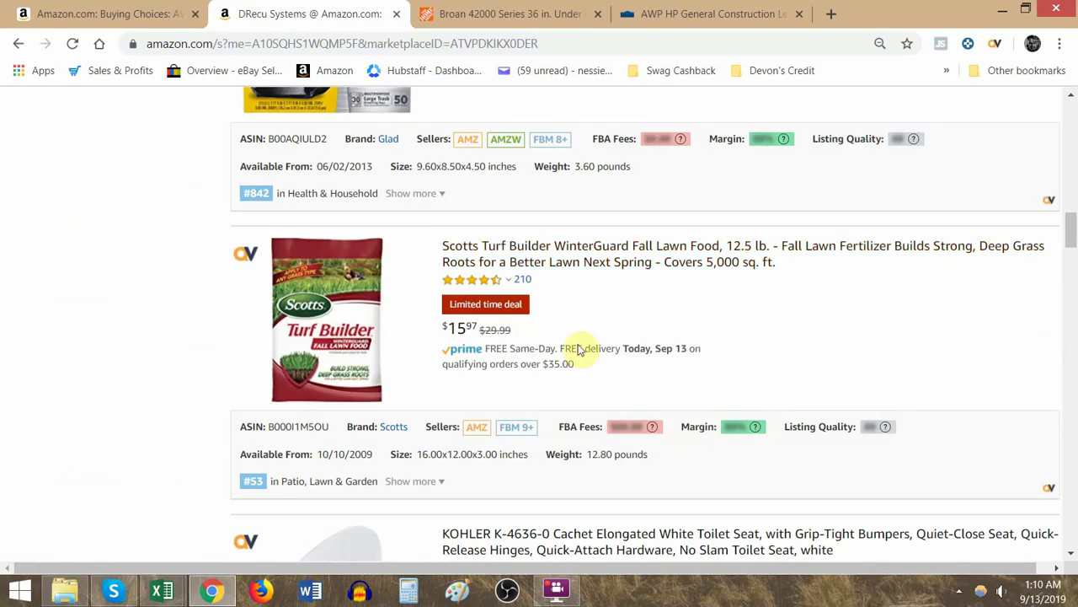
Step: Look at the Amazon Research - Home Depot workbook in Excel and recheck the storefront's result count in Chrome
mouse_move(160, 588)
left_click(154, 542)
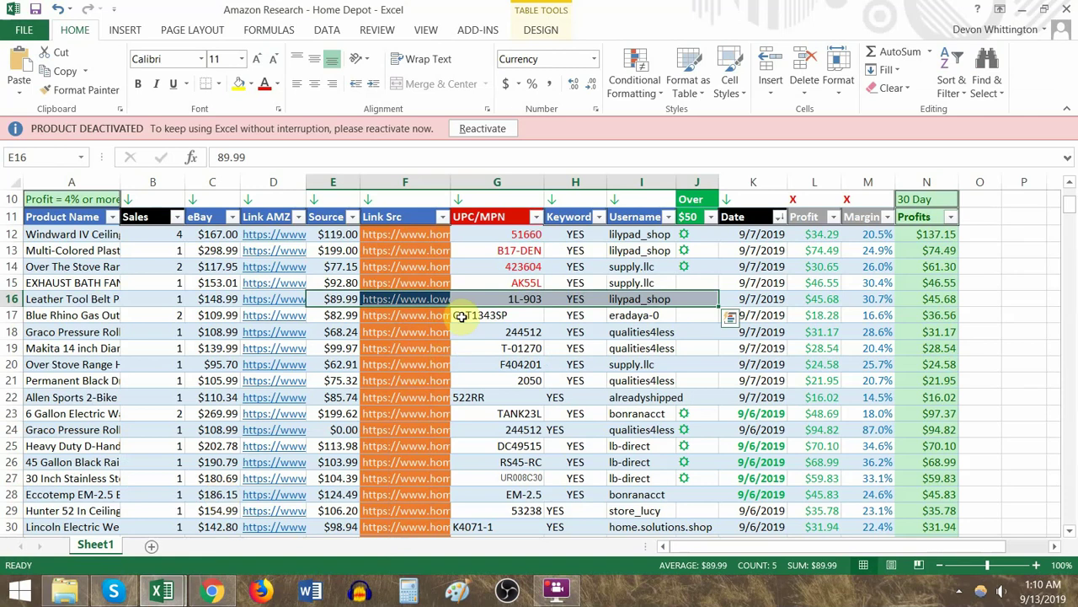
key("alt+Tab")
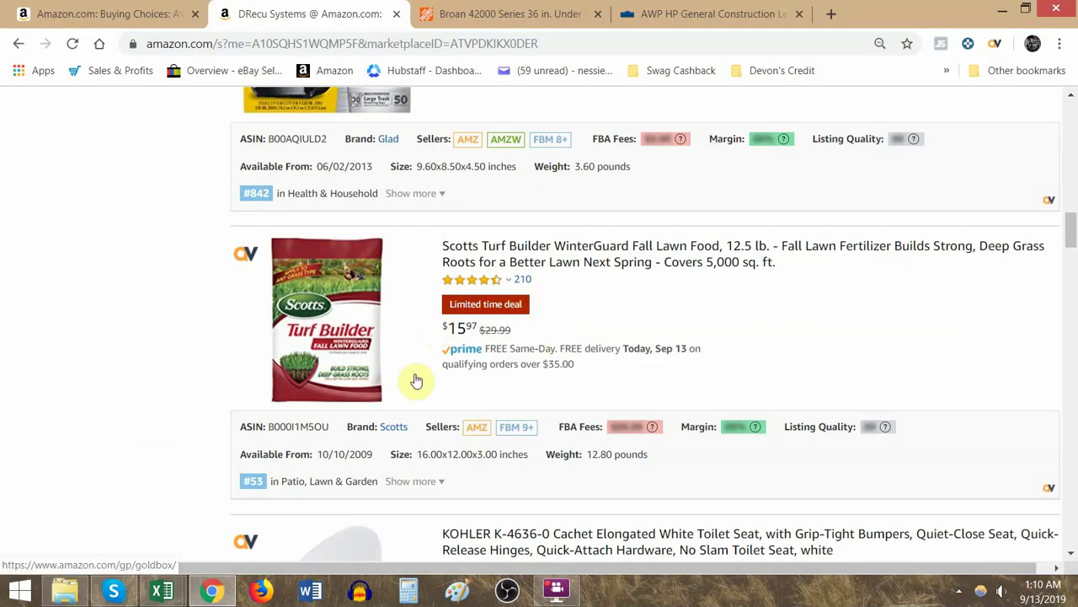
scroll(253, 278, "up", 4)
scroll(260, 280, "up", 10)
double_click(80, 221)
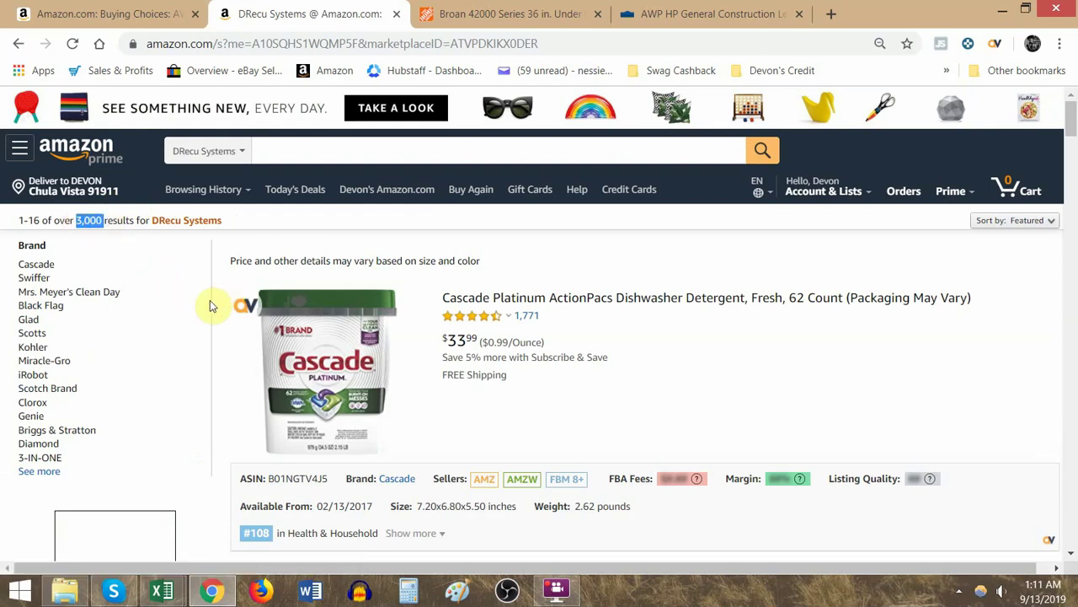
Step: Compare the seller profile's 12-month feedback rating with the number of products in the storefront
left_click(19, 43)
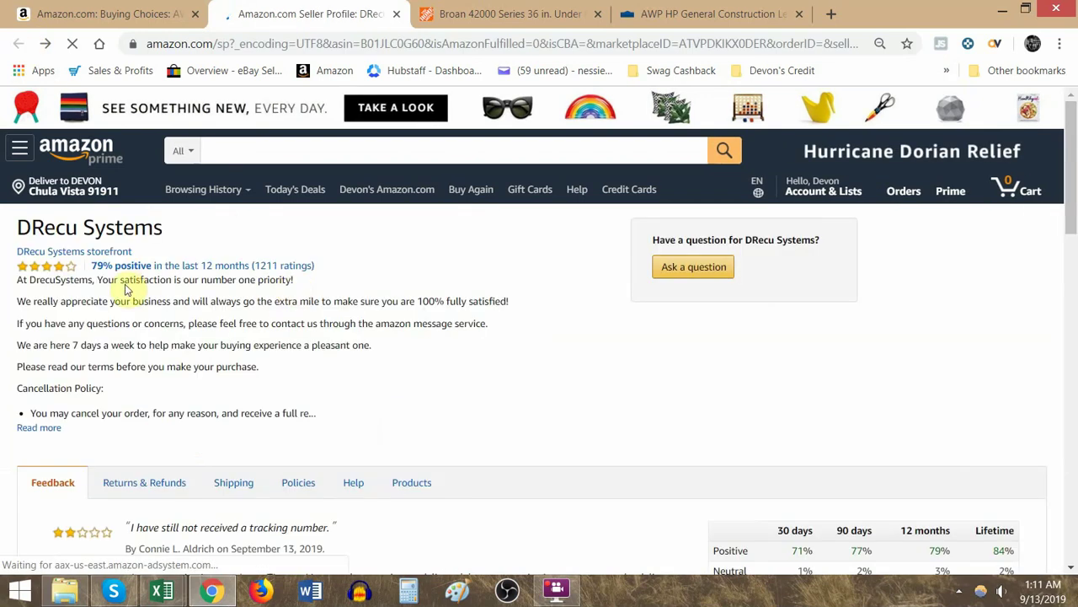
left_click_drag(89, 266, 318, 267)
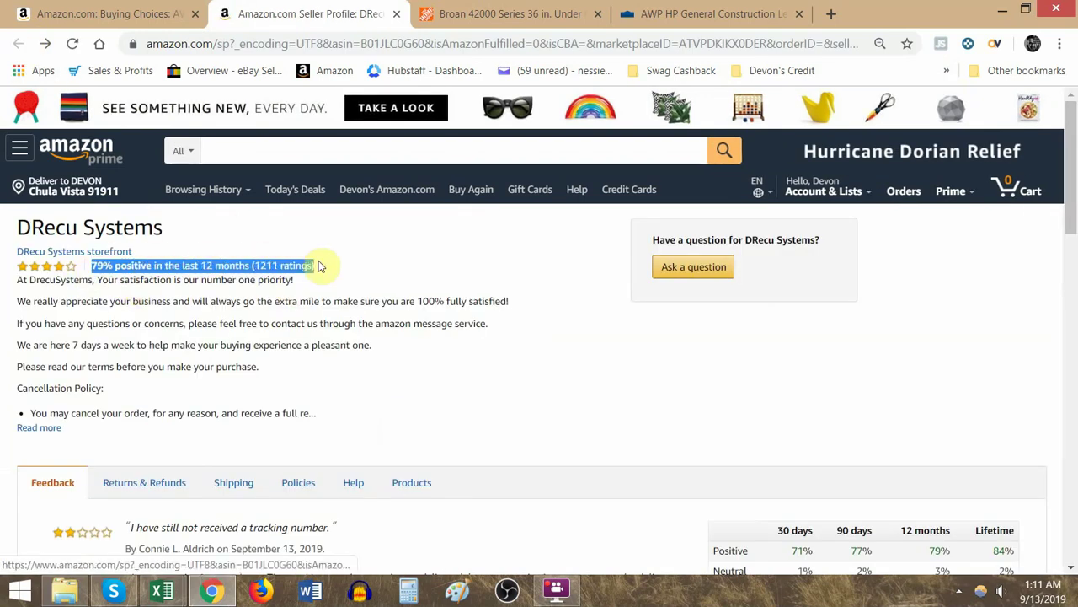
left_click(46, 46)
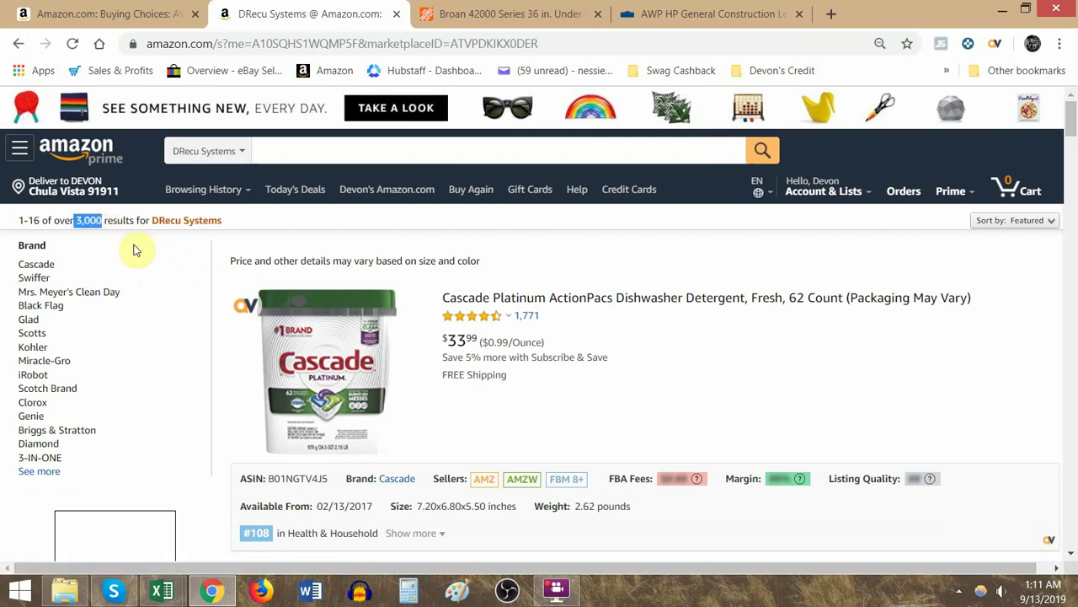
left_click(206, 282)
left_click(18, 44)
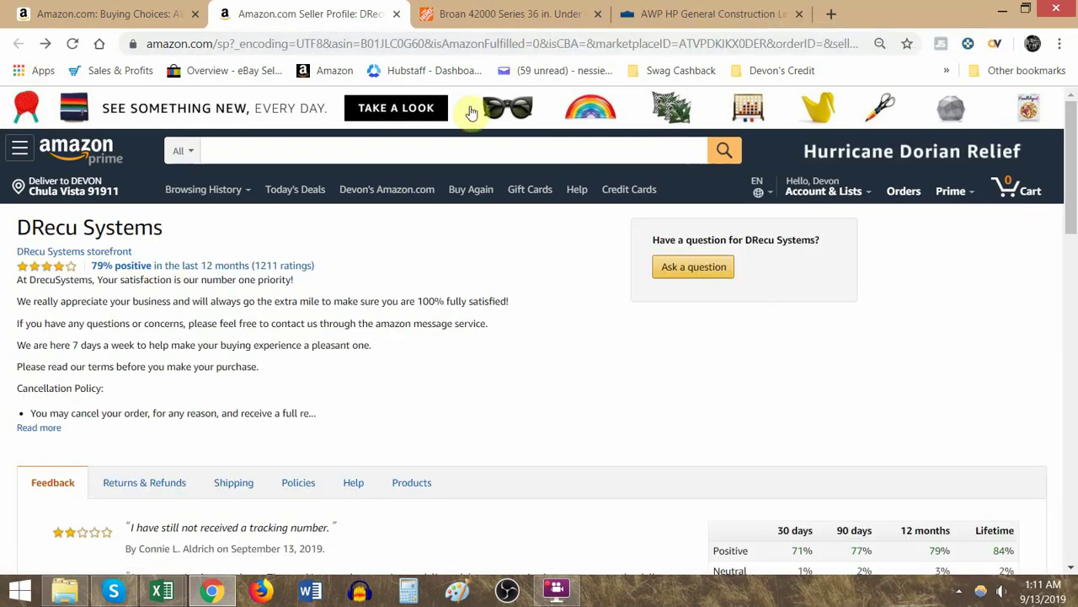
Step: Copy the seller profile's URL and rename the Username header to Seller LINK in the Amazon - Home Depot DS via eBay workbook
left_click(394, 46)
key("alt+Tab")
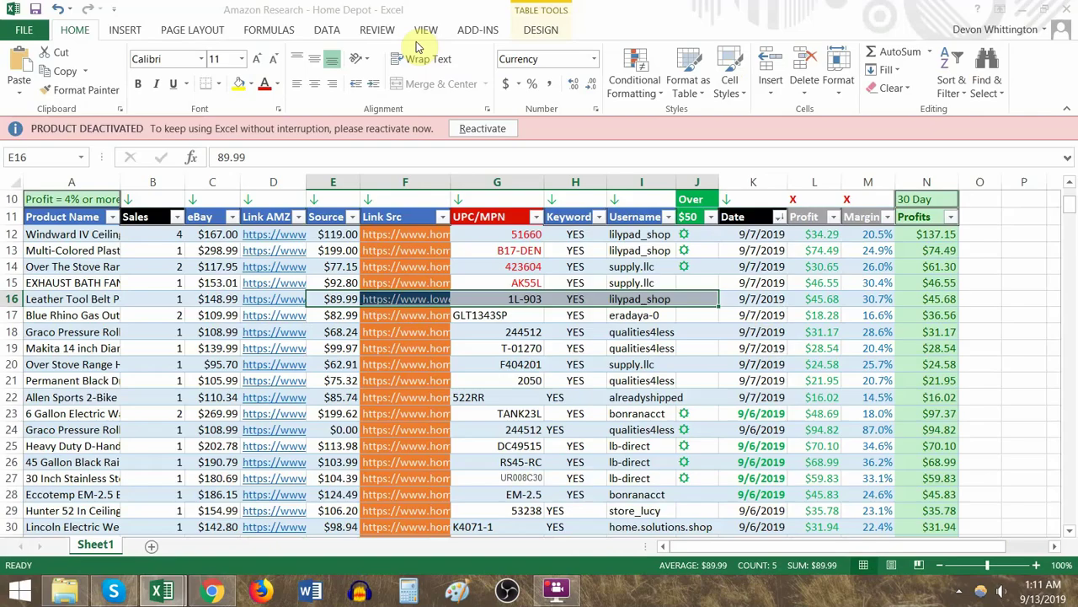
left_click(161, 591)
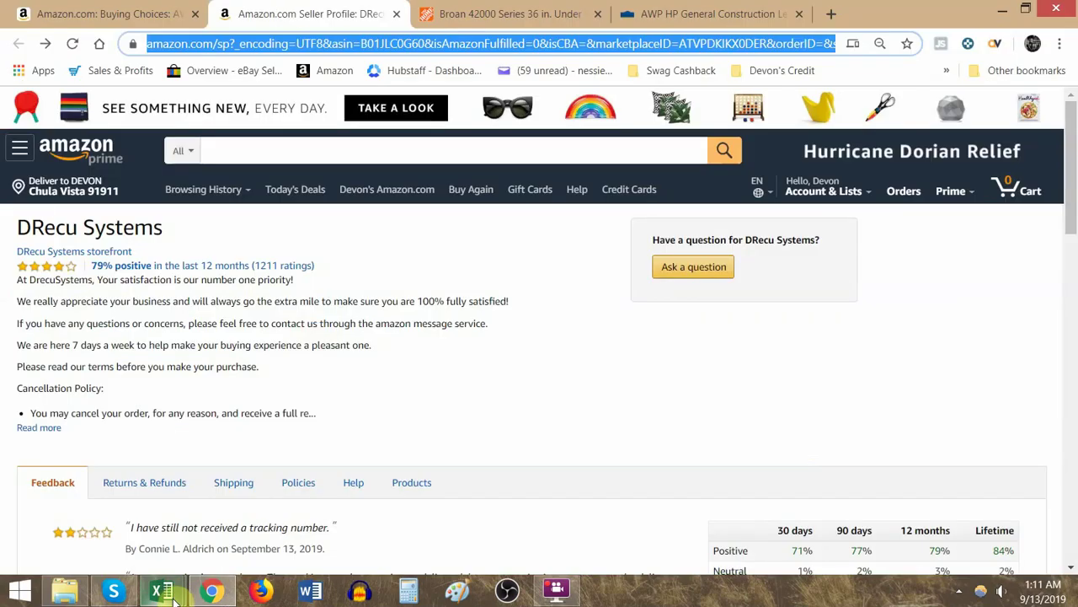
left_click(290, 506)
left_click(609, 331)
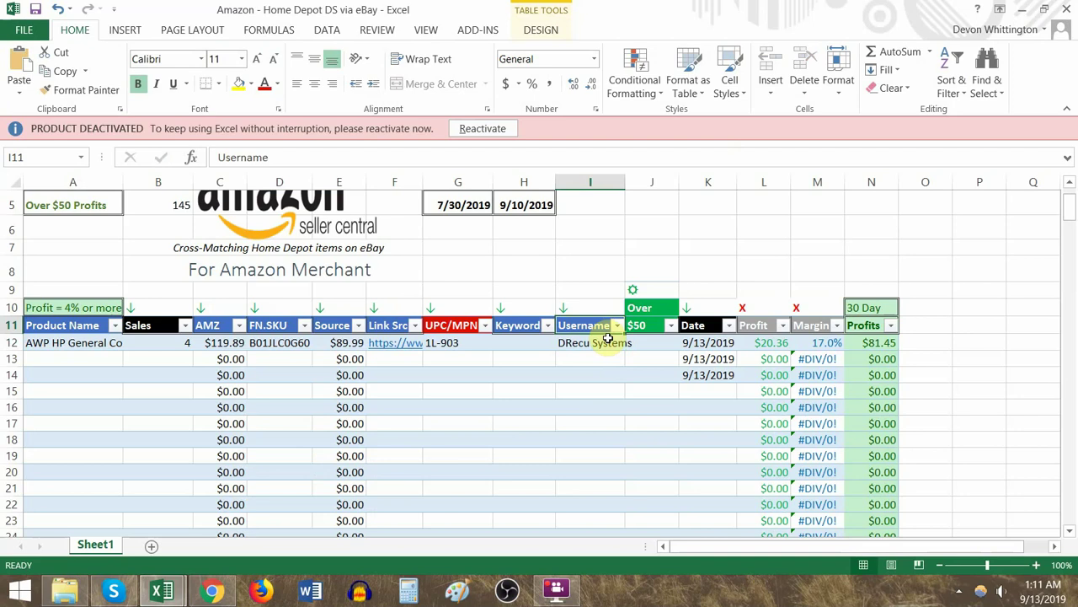
type("S")
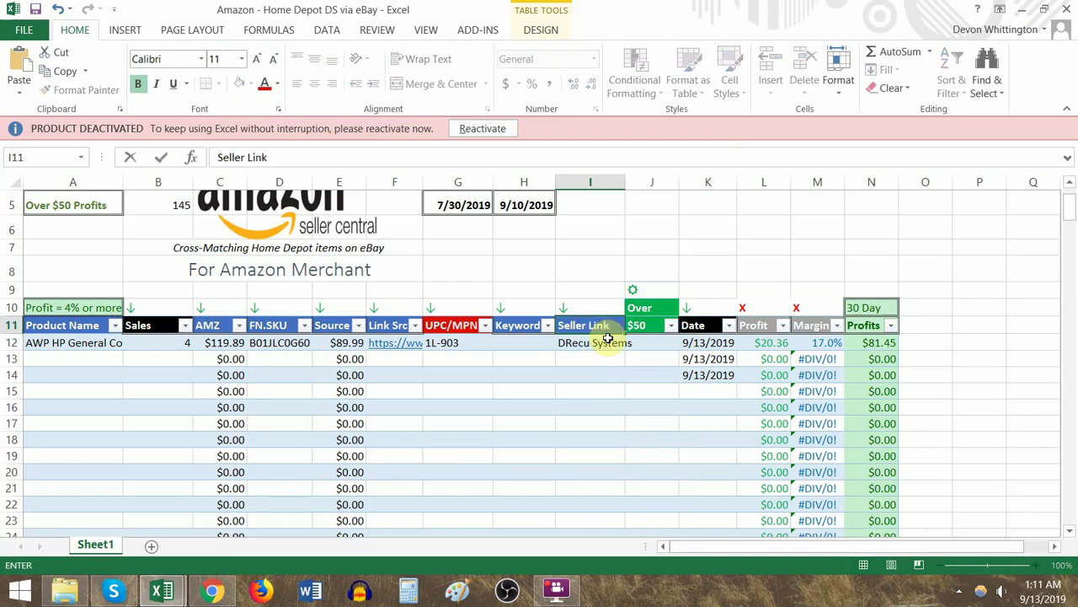
type("eller LINK")
key("Return")
Step: Replace the seller name in cell I12 with the copied profile URL and check the seller page in Chrome
key("Delete")
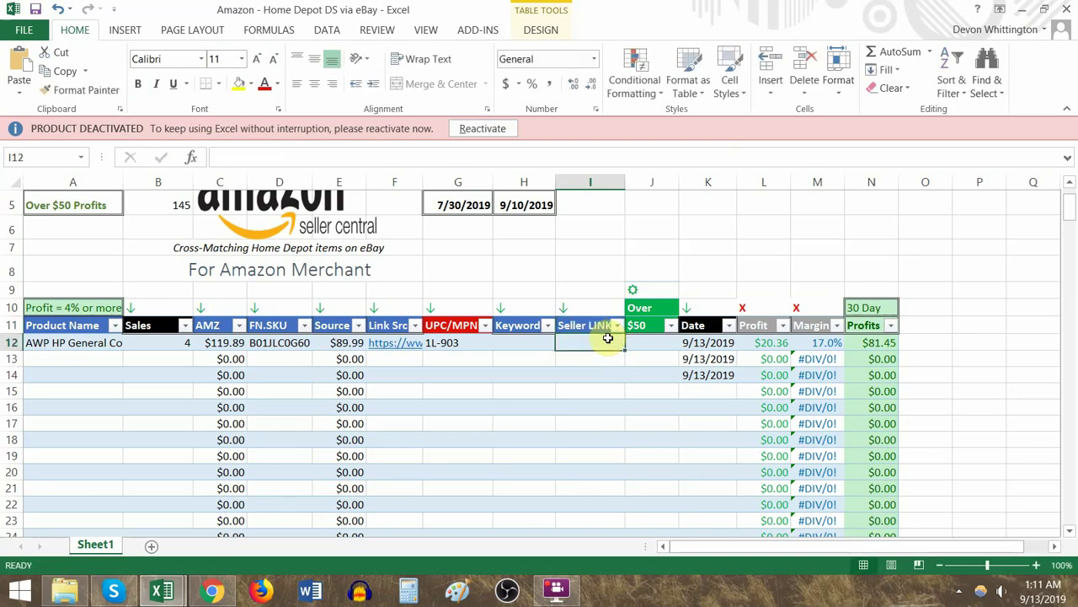
key("ctrl+v")
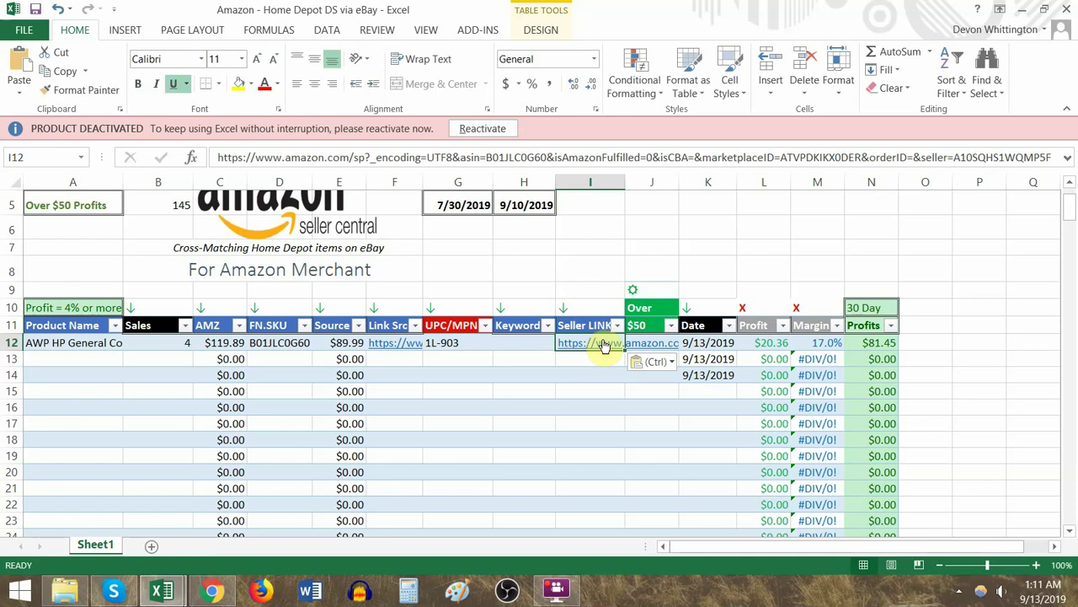
left_click(602, 347)
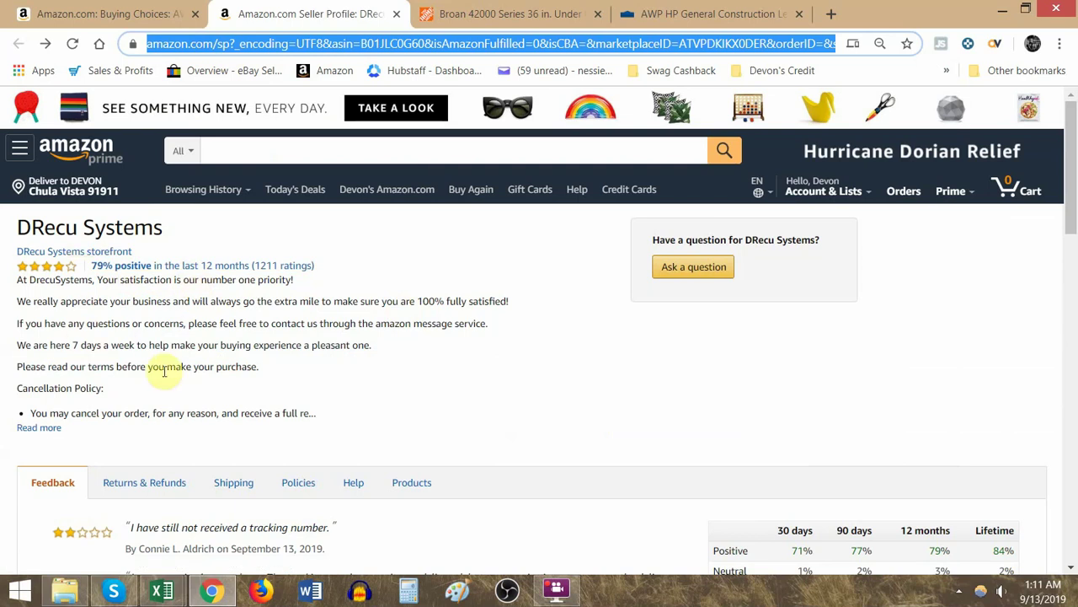
key("alt+Tab")
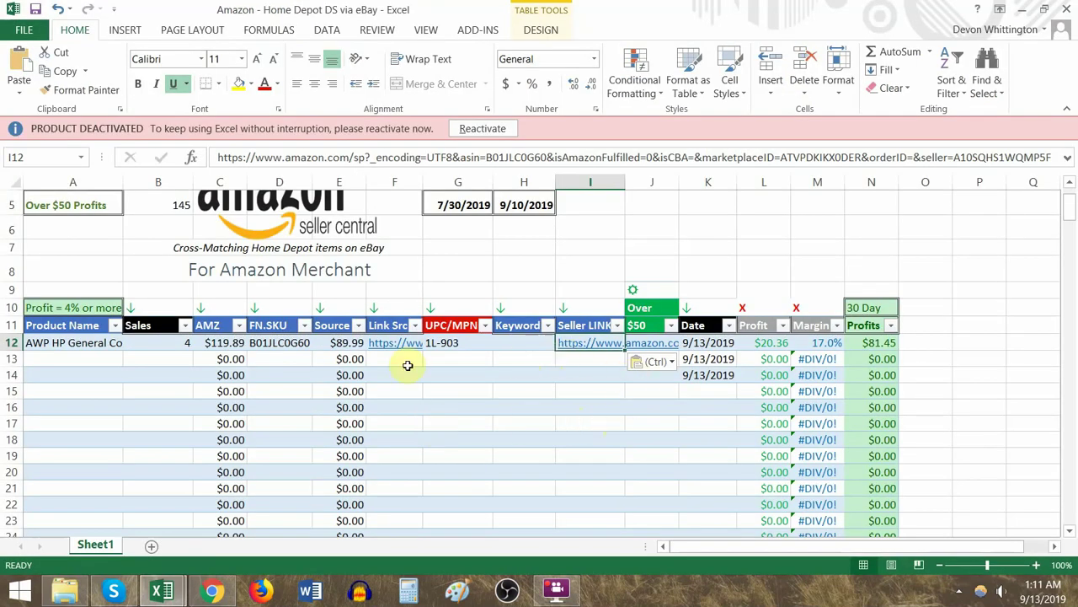
Step: Select the next empty Product Name cell in the workbook and close the DRecu Systems seller profile tab in Chrome
left_click(95, 354)
key("alt+Tab")
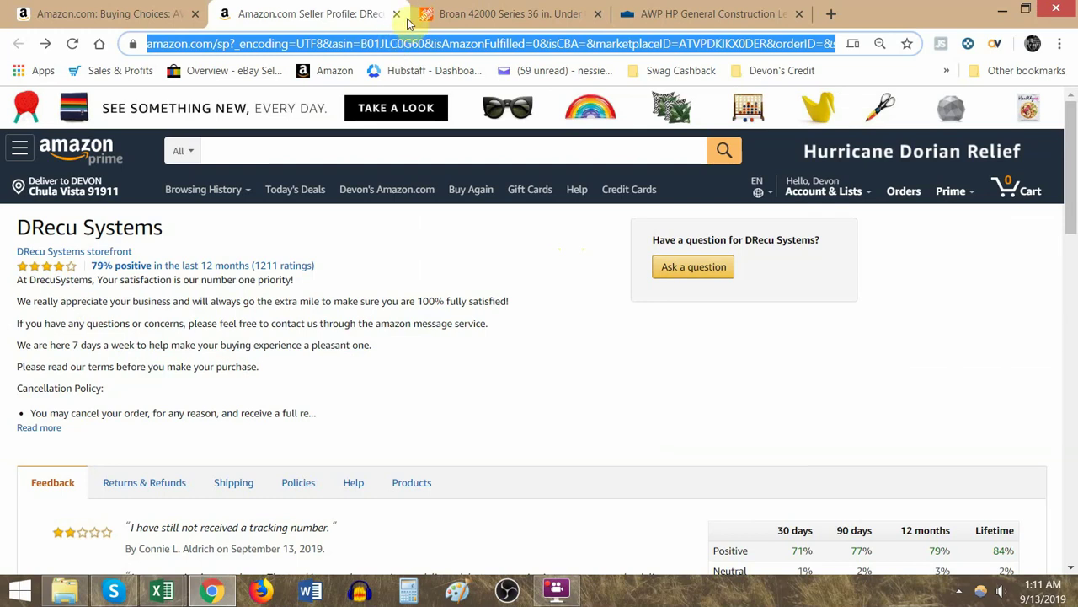
left_click(397, 14)
Step: Apply a green cell style to the Leather Tool Belt row, from Product Name to Date, in the Amazon Research - Home Depot workbook
key("alt+Tab")
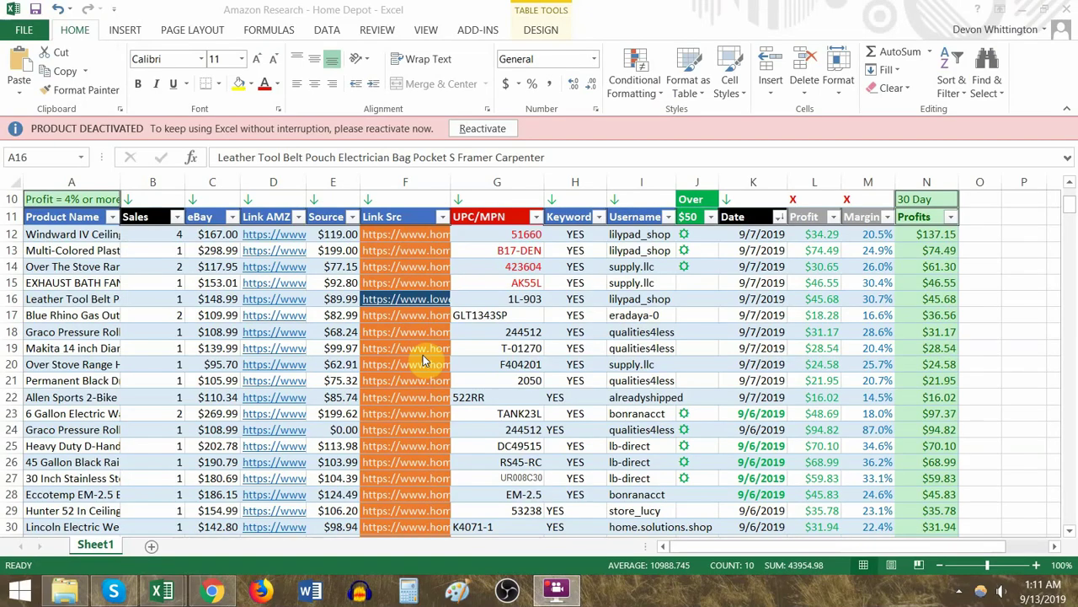
left_click_drag(49, 301, 219, 299)
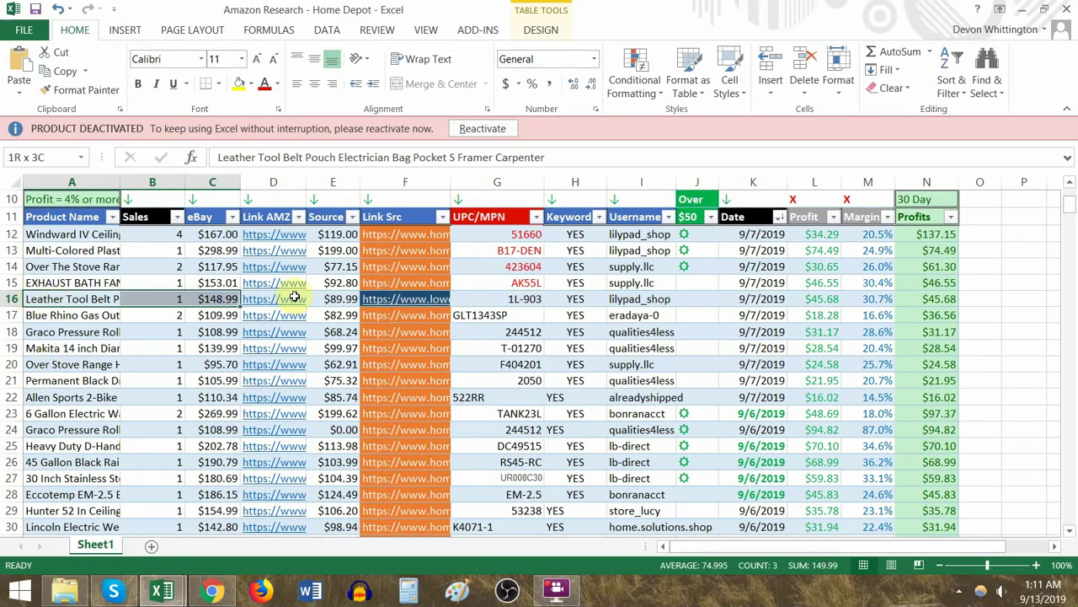
left_click_drag(294, 298, 778, 300)
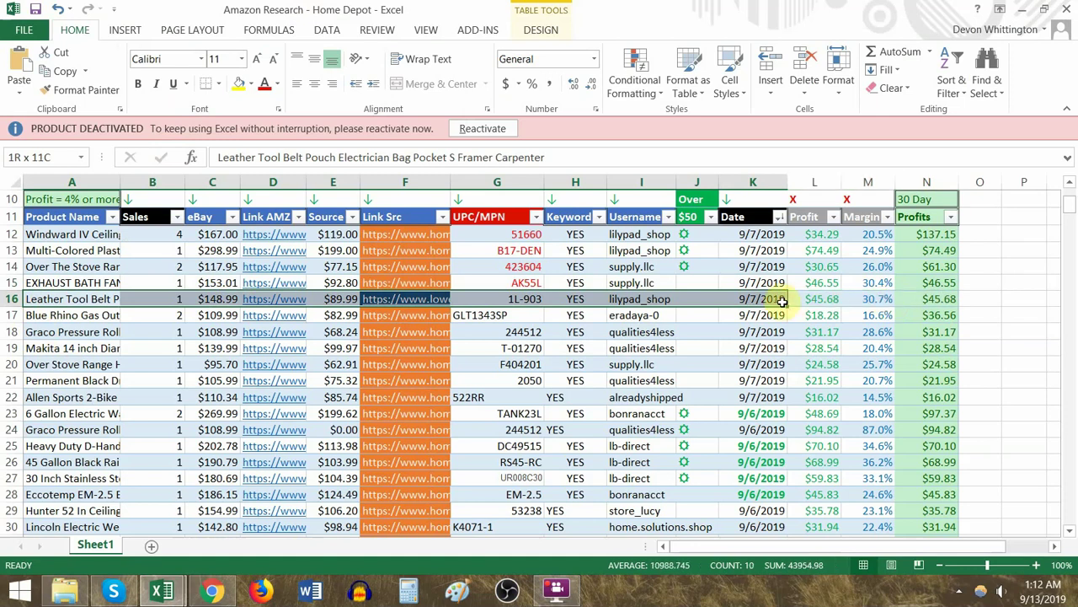
left_click(726, 81)
left_click(731, 132)
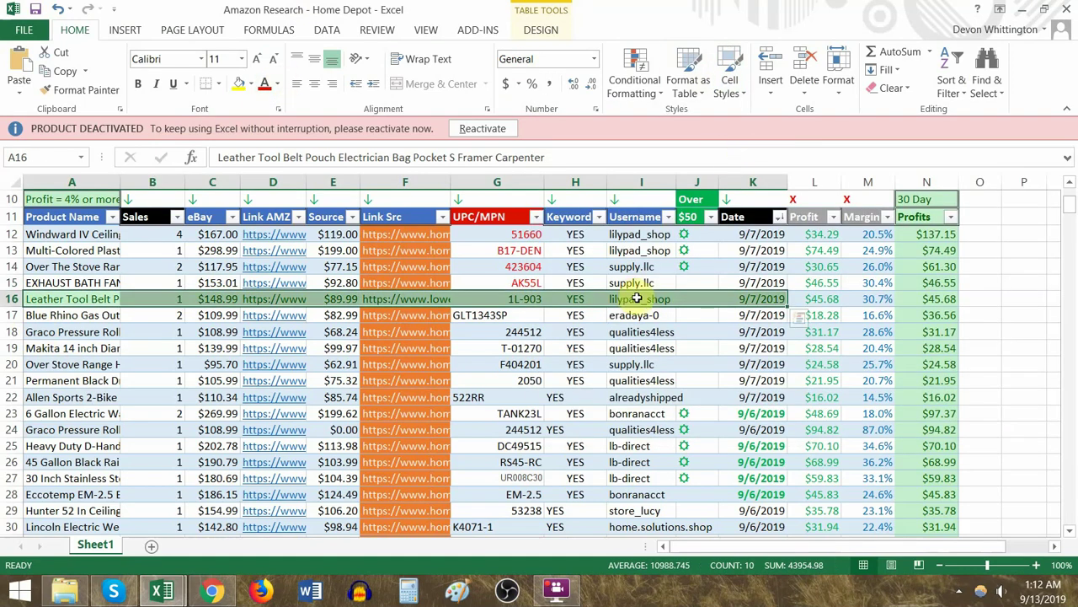
Step: Copy the UPC/MPN code GLT1343SP of the Blue Rhino row from cell G17
left_click_drag(526, 279, 526, 268)
left_click(522, 300)
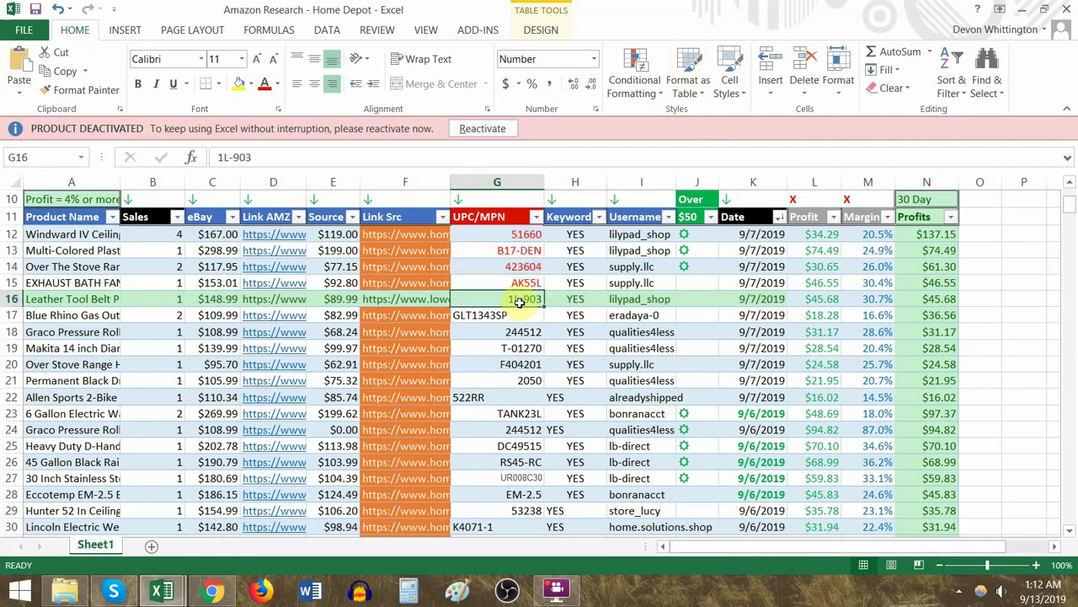
left_click(529, 320)
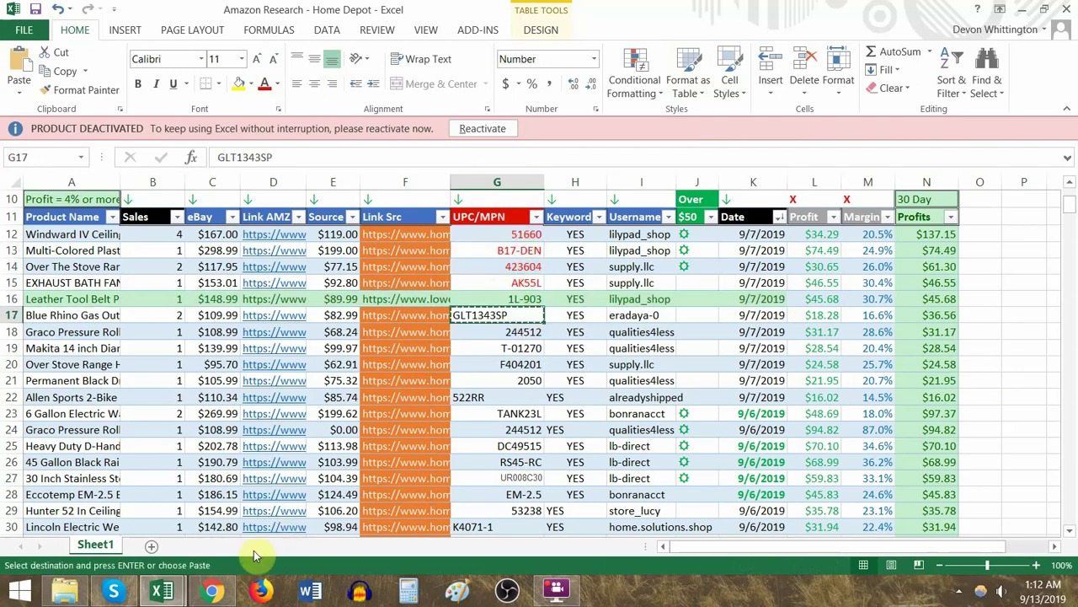
Step: Switch to Chrome, return to the Amazon home page and search for GLT1343SP
left_click(211, 589)
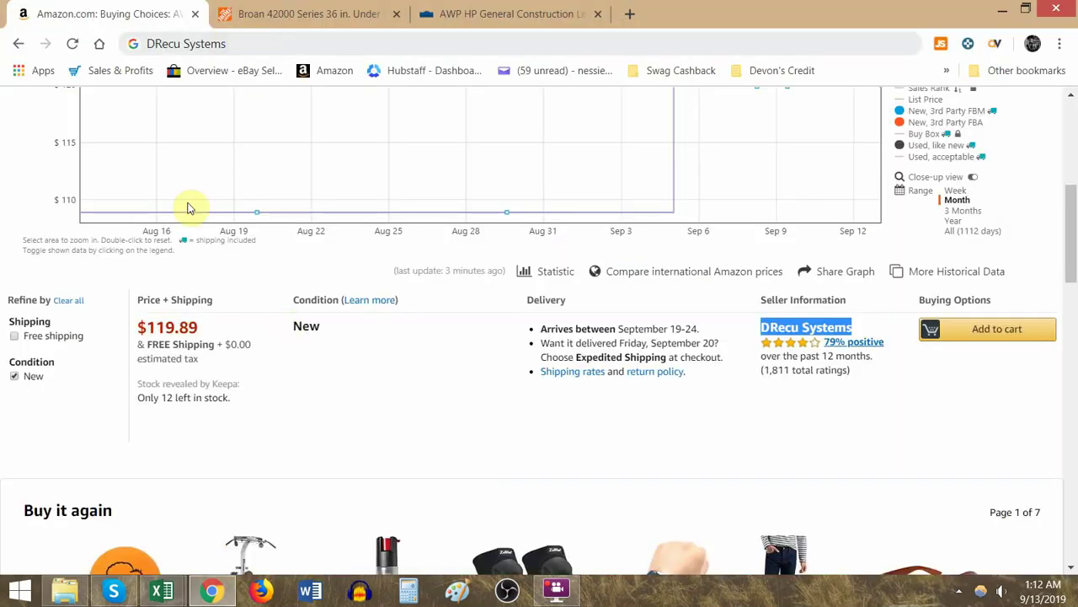
scroll(188, 208, "up", 5)
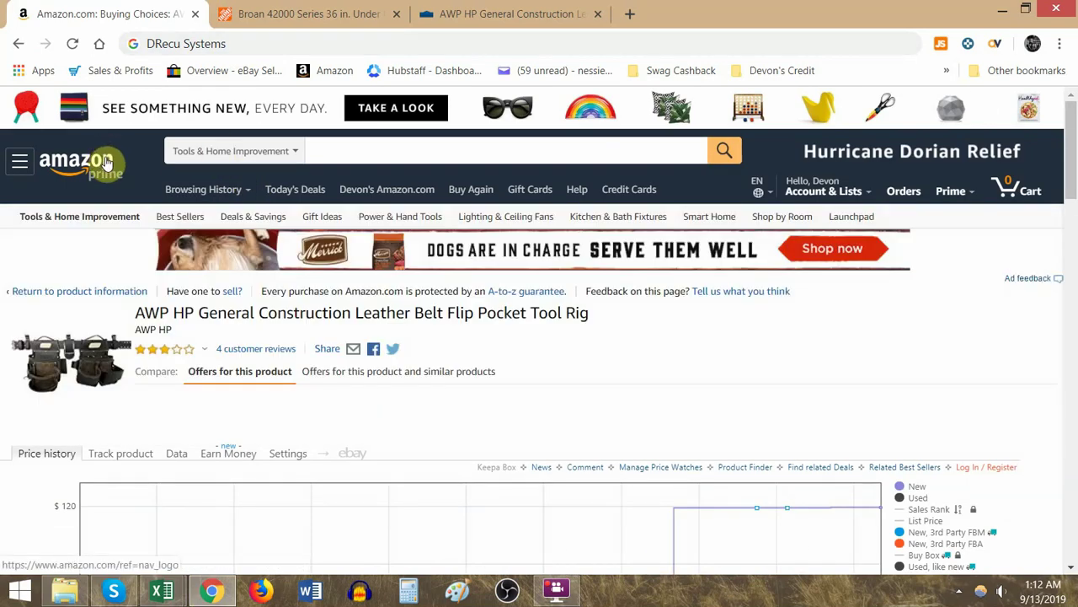
left_click(107, 162)
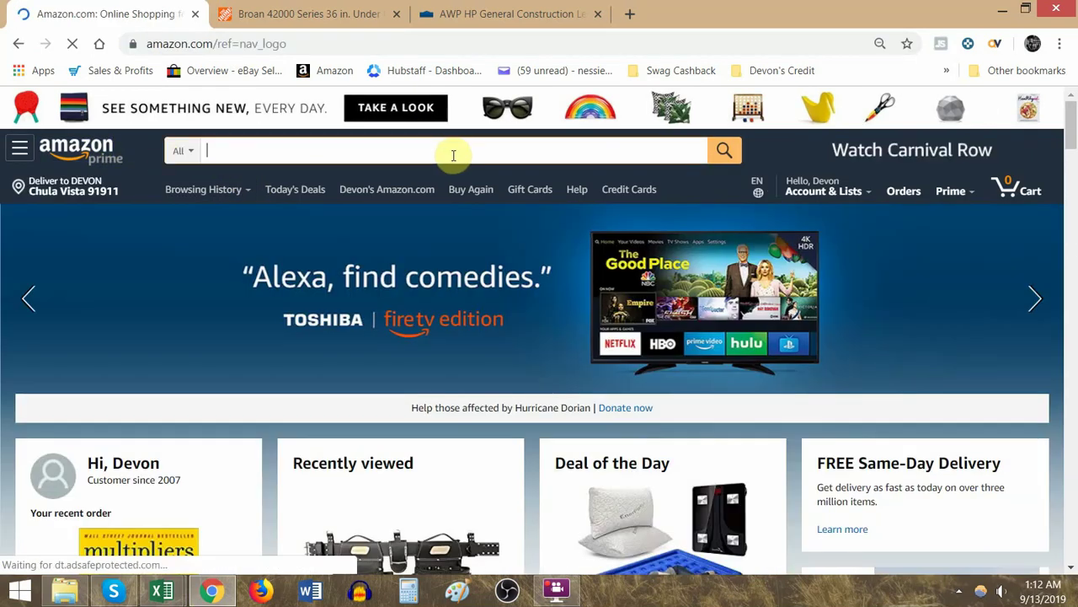
type("GLT1343SP")
key("Return")
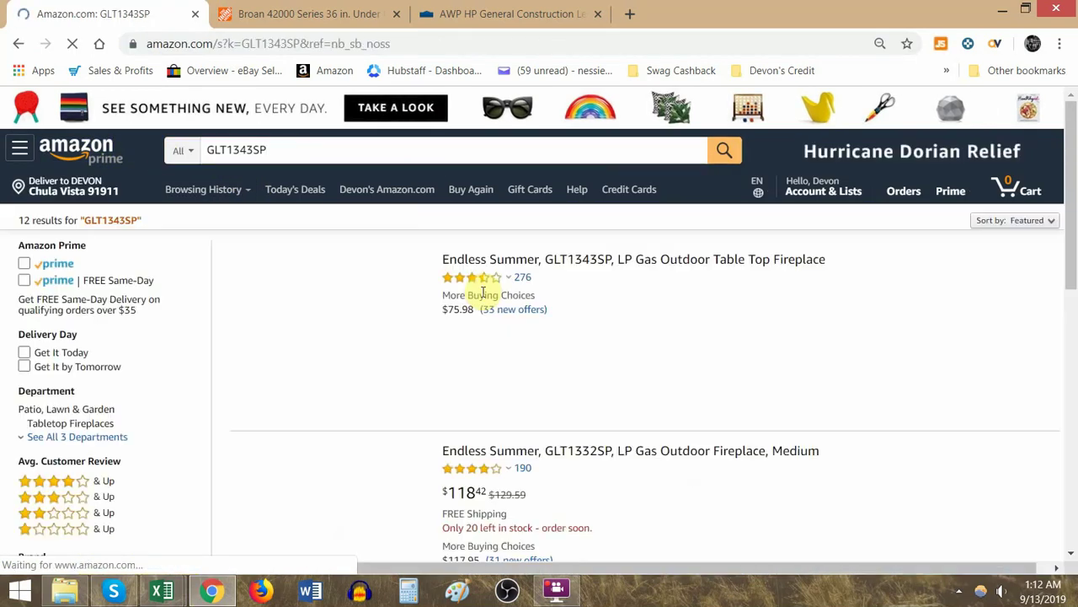
Step: Find GLT1343SP on the Amazon results page and look through the highlighted matches
scroll(603, 334, "down", 1)
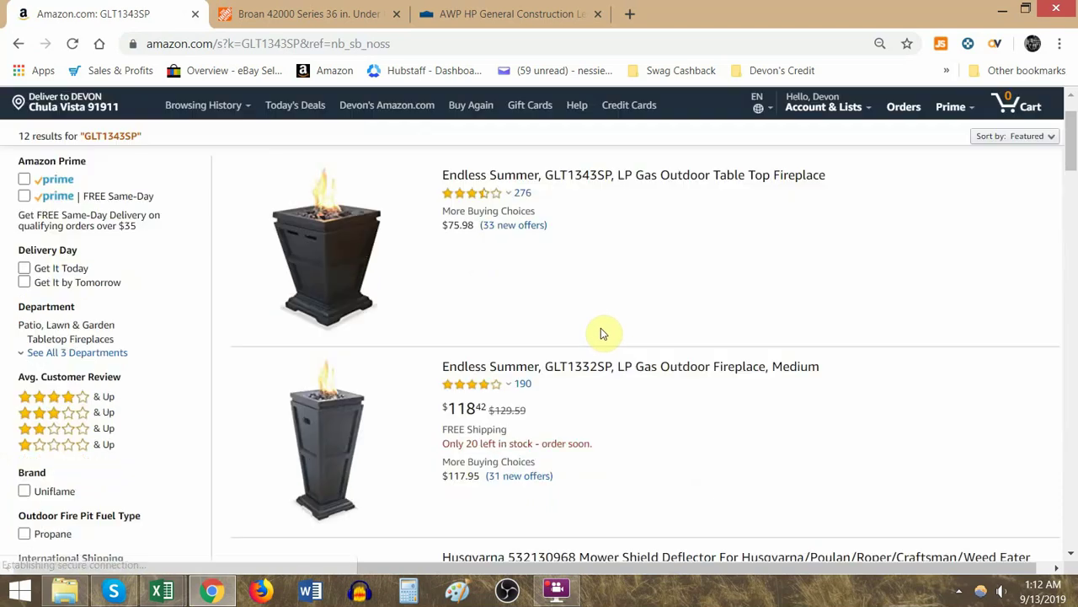
key("ctrl+f")
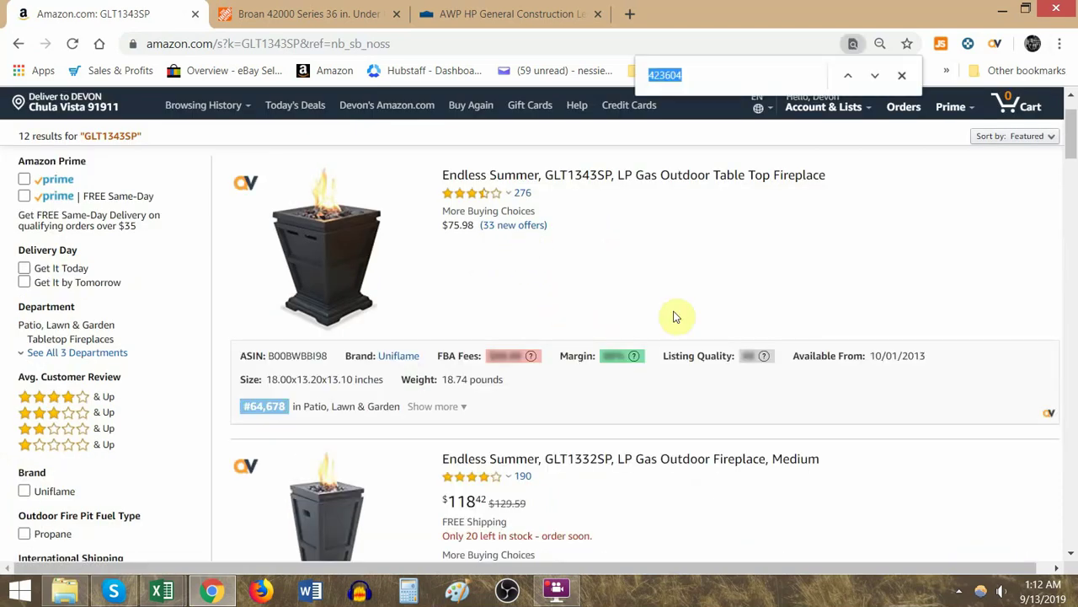
type("GLT1343SP")
scroll(598, 320, "down", 2)
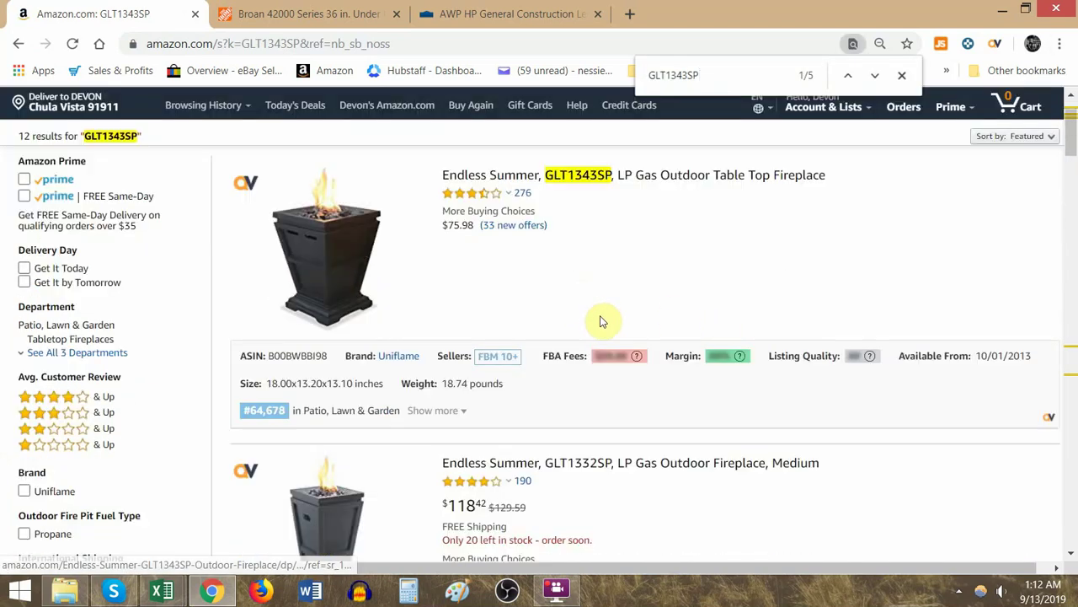
scroll(608, 379, "down", 9)
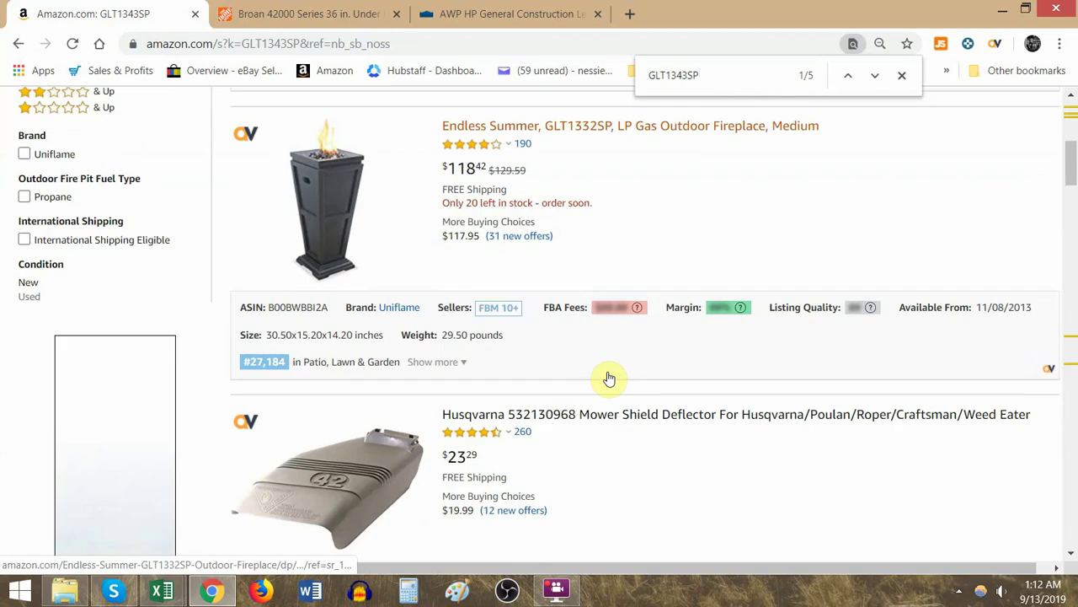
scroll(618, 253, "down", 9)
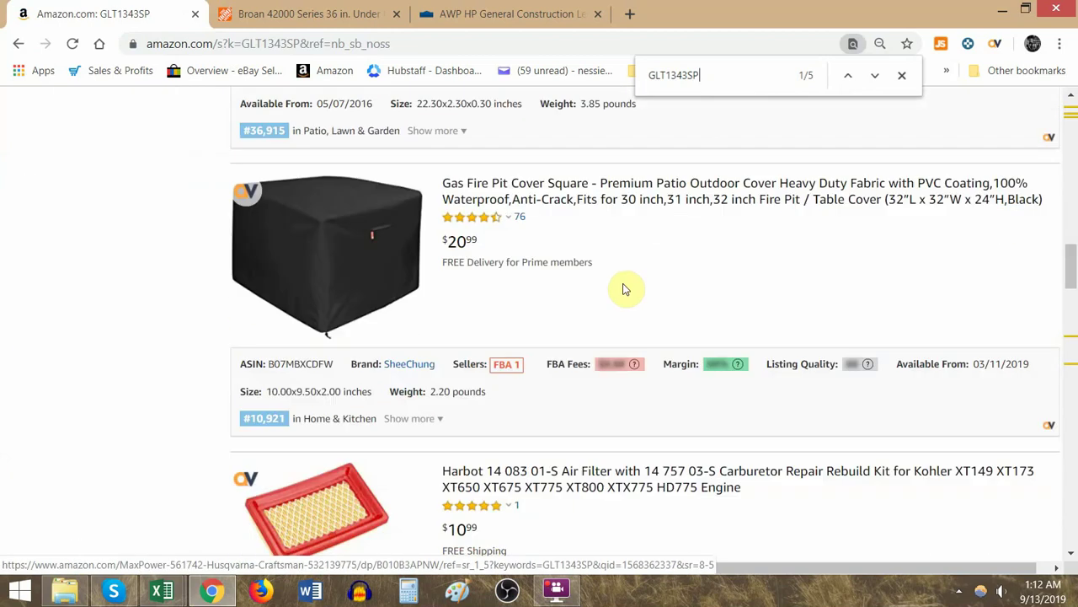
left_click(1073, 348)
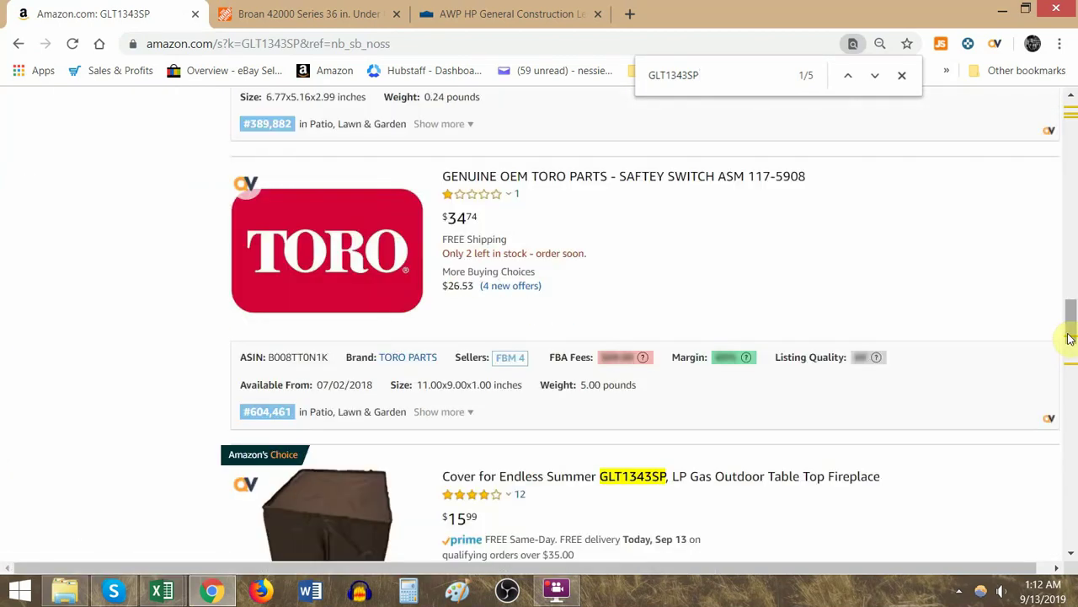
left_click_drag(1073, 346, 1072, 379)
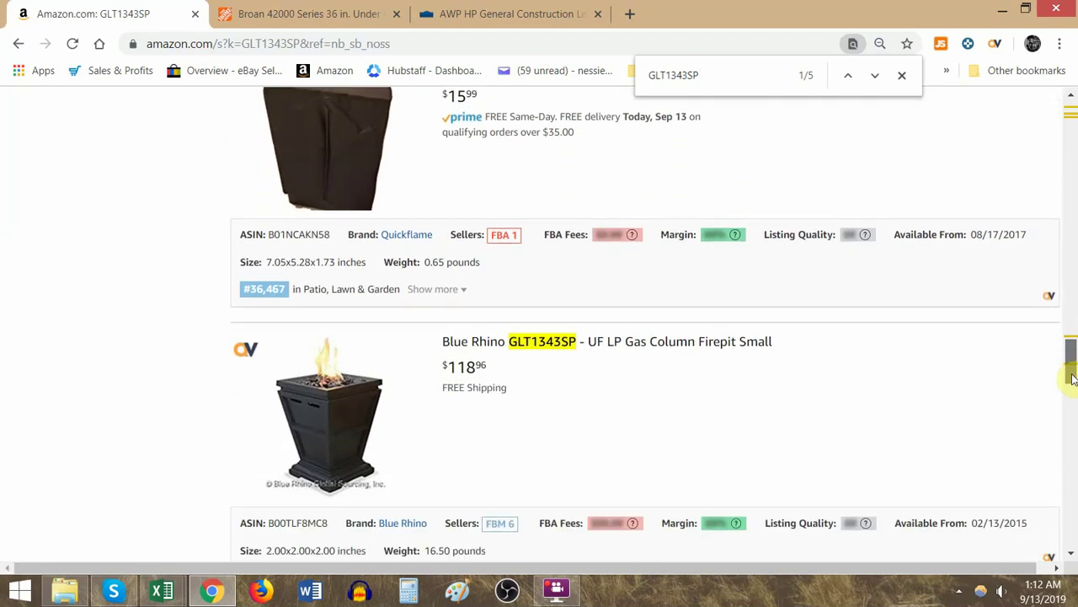
Step: Open the Blue Rhino GLT1343SP, Endless Summer GLT1332SP and Endless Summer GLT1343SP listings in separate new tabs
middle_click(640, 341)
left_click_drag(1072, 358, 1072, 160)
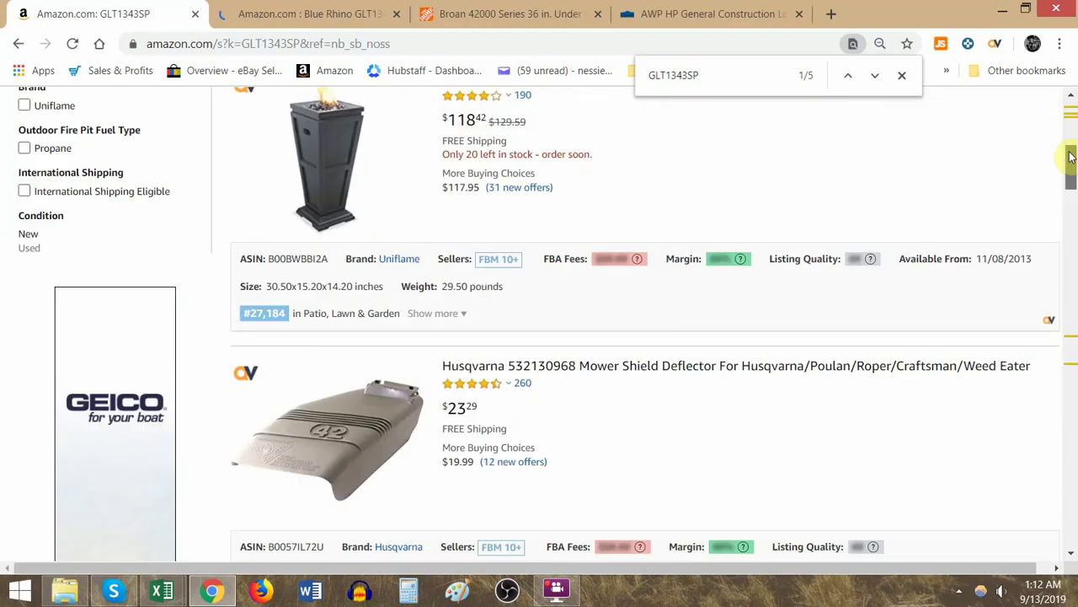
middle_click(566, 177)
scroll(612, 220, "up", 4)
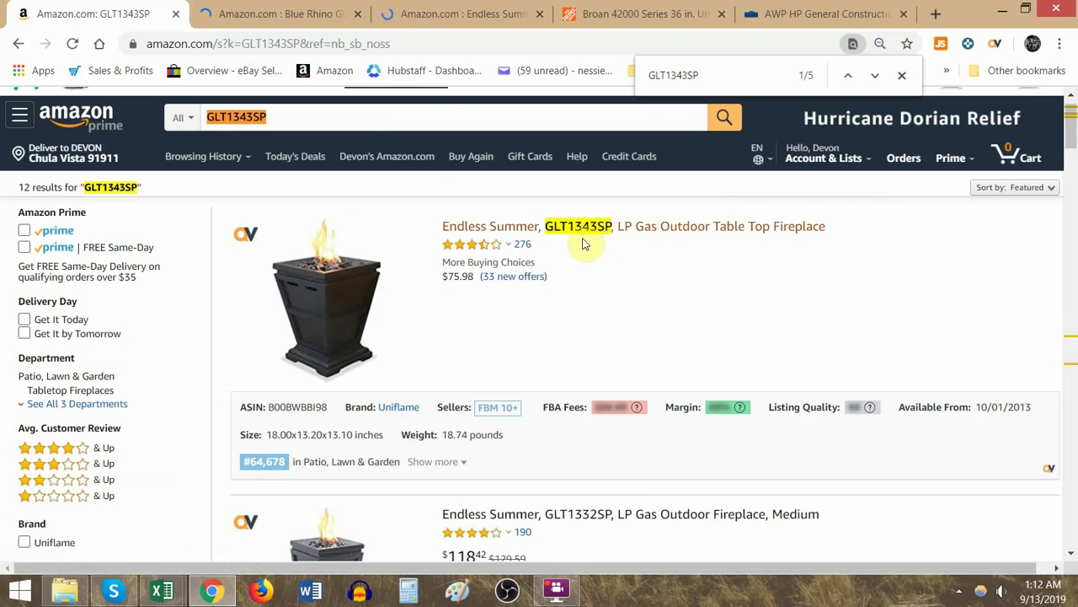
middle_click(556, 226)
Step: Close the Amazon results tab and find GLT1343SP within the newly opened product listings
key("ctrl+w")
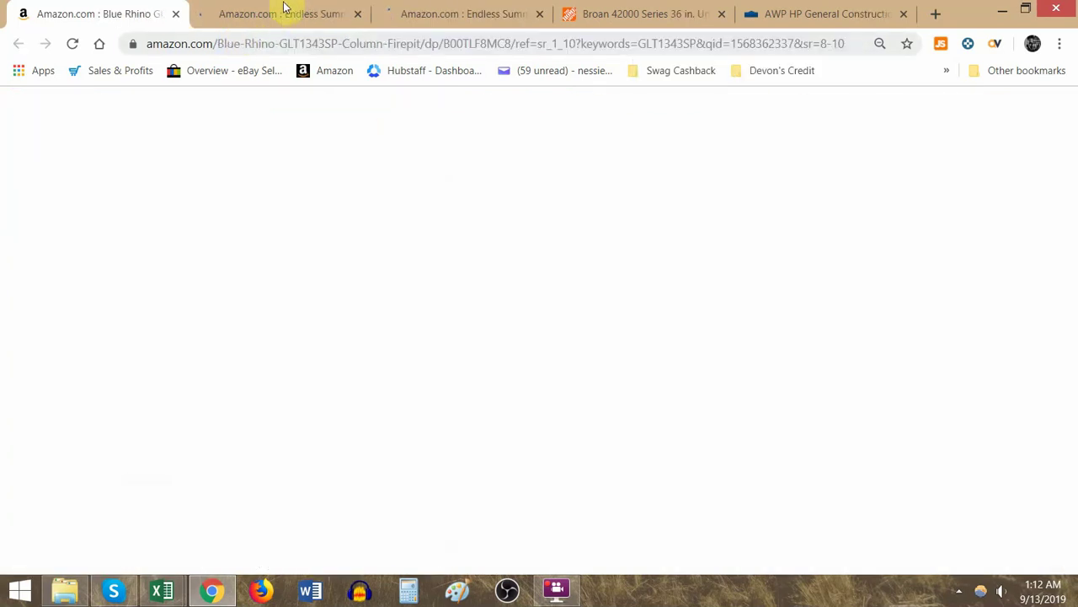
key("ctrl+f")
left_click(285, 10)
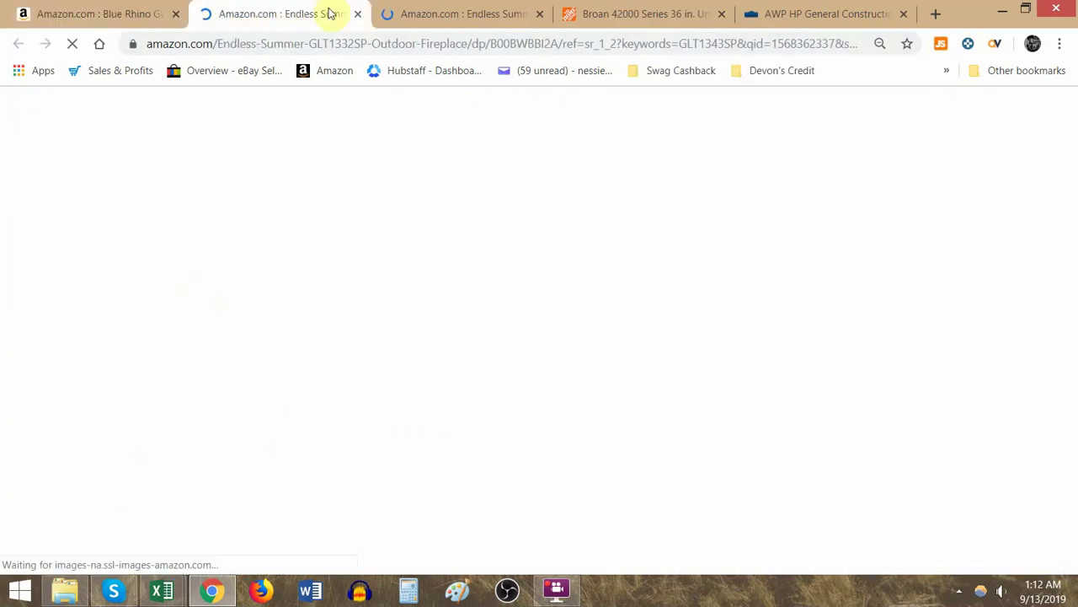
key("ctrl+f")
left_click(479, 8)
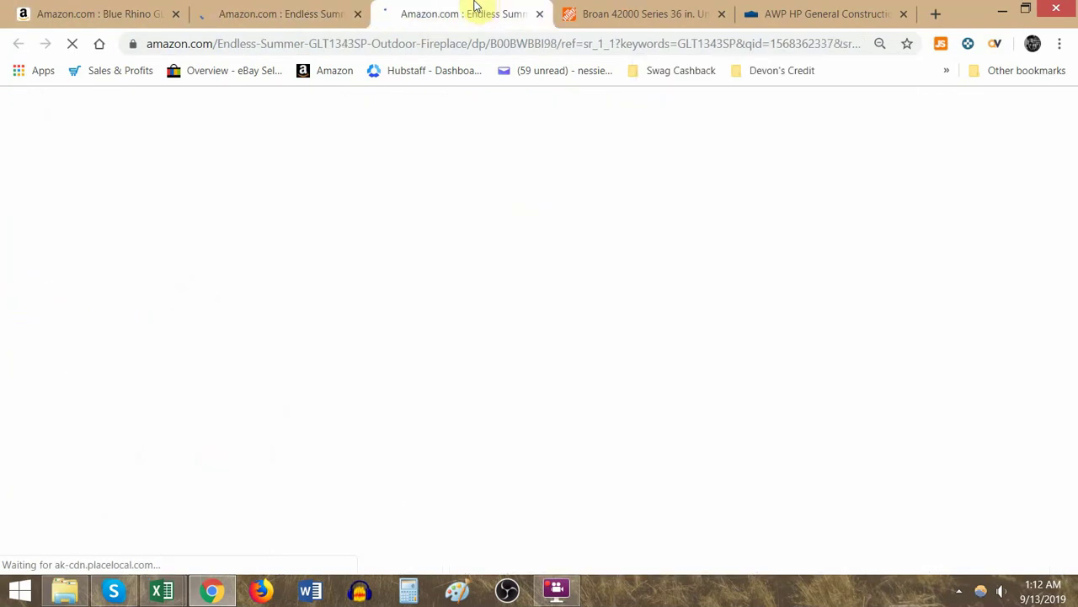
Step: Close the Lowe's tool belt tab and the Home Depot Broan range hood tab, returning to the Endless Summer GLT1343SP listing
left_click(843, 11)
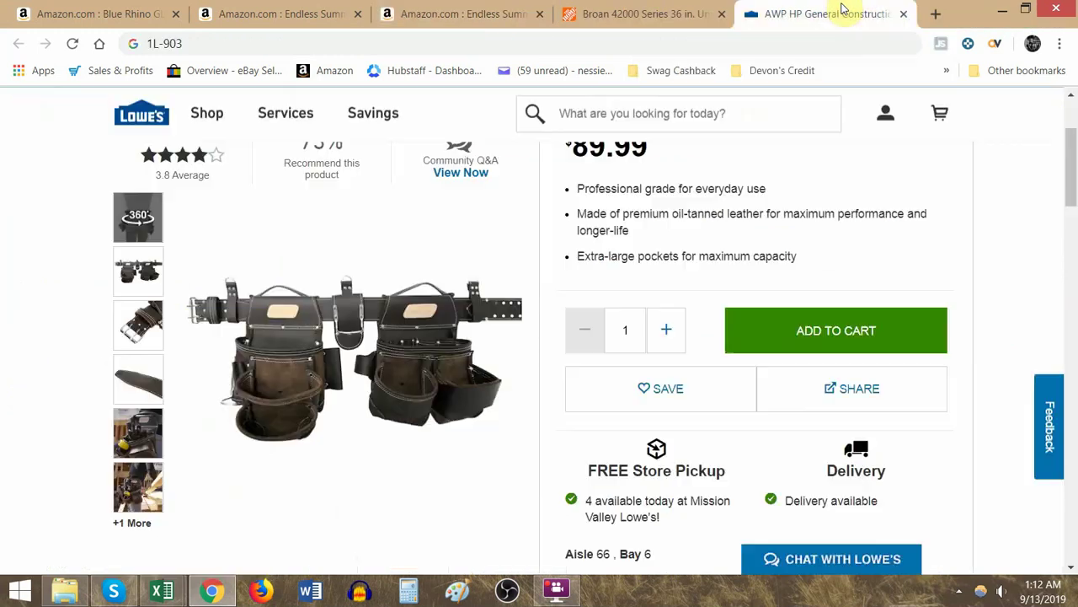
left_click(622, 10)
left_click(462, 12)
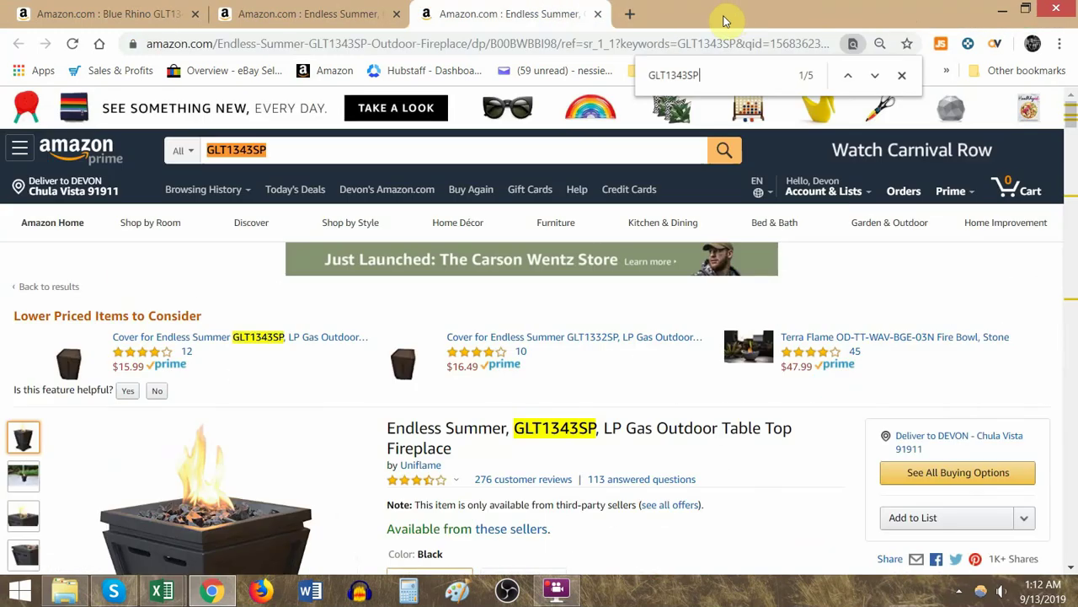
Step: Open the Home Depot source link in cell F17 of the Amazon Research - Home Depot workbook
key("alt+Tab")
left_click(439, 314)
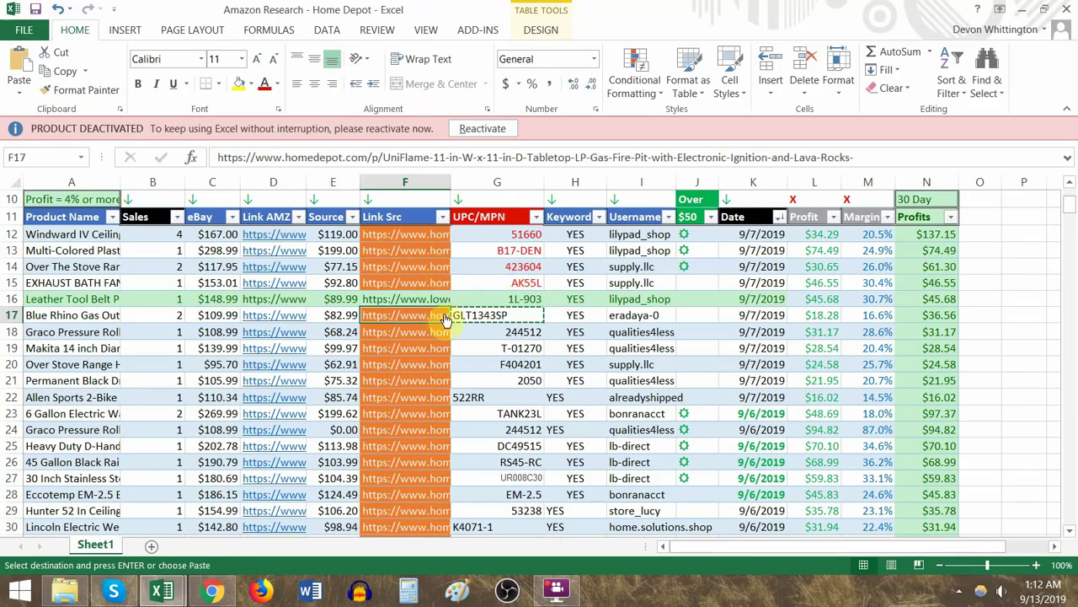
left_click(444, 321)
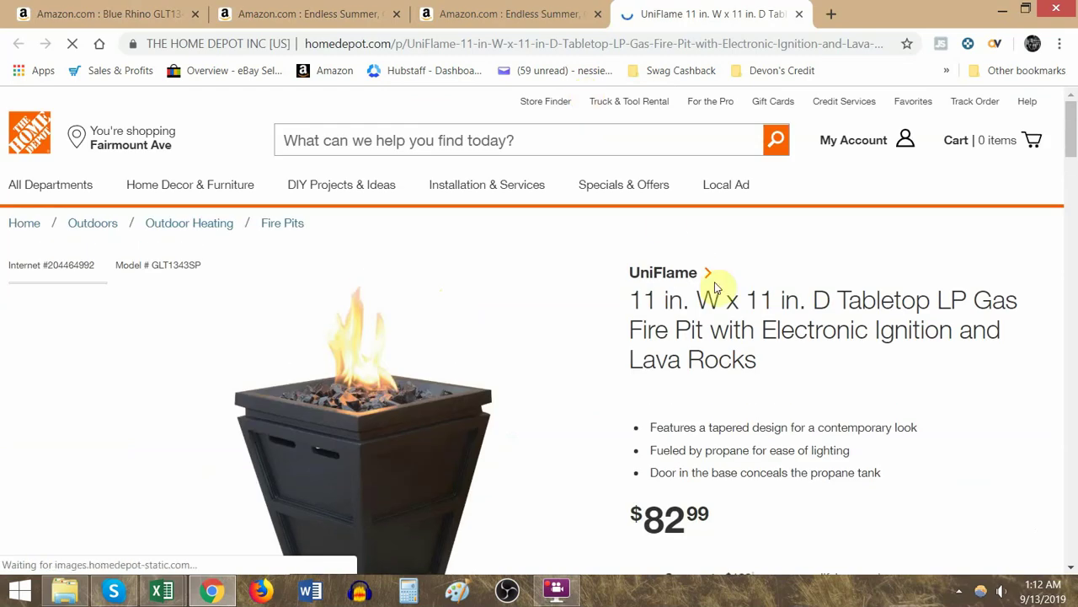
scroll(699, 421, "down", 4)
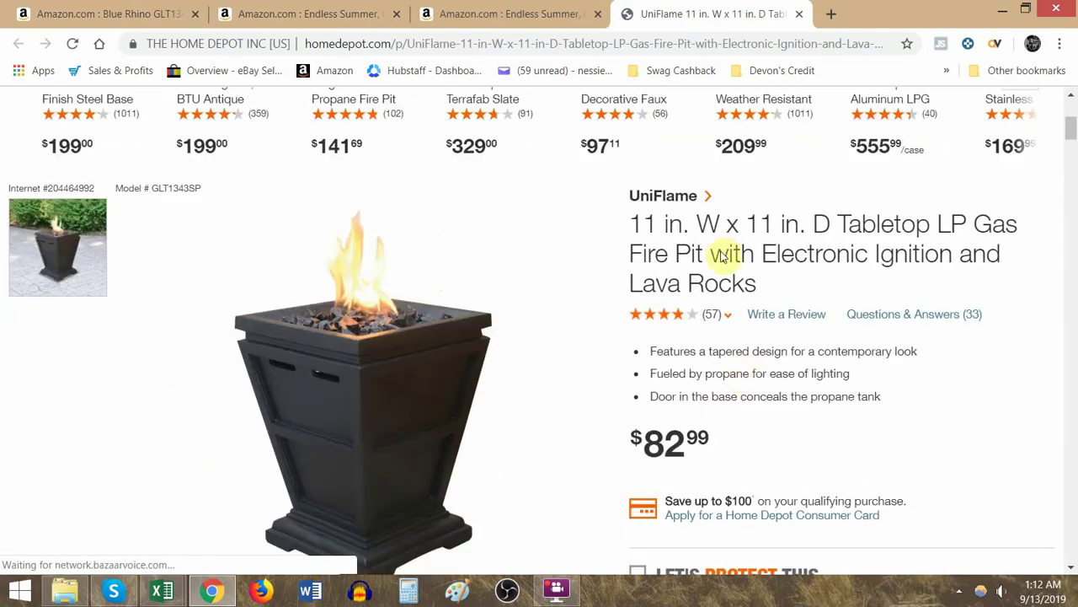
Step: Compare the product and prices on the three Amazon fireplace listings with the Home Depot UniFlame fire pit page
left_click(498, 12)
scroll(531, 321, "down", 2)
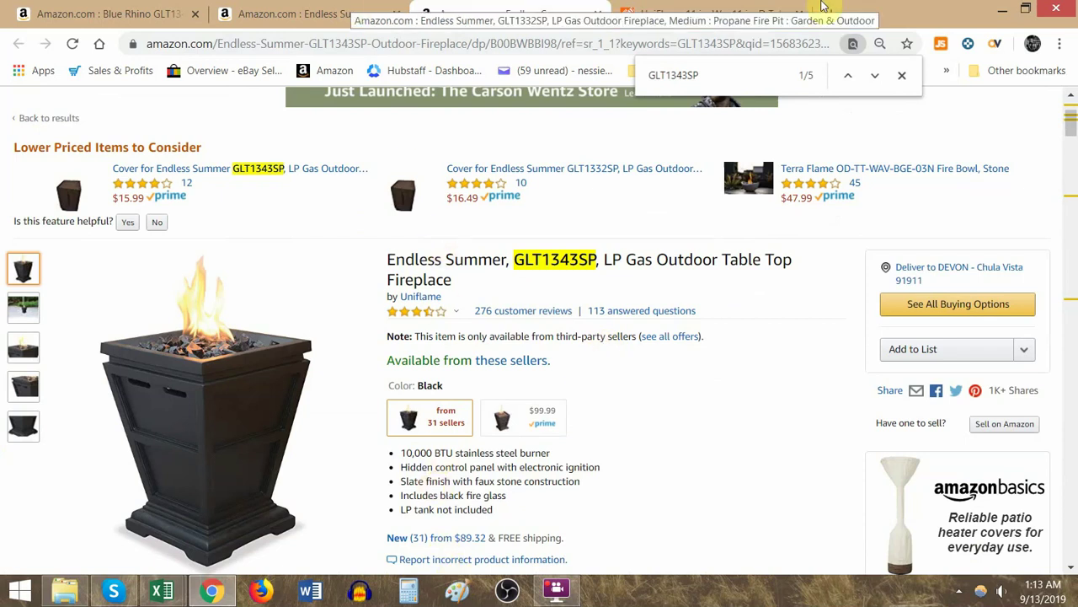
left_click(666, 13)
left_click(336, 12)
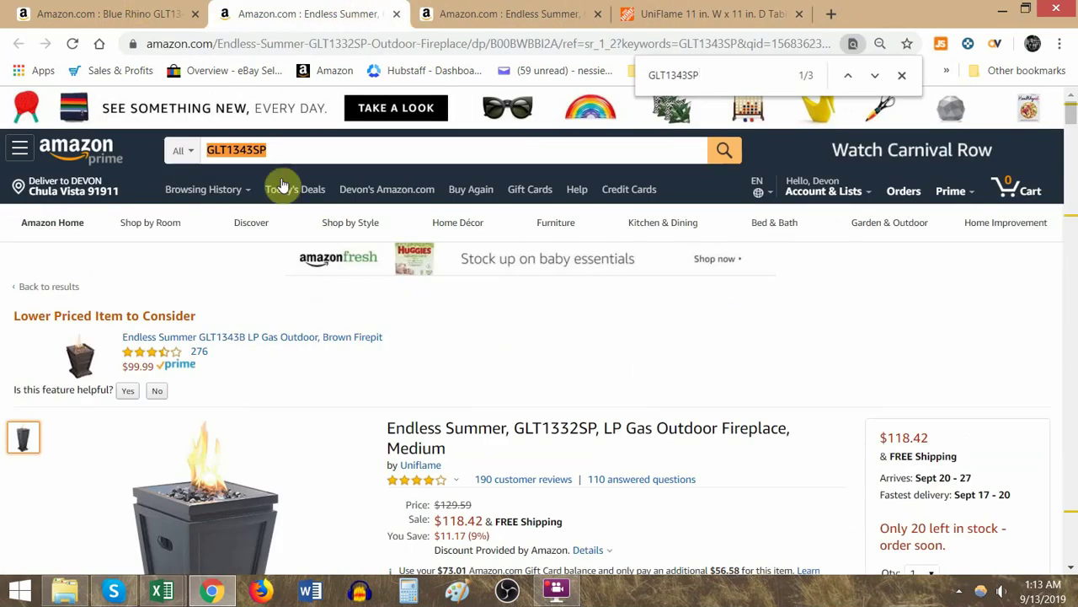
scroll(444, 276, "down", 2)
scroll(475, 258, "down", 2)
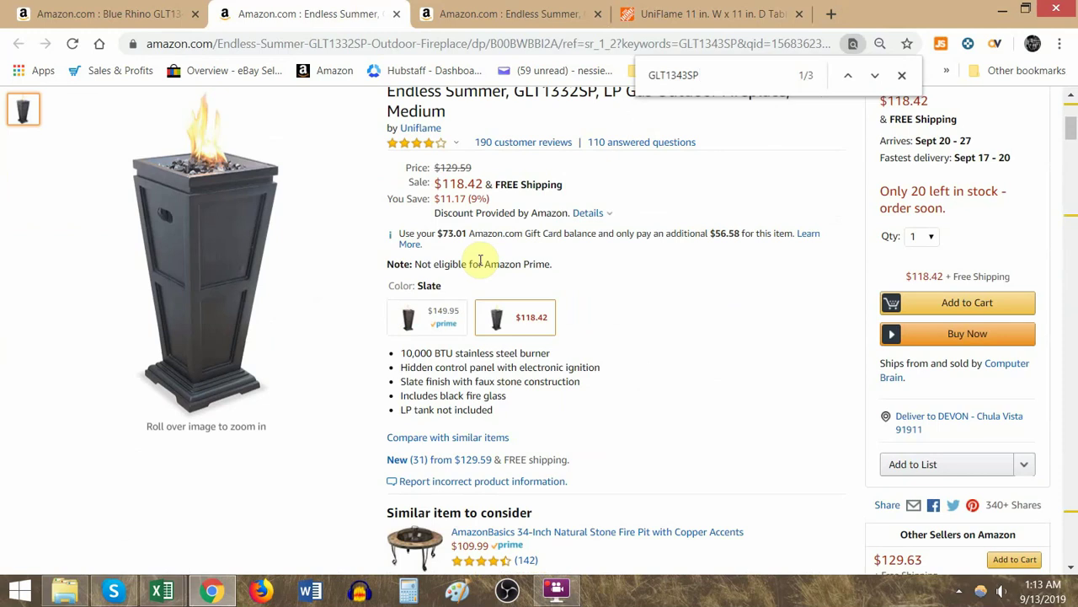
key("ctrl+shift+Tab")
scroll(627, 332, "down", 1)
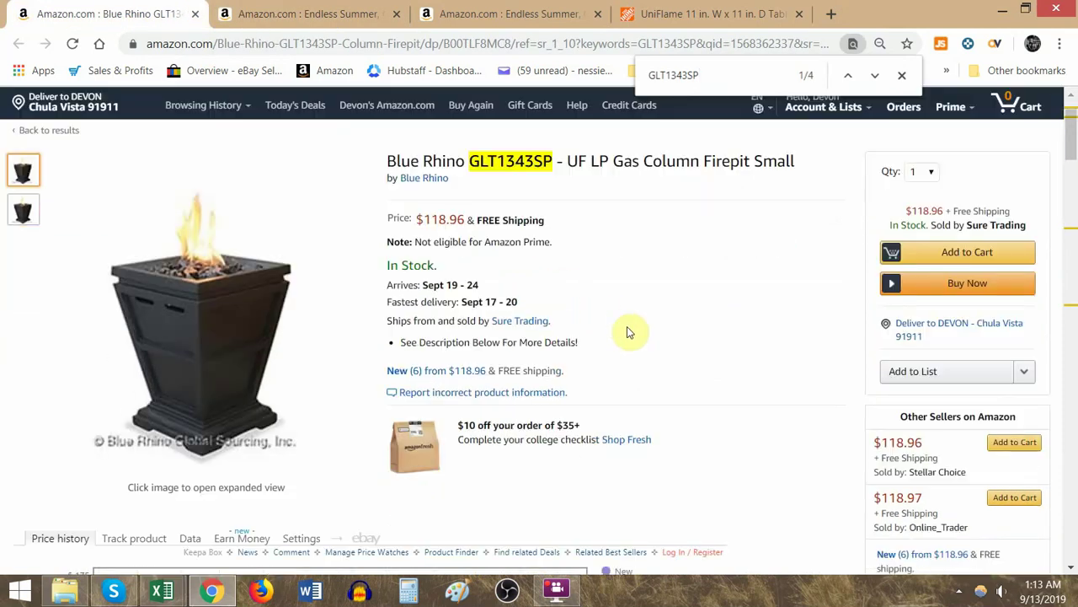
left_click(658, 10)
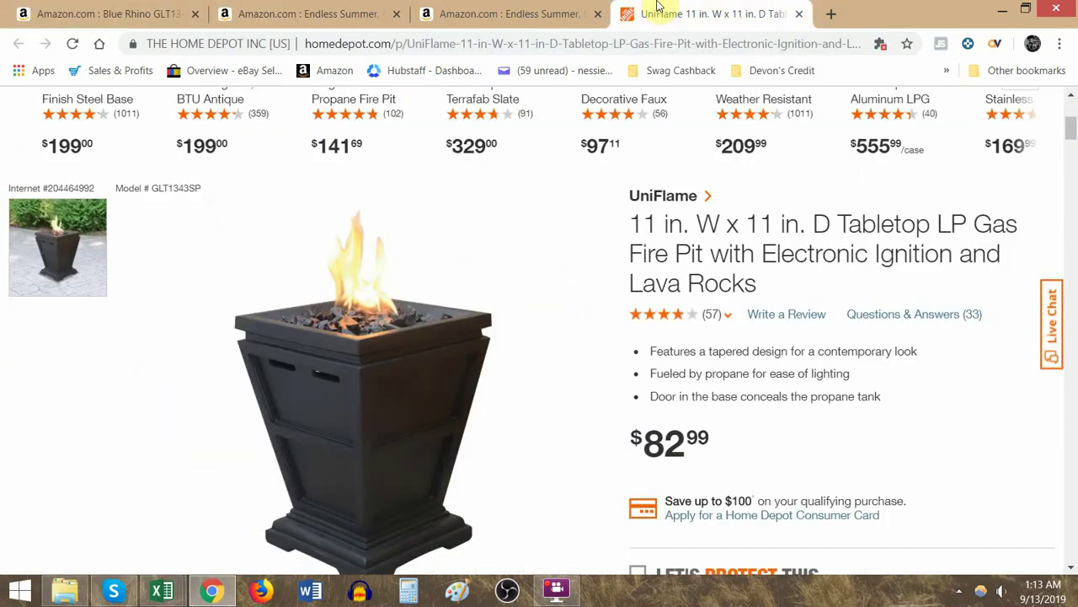
Step: Switch to Calculator and compute the marked-up price as 83 × 1.1 and the discounted cost as 83 × 0.88 × 1.06
left_click(411, 589)
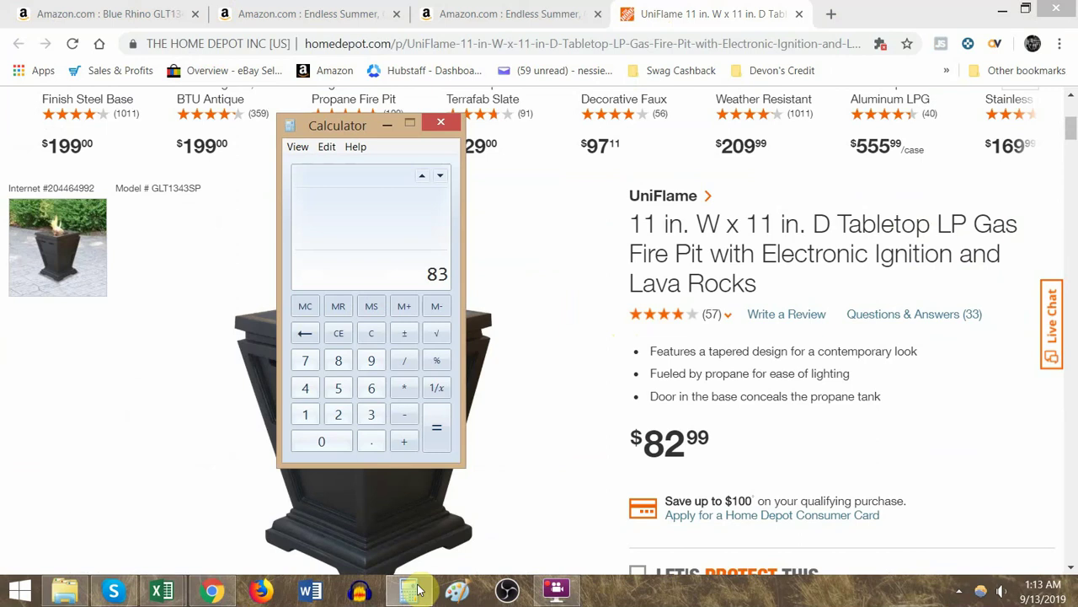
key("Return")
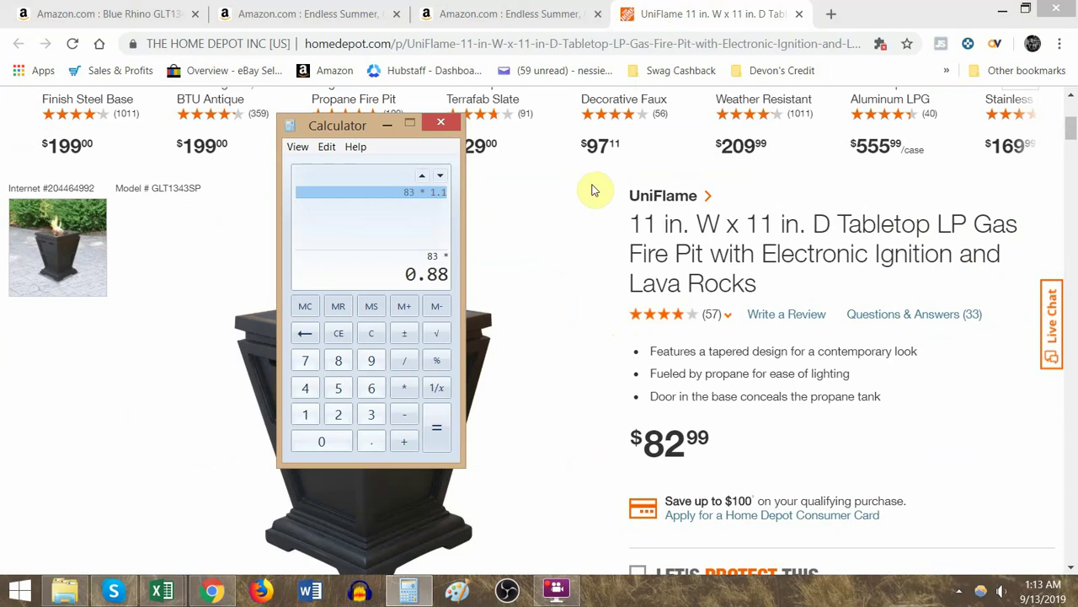
key("asterisk")
type("1.06")
key("Return")
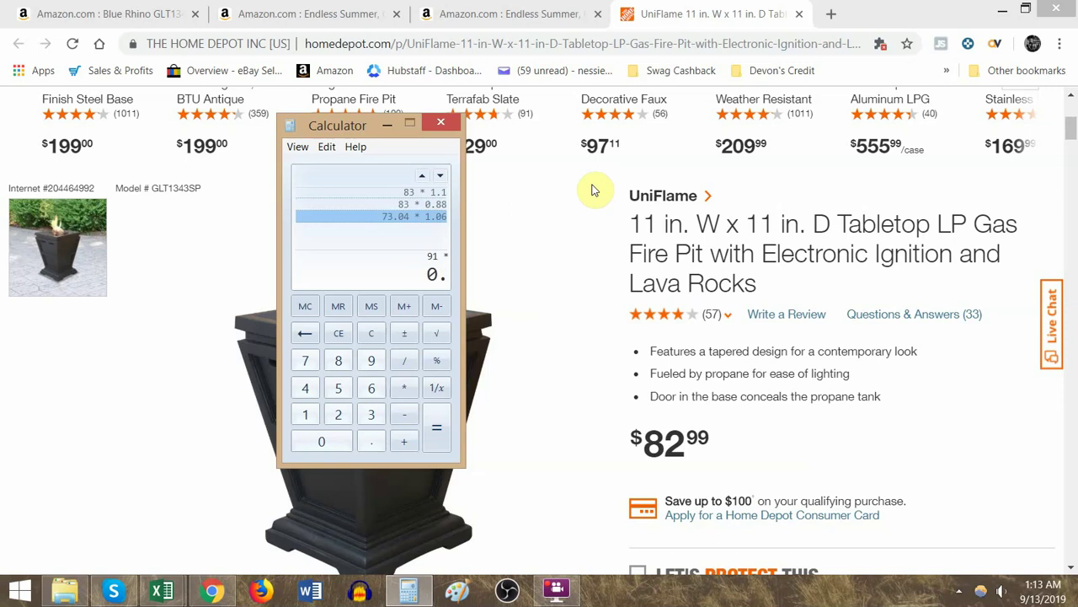
Step: Compute the profit from a $91 selling price as 91 × 0.87 − 77, and close Calculator
type("87")
key("Return")
type("77")
key("Return")
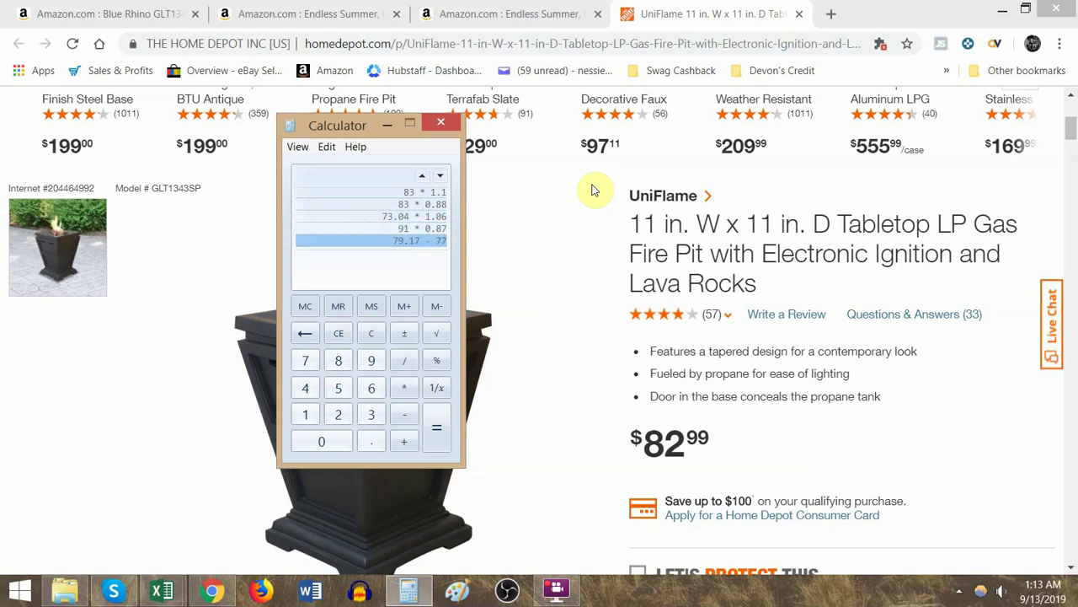
left_click(440, 123)
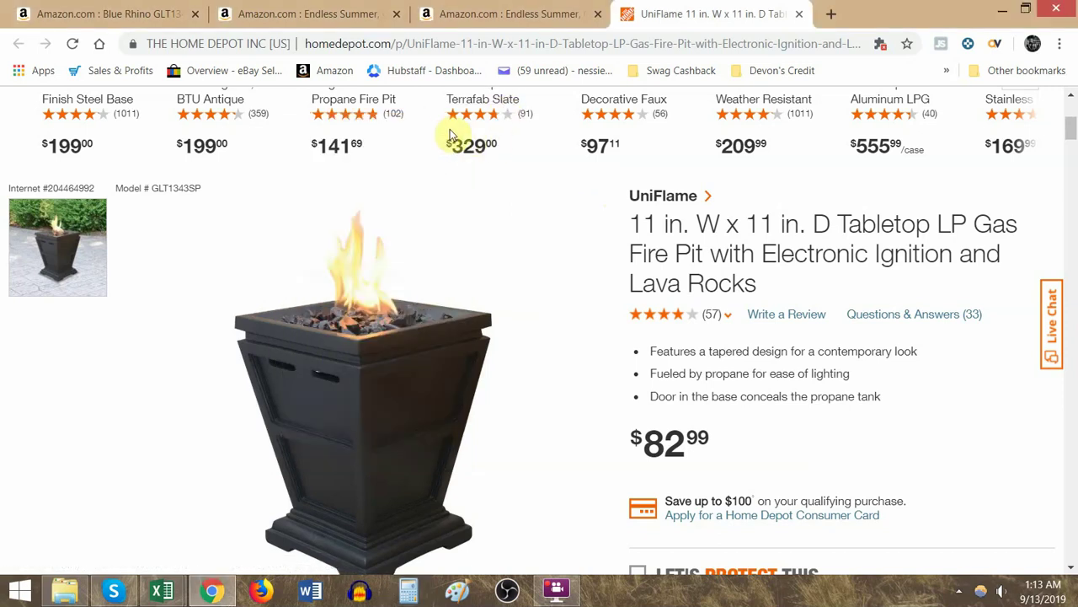
Step: Compare the Endless Summer GLT1343SP and GLT1332SP listings on Amazon, and close the GLT1343SP listing
left_click(509, 12)
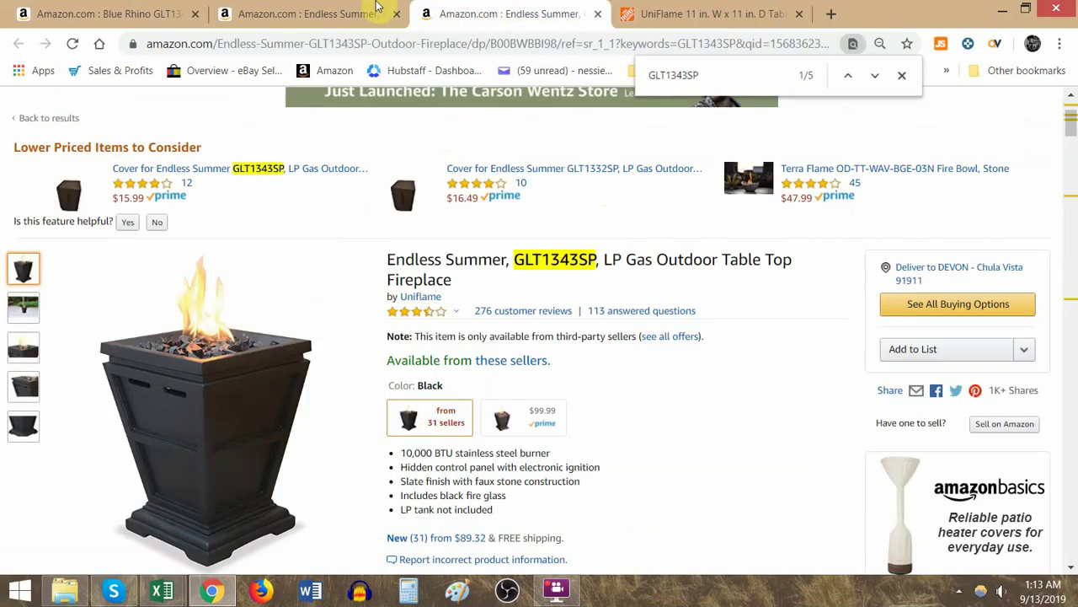
left_click(355, 8)
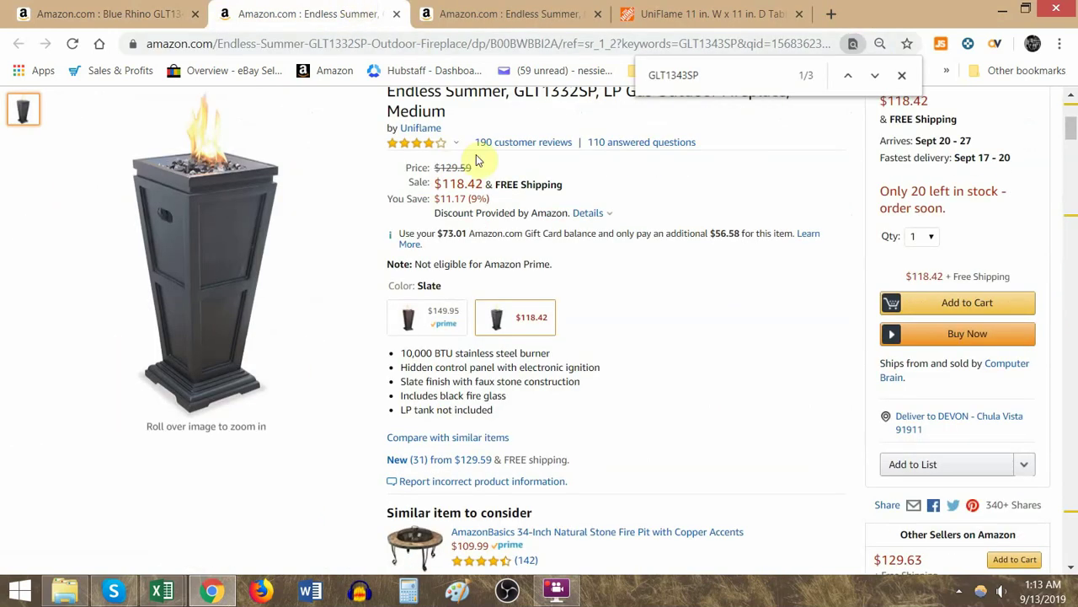
left_click(466, 9)
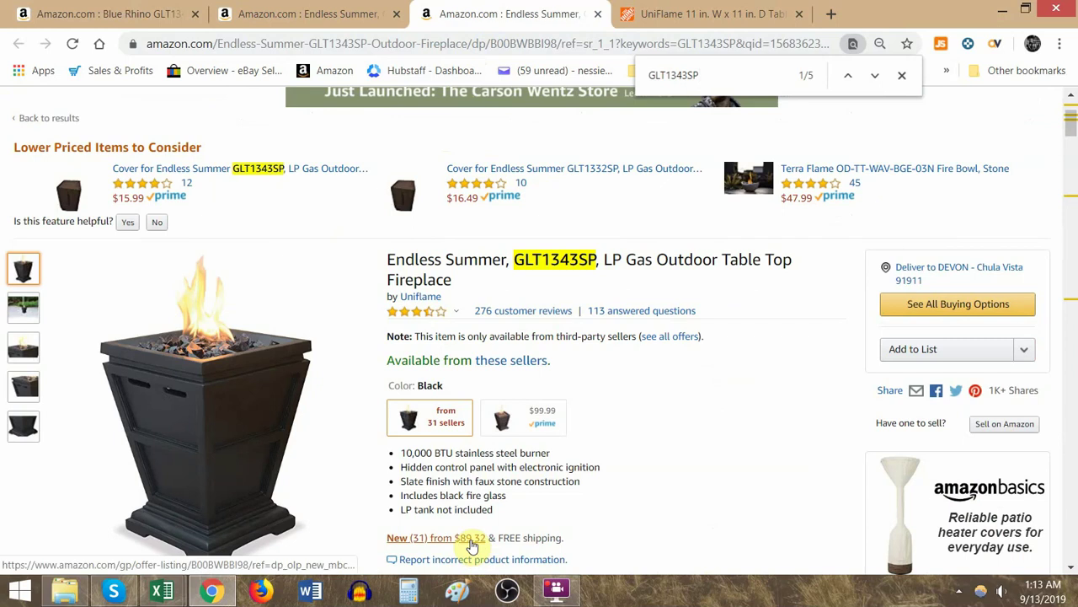
middle_click(450, 14)
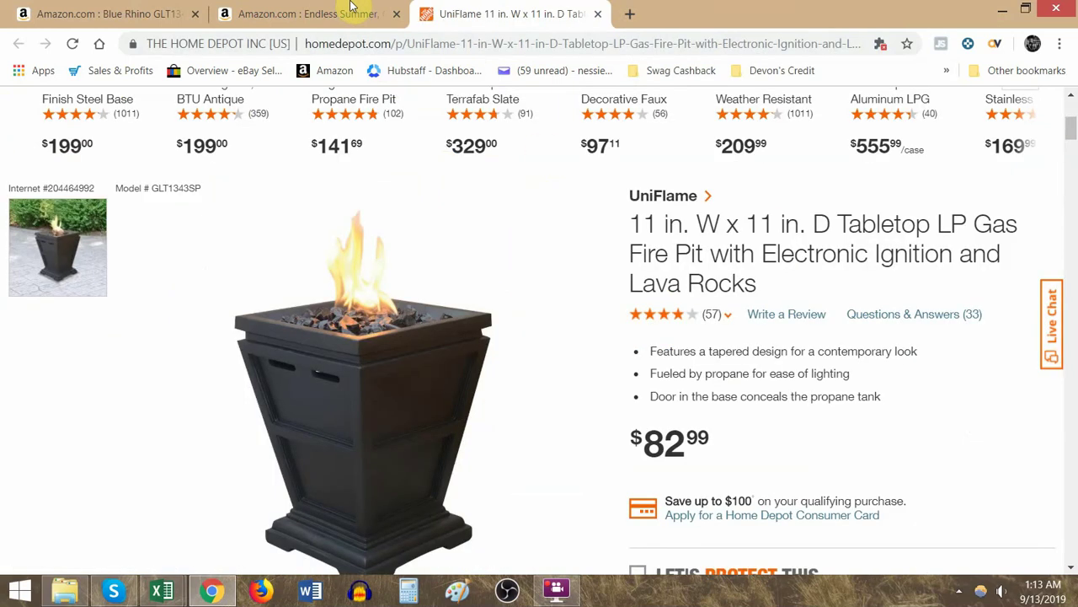
Step: Compare the Blue Rhino and Endless Summer GLT1332SP Amazon listings with the Home Depot UniFlame fire pit page
left_click(217, 8)
left_click(124, 7)
left_click(261, 6)
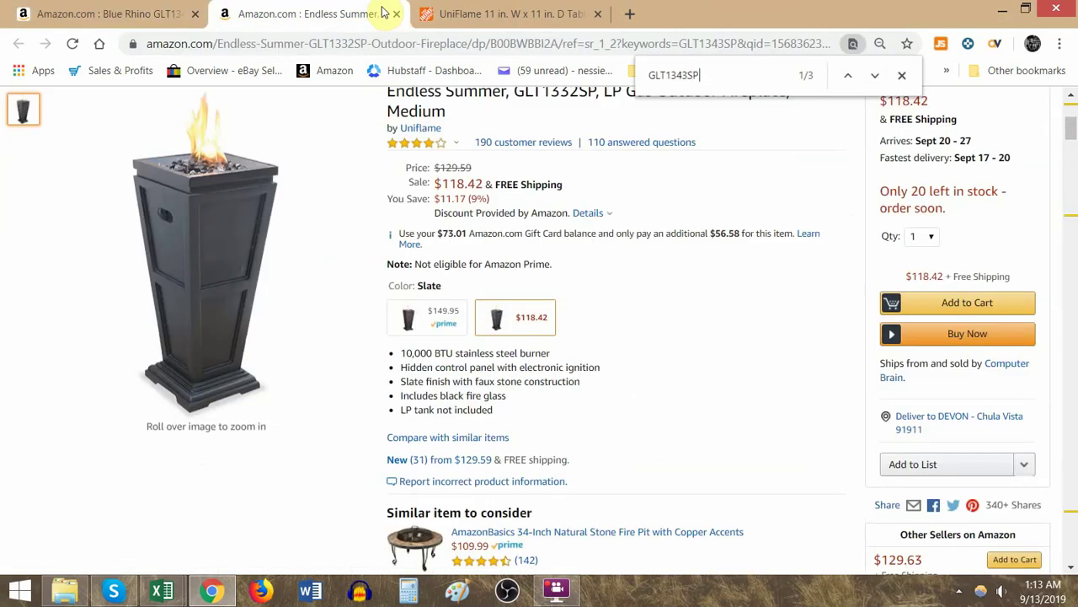
left_click(450, 13)
left_click(121, 9)
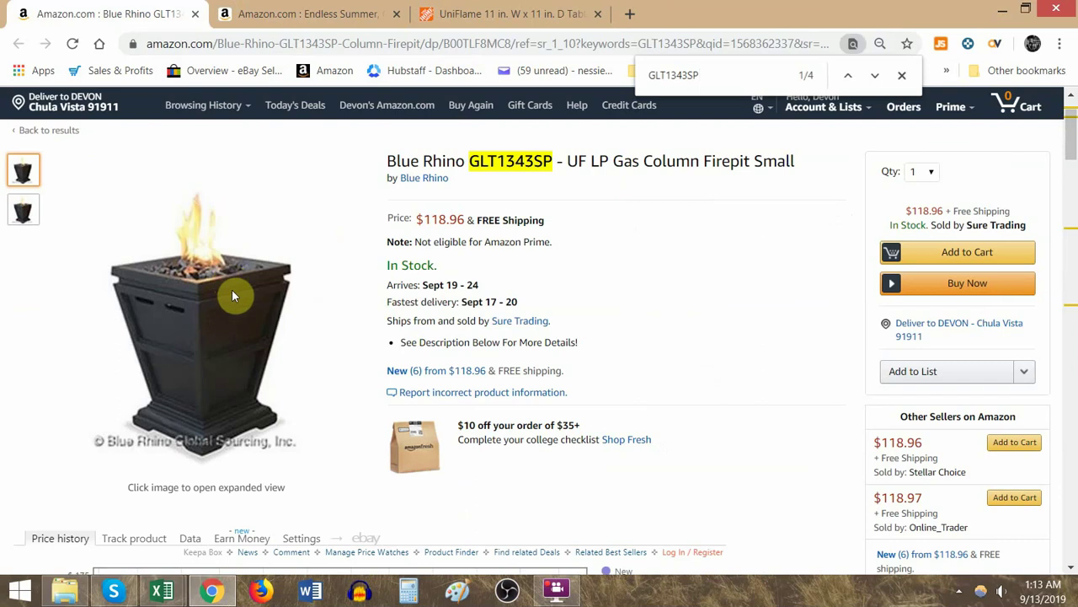
left_click(308, 9)
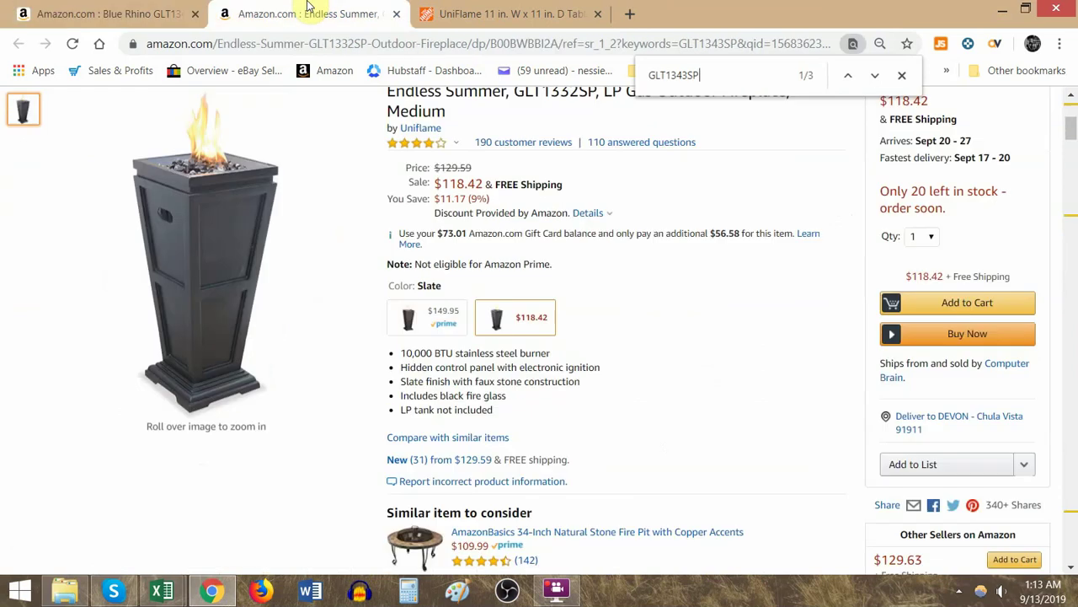
Step: Reopen the closed Endless Summer GLT1343SP listing in place of the GLT1332SP one, between the Blue Rhino and Home Depot pages
left_click(1059, 46)
mouse_move(915, 139)
left_click(433, 183)
left_click(396, 13)
left_click_drag(573, 7, 337, 8)
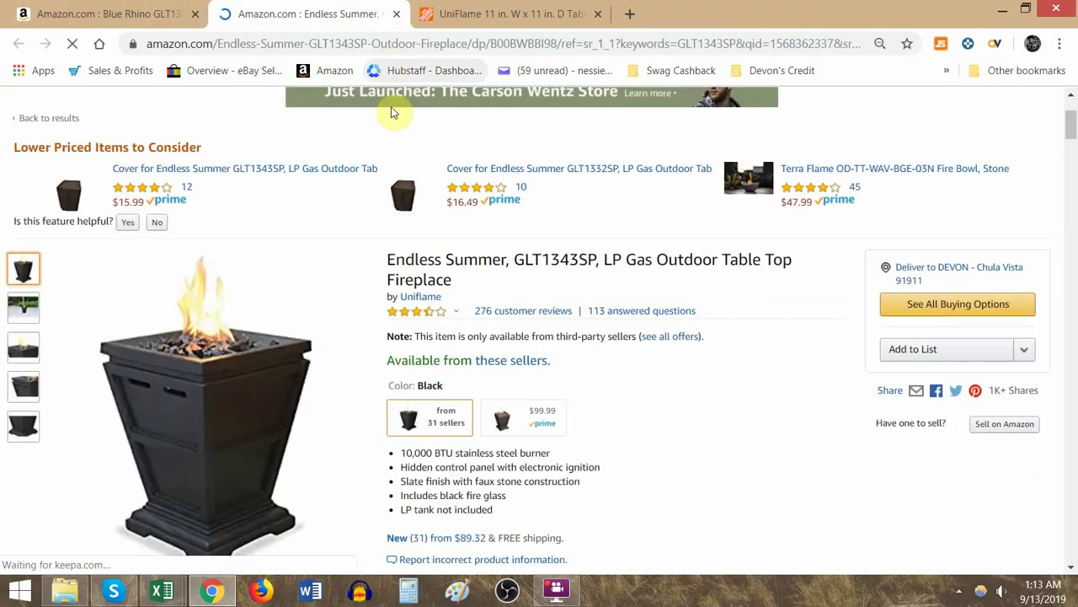
Step: Examine the Endless Summer GLT1343SP listing's lowest new price, item model number and Best Sellers Rank against the Home Depot product
scroll(500, 520, "down", 1)
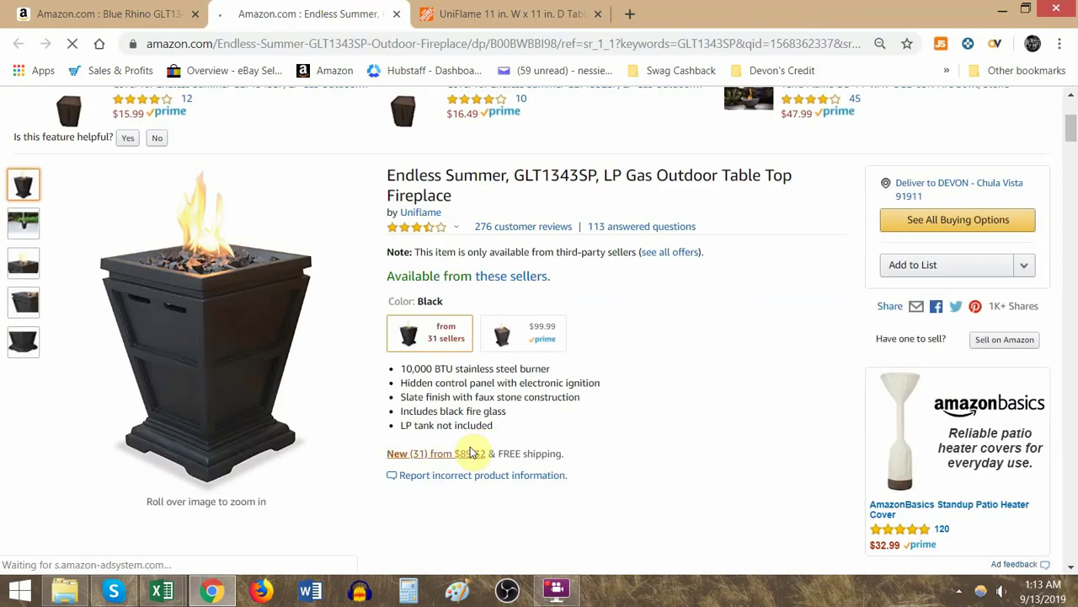
scroll(481, 455, "down", 8)
scroll(426, 446, "down", 10)
left_click(463, 9)
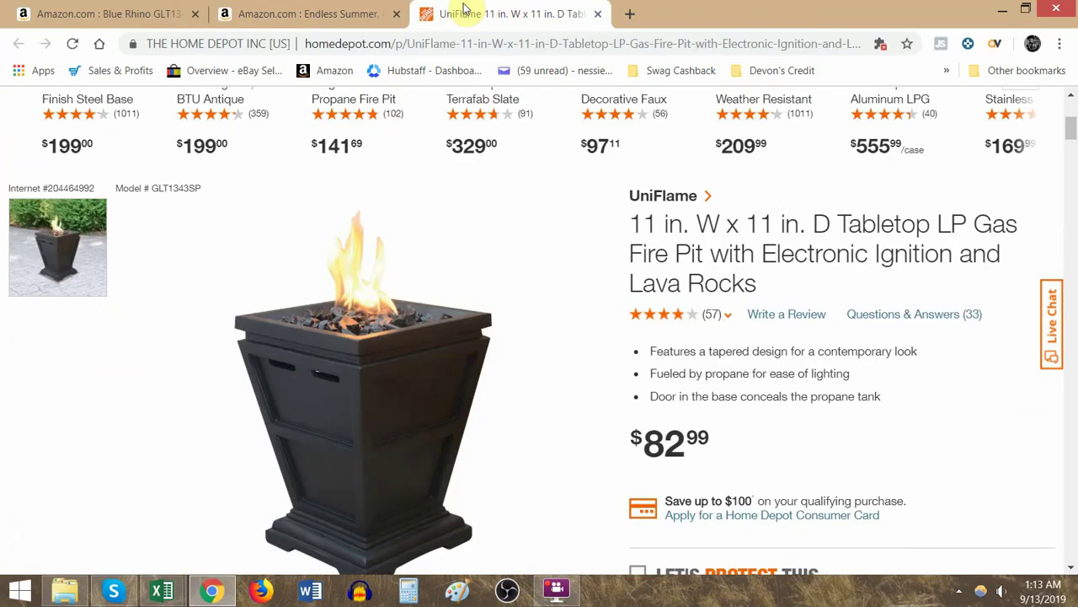
left_click(295, 8)
scroll(445, 301, "up", 8)
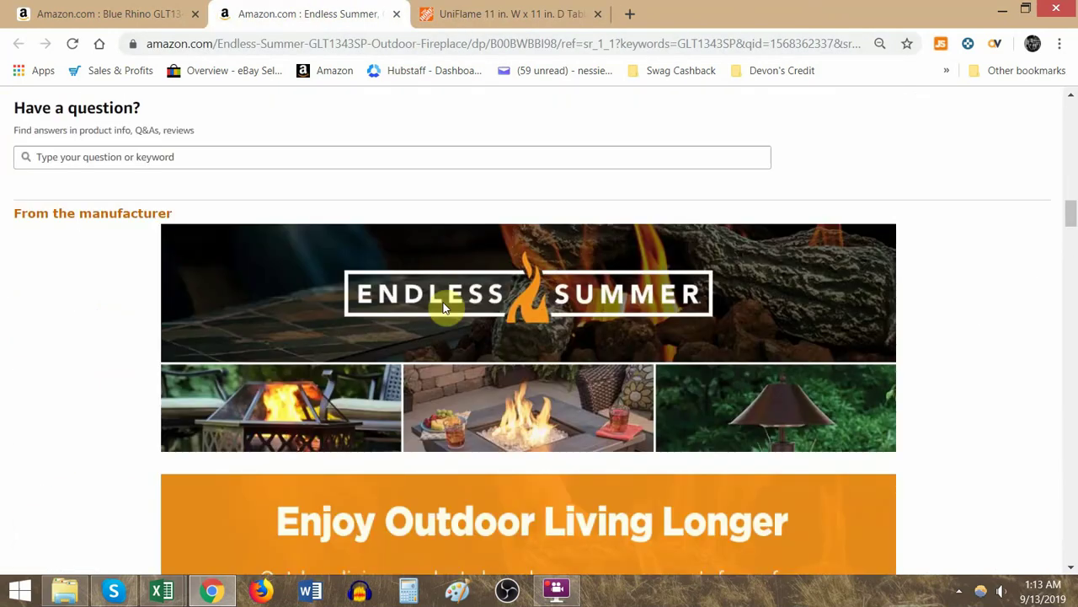
scroll(510, 392, "up", 12)
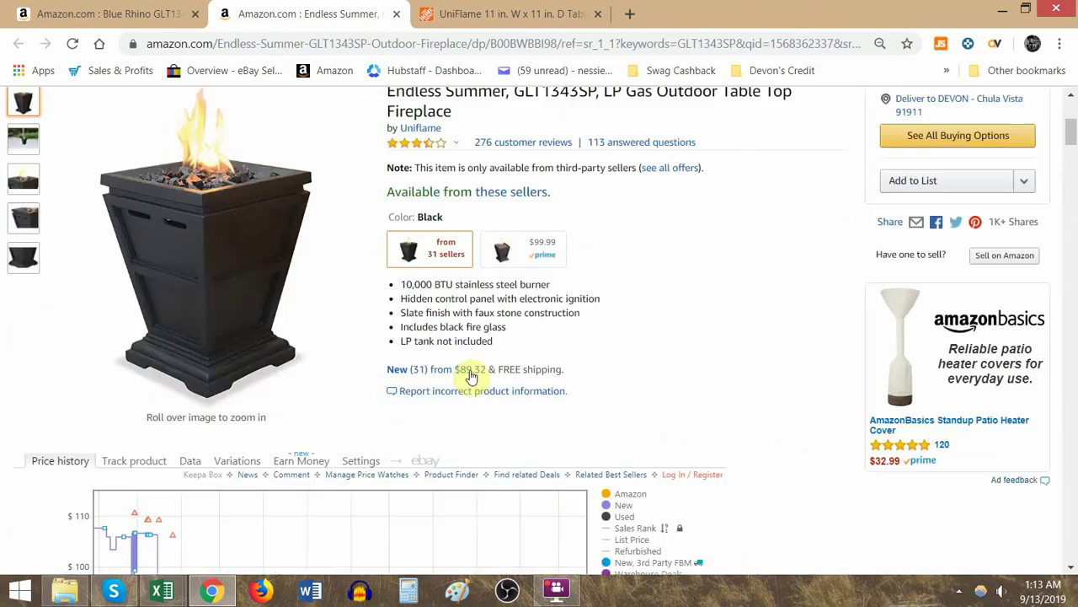
left_click_drag(497, 368, 456, 369)
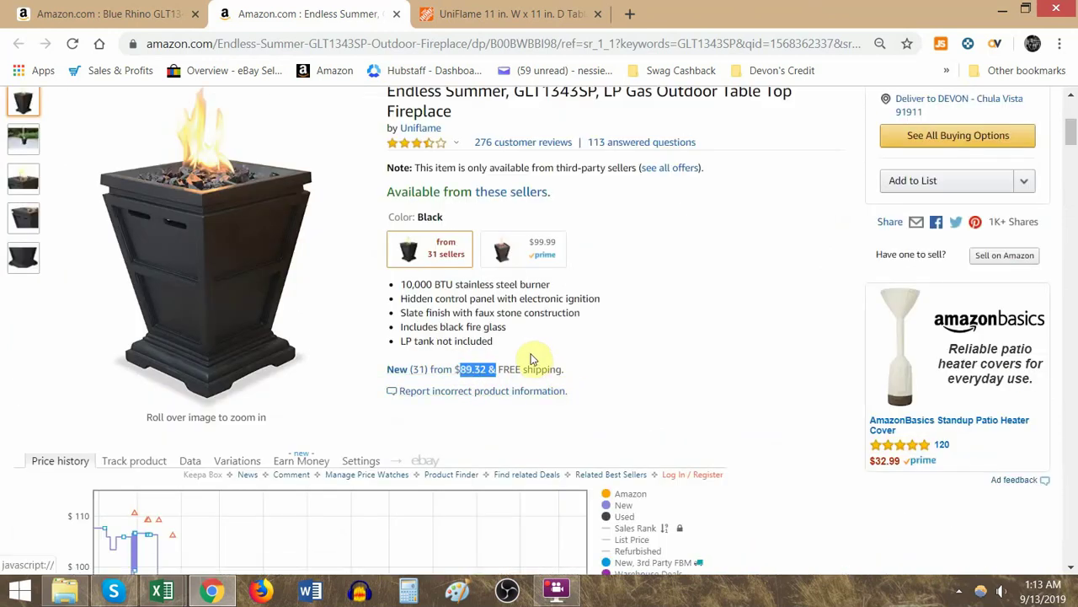
scroll(471, 386, "down", 20)
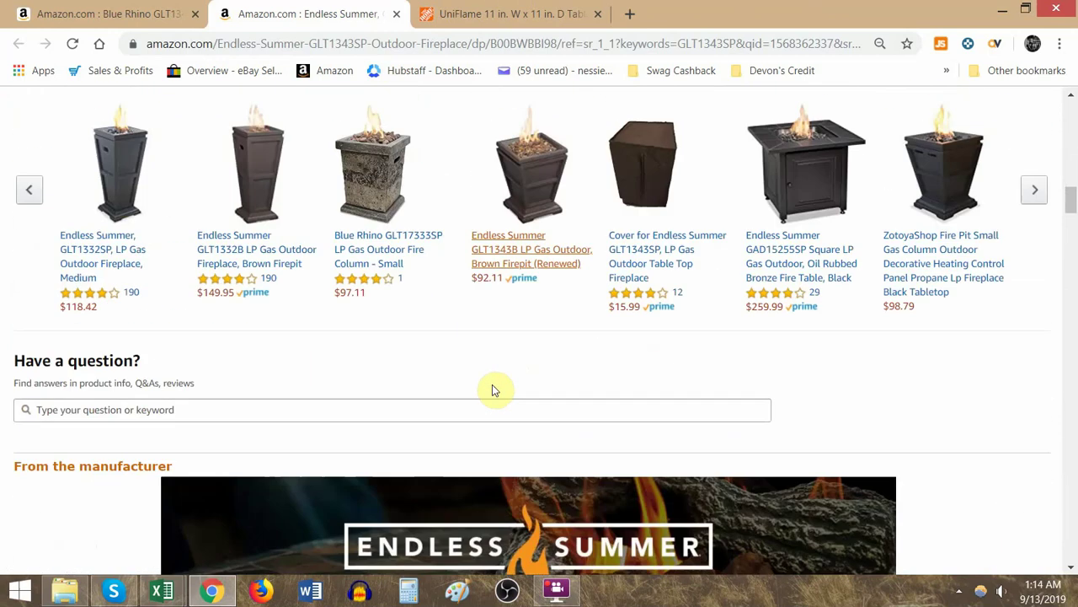
scroll(492, 402, "down", 10)
scroll(489, 402, "up", 8)
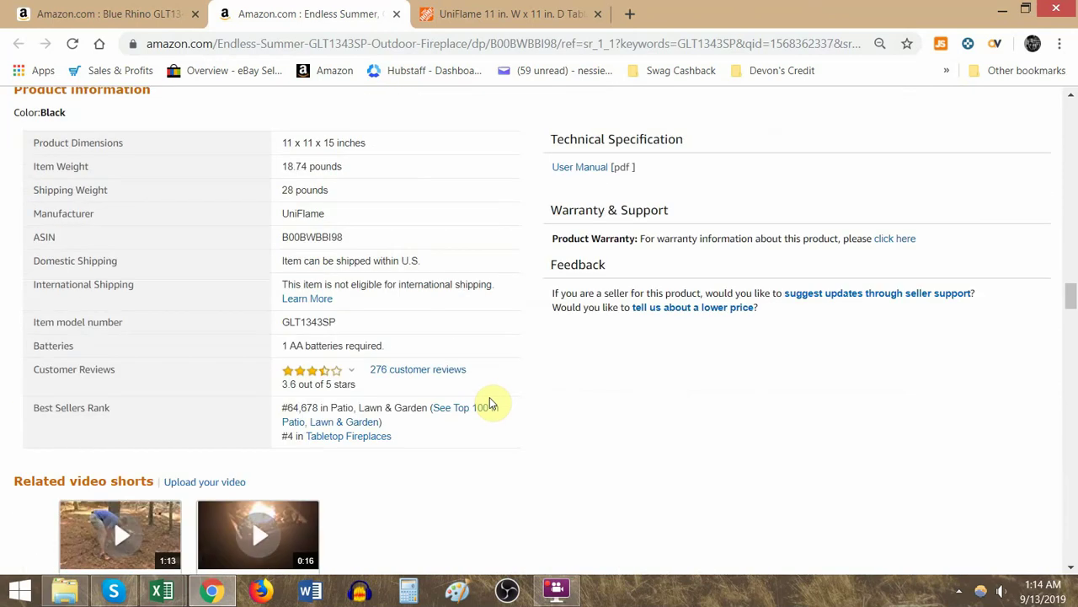
scroll(404, 271, "up", 20)
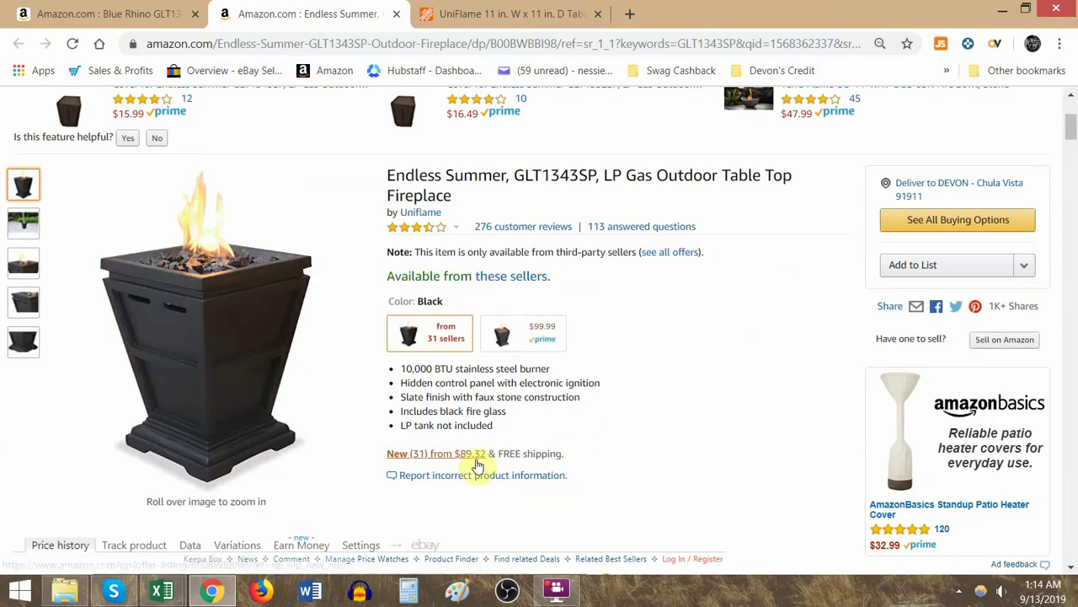
Step: Open the new offers for the Endless Summer GLT1343SP fireplace and review the sellers and their prices
left_click(476, 455)
scroll(522, 455, "down", 5)
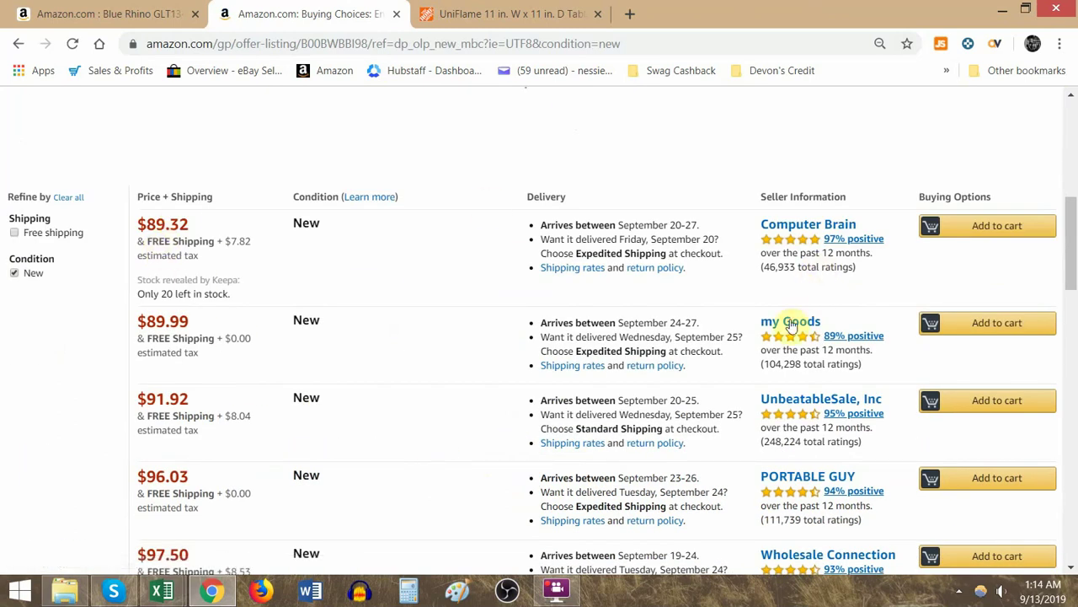
scroll(788, 329, "down", 4)
scroll(775, 386, "down", 4)
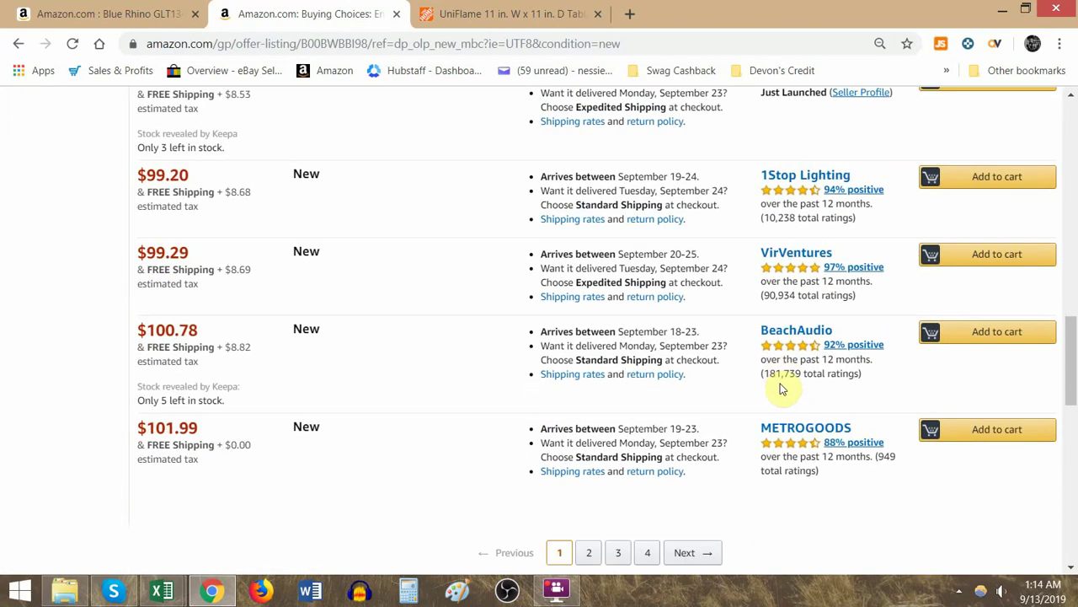
scroll(780, 388, "down", 1)
scroll(778, 385, "up", 10)
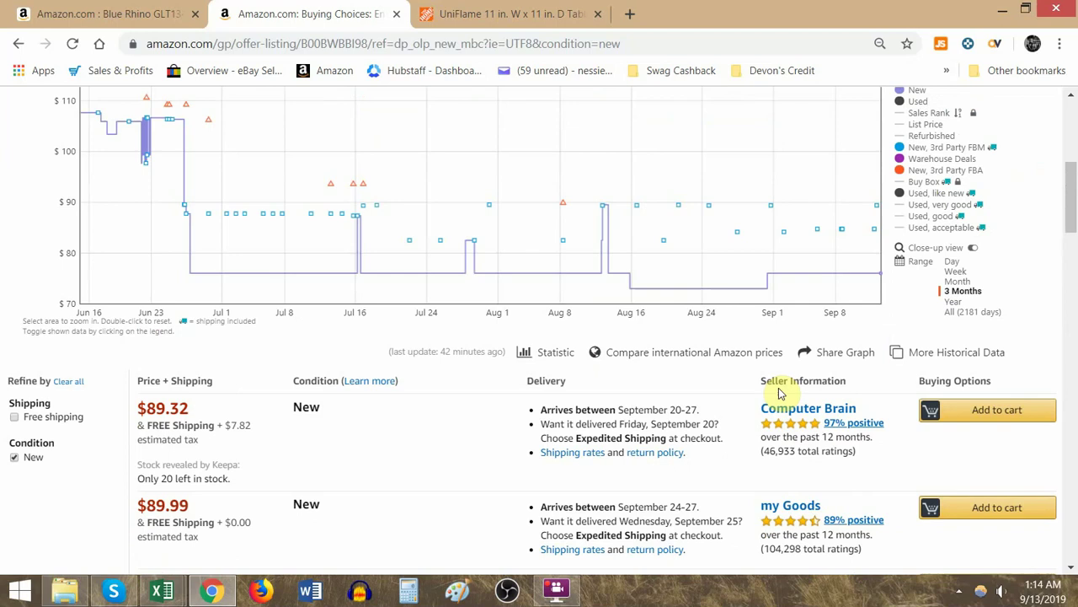
Step: Review the Endless Summer fireplace's Keepa price history over the Year, Month and 3 Months ranges
scroll(780, 391, "up", 1)
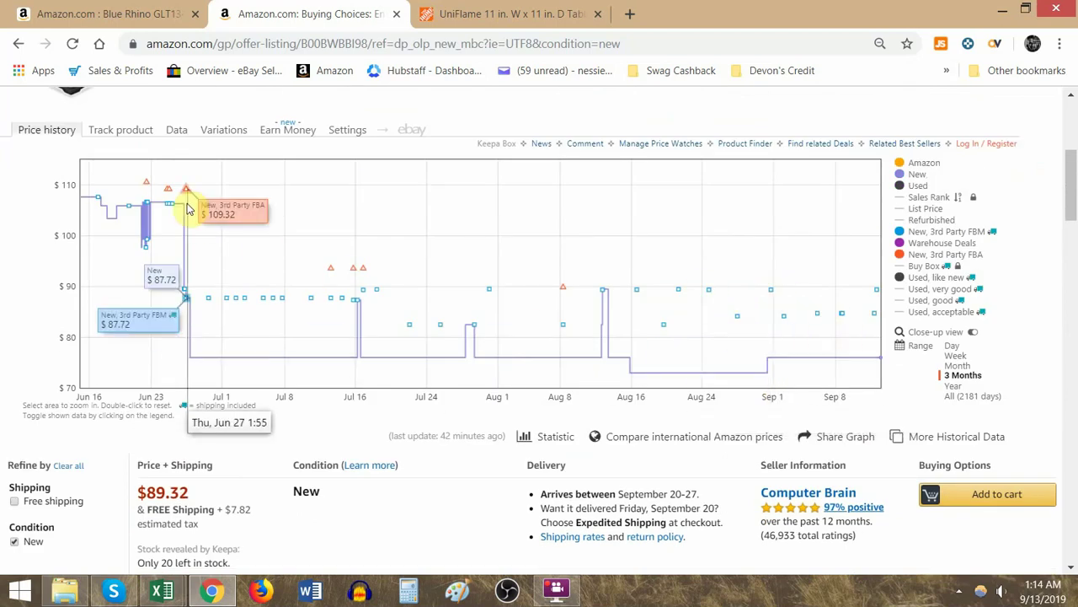
left_click(965, 386)
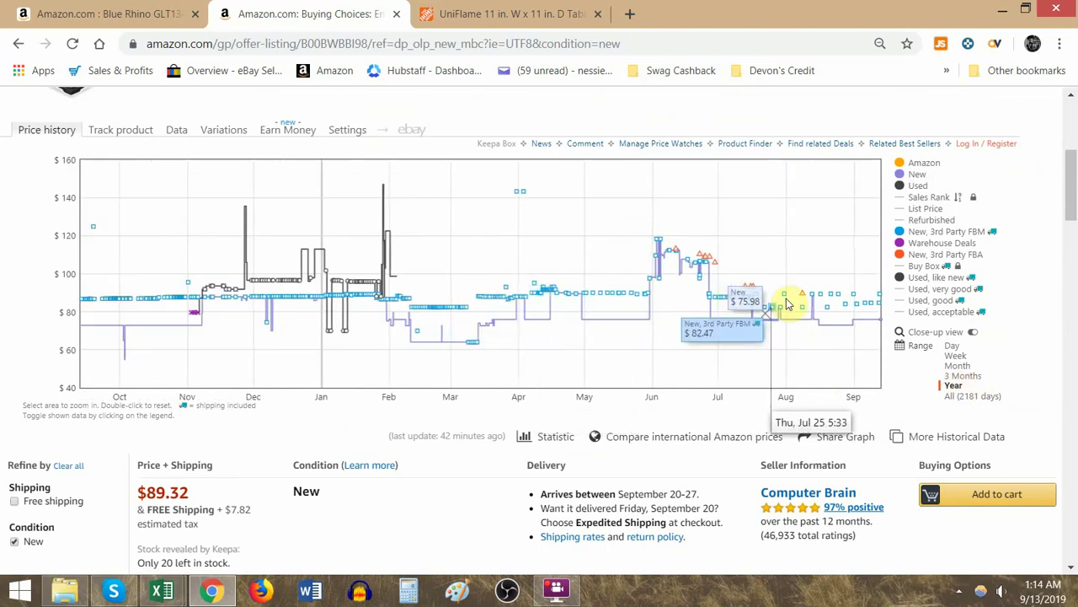
left_click(961, 366)
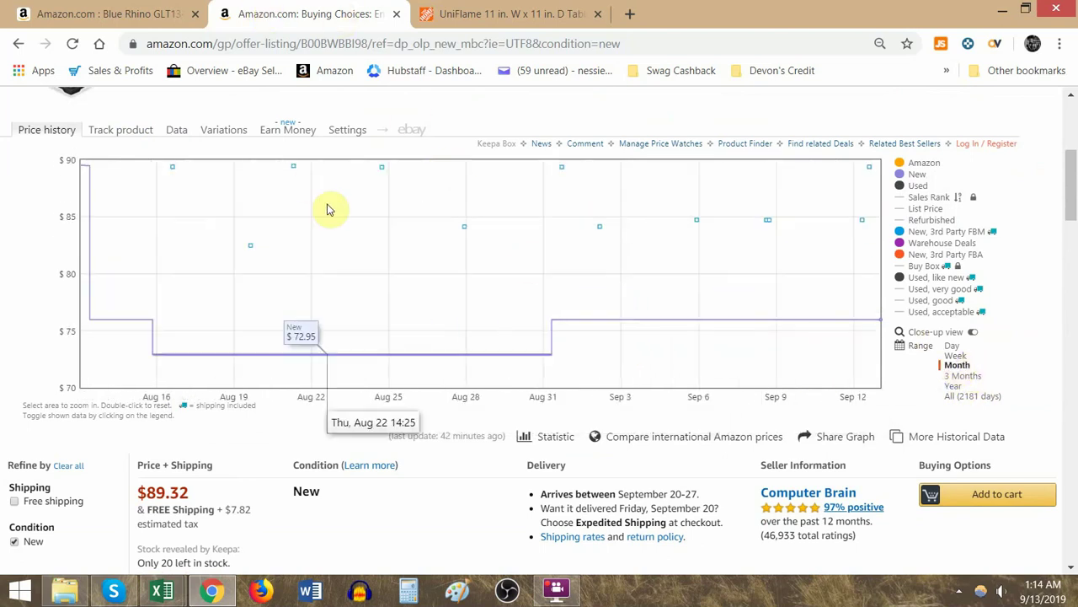
left_click(969, 376)
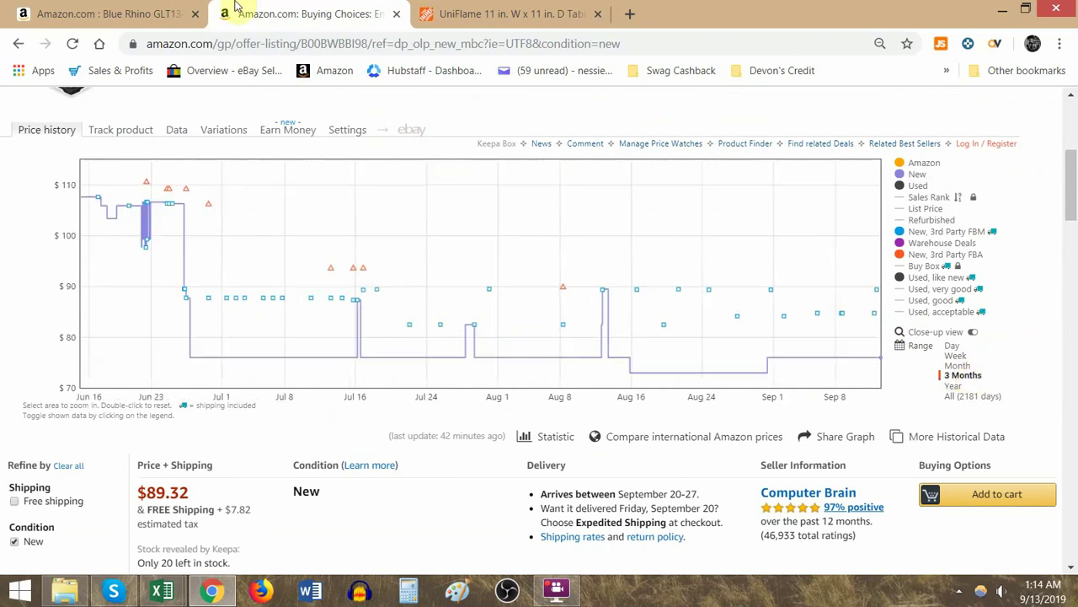
Step: Compare the Blue Rhino firepit listing with the Endless Summer new offers and the Home Depot fire pit page
left_click(164, 14)
left_click(325, 13)
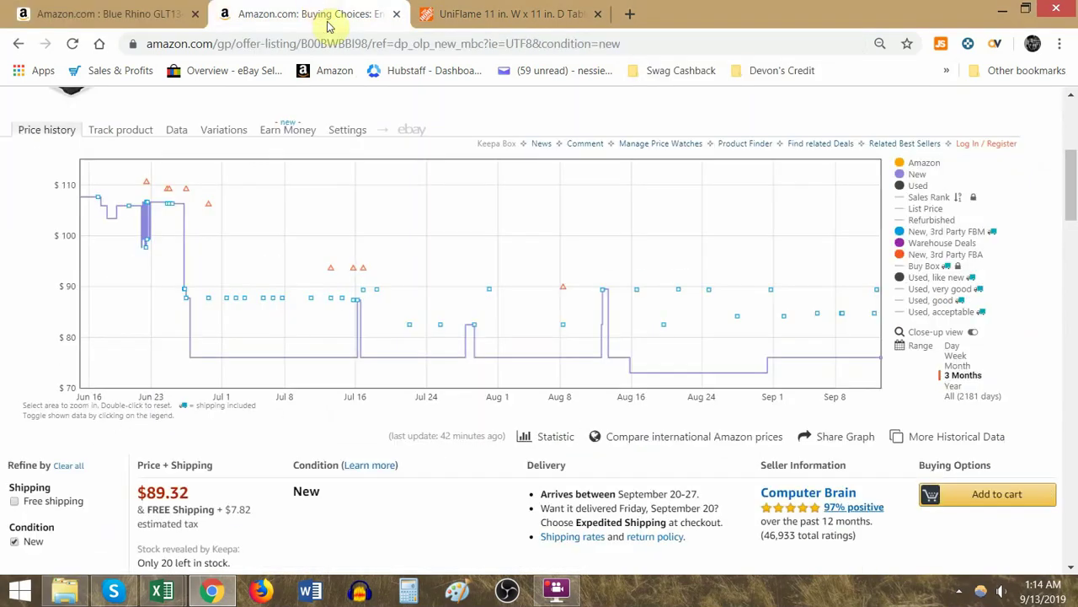
scroll(315, 404, "down", 3)
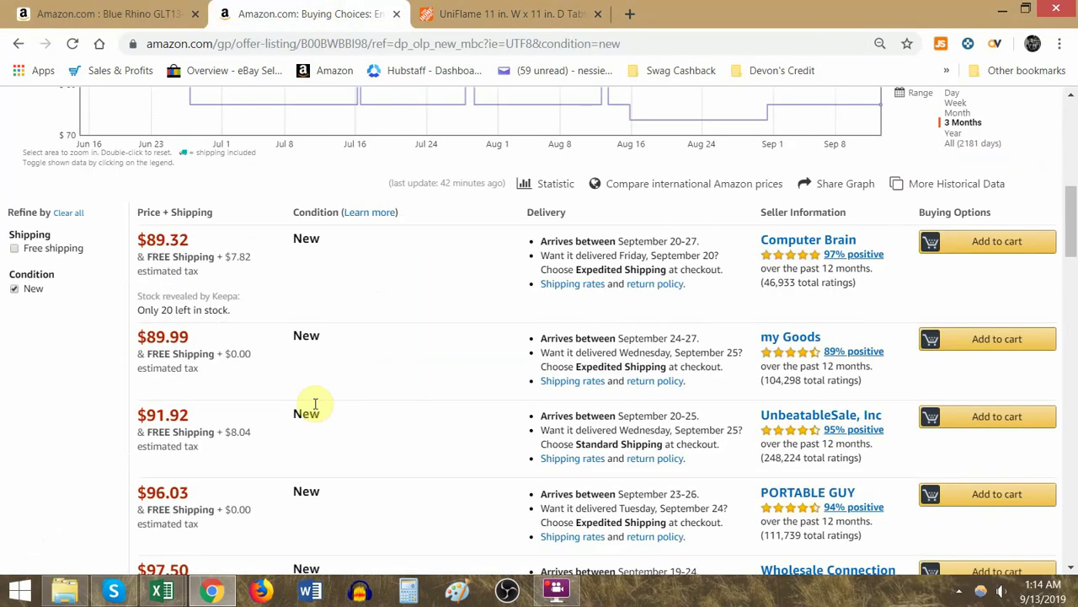
left_click(100, 10)
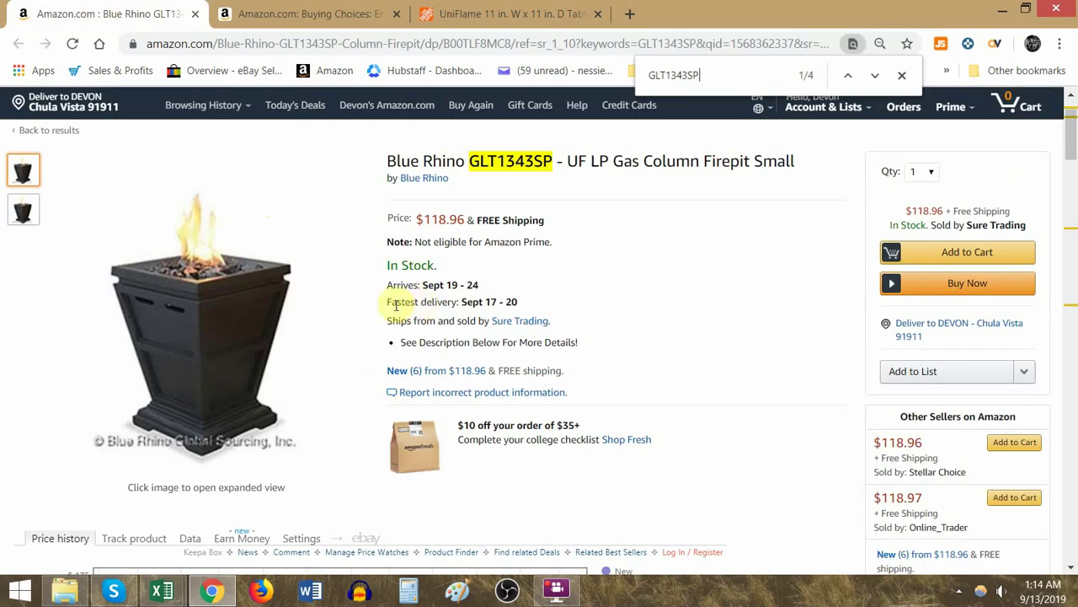
left_click(506, 13)
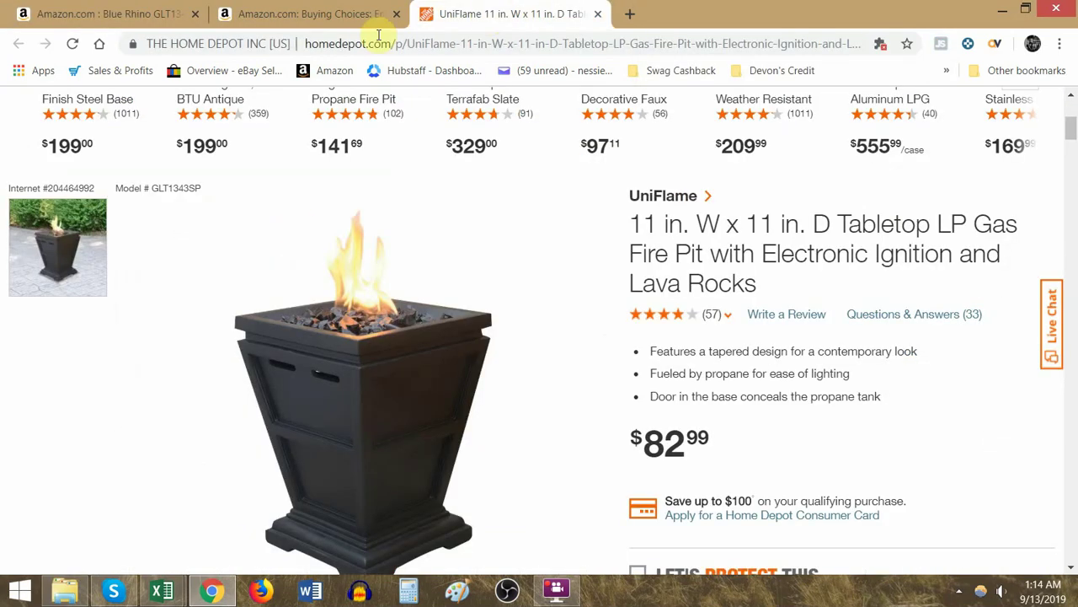
left_click(142, 10)
left_click(531, 12)
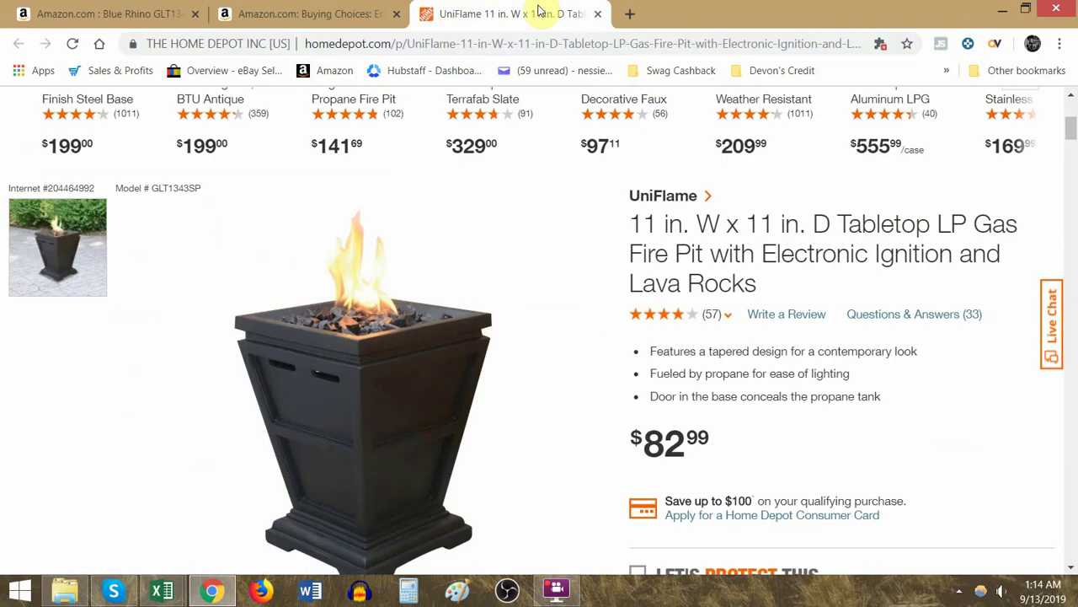
left_click(145, 10)
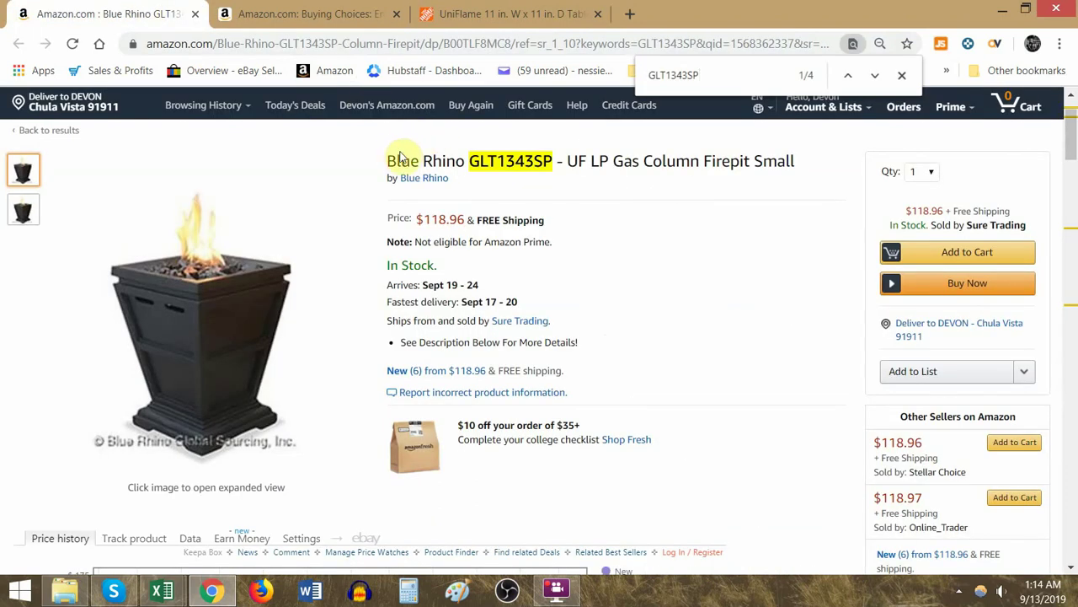
Step: Check the Blue Rhino brand on the Amazon listing against the UniFlame brand on the Home Depot page
left_click_drag(387, 158, 396, 179)
left_click(484, 14)
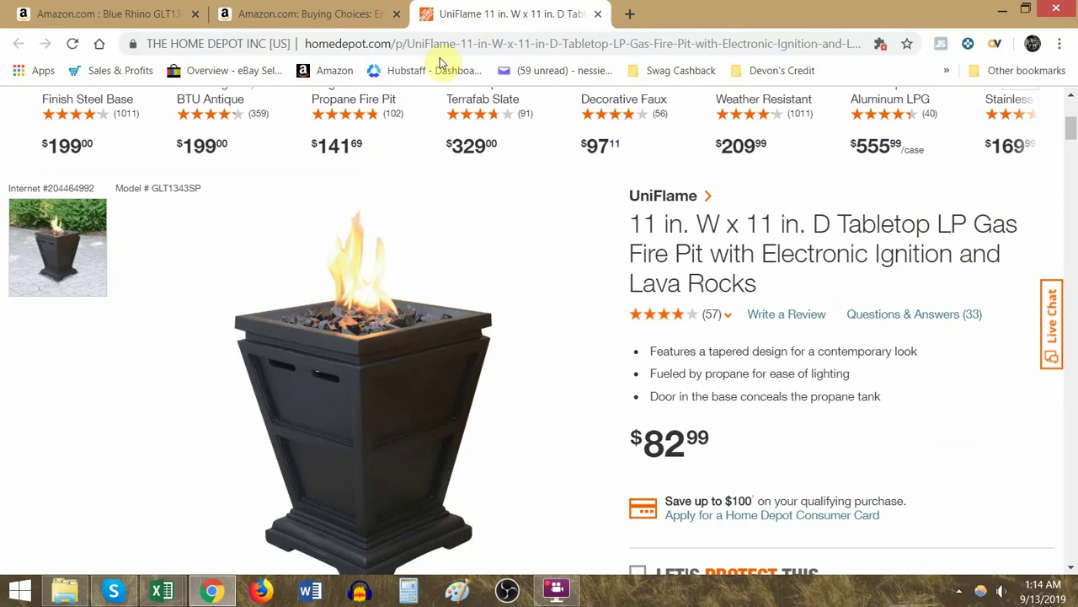
left_click_drag(730, 205, 629, 190)
left_click(74, 10)
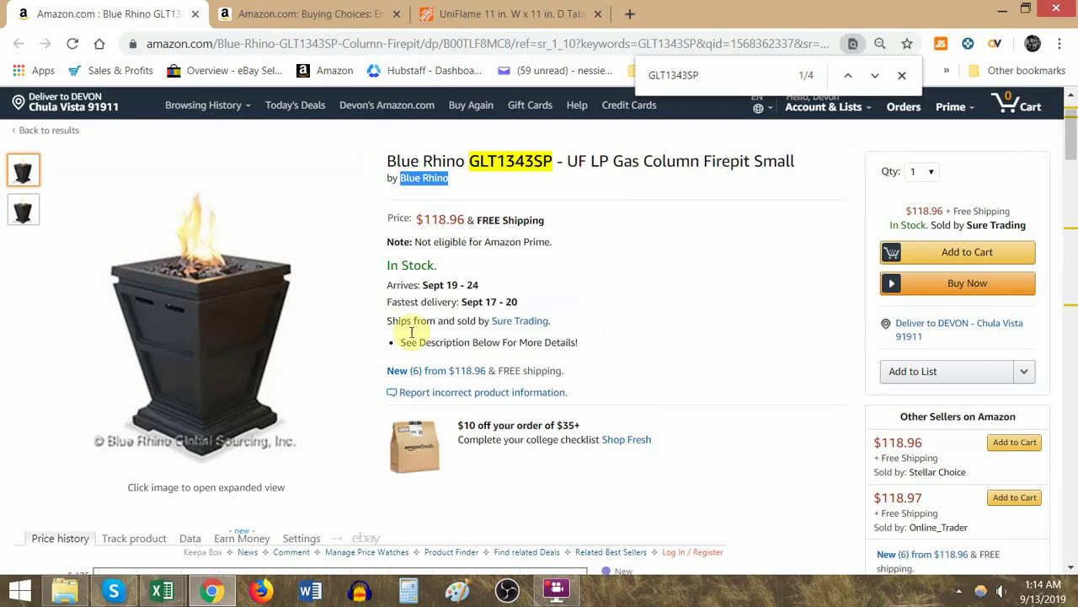
Step: Open the new offers for the Blue Rhino GLT1343SP firepit and review its brand, price history and sellers
left_click(471, 375)
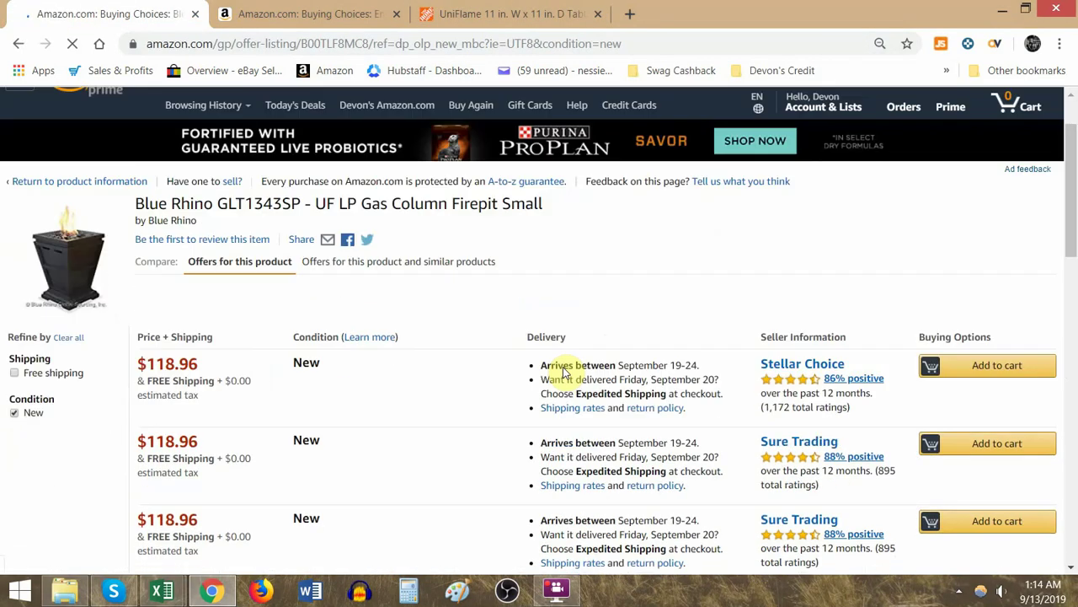
scroll(586, 383, "down", 2)
scroll(589, 384, "down", 6)
scroll(511, 345, "up", 9)
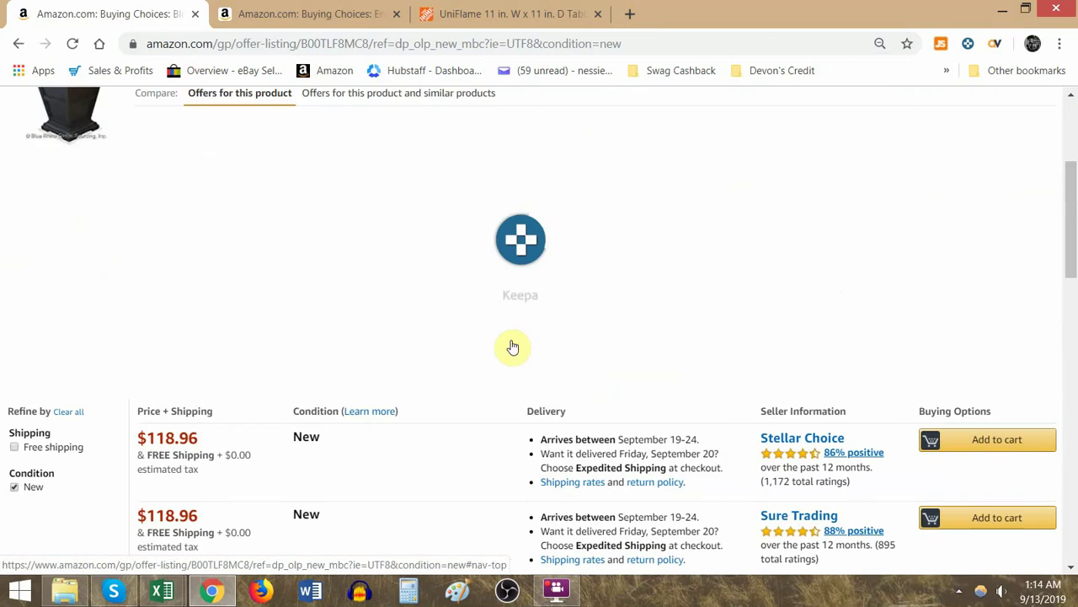
double_click(145, 288)
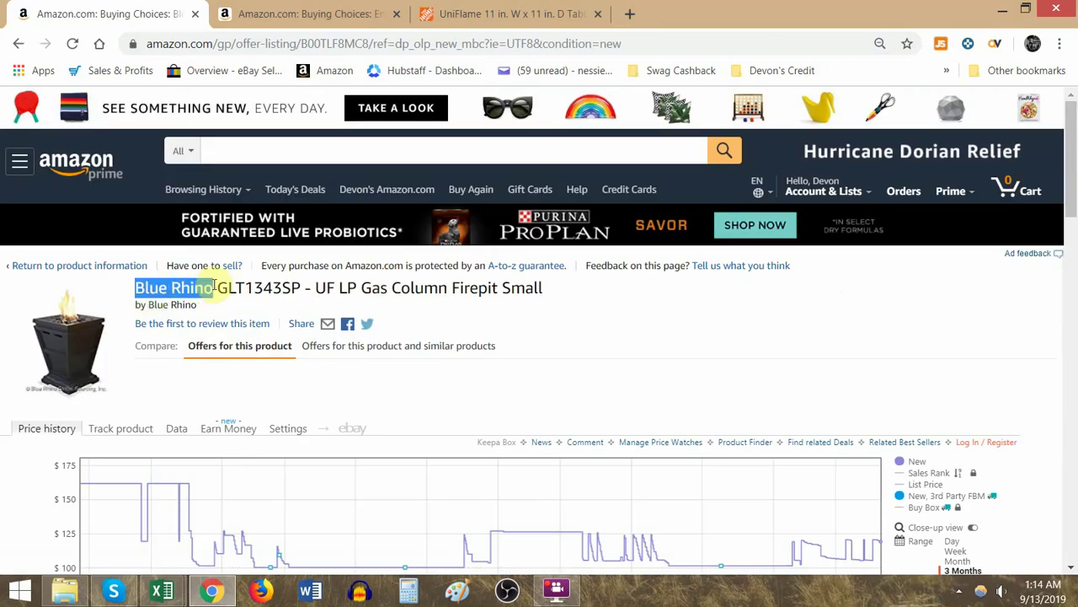
scroll(823, 409, "down", 5)
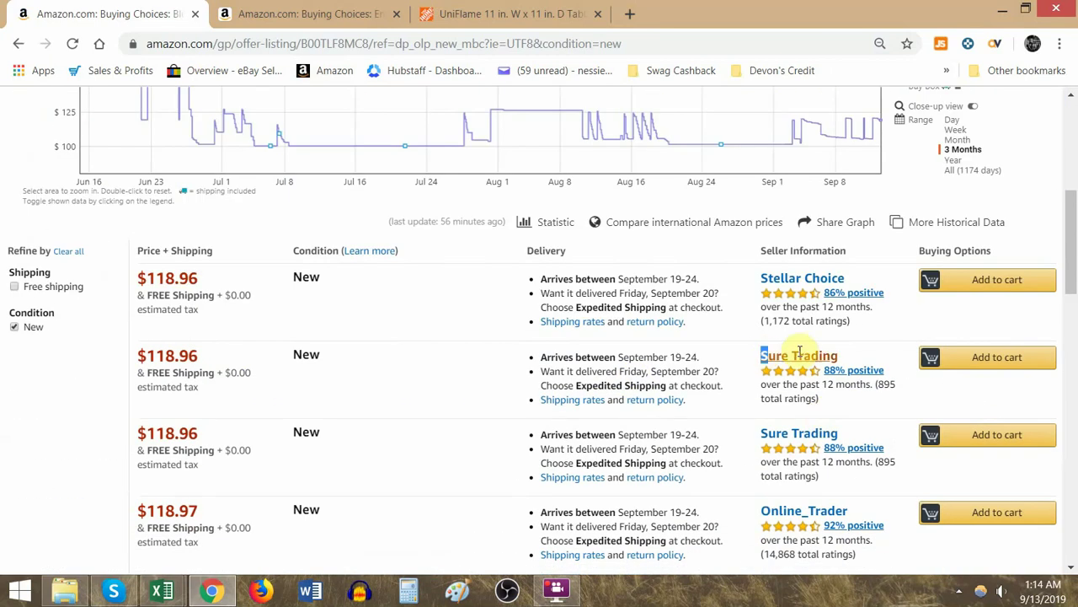
Step: Compare the seller names on the Blue Rhino GLT1343SP offers with the listing's brand
left_click_drag(799, 352, 836, 359)
scroll(588, 380, "up", 5)
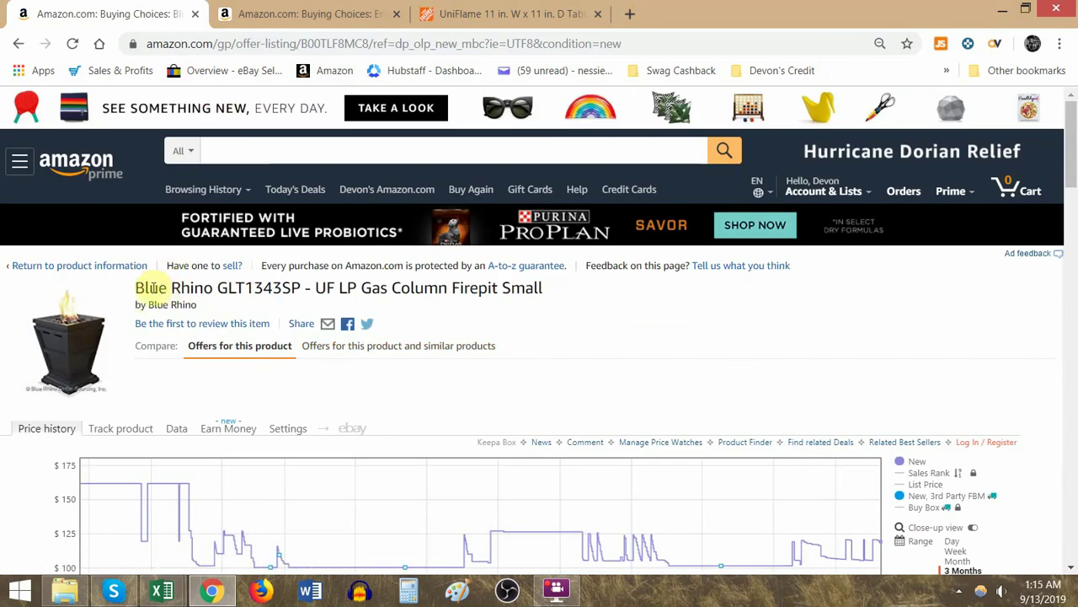
scroll(556, 419, "down", 5)
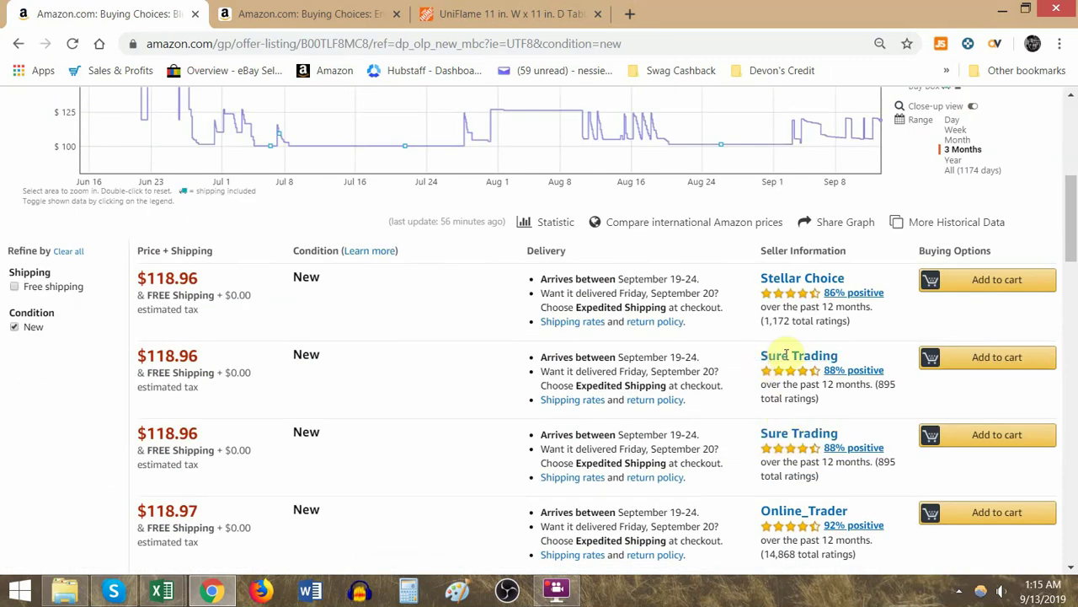
left_click_drag(786, 355, 842, 357)
scroll(809, 379, "down", 4)
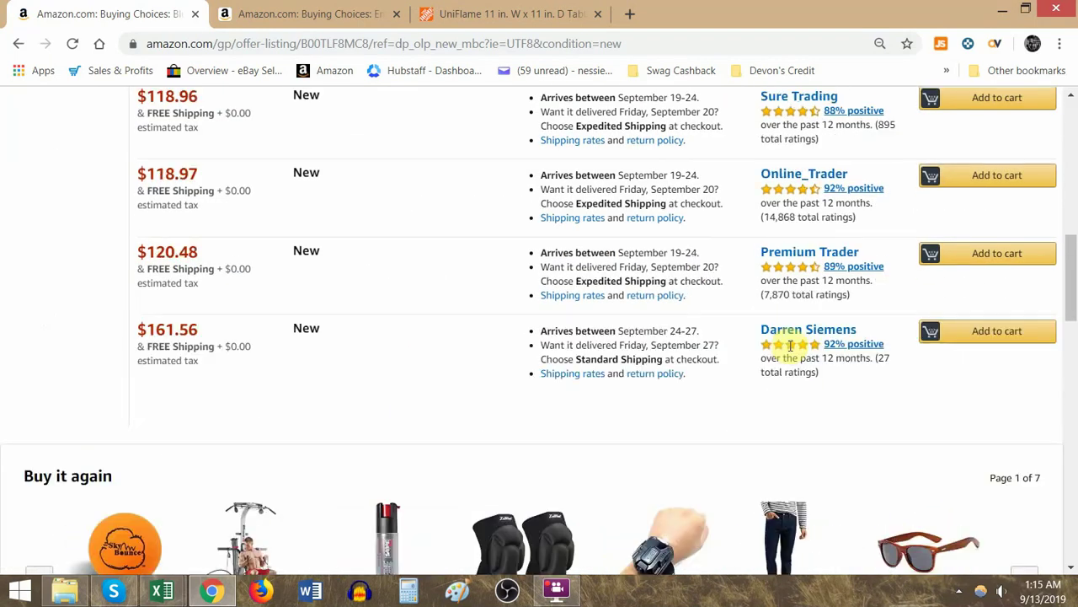
left_click_drag(758, 335, 857, 330)
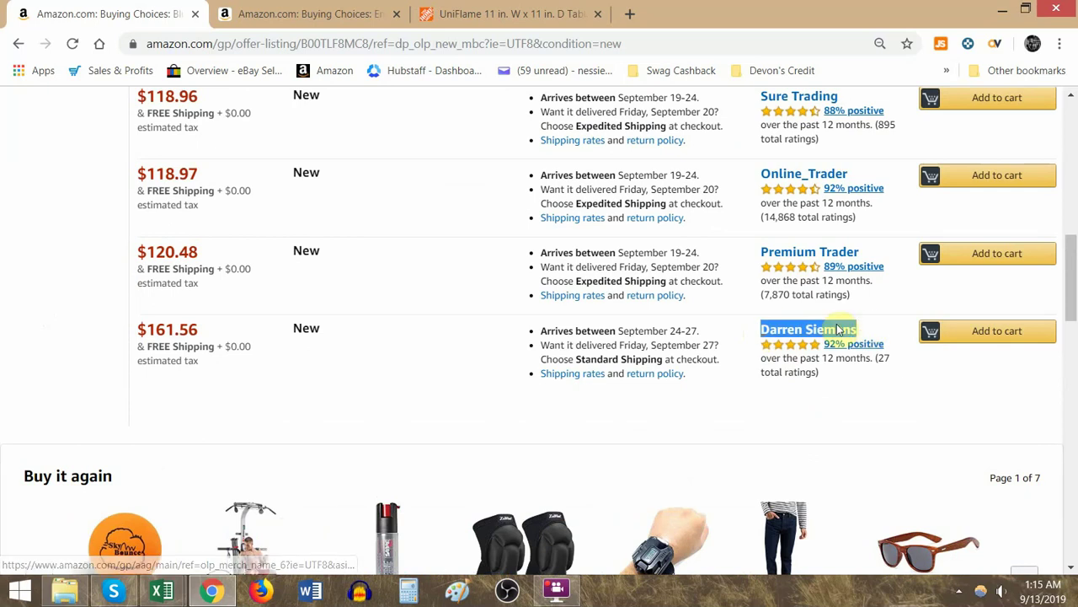
scroll(179, 279, "up", 6)
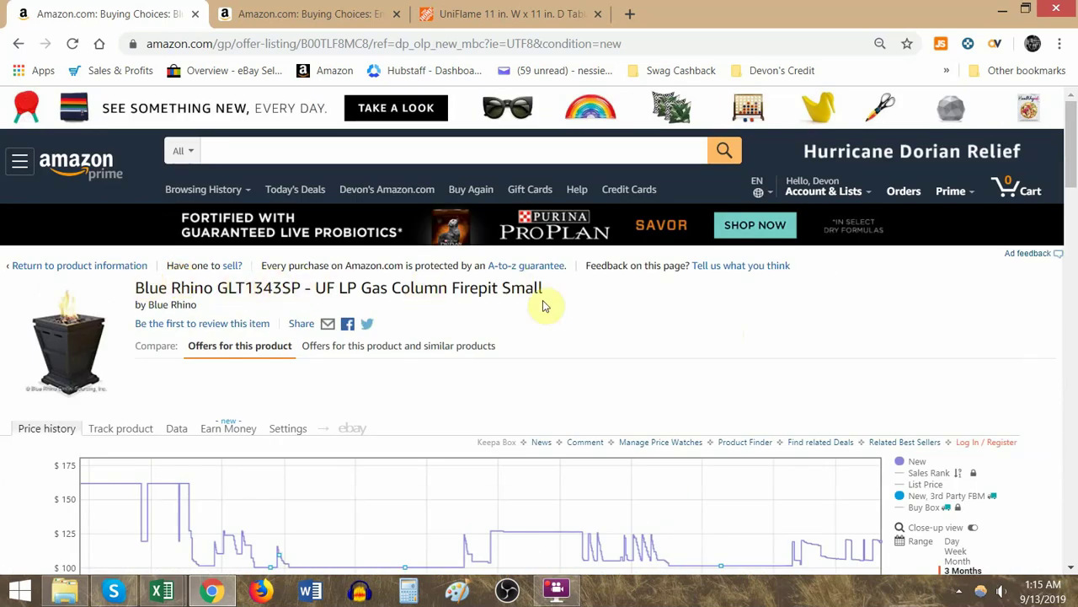
scroll(304, 301, "down", 3)
Step: Return to the Blue Rhino product page and compare its brand and listing with the Endless Summer GLT1343SP offers
left_click(16, 45)
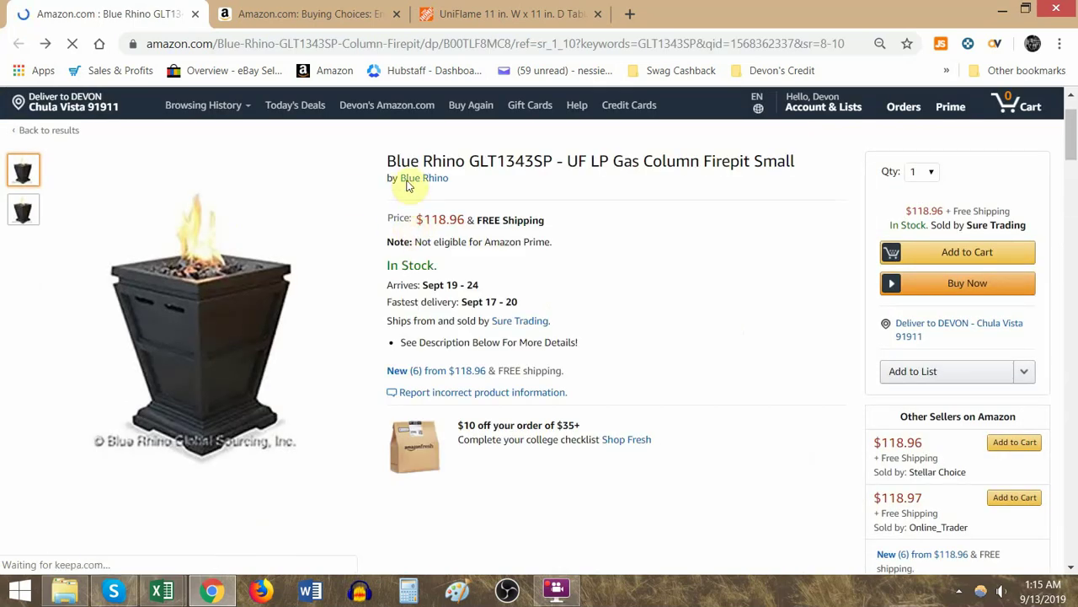
left_click(328, 14)
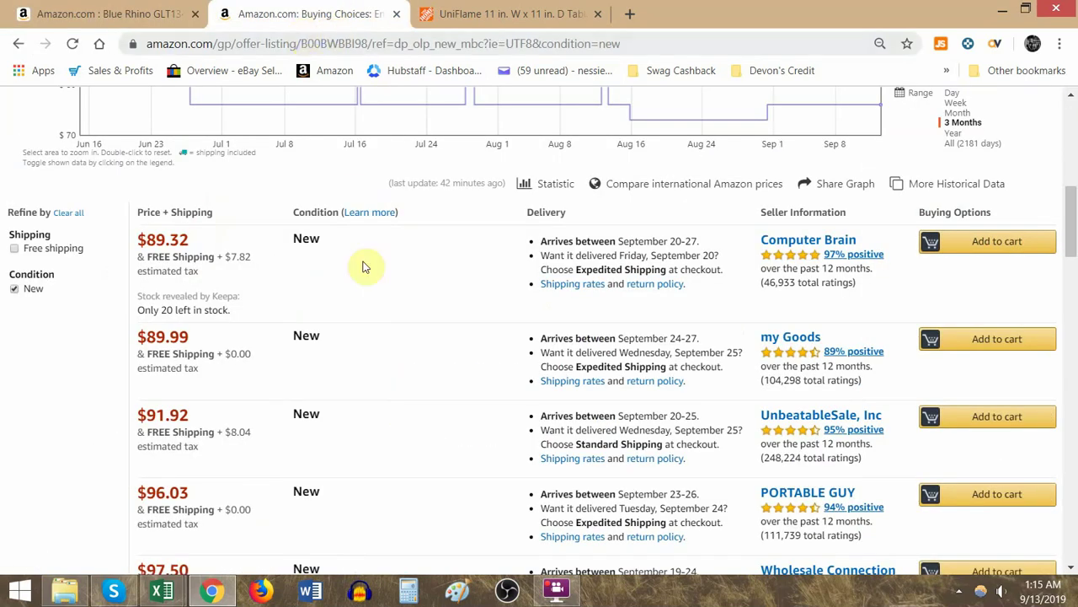
scroll(362, 267, "up", 10)
left_click(93, 13)
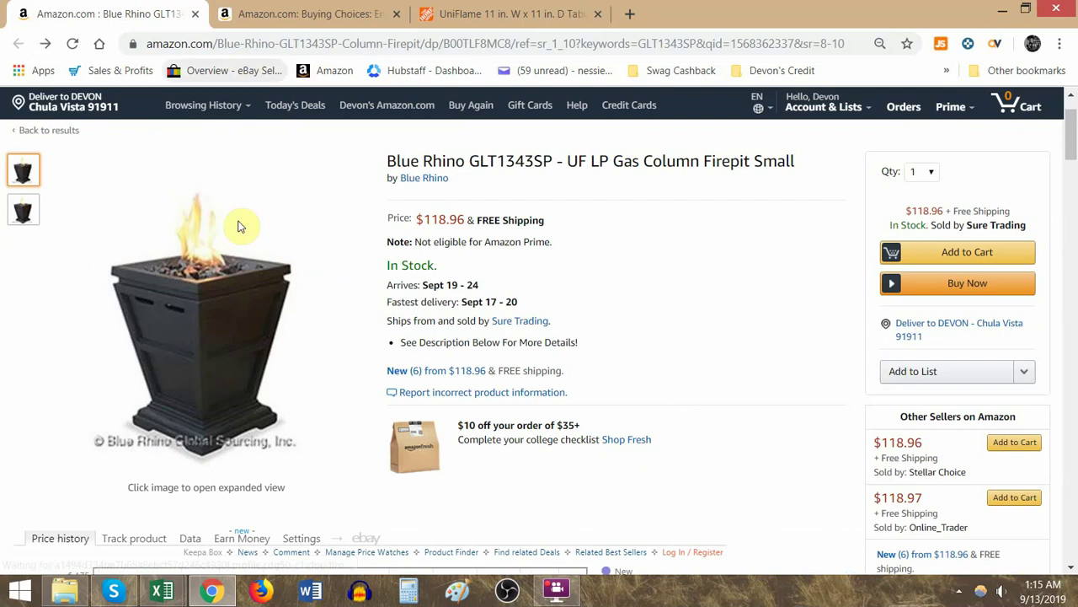
left_click(246, 13)
left_click(117, 10)
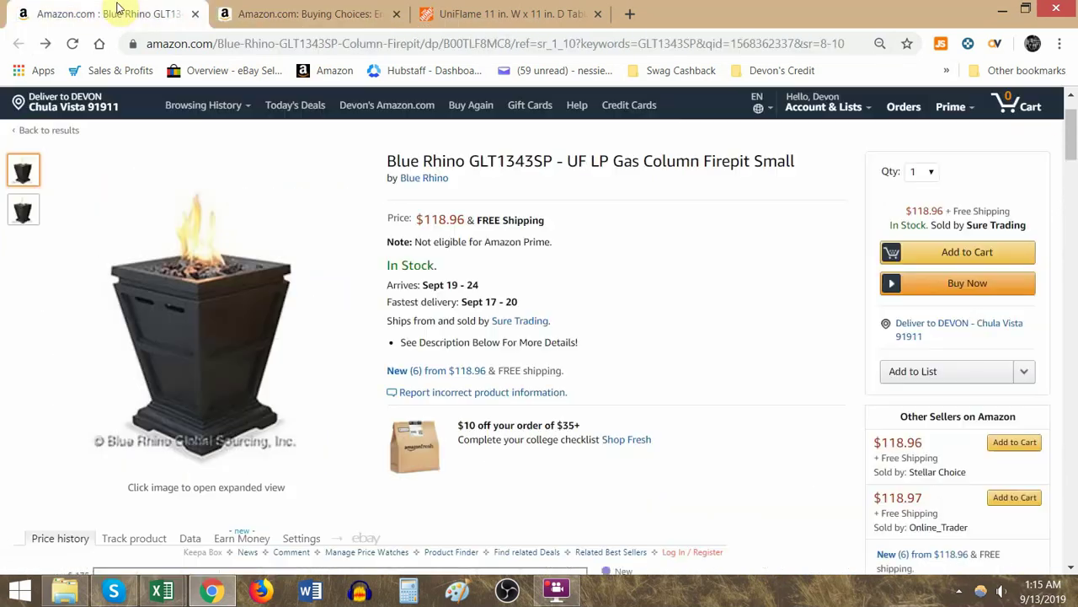
left_click(292, 10)
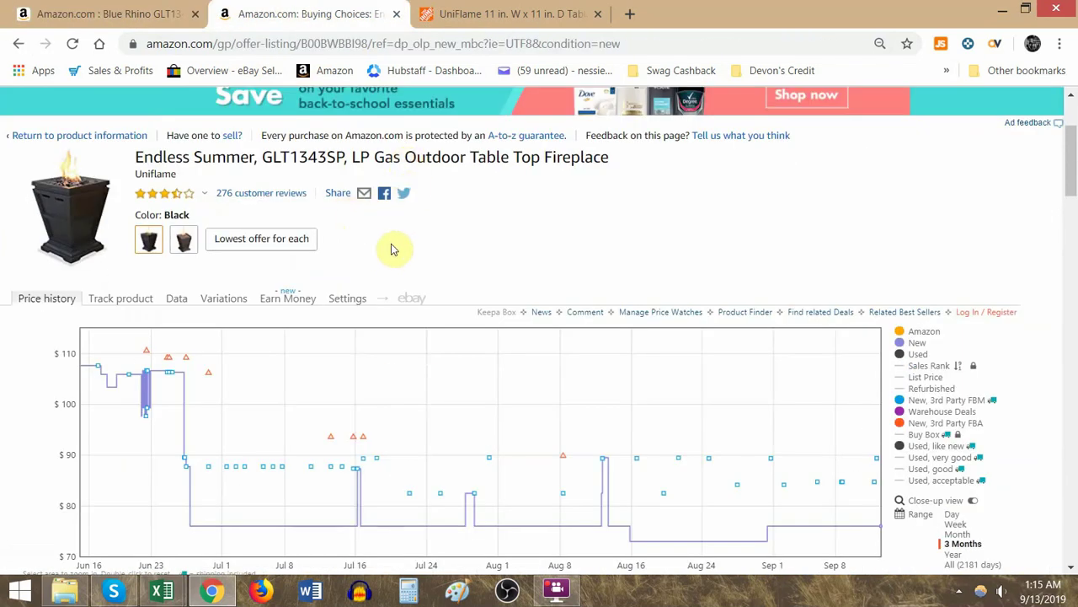
scroll(391, 250, "down", 6)
scroll(428, 199, "up", 8)
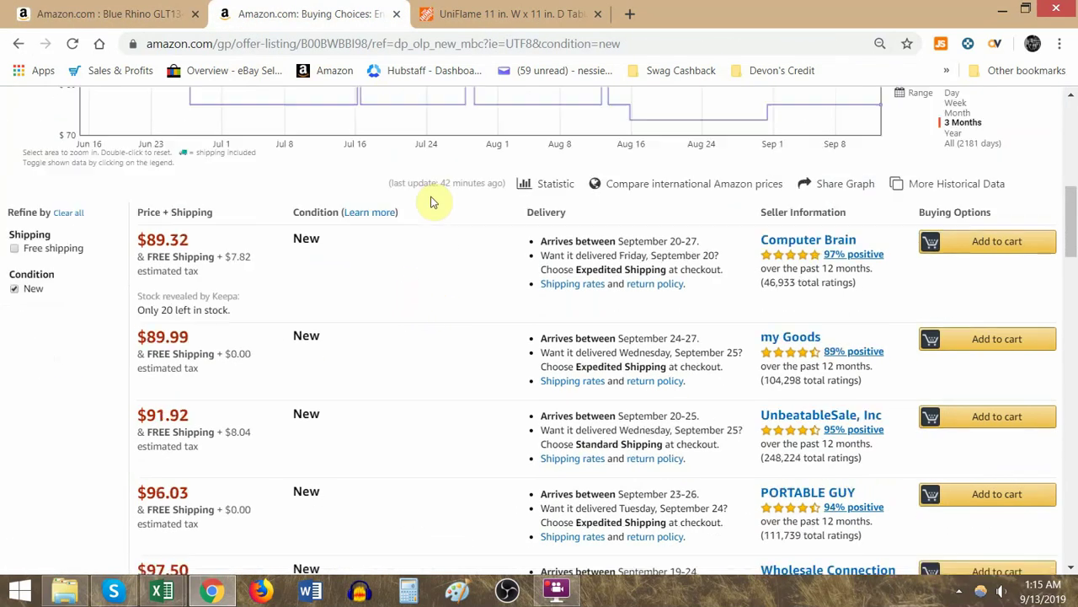
Step: Close the Endless Summer offers page and open the new offers for the Blue Rhino firepit
key("ctrl+w")
left_click(172, 11)
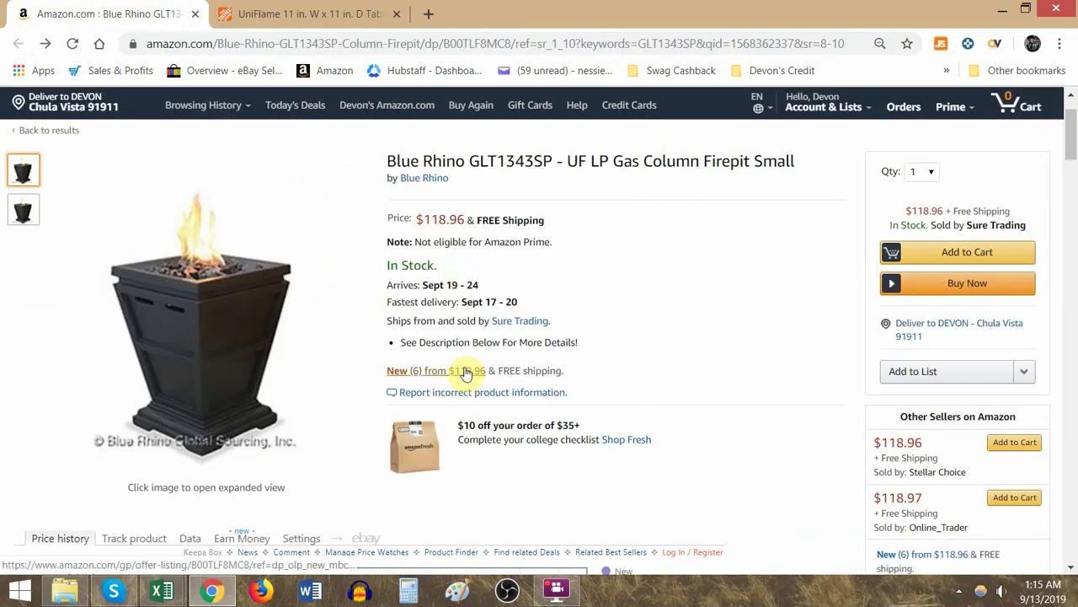
left_click(466, 374)
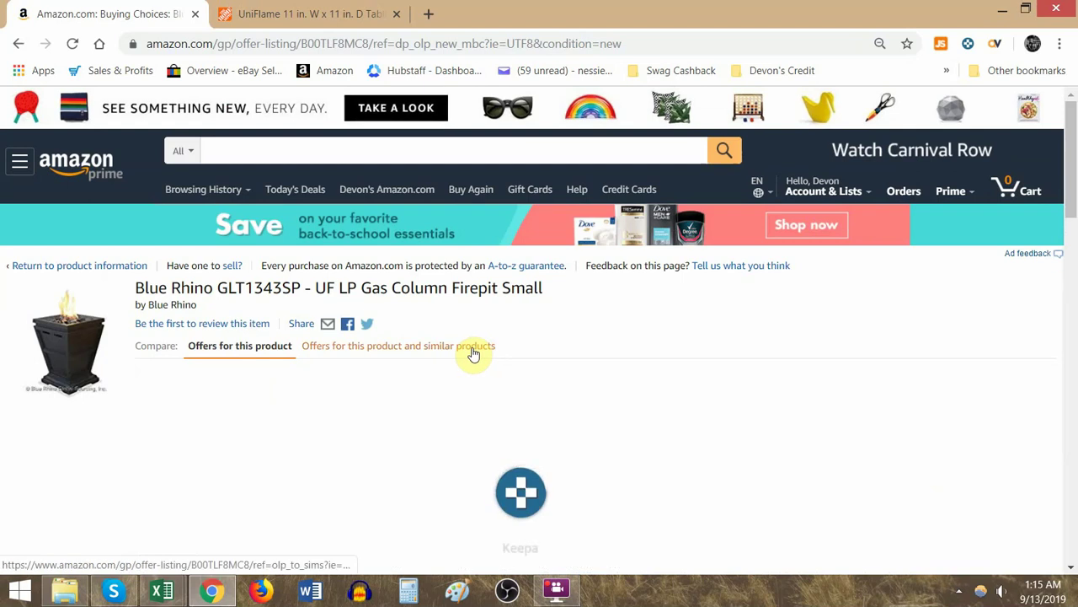
Step: Copy the model number GLT1343SP from the Home Depot page and find it on the Blue Rhino offers page
left_click(309, 14)
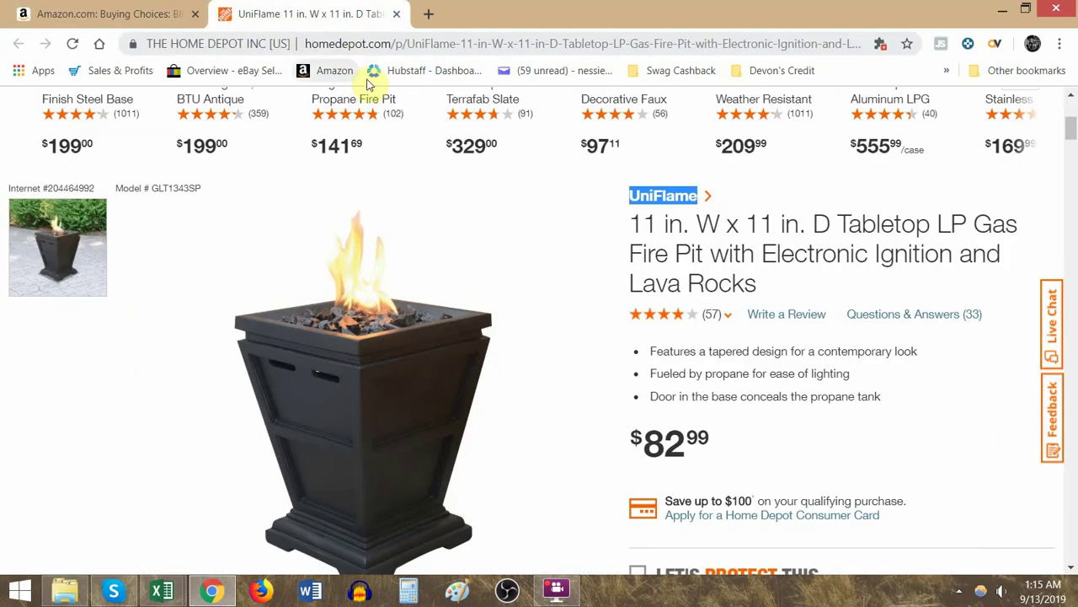
double_click(177, 188)
key("ctrl+c")
left_click(102, 10)
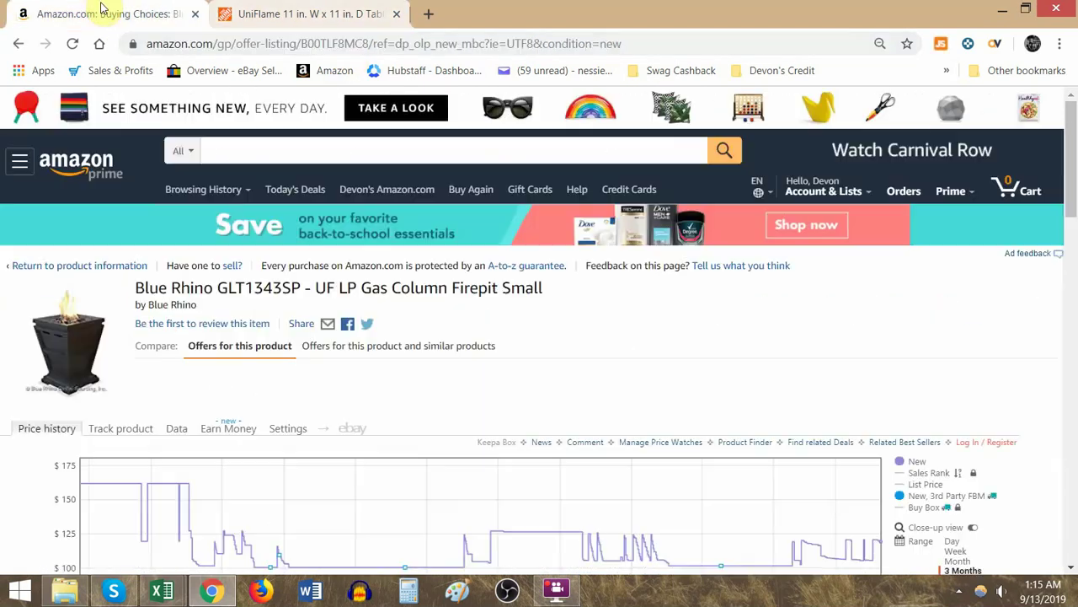
key("ctrl+f")
key("ctrl+v")
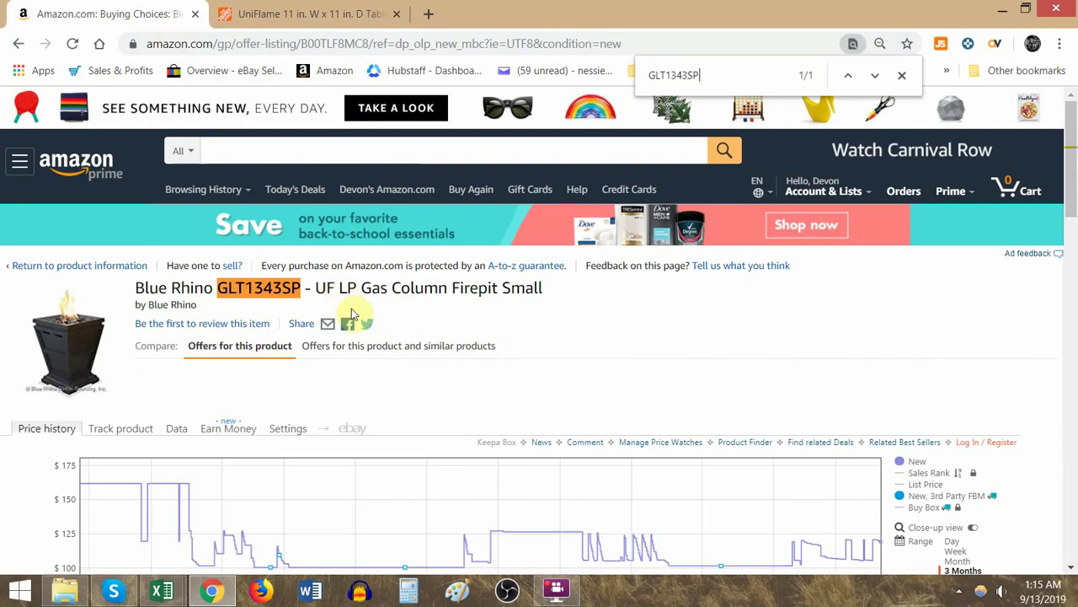
scroll(362, 313, "down", 2)
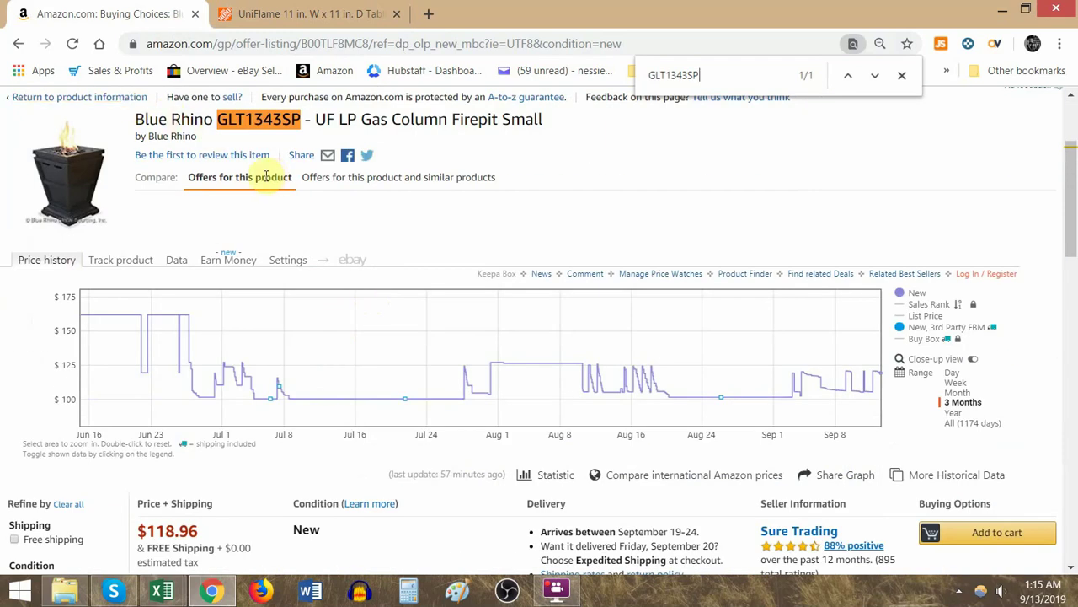
key("ctrl+Tab")
key("ctrl+Tab")
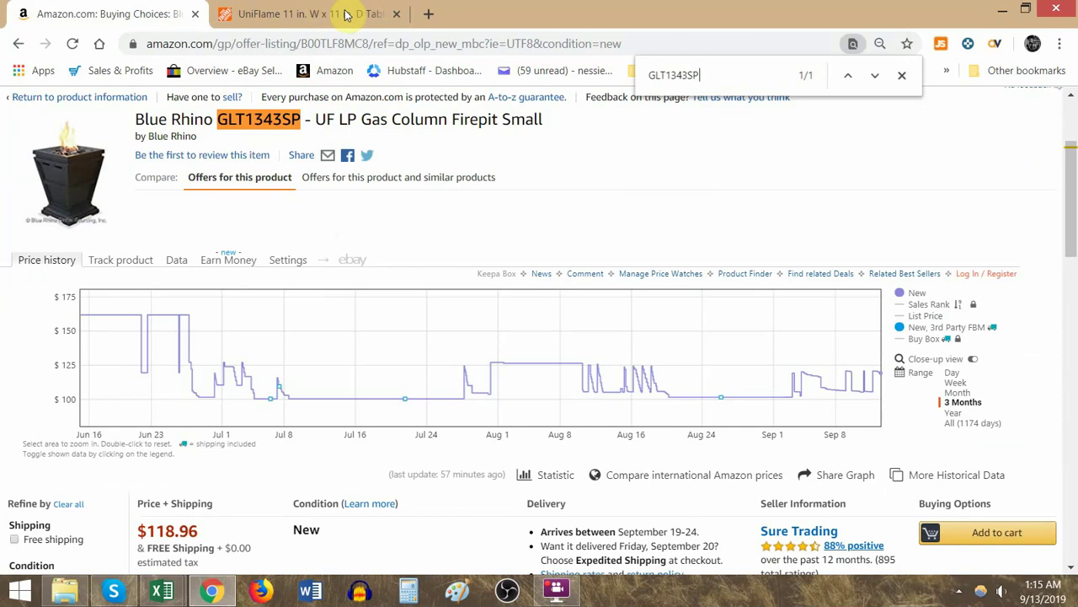
scroll(350, 290, "down", 4)
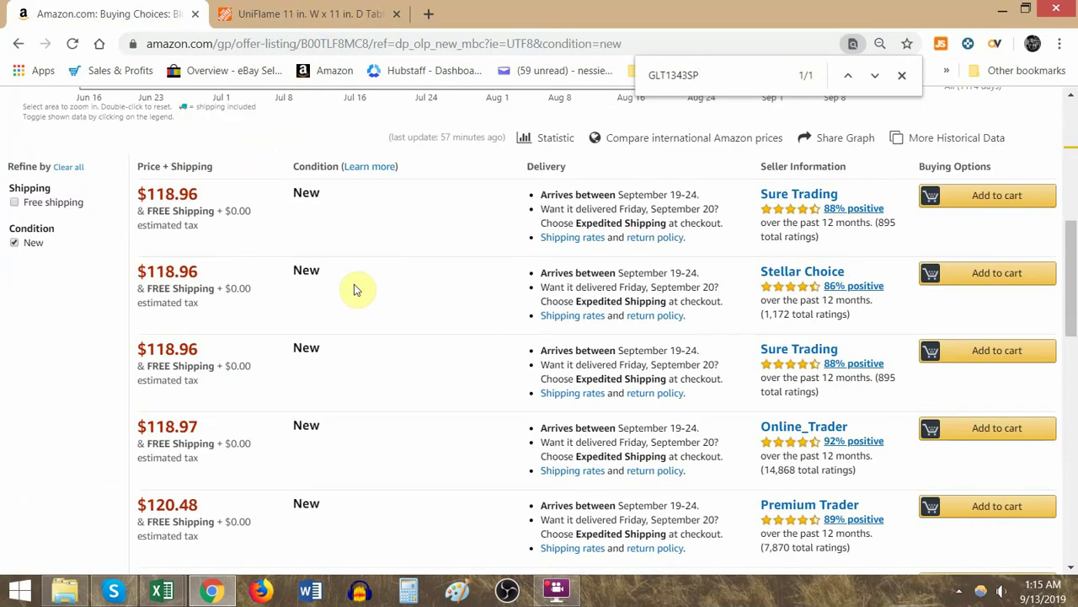
Step: Copy the ASIN B00TLF8MC8 from the offers page address into the FN.SKU cell of row 13 in Excel
double_click(337, 43)
key("ctrl+c")
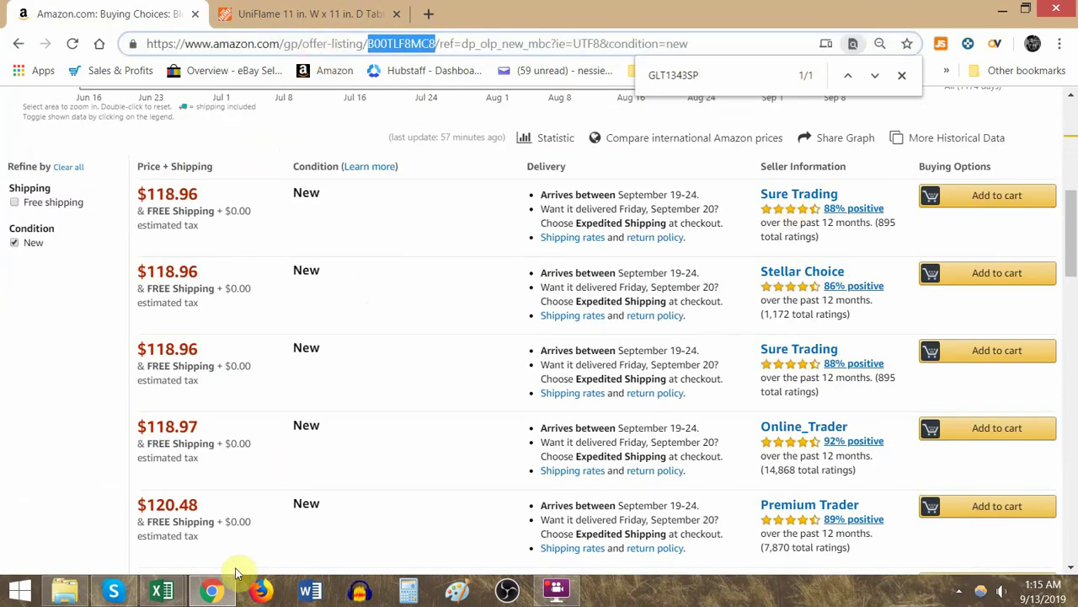
left_click(162, 590)
left_click(293, 505)
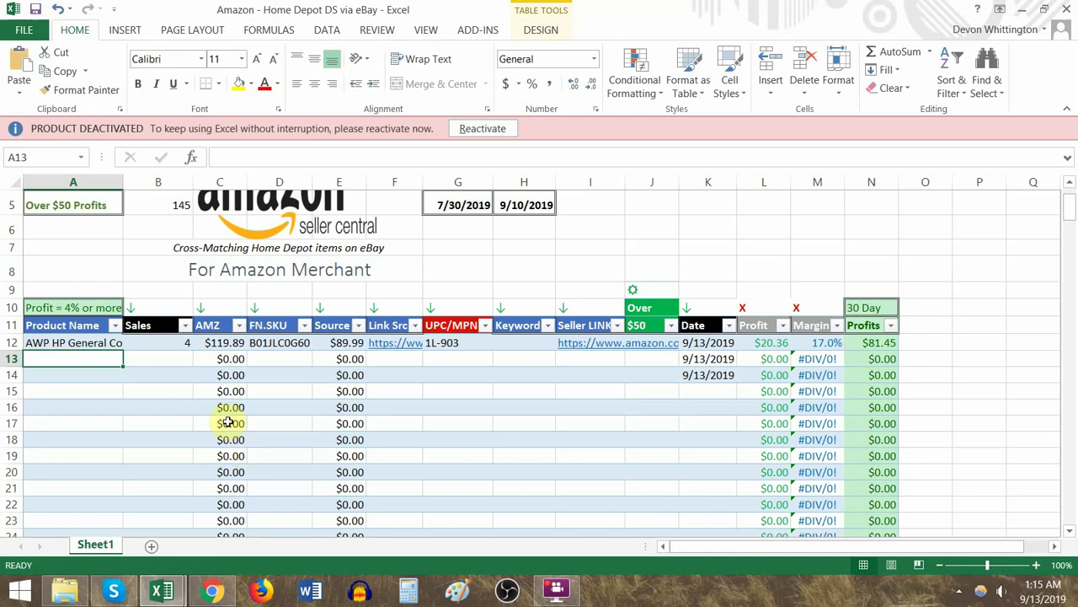
left_click(263, 358)
key("ctrl+v")
Step: Enter the Amazon price 118.96 in the AMZ cell of row 13
key("alt+Tab")
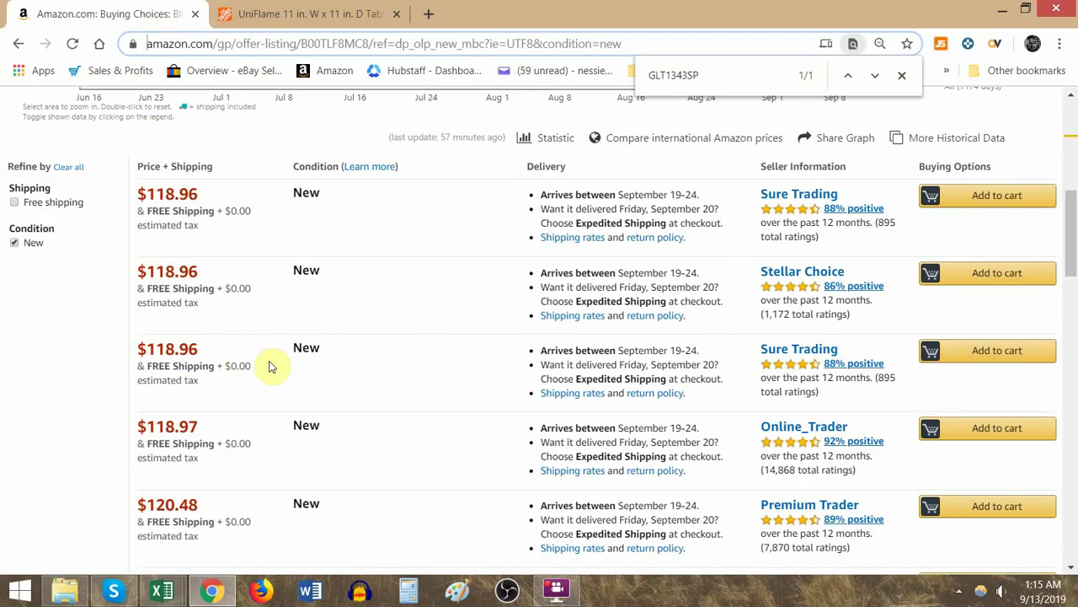
key("alt+Tab")
key("Left")
type("11")
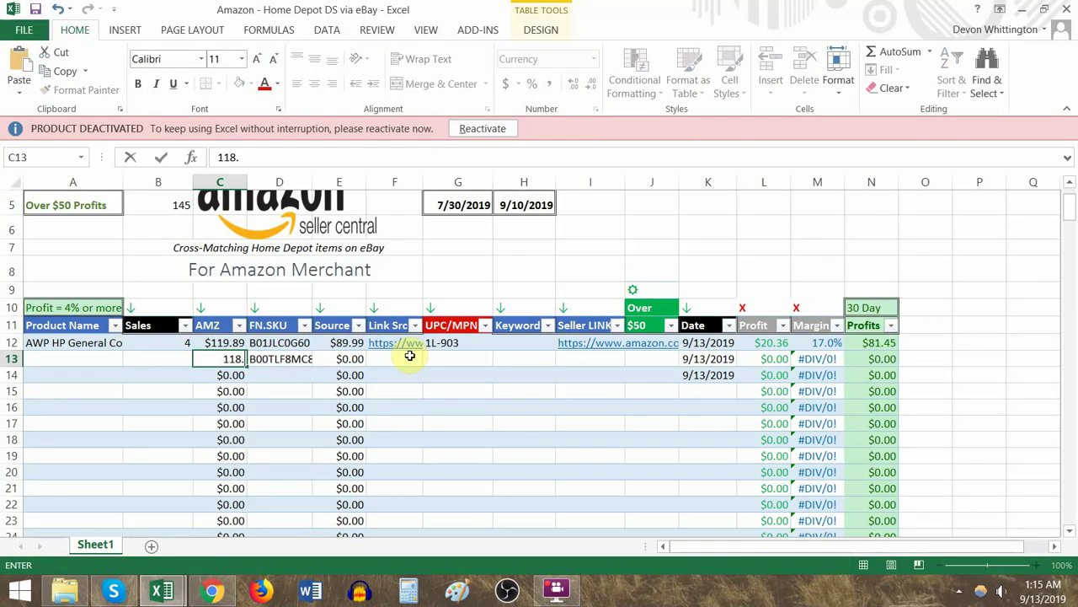
key("Left")
key("alt")
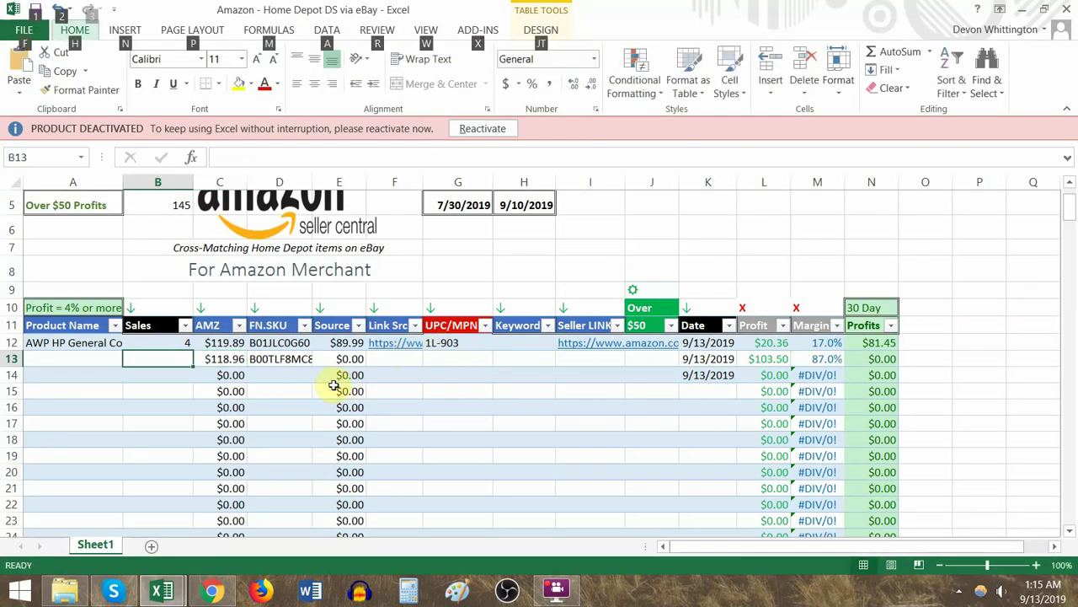
Step: Copy the Amazon title "Blue Rhino GLT1343SP - UF LP Gas Column Firepit Small" as plain text into row 13's Product Name cell
key("alt+Tab")
scroll(409, 306, "up", 3)
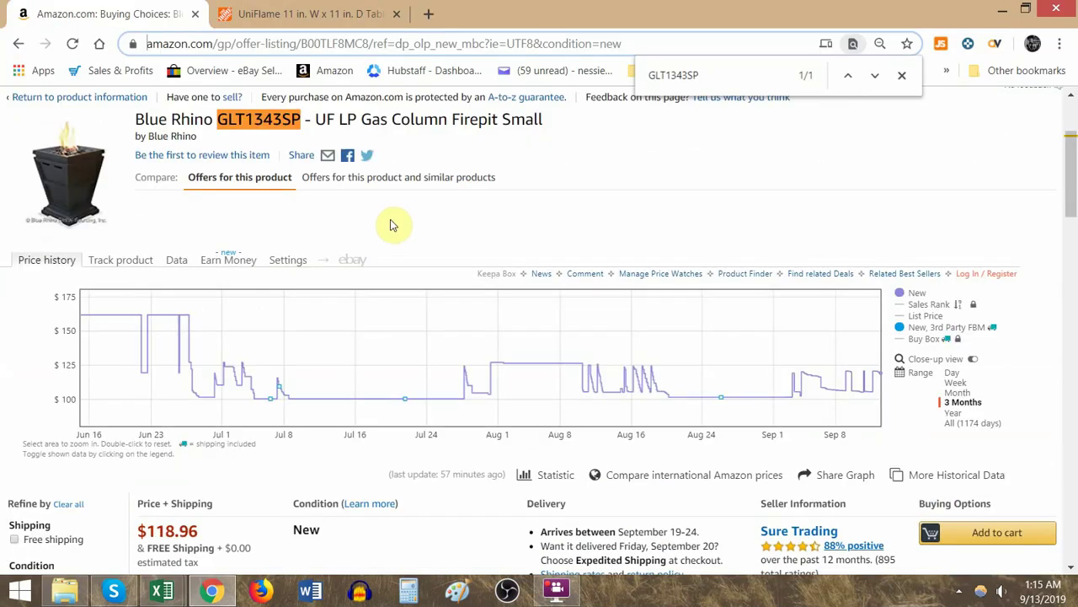
triple_click(385, 119)
key("ctrl+c")
left_click(379, 43)
key("ctrl+v")
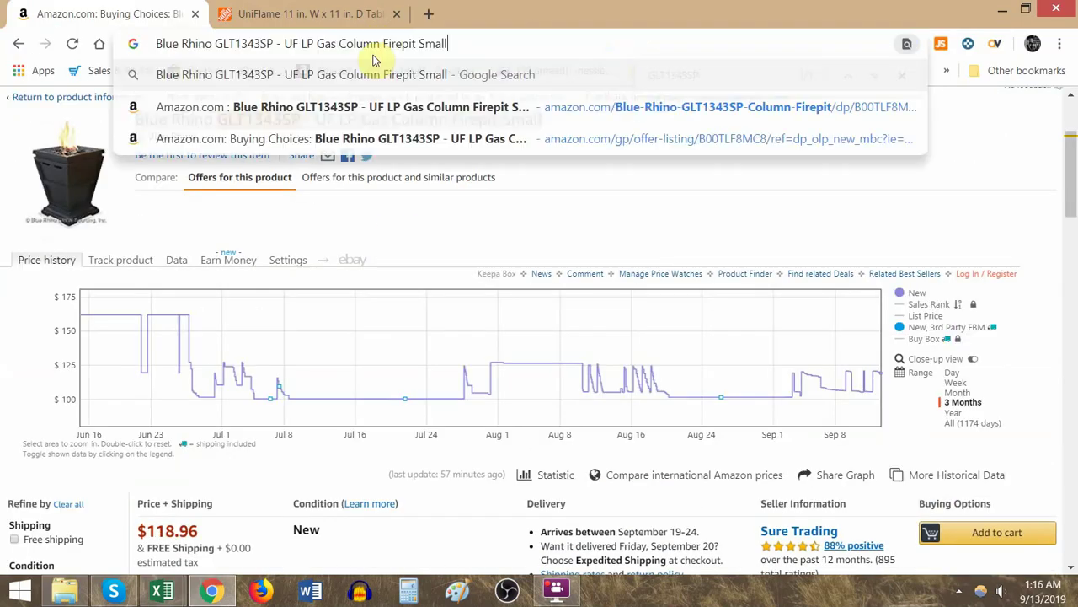
key("alt+Tab")
left_click(84, 358)
key("ctrl+v")
Step: Copy the Home Depot fire pit page's address into the Link Src cell of row 13
left_click(394, 358)
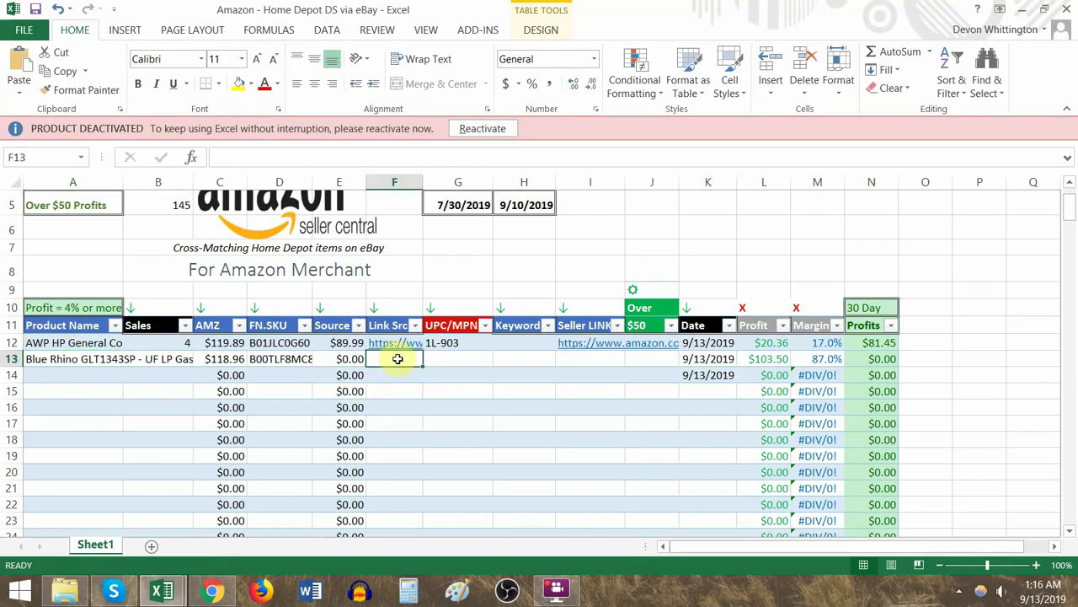
key("alt+Tab")
left_click(345, 16)
left_click(361, 43)
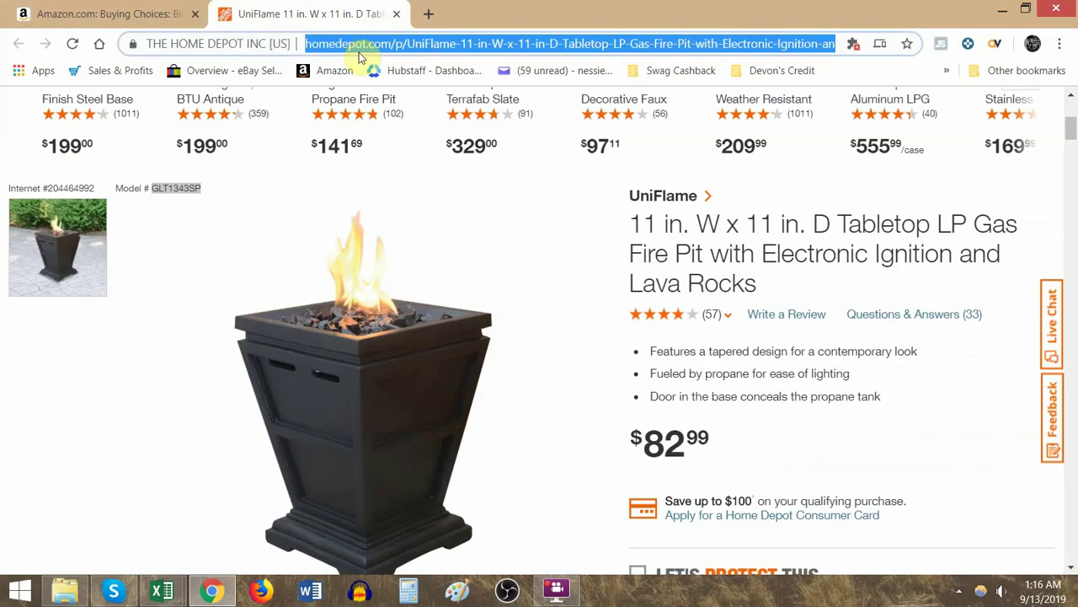
key("ctrl+c")
key("alt+Tab")
key("ctrl+v")
Step: Enter the Home Depot price 82.99 in the Source cell of row 13
key("alt+Tab")
key("alt+Tab")
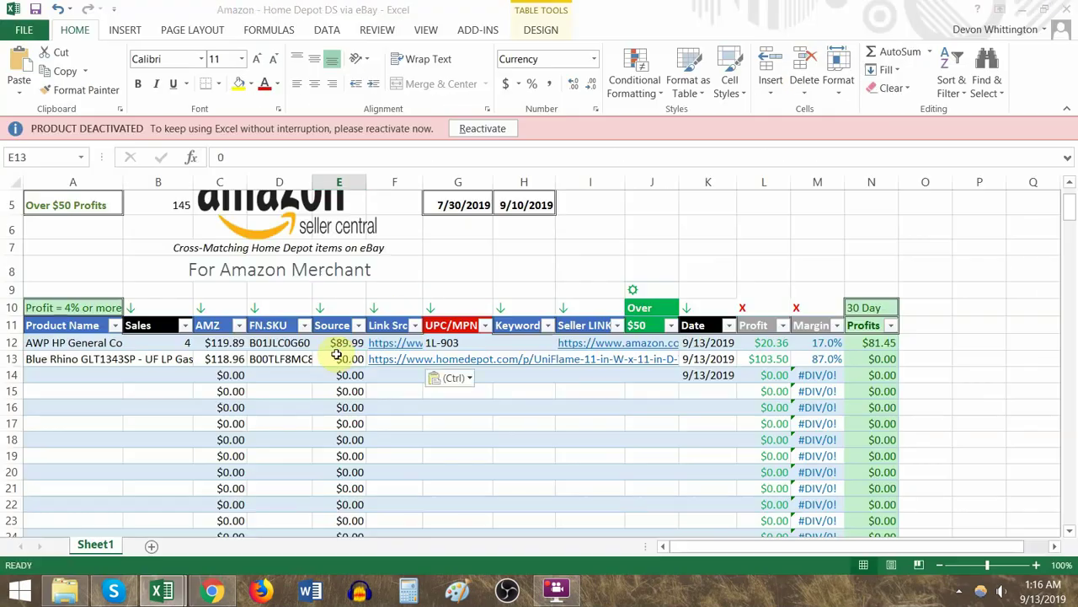
left_click(337, 358)
type("82.99")
Step: Copy the model number GLT1343SP from the Home Depot page into the UPC/MPN cell of row 13
key("alt+Tab")
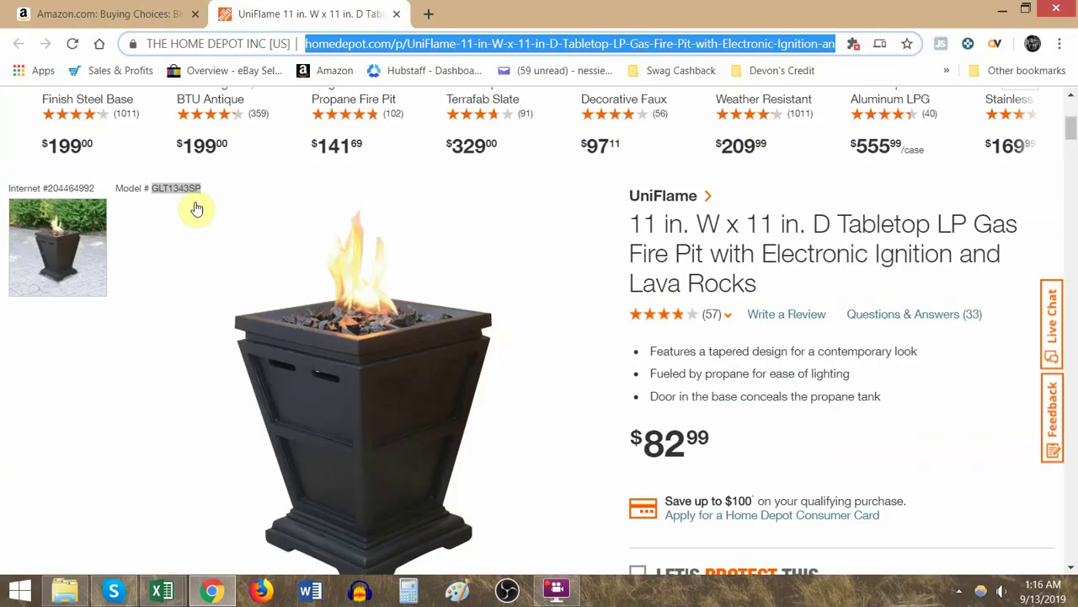
double_click(179, 189)
left_click_drag(348, 46, 356, 46)
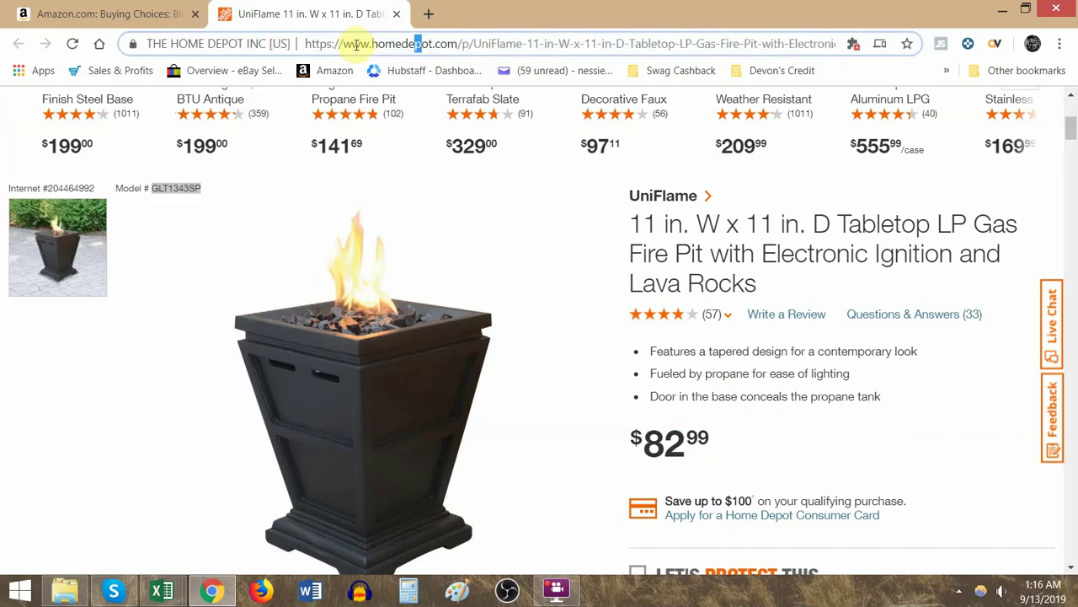
key("ctrl+v")
key("Escape")
key("ctrl+v")
key("alt+Tab")
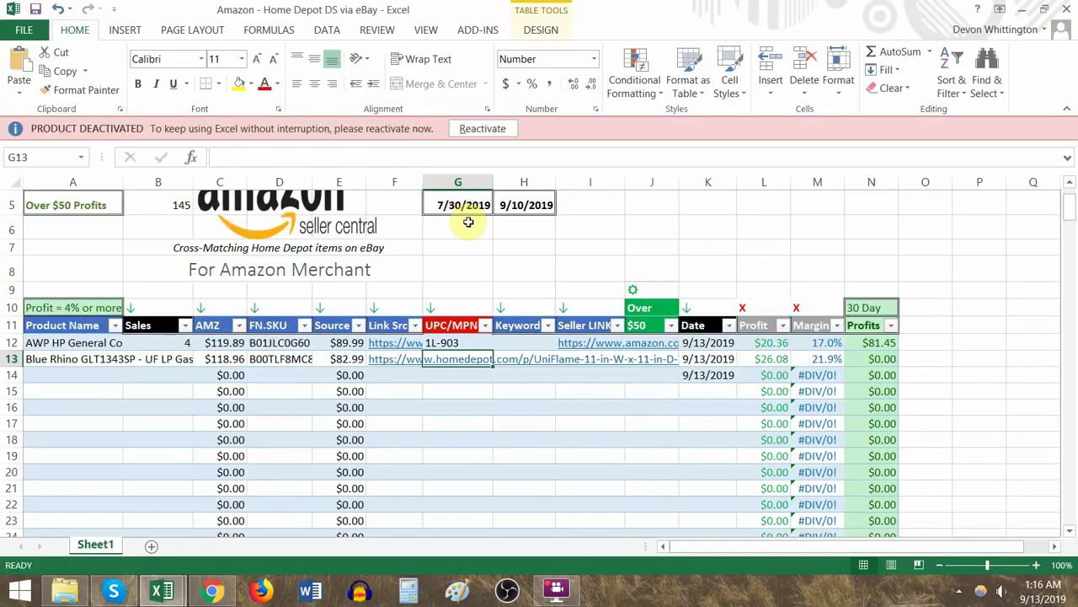
key("ctrl+v")
Step: Examine the firepit's one-month price history on the Amazon offers page, including the details of the late-August offer marked on the graph
left_click(592, 357)
key("alt+Tab")
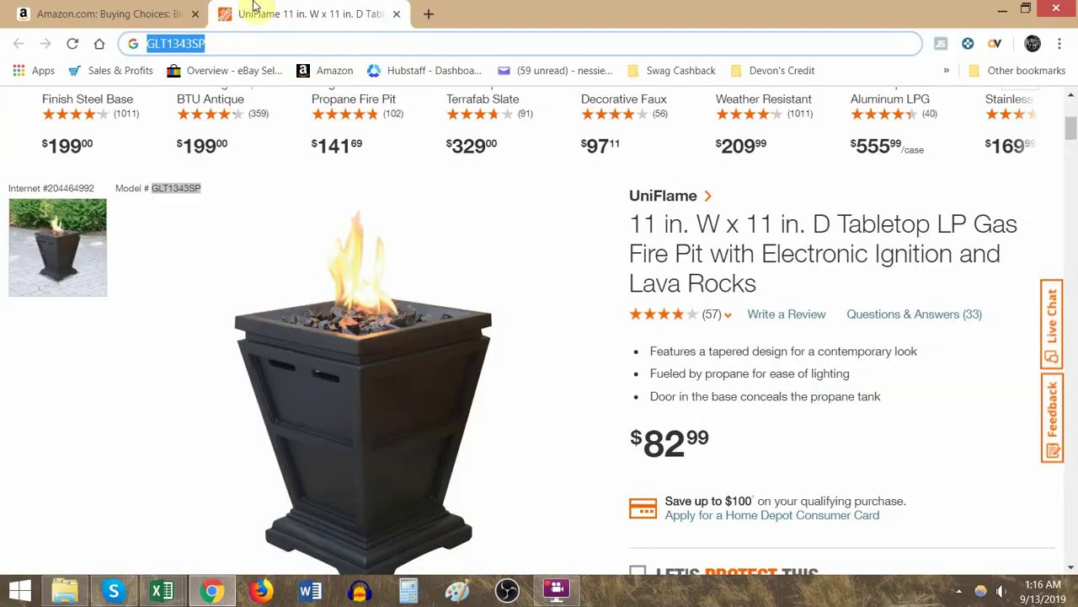
left_click(164, 8)
scroll(421, 324, "down", 7)
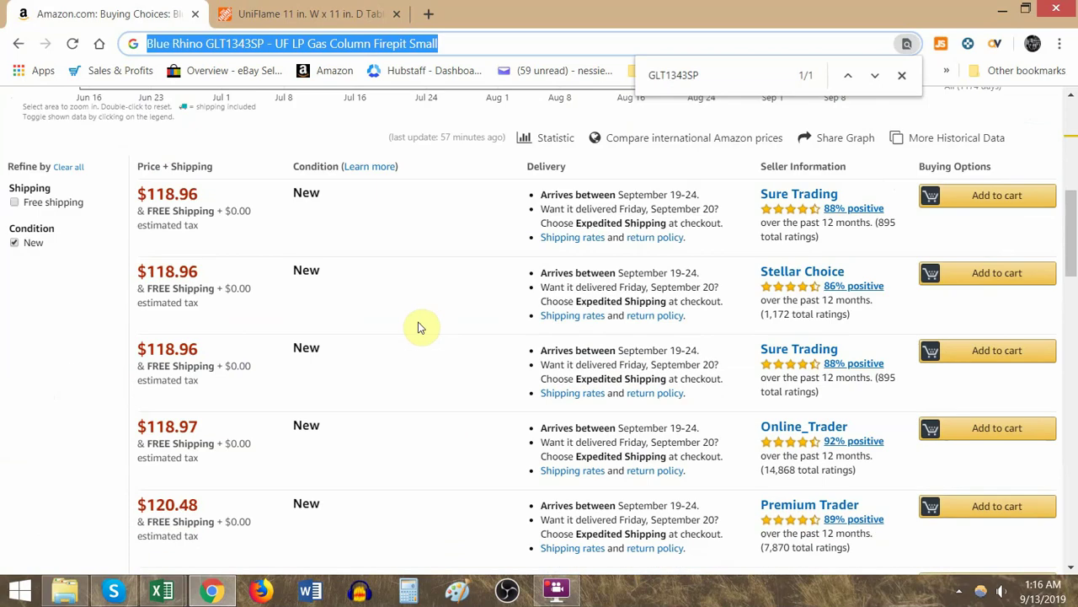
scroll(676, 323, "up", 7)
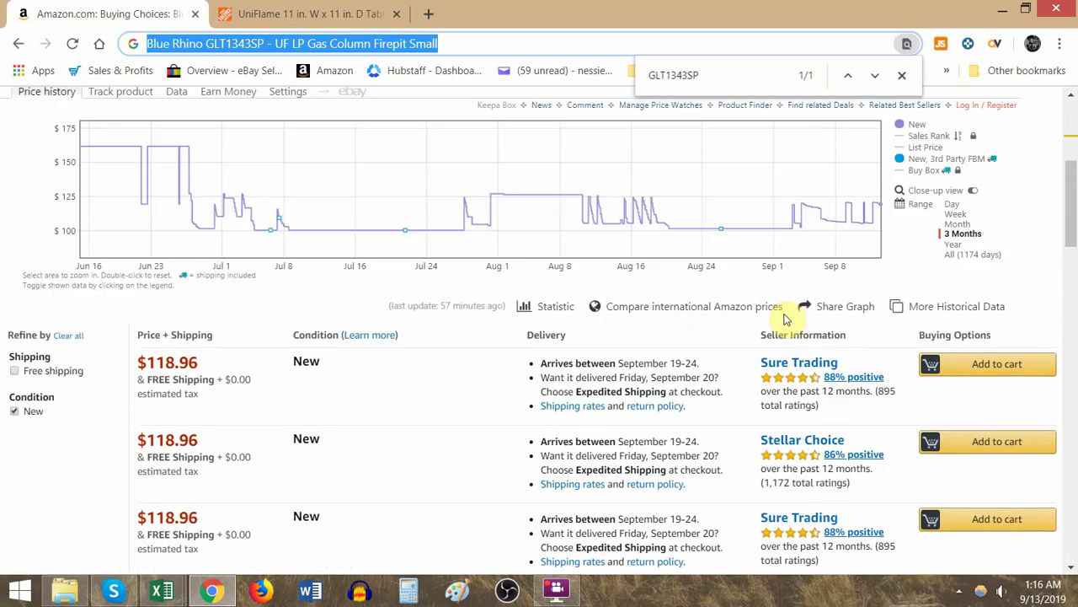
left_click(957, 223)
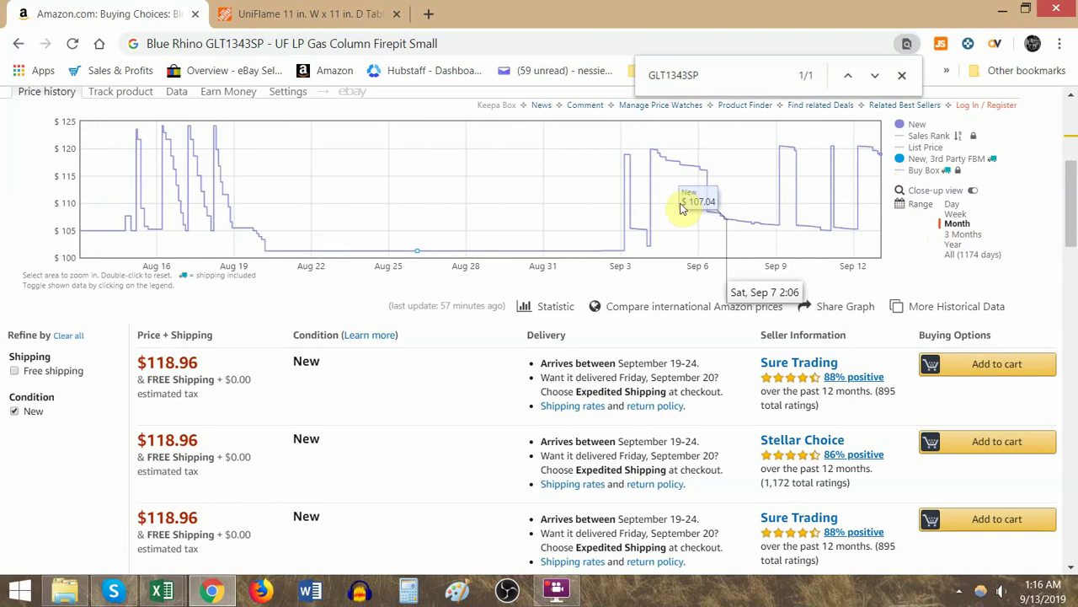
left_click(416, 252)
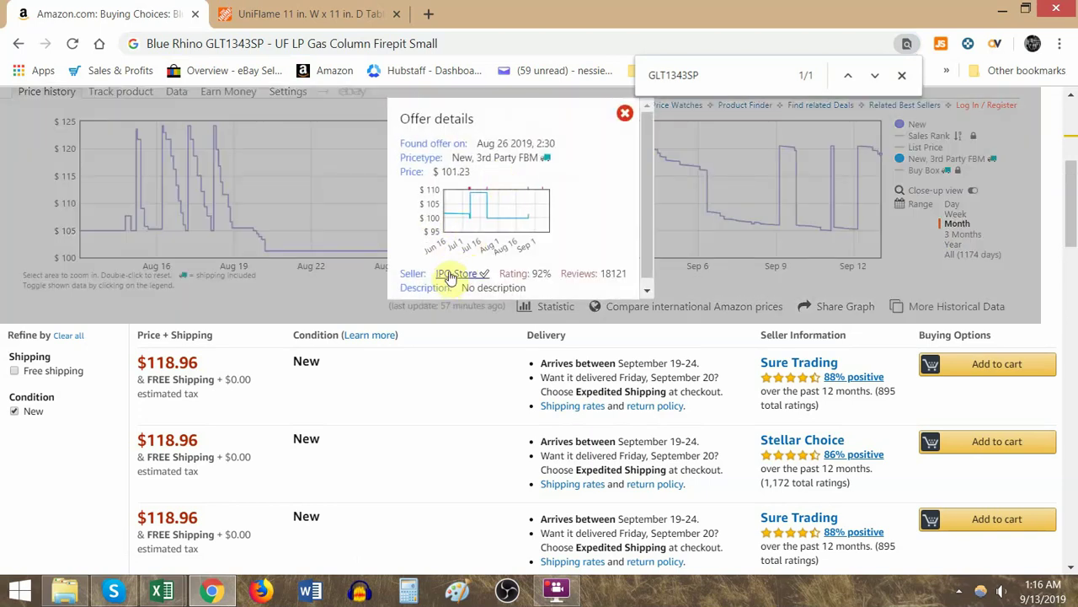
left_click(625, 115)
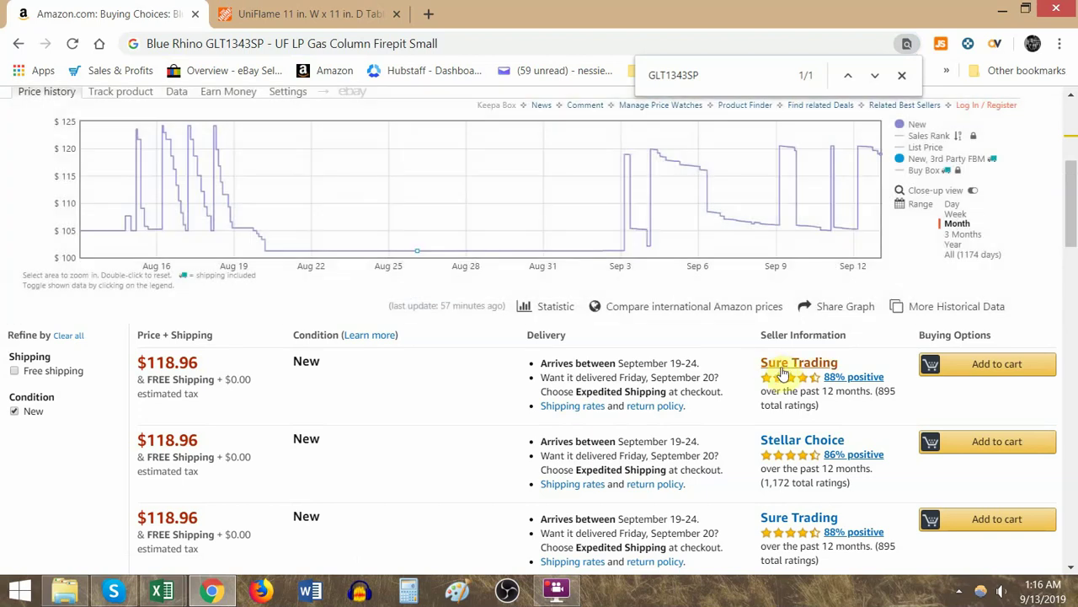
Step: Copy the address of the Sure Trading seller page from Amazon into the Seller LINK cell of row 13
middle_click(782, 369)
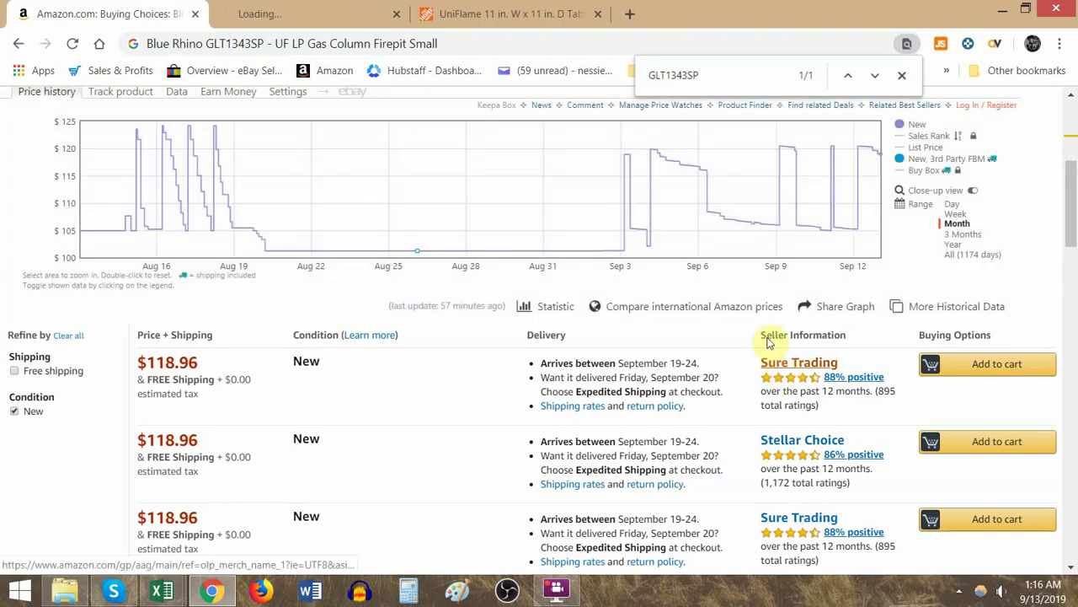
left_click(312, 10)
left_click(397, 13)
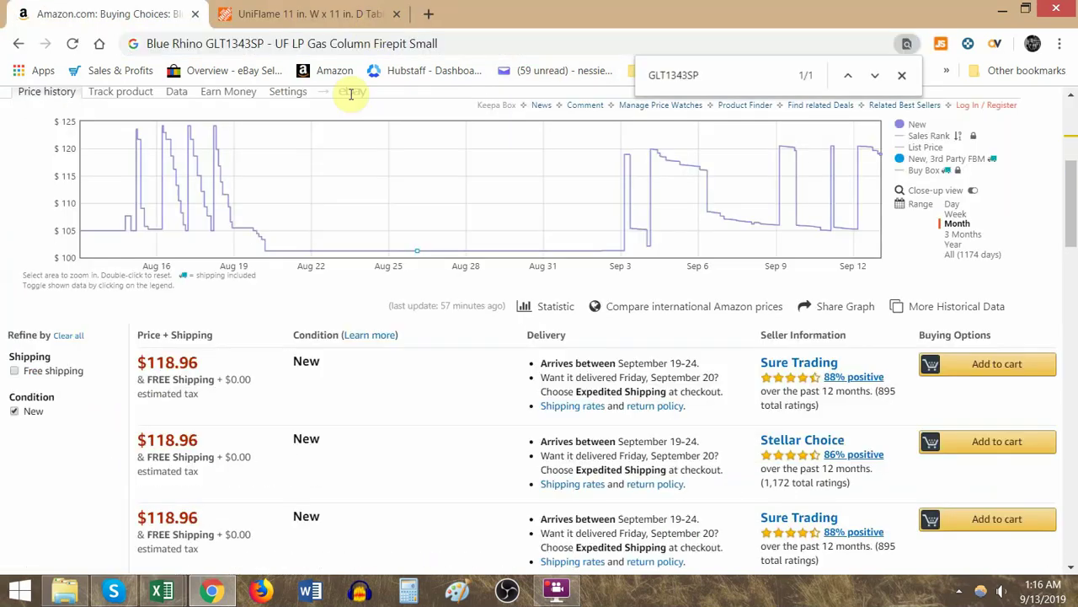
key("alt+Tab")
key("ctrl+v")
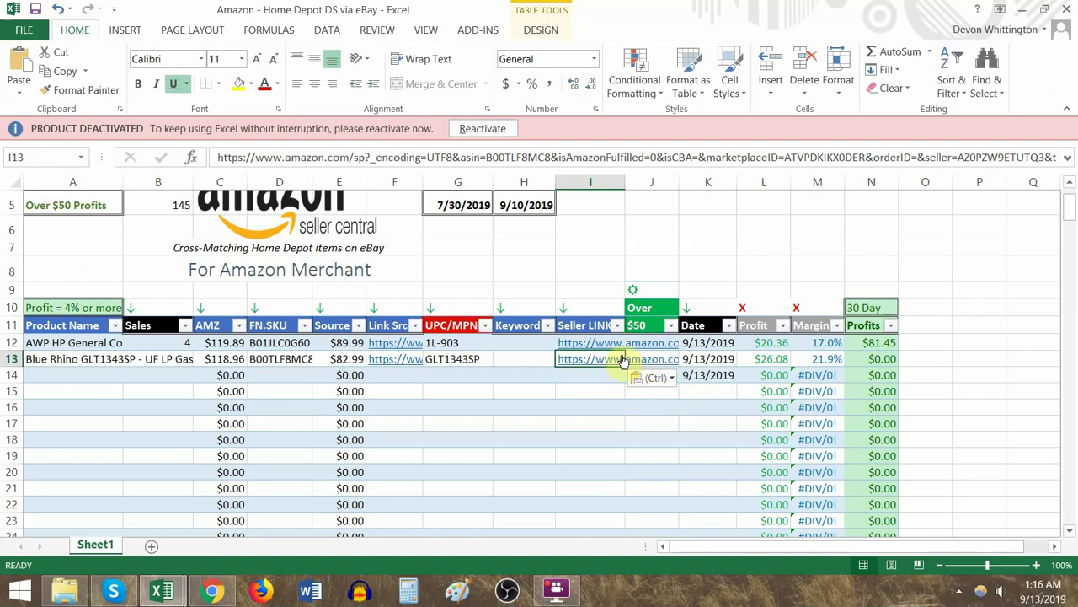
Step: Enter 1 in the Sales cell of row 13 for the Blue Rhino firepit
left_click(153, 362)
key("alt+Tab")
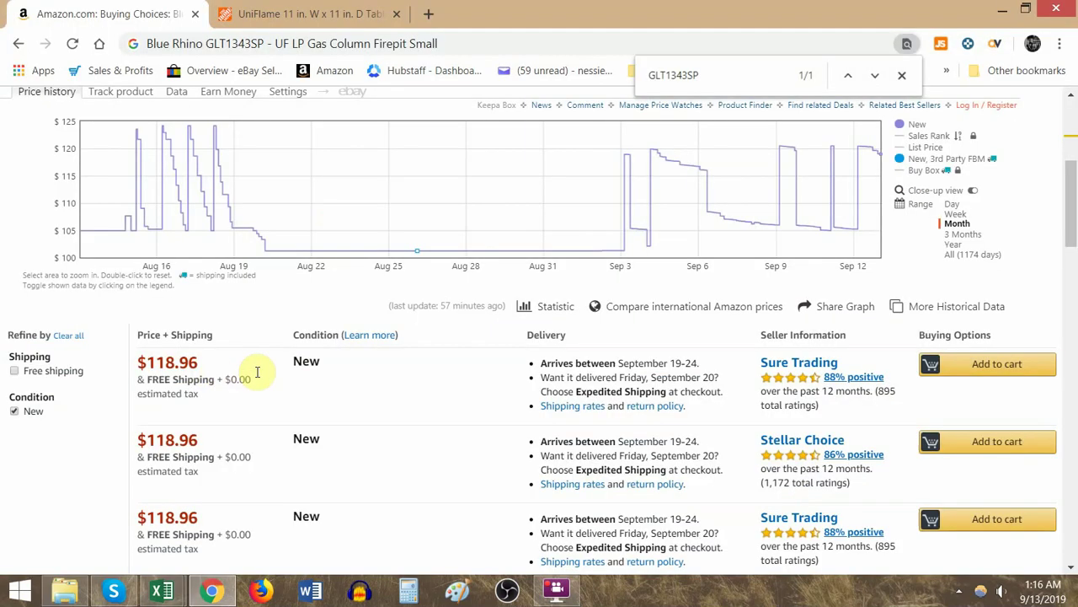
key("alt+Tab")
type("1")
key("Return")
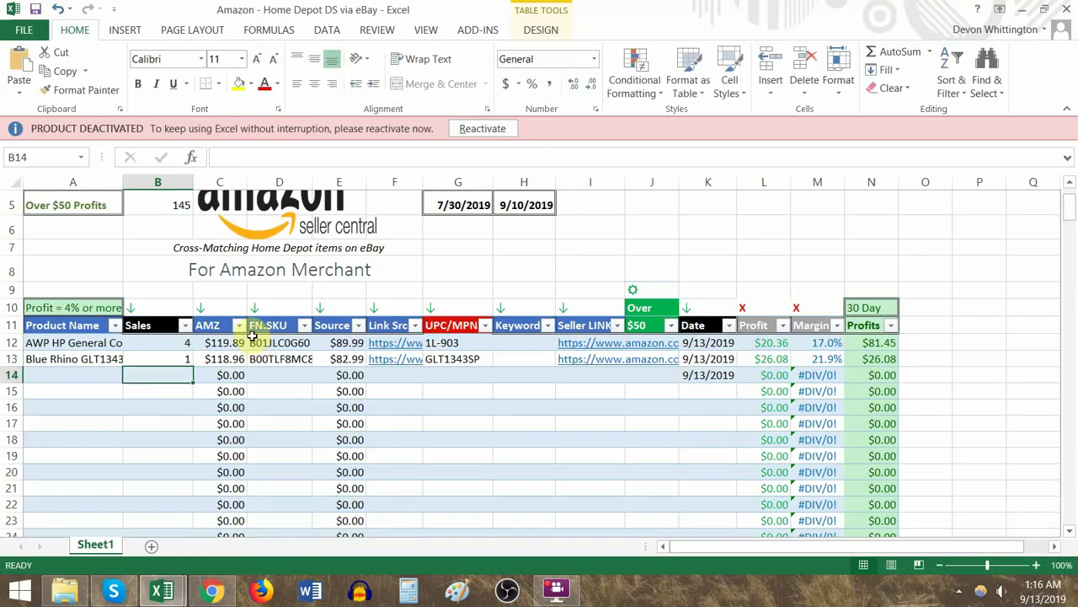
Step: Switch to the Amazon Research - Home Depot workbook and apply the Good cell style to the Blue Rhino row from Product Name through Date
left_click(386, 379)
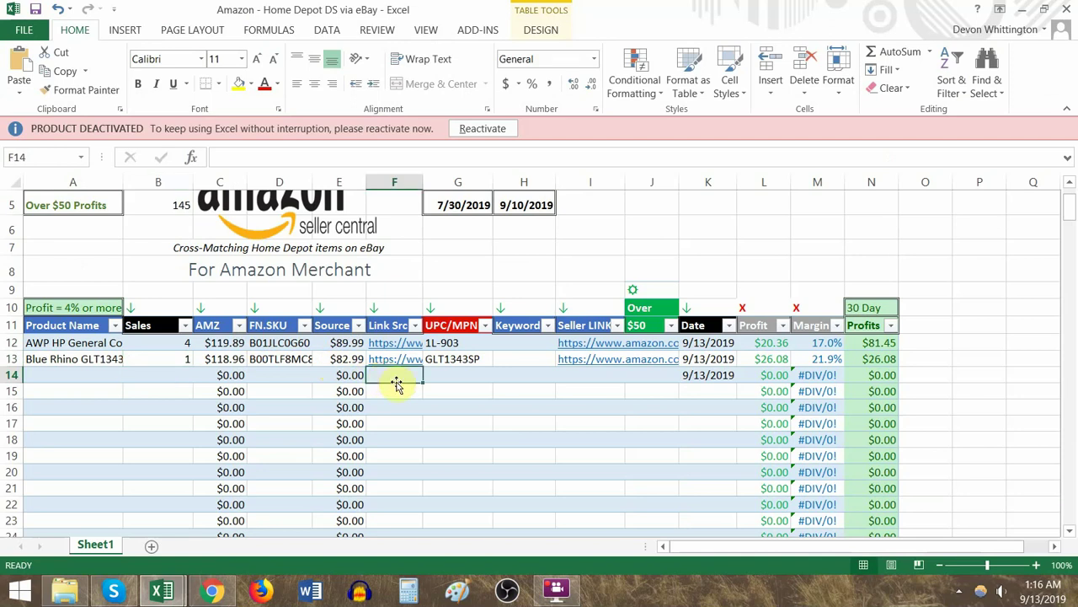
key("alt+Tab")
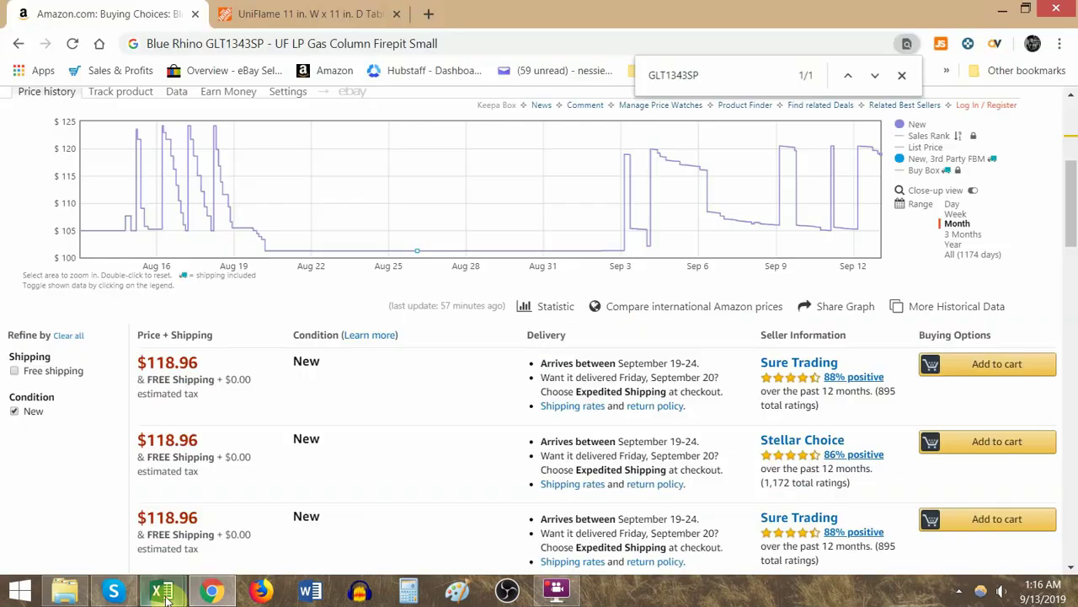
mouse_move(166, 594)
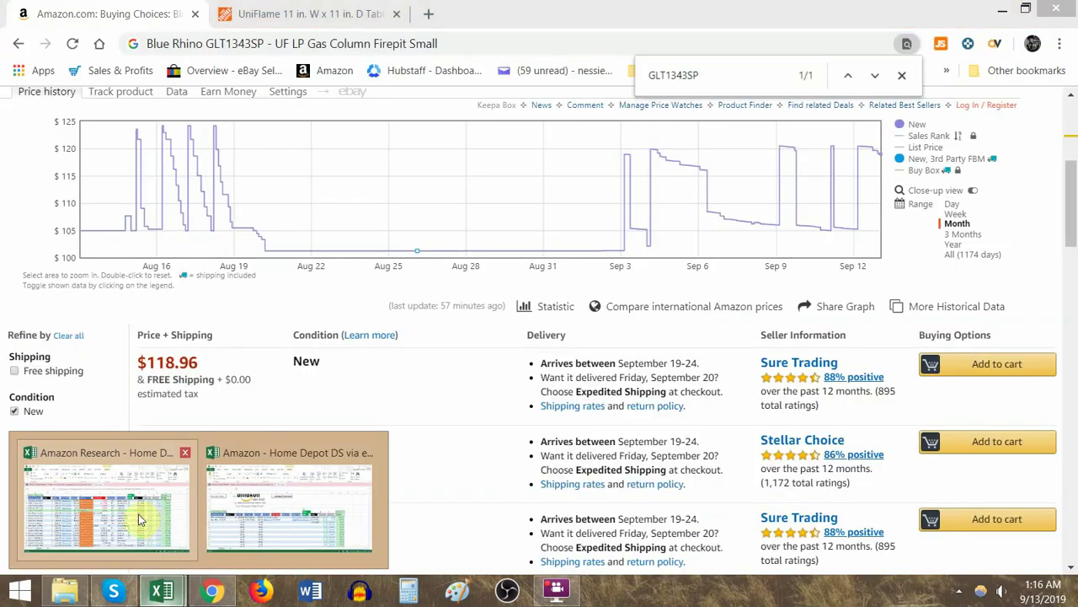
left_click(142, 514)
left_click_drag(96, 318, 771, 316)
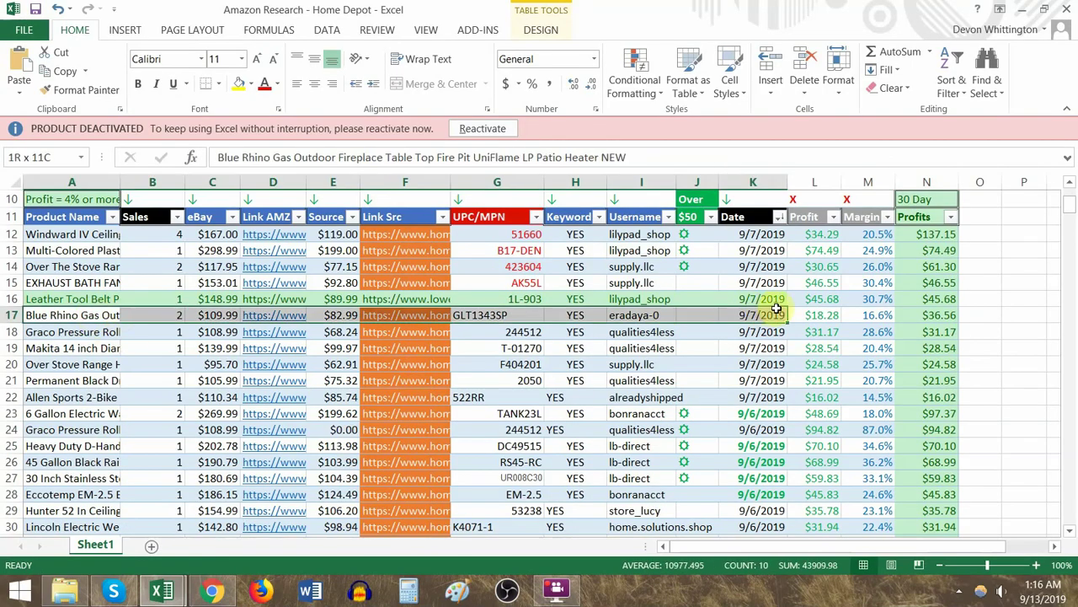
left_click(730, 85)
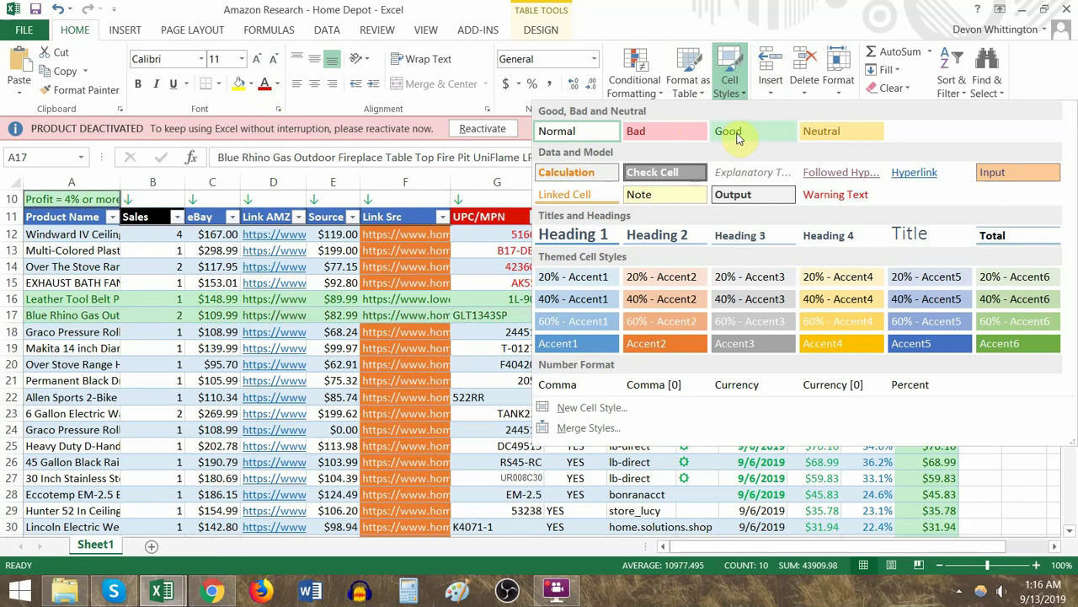
left_click(734, 133)
left_click(520, 331)
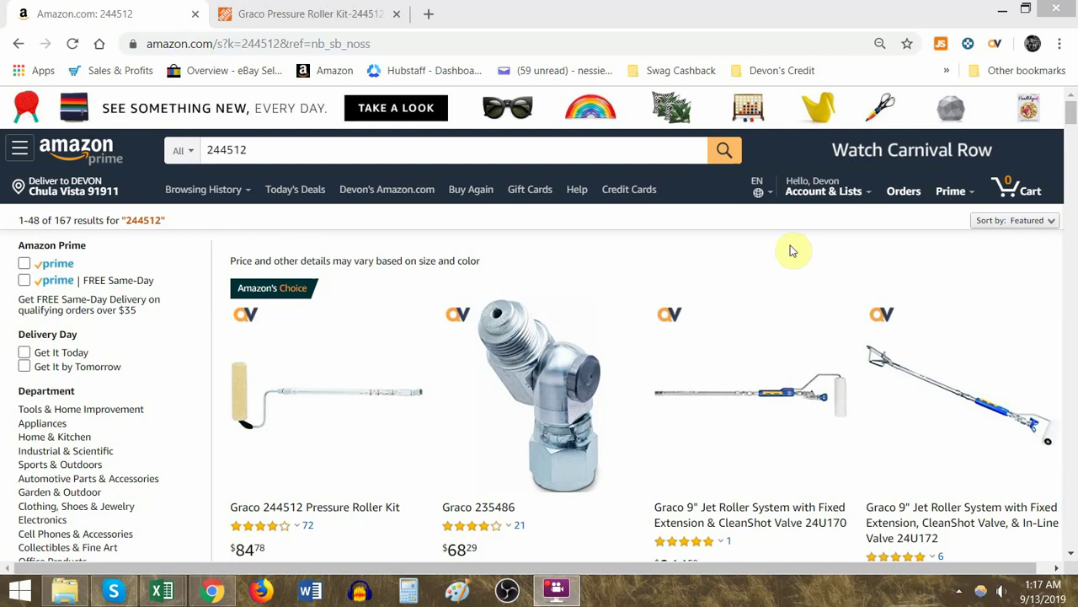
Step: Check the number of Amazon results for model number 244512 and the Prime filter beside them
left_click(311, 142)
key("ctrl+c")
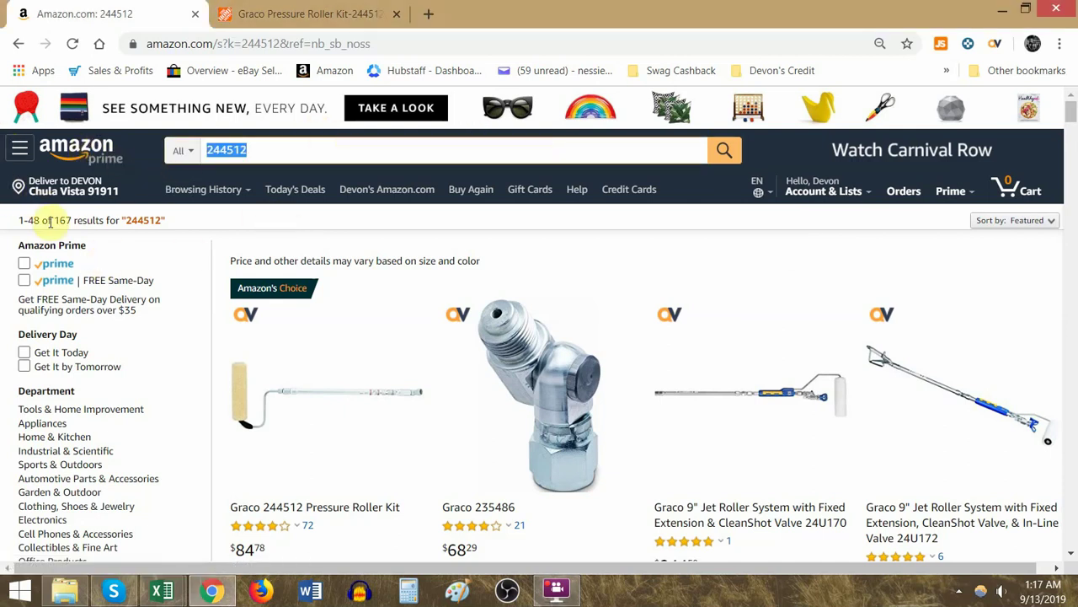
left_click_drag(54, 220, 70, 220)
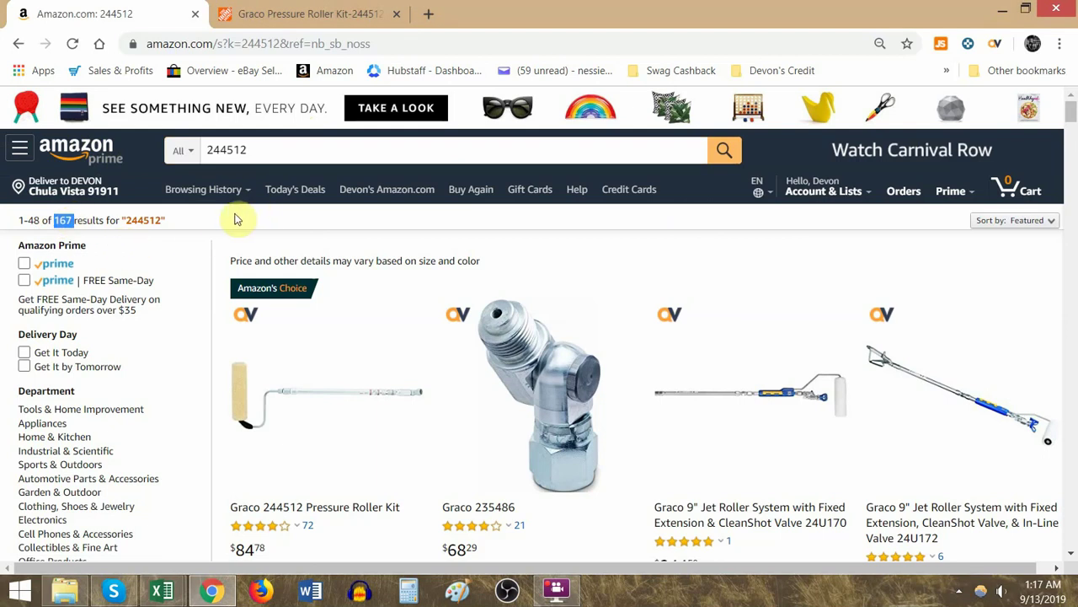
left_click(26, 265)
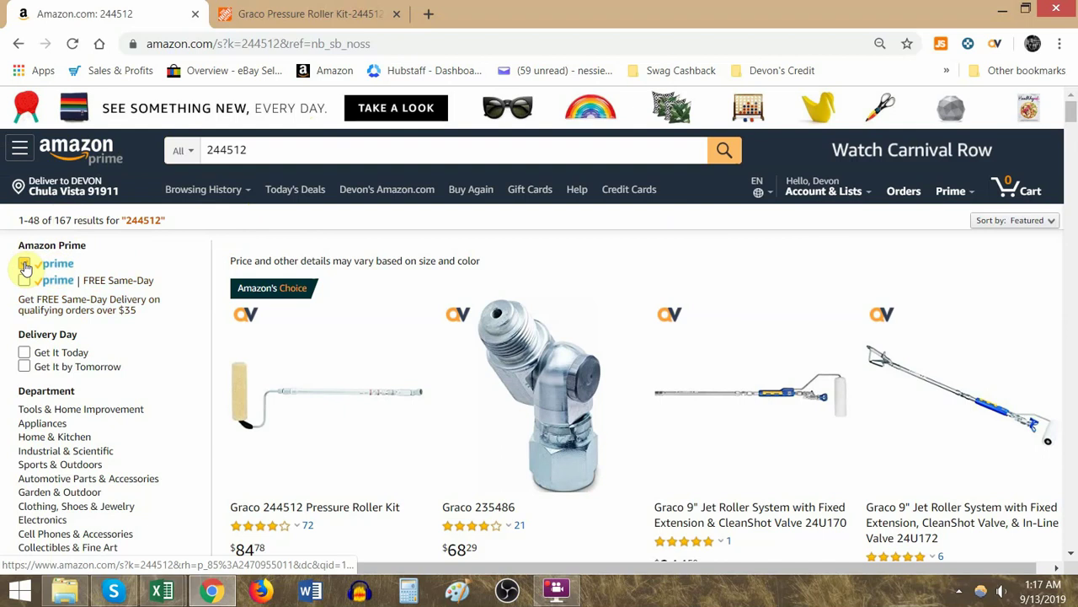
left_click(32, 268)
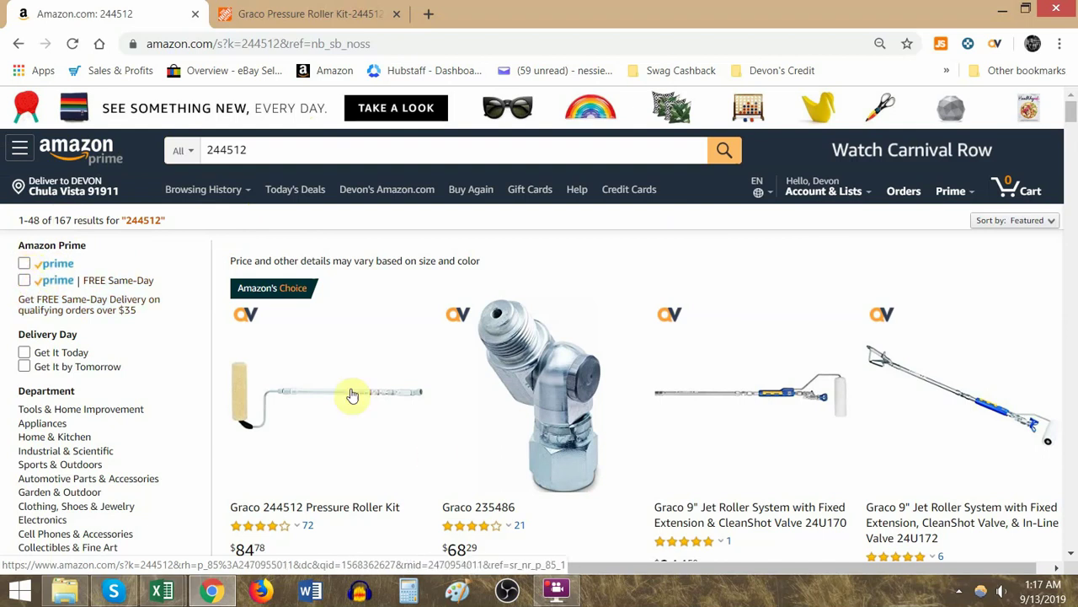
Step: Find the Graco Pressure Roller Kit's UPC in the Home Depot page's source code and copy it
left_click(287, 12)
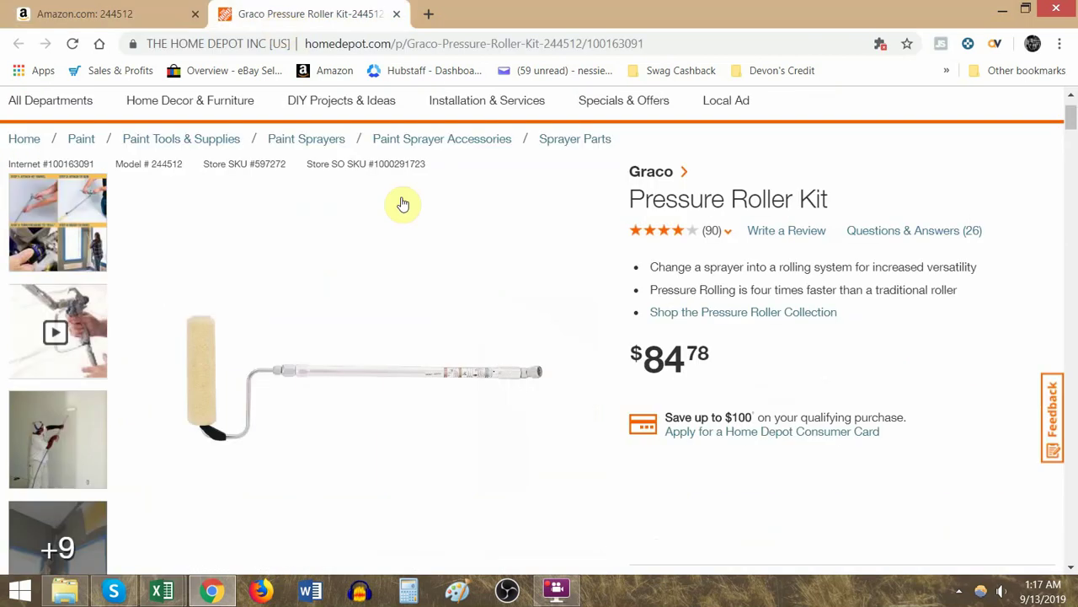
key("ctrl+u")
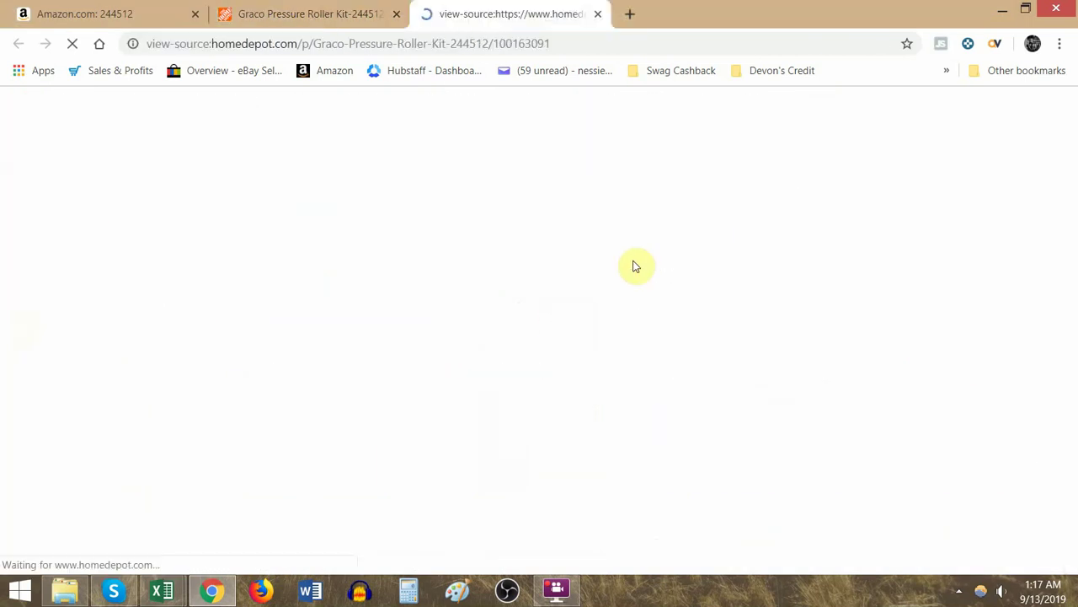
key("ctrl+f")
type("upc")
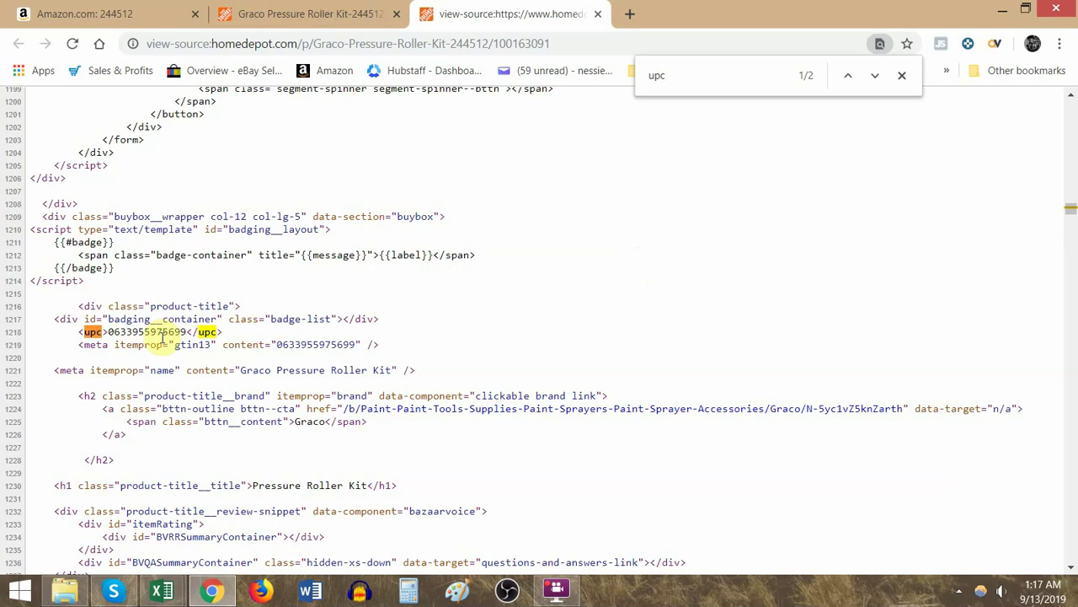
key("ctrl+w")
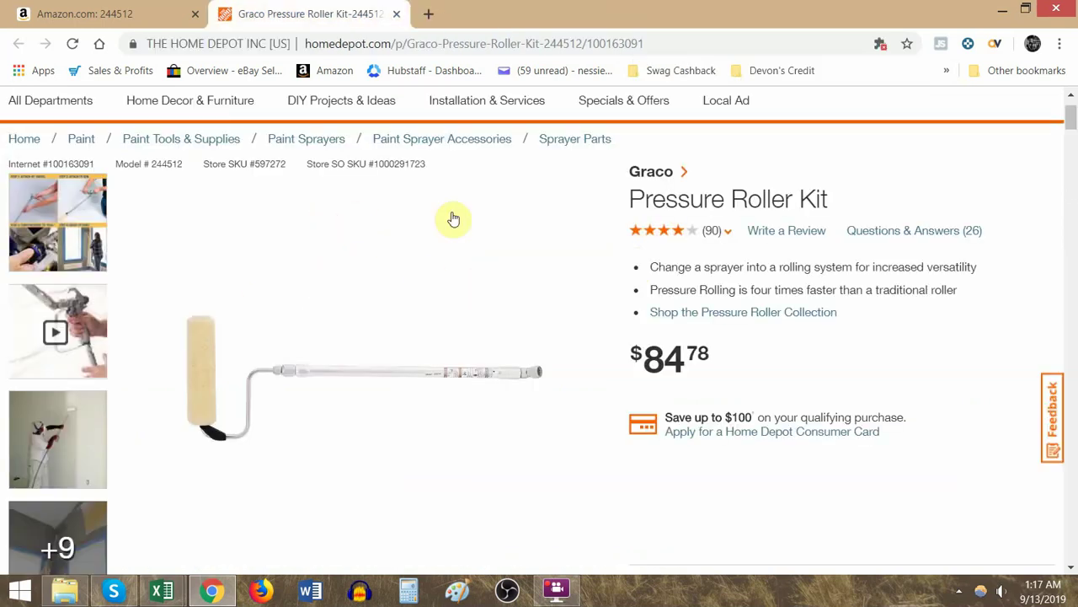
left_click(128, 13)
triple_click(465, 150)
key("ctrl+v")
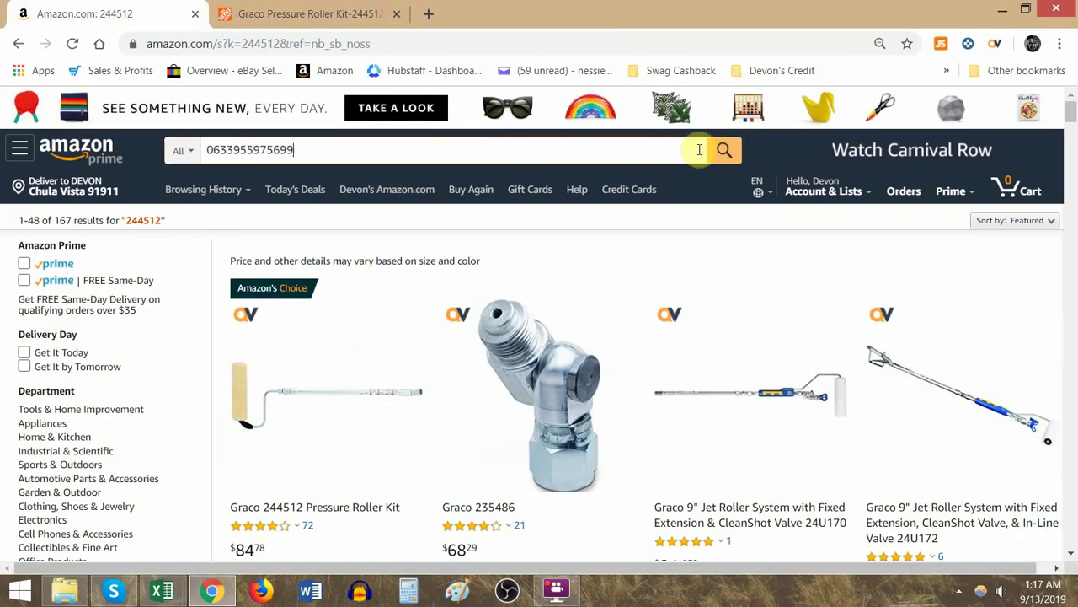
left_click(723, 149)
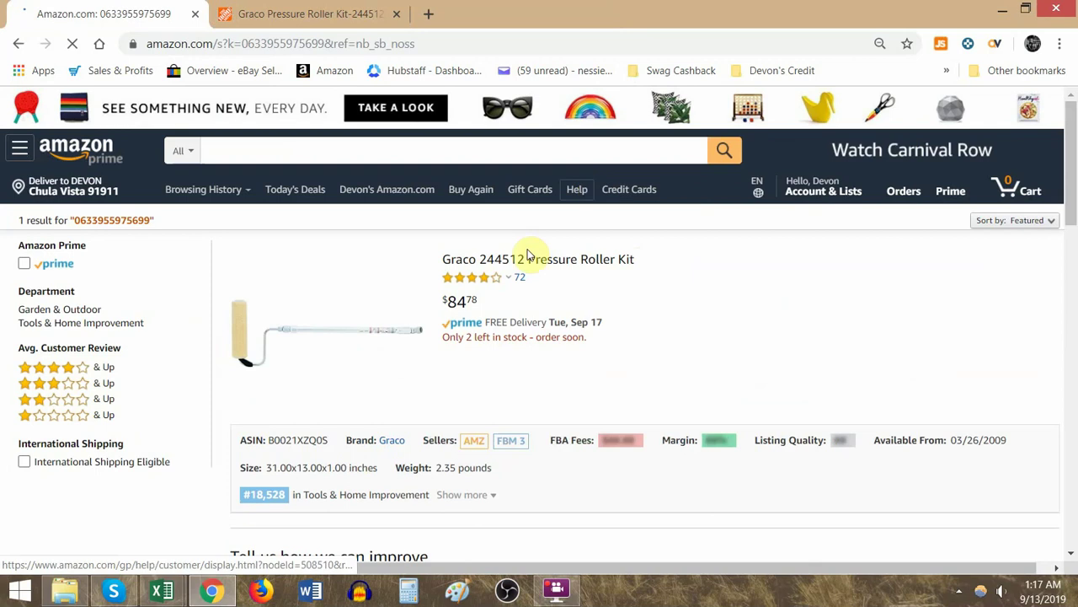
double_click(21, 220)
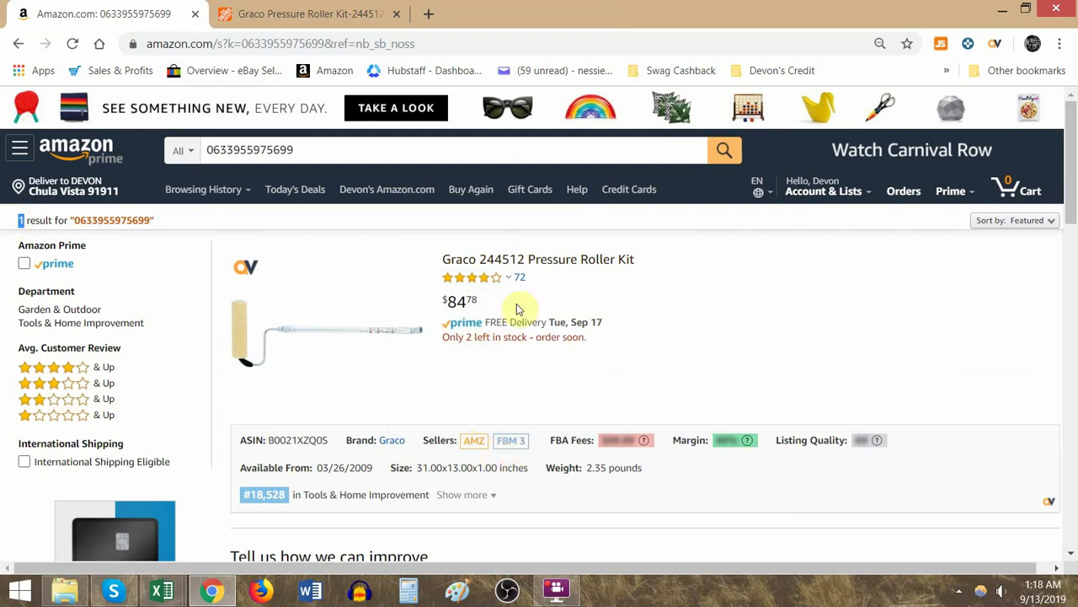
left_click(522, 261)
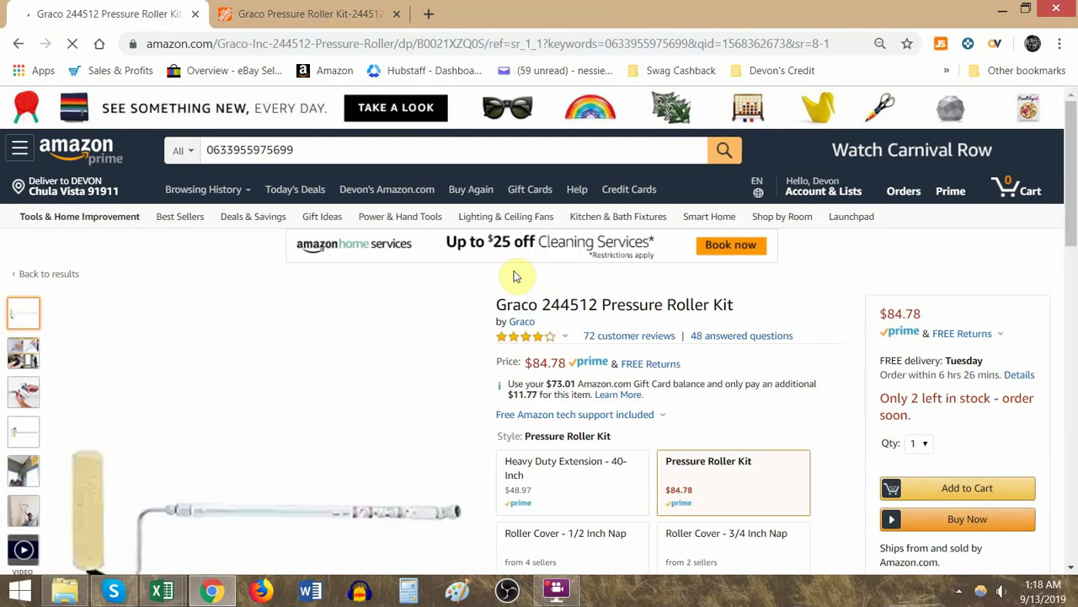
scroll(515, 277, "down", 2)
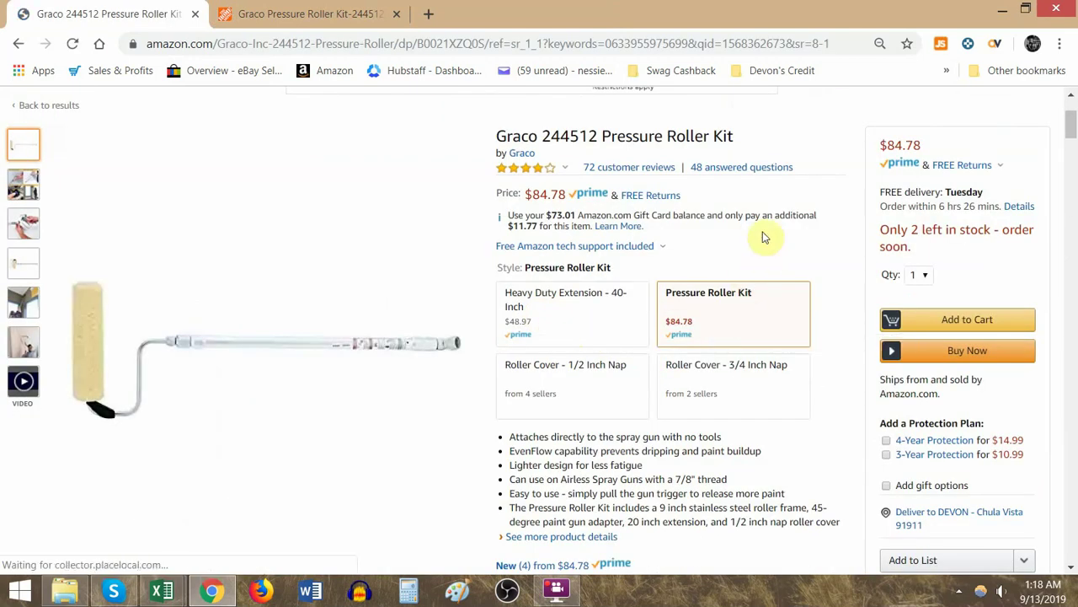
scroll(594, 434, "down", 1)
Step: Find the Home Depot model number 244512 in the Amazon listing and open the roller kit's new-condition offers
left_click(328, 12)
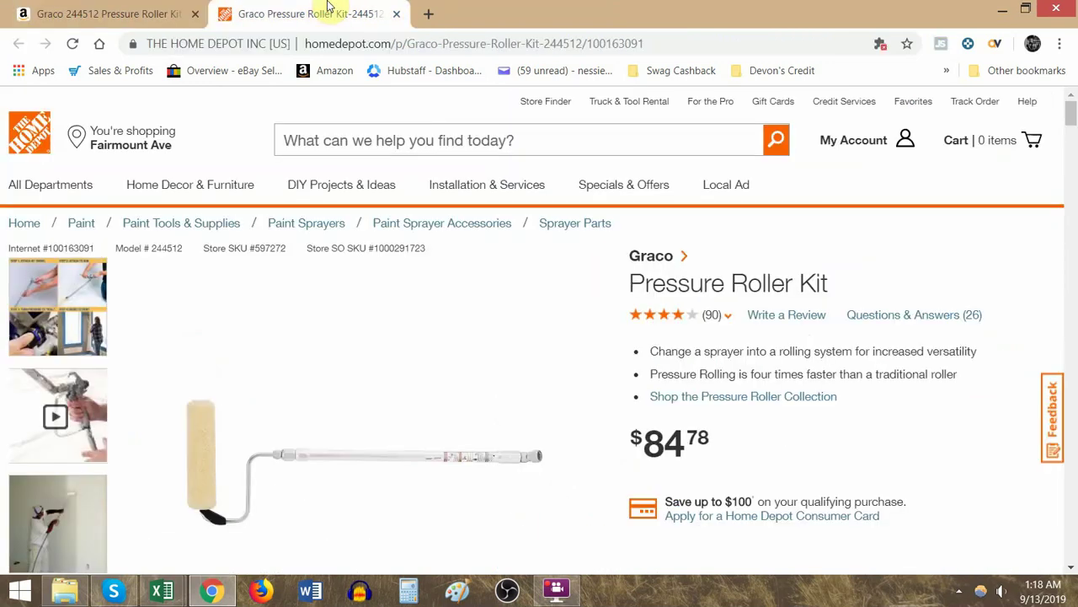
mouse_move(284, 196)
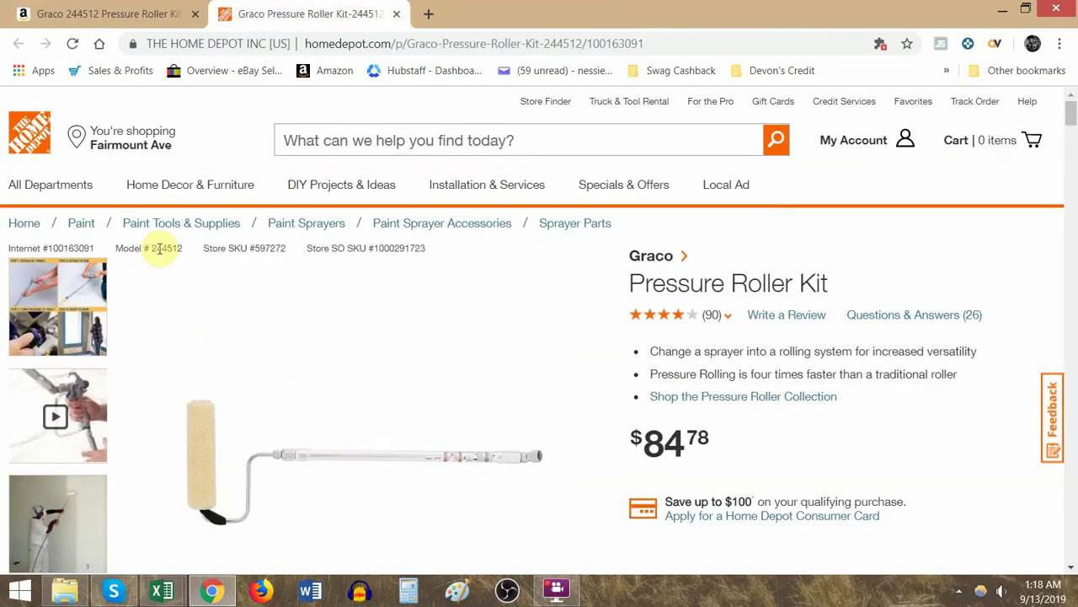
left_click(122, 11)
key("ctrl+f")
key("ctrl+v")
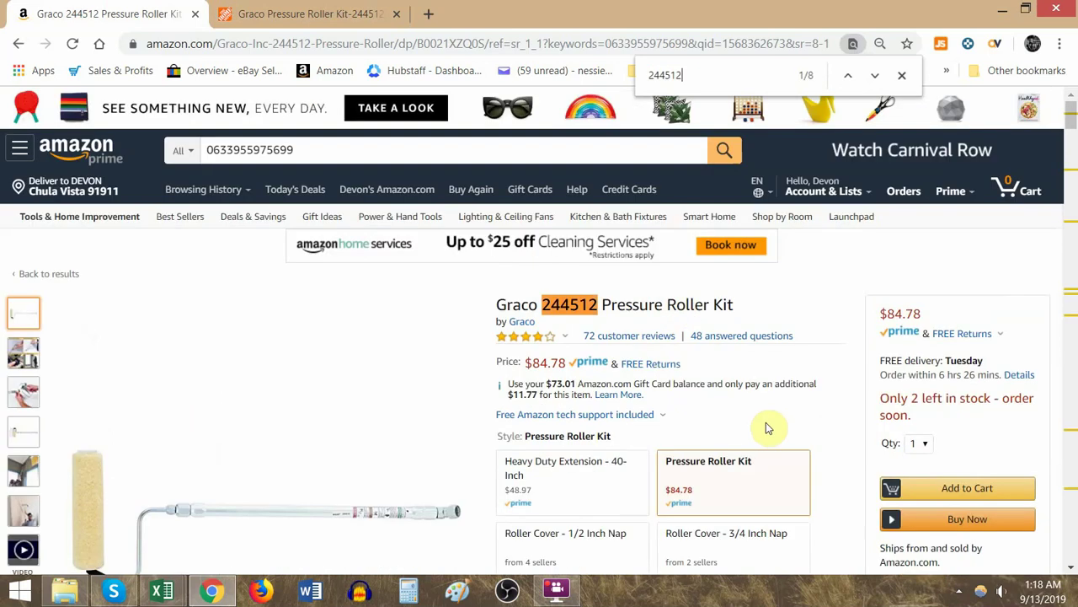
scroll(587, 305, "down", 3)
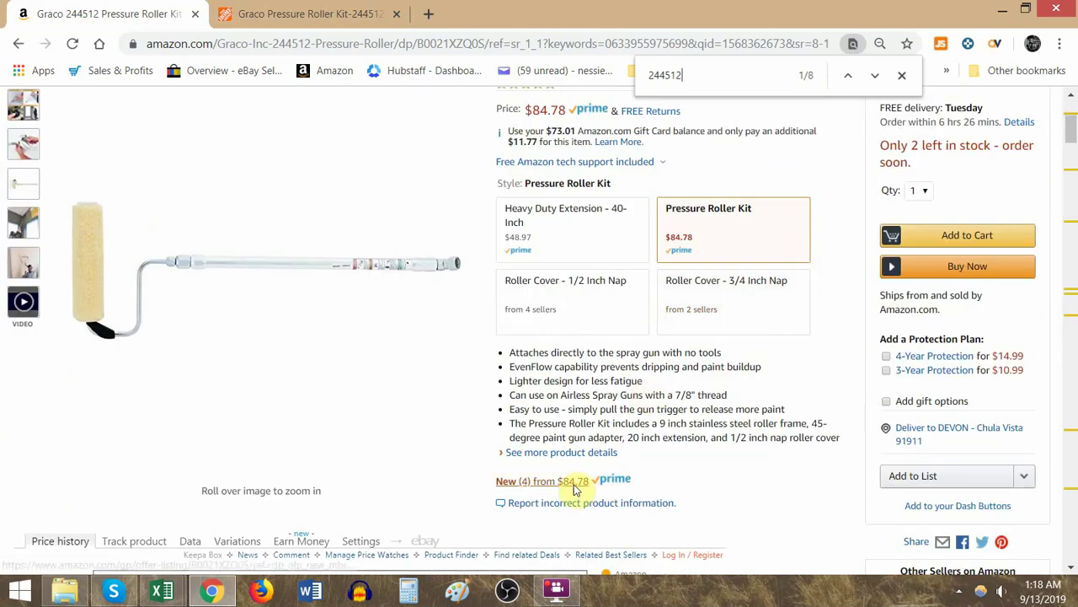
left_click(573, 480)
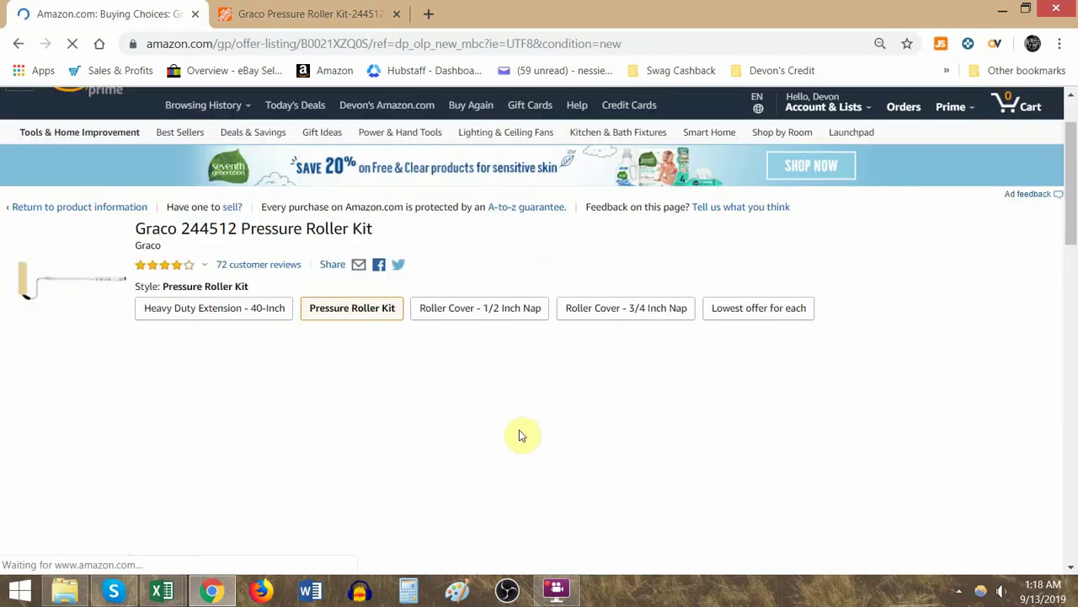
Step: Examine the roller kit's three-month price history and the prices and sellers of its new-condition offers
scroll(526, 433, "down", 2)
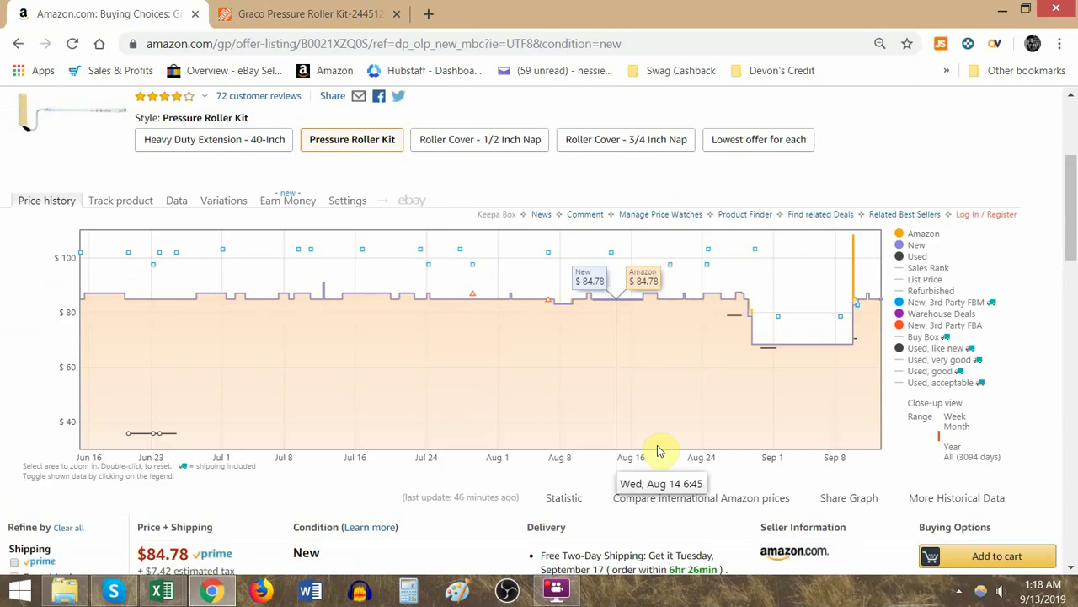
scroll(657, 445, "down", 2)
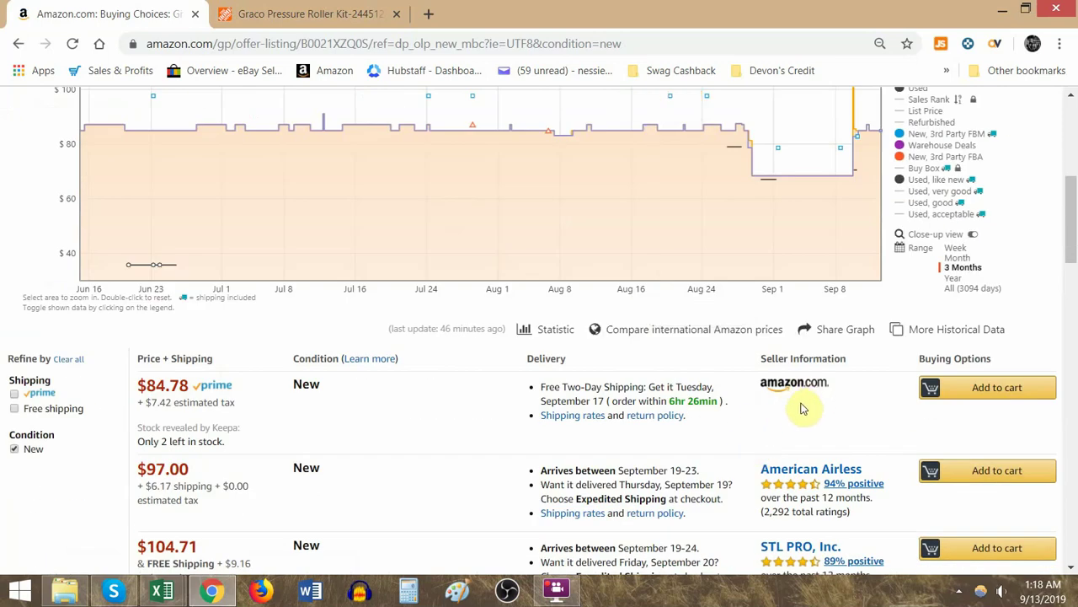
scroll(698, 445, "down", 1)
scroll(783, 414, "down", 1)
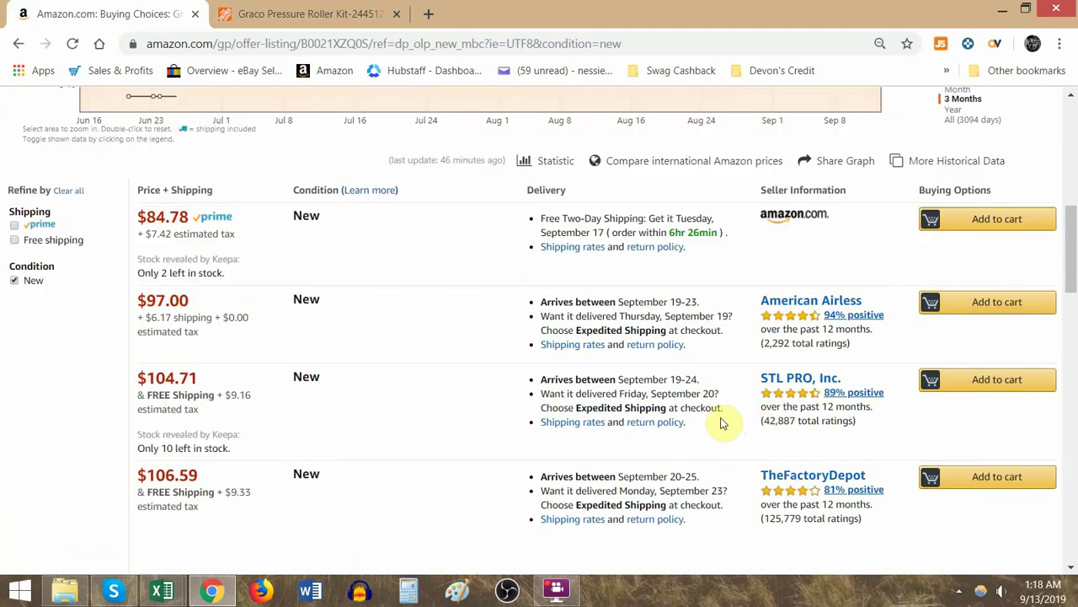
scroll(721, 424, "up", 3)
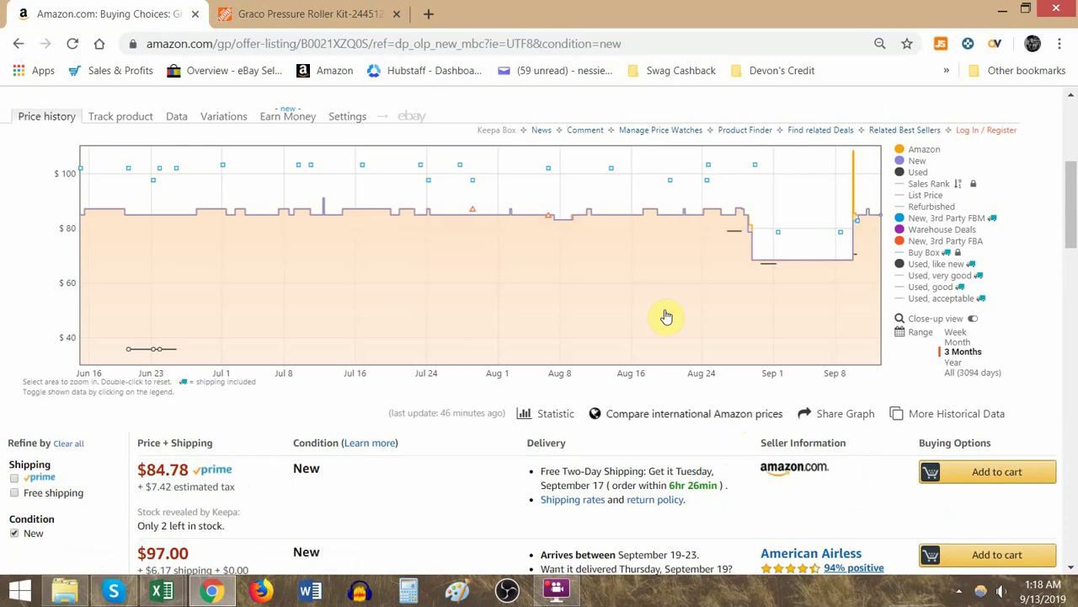
Step: Check the Home Depot price, calculate 85 * 1.1 in Calculator, and return to the Amazon offers
left_click(287, 17)
left_click(404, 592)
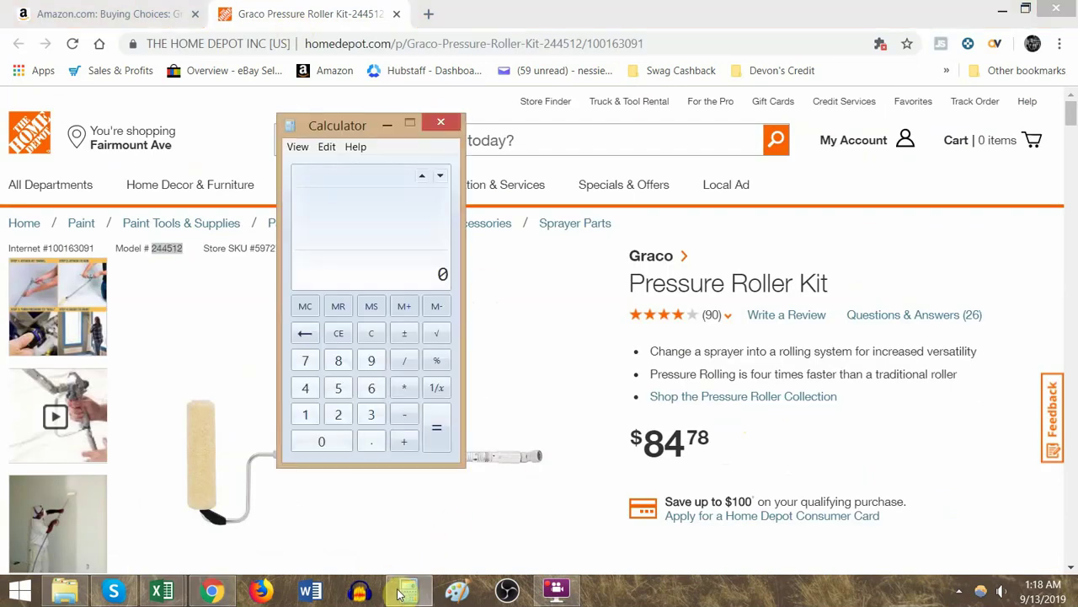
type("1.")
key("Return")
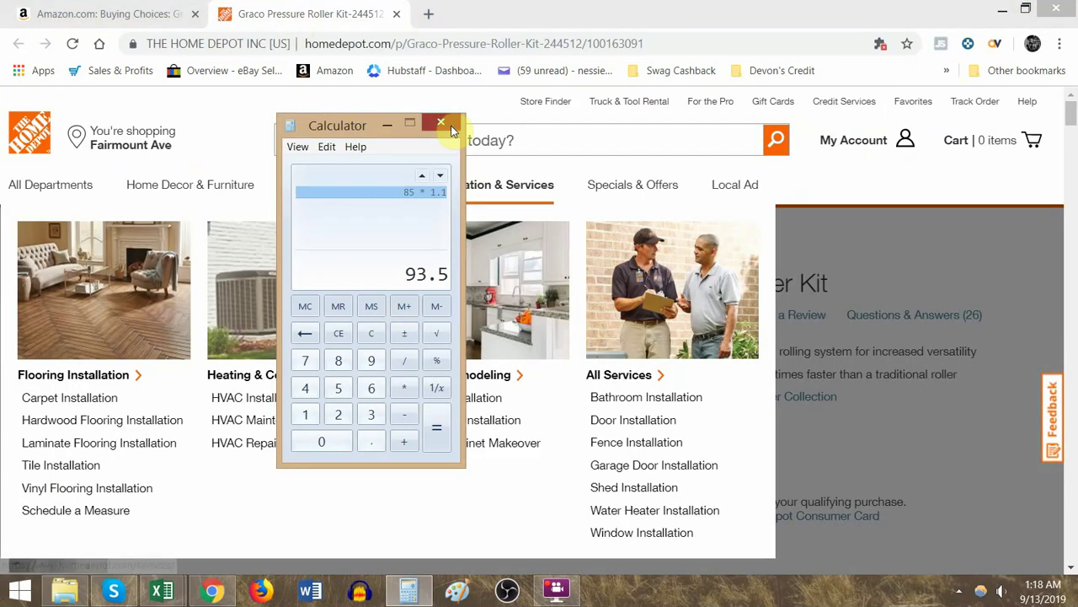
left_click(441, 122)
left_click(110, 14)
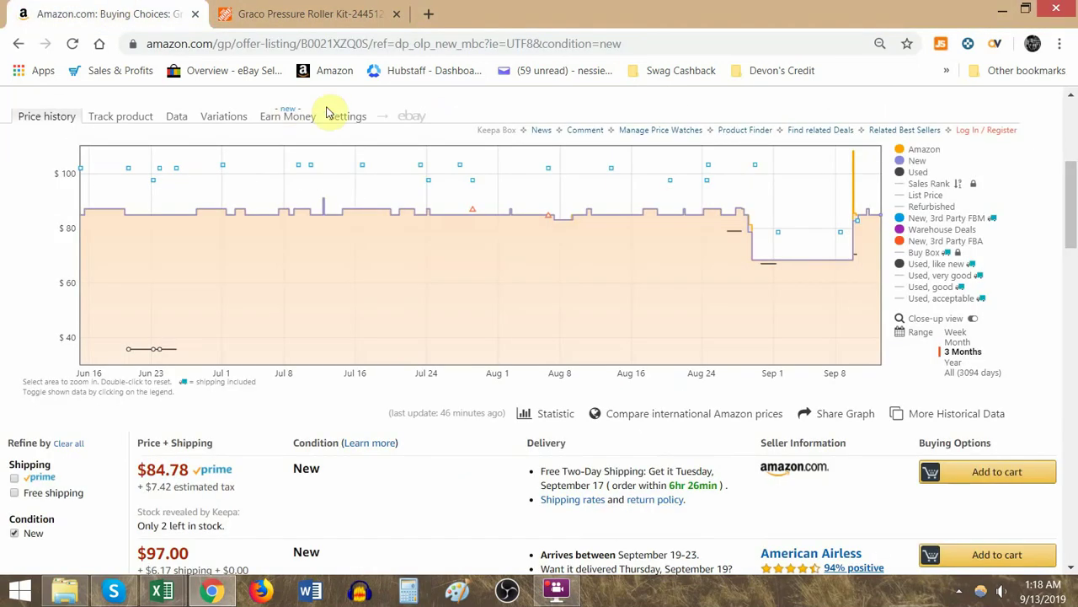
Step: Calculate American Airless's price plus shipping as 97 + 6, and compute 85 * 1.1 again for comparison with the Home Depot cost
scroll(421, 404, "down", 1)
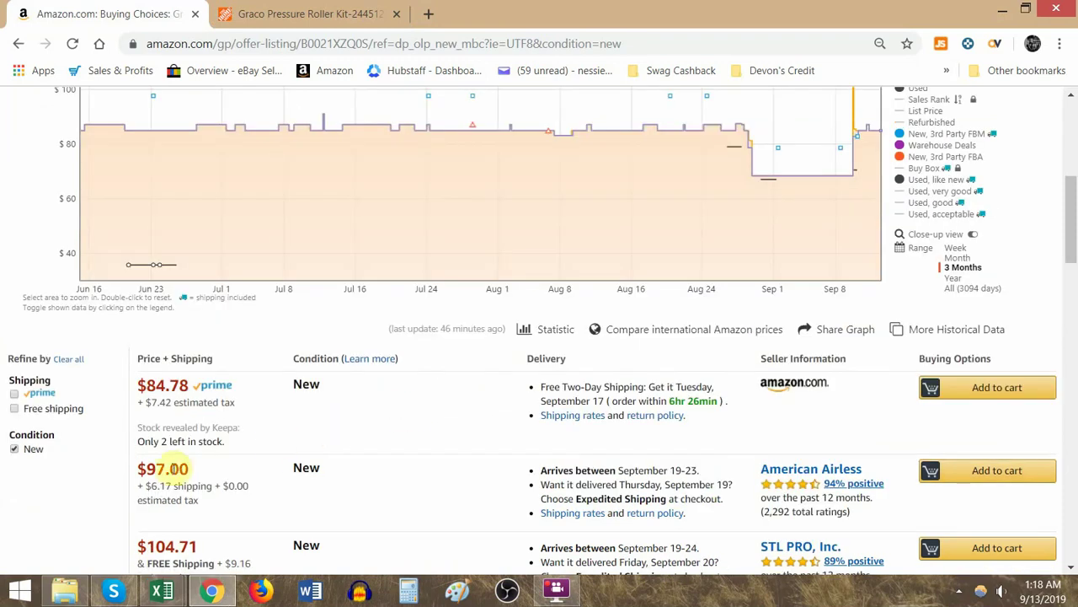
left_click(407, 589)
type("6")
key("Return")
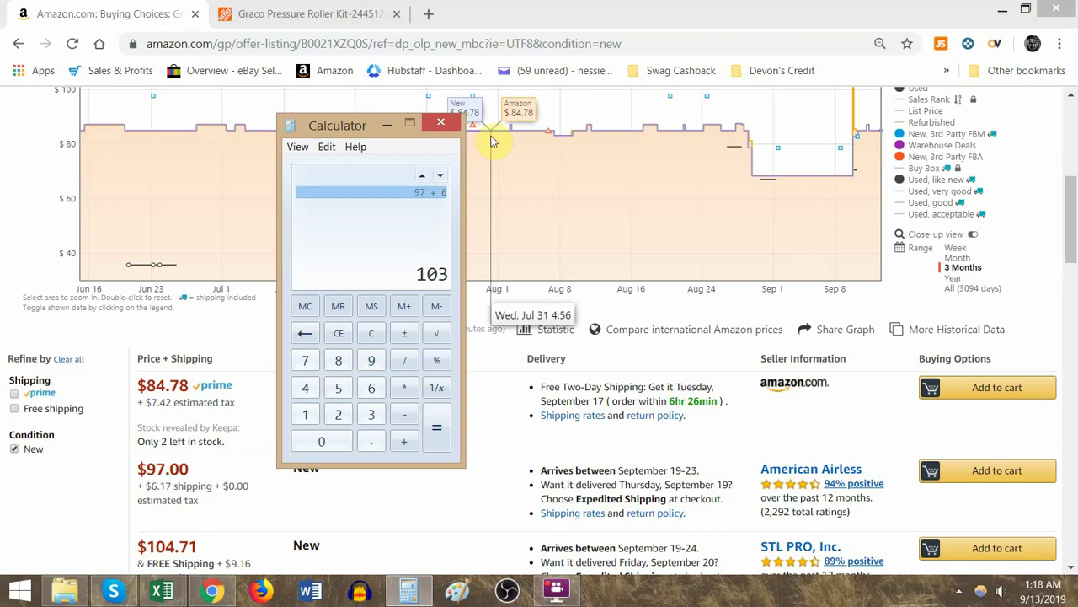
left_click(324, 12)
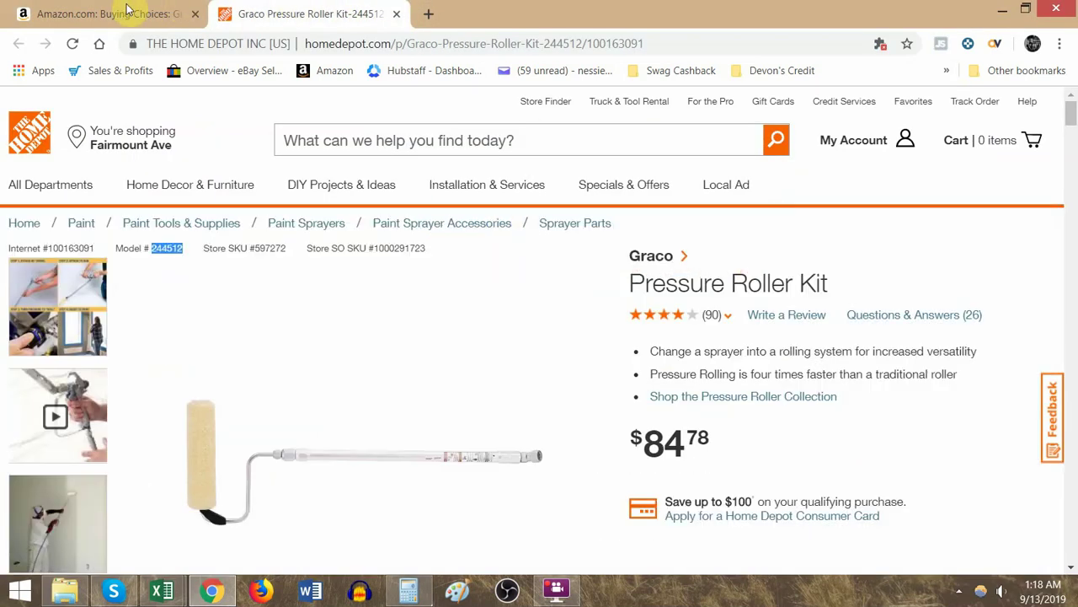
left_click(135, 8)
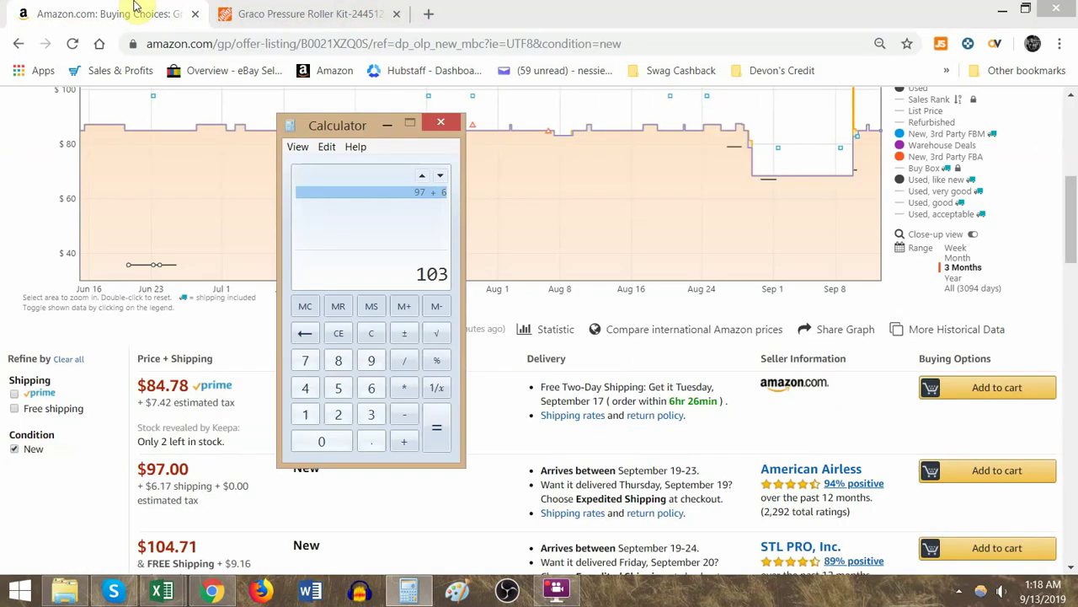
key("Return")
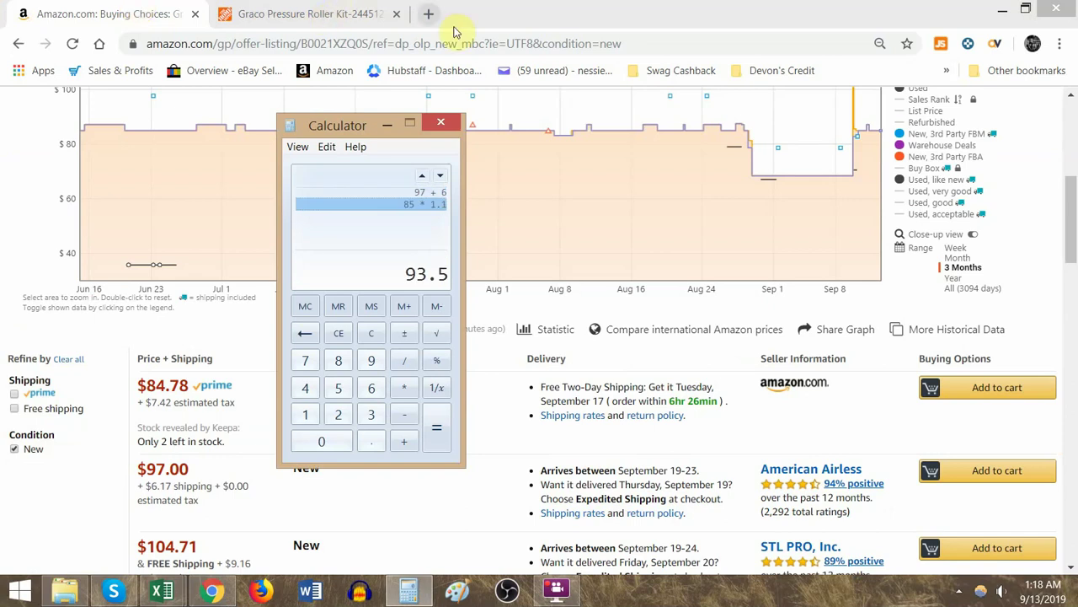
left_click(441, 124)
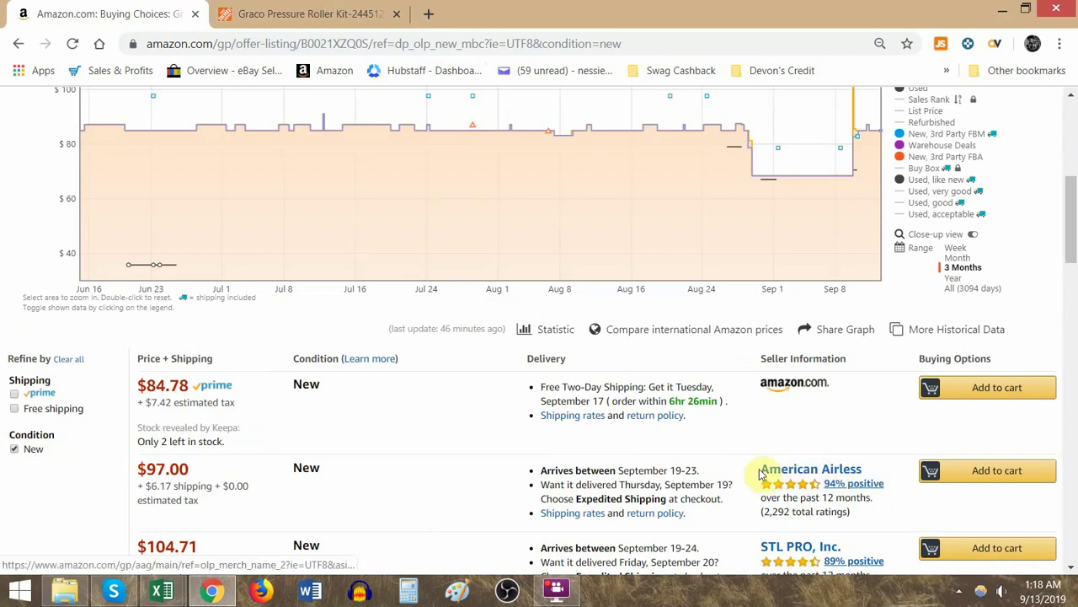
Step: Compare Amazon's own offer and the third-party sellers' offers with the recent price drop in the price history
scroll(746, 472, "down", 2)
scroll(747, 464, "up", 3)
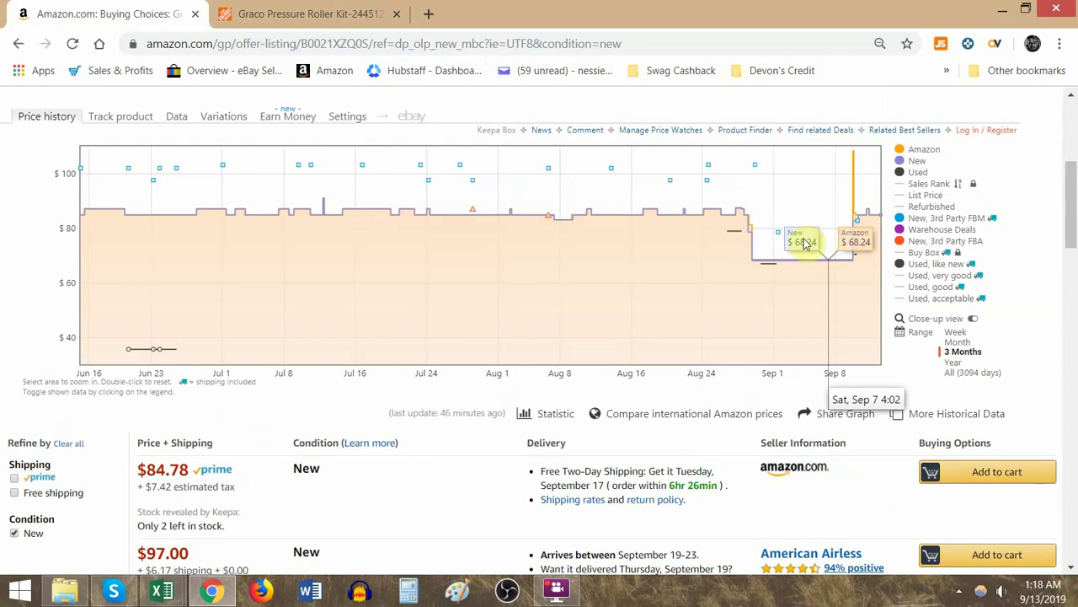
double_click(135, 470)
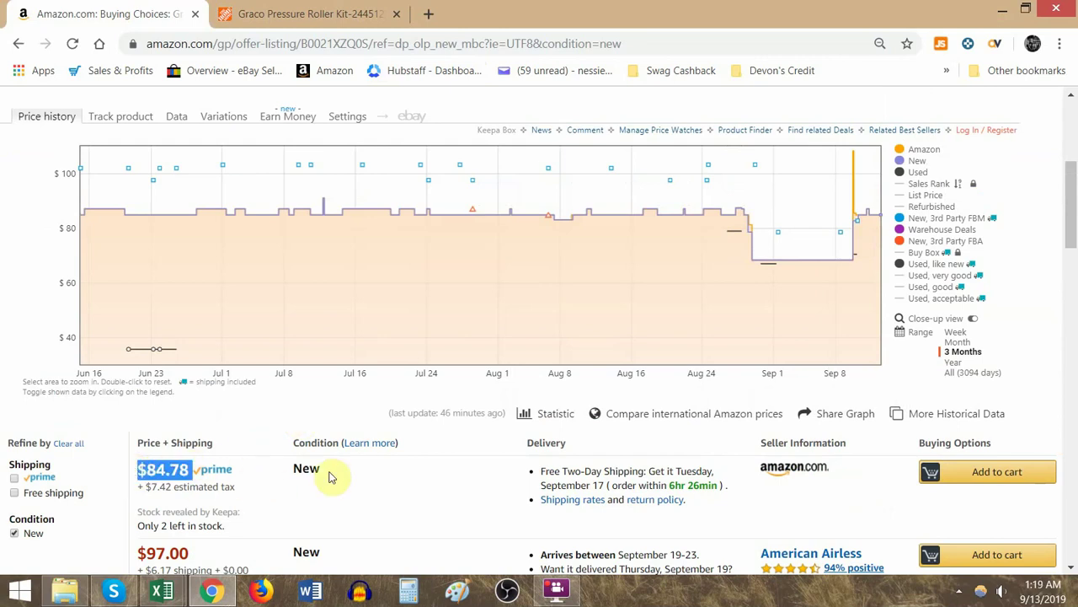
left_click(297, 474)
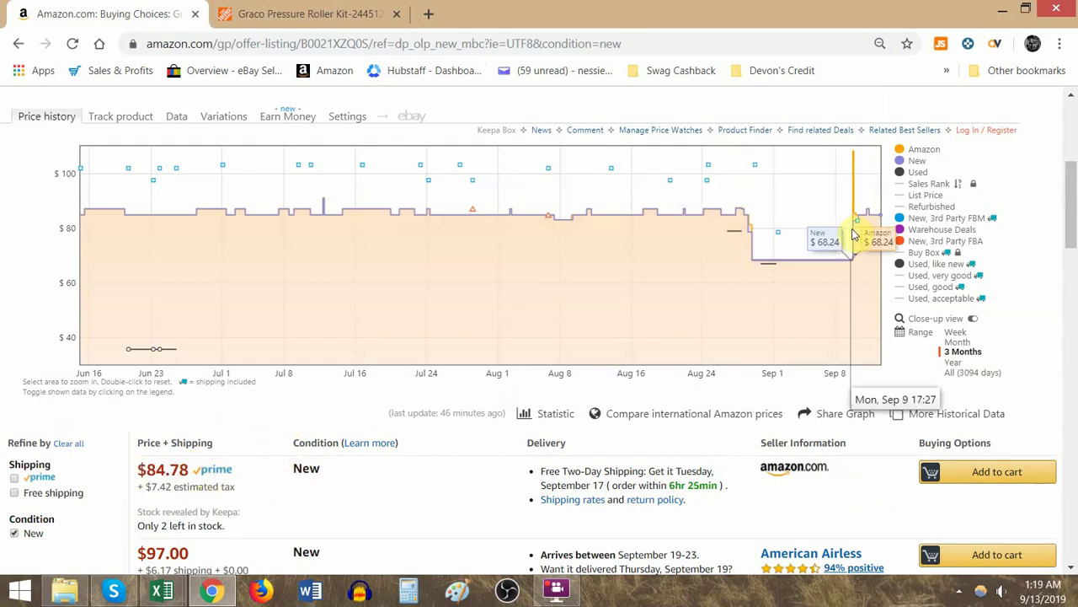
scroll(580, 414, "down", 2)
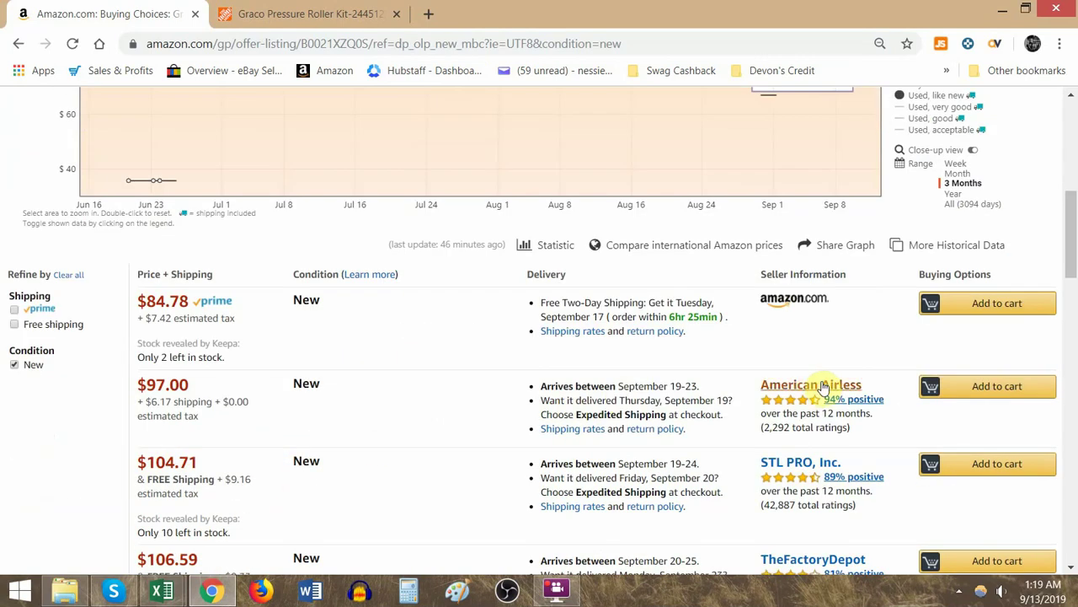
scroll(489, 388, "up", 2)
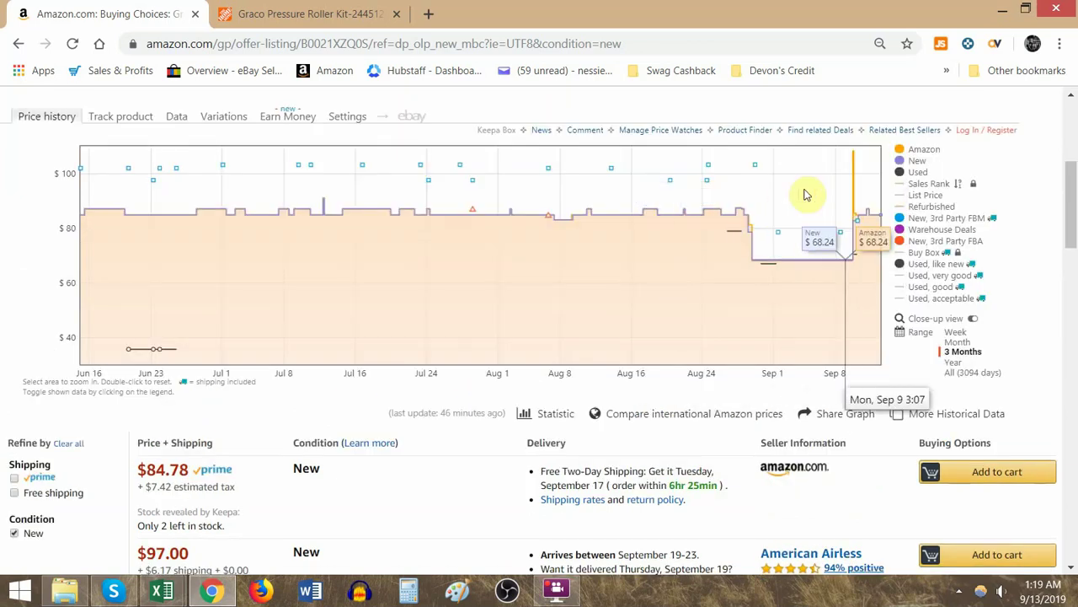
Step: Open the details of the last August third-party FBM offer in the price history, check its seller, and compare it with the $97.00 offer
left_click(754, 172)
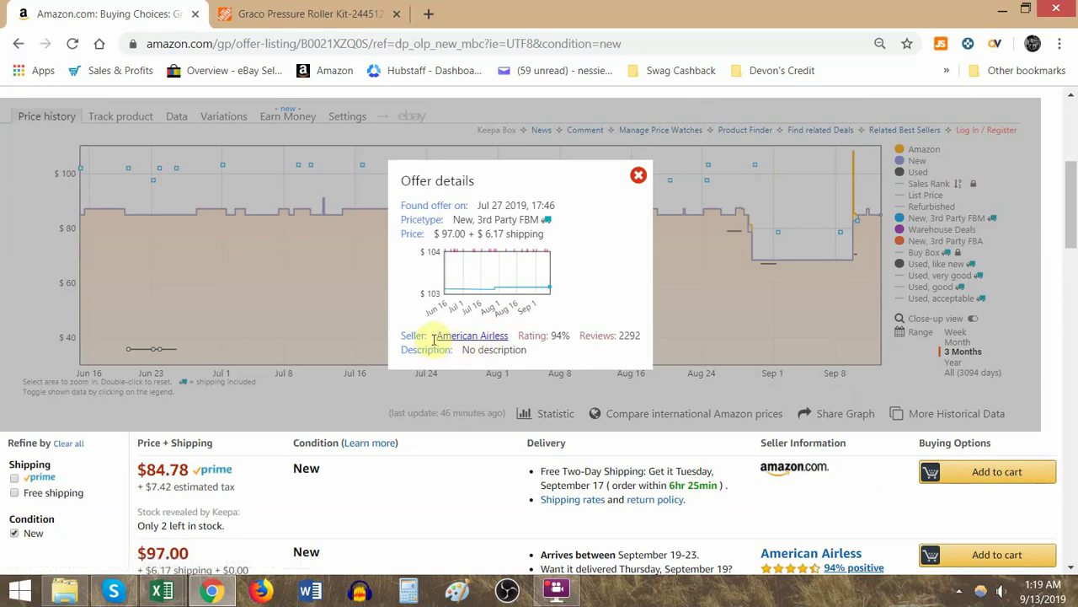
left_click_drag(437, 335, 494, 337)
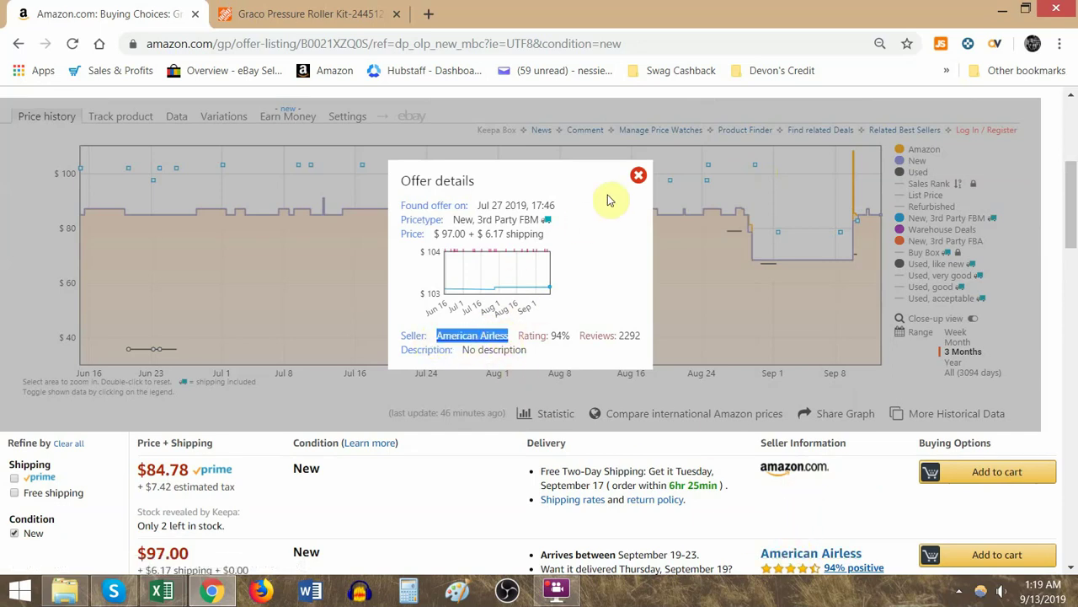
left_click(638, 175)
left_click_drag(180, 547, 233, 536)
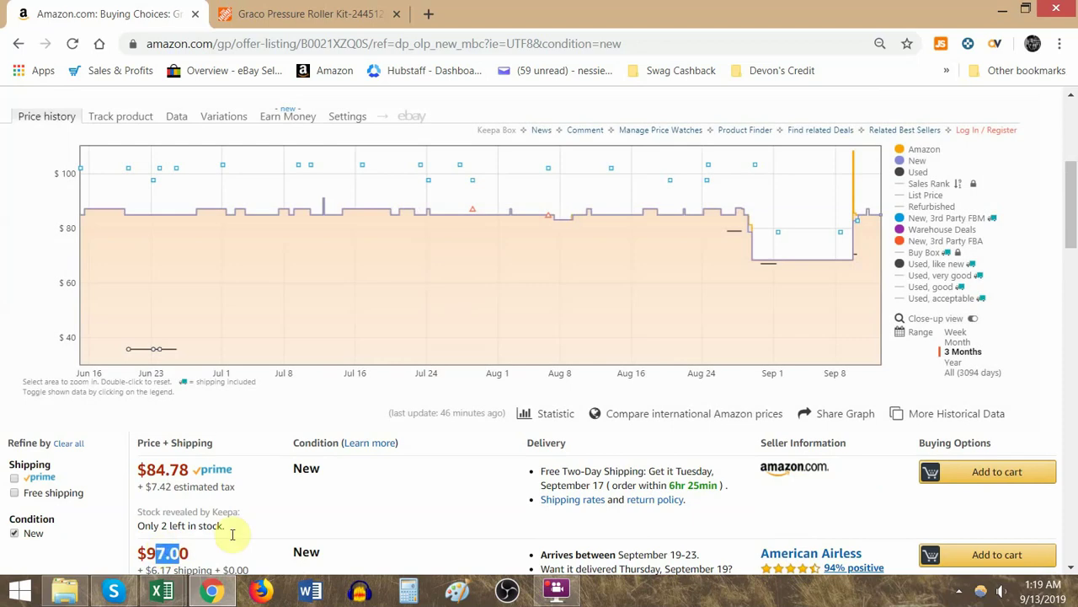
scroll(376, 496, "down", 1)
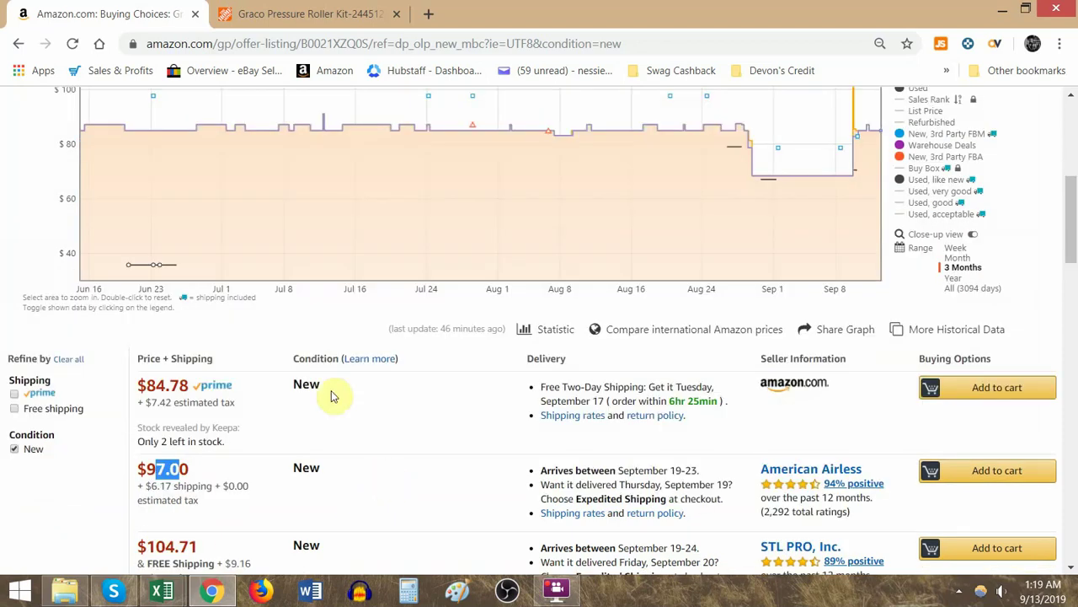
Step: Copy the ASIN B0021XZQ0S from the offers page address into FN.SKU cell D14 of the Amazon - Home Depot DS via eBay workbook
double_click(345, 43)
key("ctrl+c")
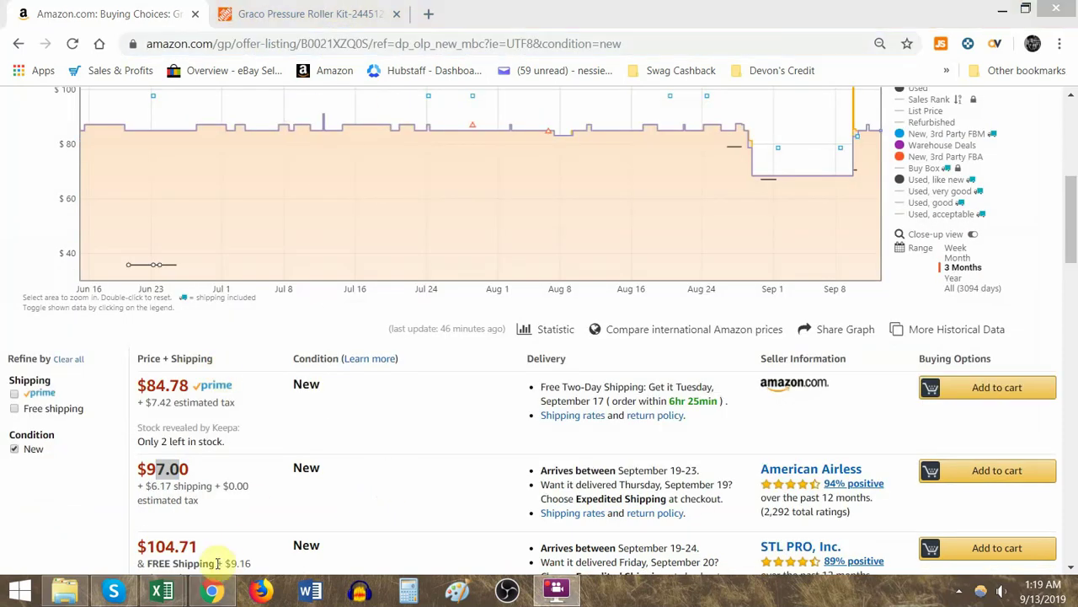
left_click(162, 590)
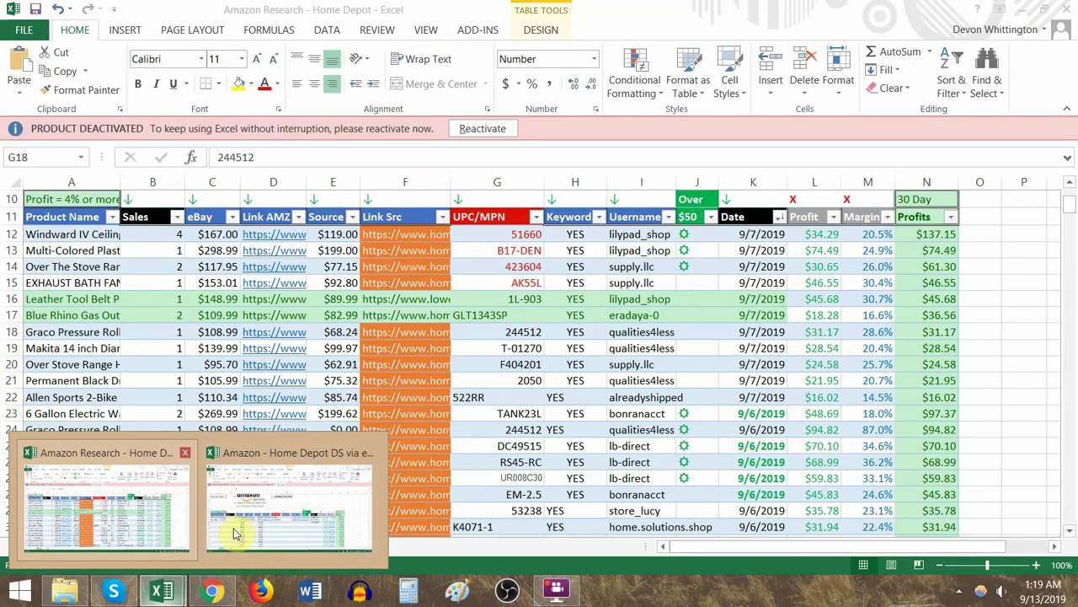
left_click(257, 543)
left_click(280, 375)
key("ctrl+v")
Step: Review the American Airless price and shipping, and enter their total of 103.17 in AMZ cell C14
left_click(219, 377)
key("alt+Tab")
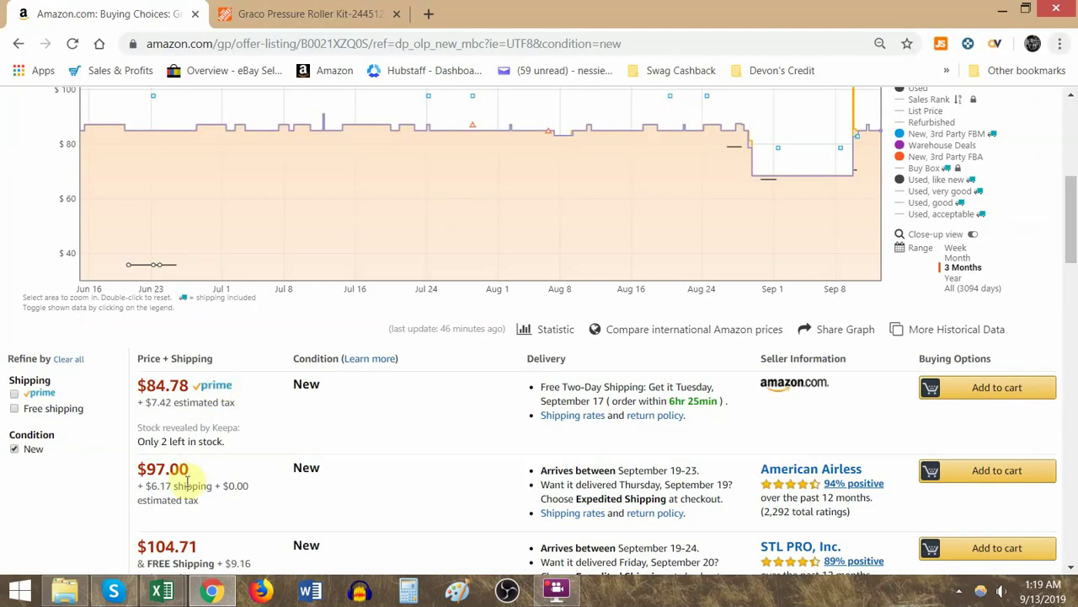
scroll(166, 487, "down", 1)
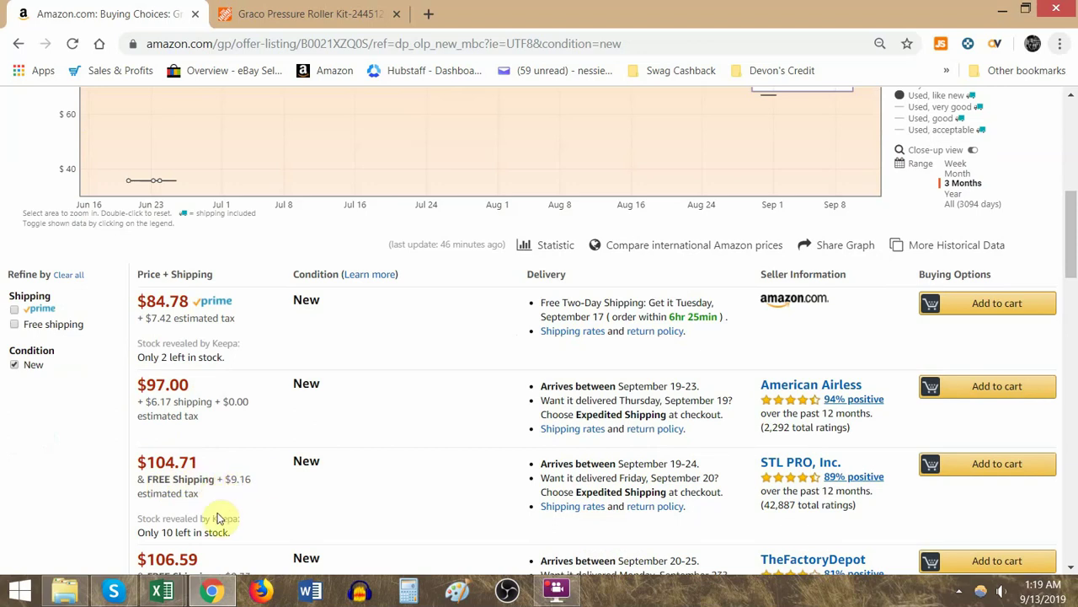
scroll(226, 510, "down", 1)
scroll(236, 493, "up", 2)
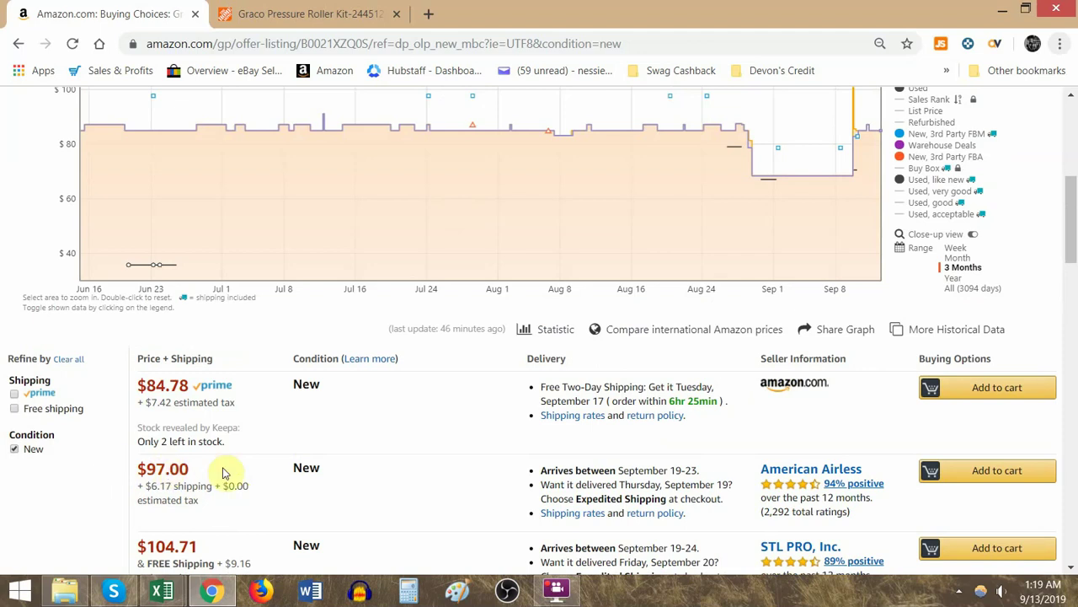
key("alt+Tab")
key("alt+Tab")
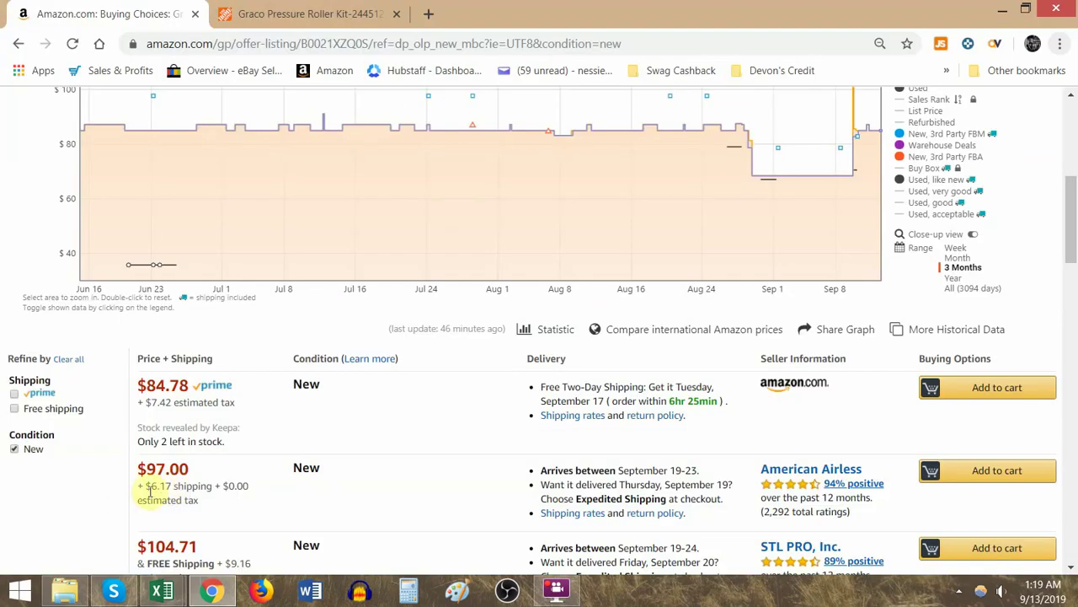
key("alt+Tab")
type("103")
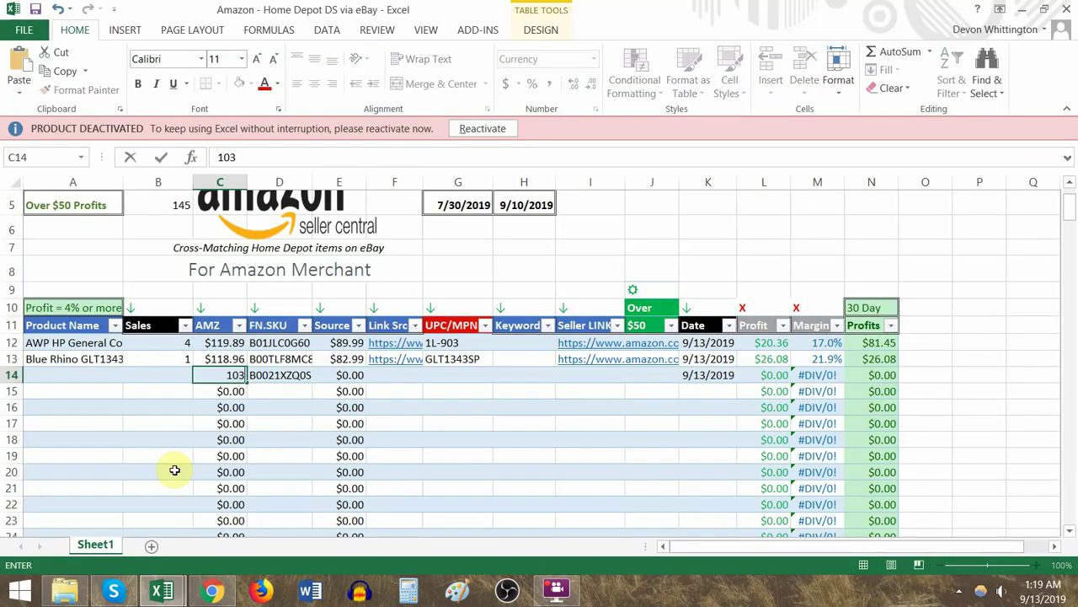
key("alt+Tab")
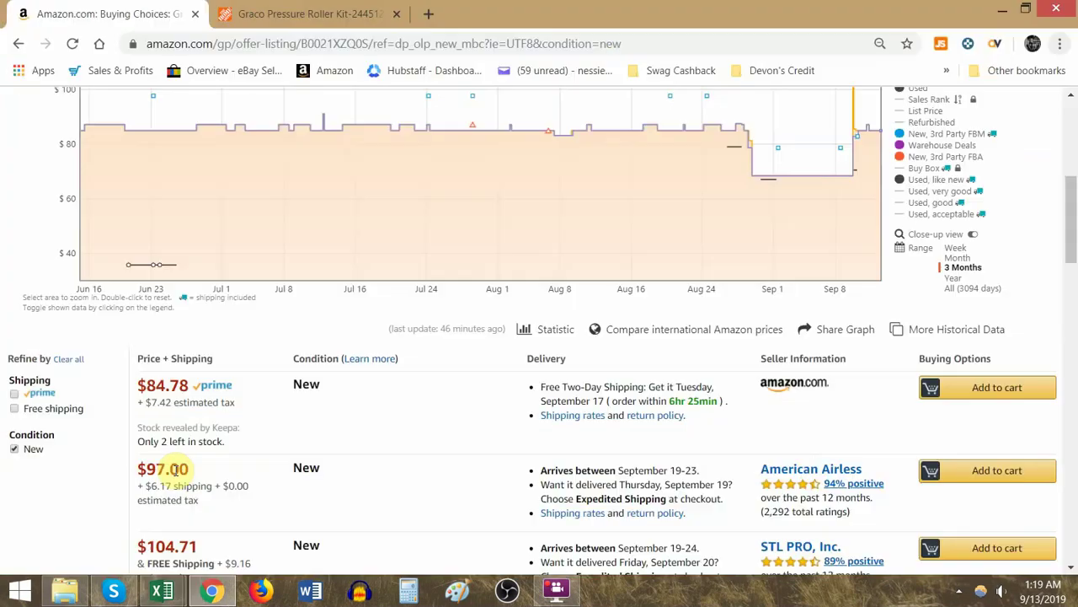
Step: Set the price history range to Month to examine the American Airless offer points
scroll(438, 396, "up", 2)
scroll(445, 341, "down", 2)
left_click_drag(143, 469, 244, 484)
scroll(337, 458, "up", 2)
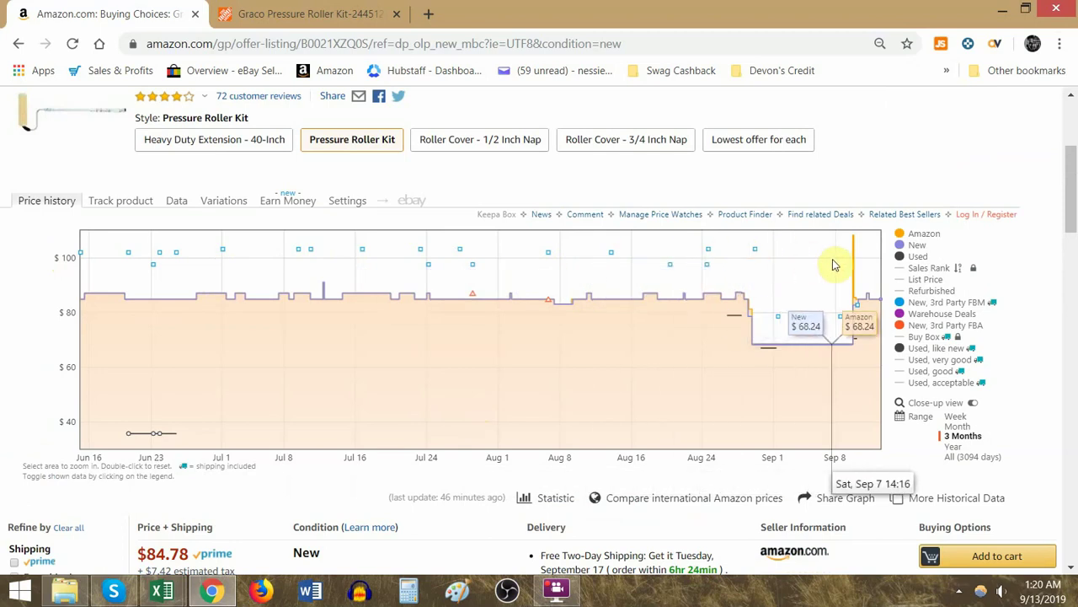
left_click(961, 427)
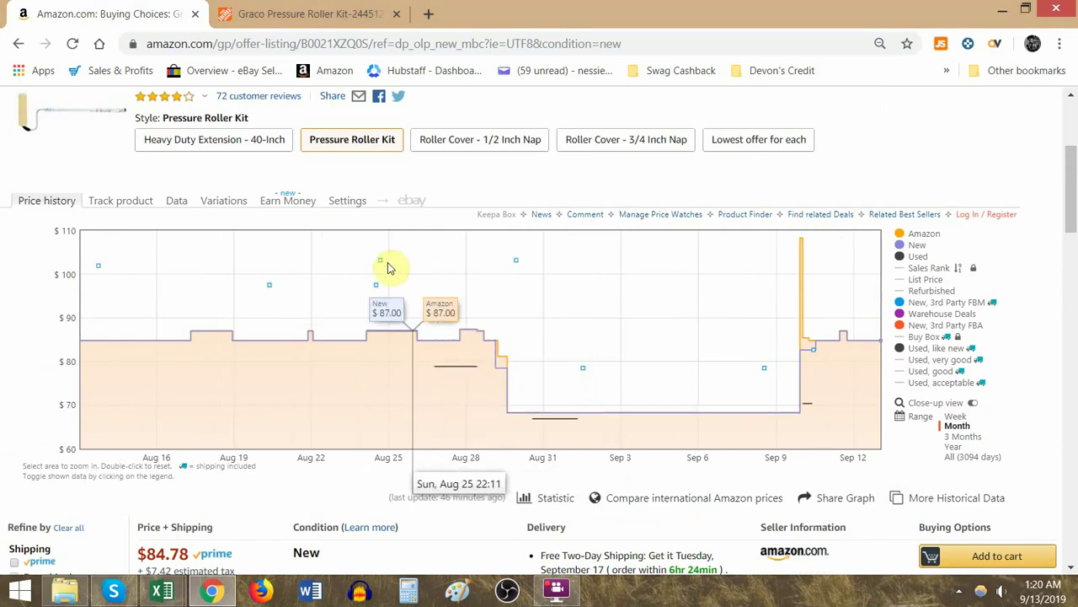
Step: Enter 3 in Sales cell B14 and copy the Amazon product title Graco 244512 Pressure Roller Kit into Product Name cell A14
key("alt+Tab")
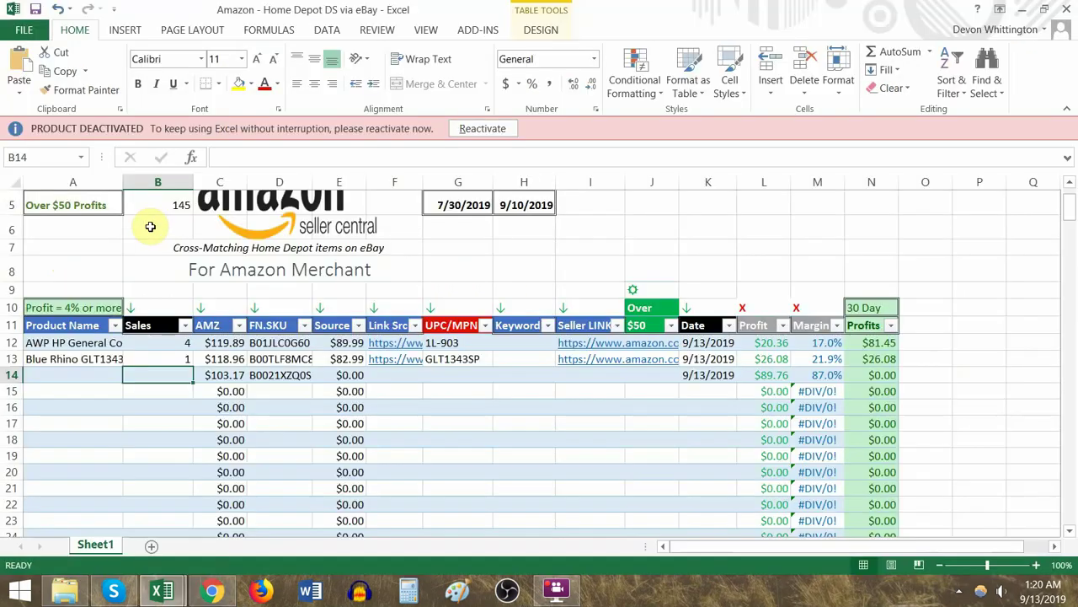
key("alt+Tab")
scroll(274, 288, "up", 3)
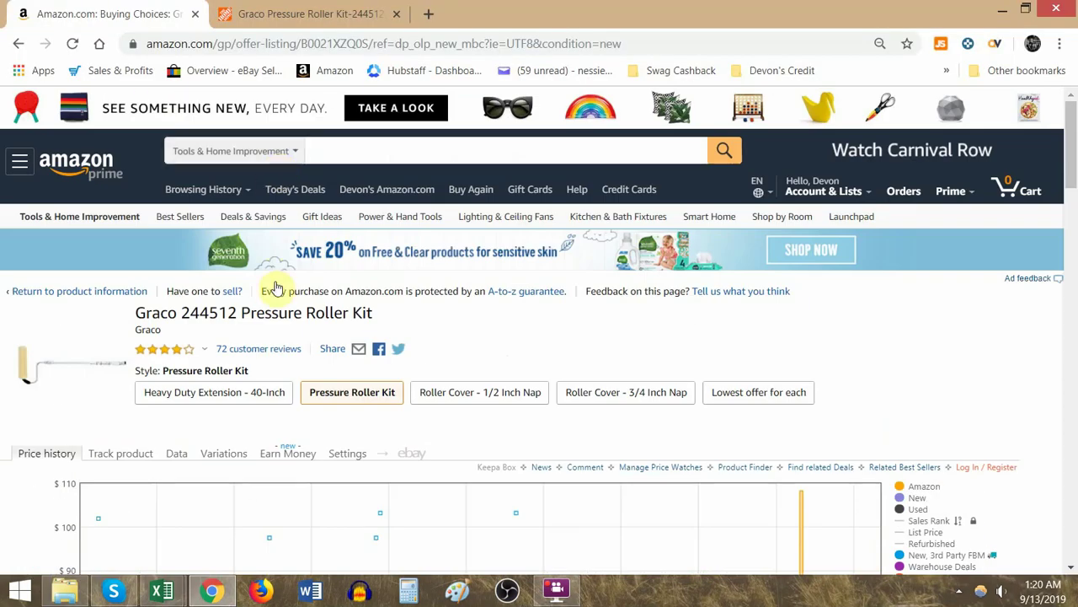
triple_click(253, 312)
key("ctrl+c")
left_click(301, 44)
key("ctrl+v")
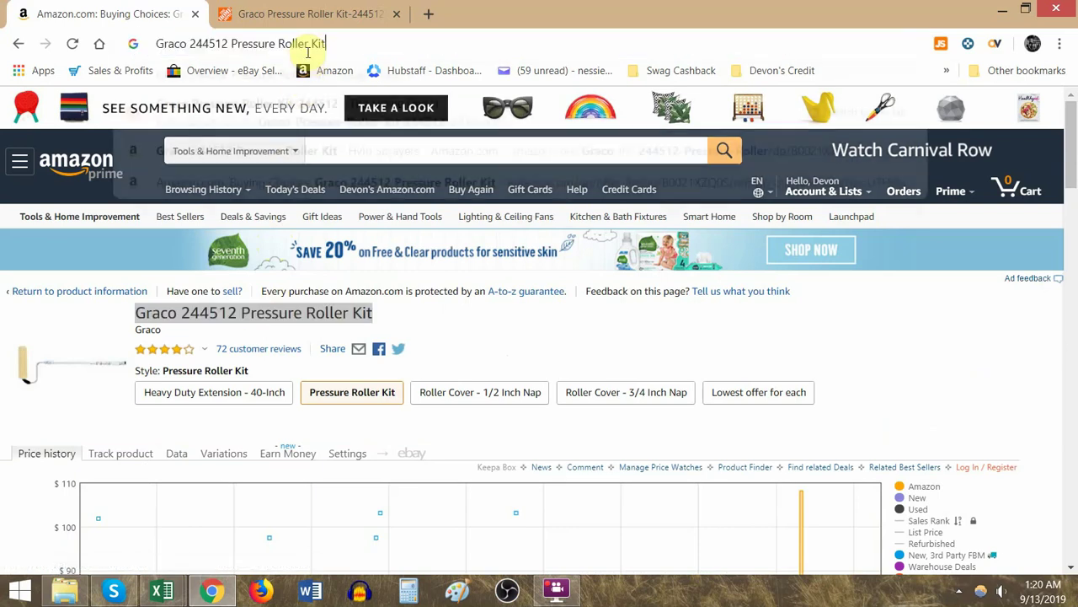
key("ctrl+a")
key("ctrl+c")
key("alt+Tab")
key("ctrl+v")
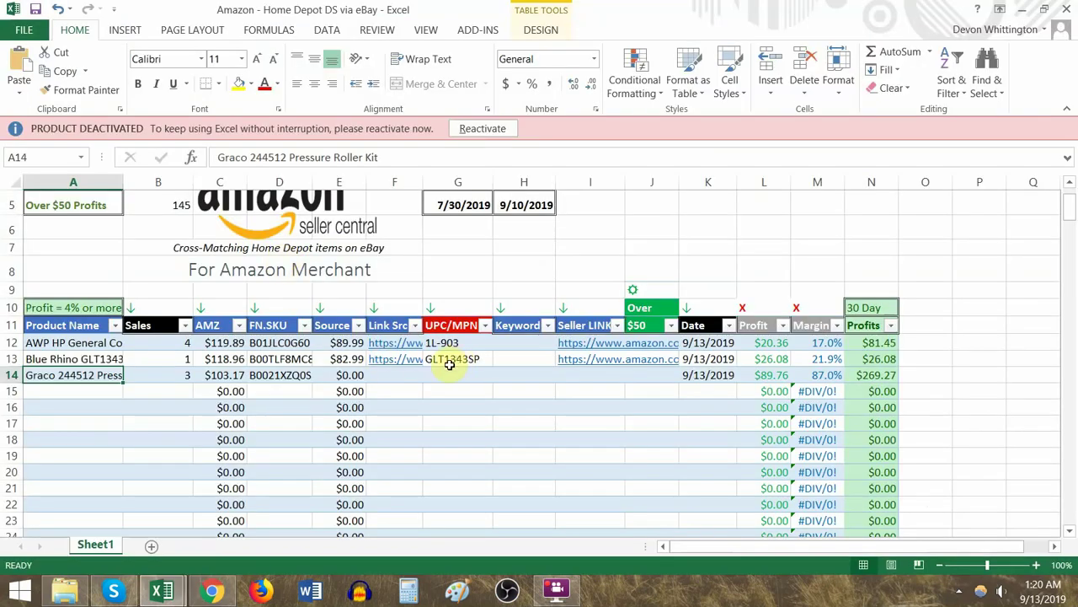
Step: Copy the Home Depot product page address for the Pressure Roller Kit into Link Src cell F14
left_click(403, 379)
key("alt+Tab")
key("ctrl+Tab")
left_click(313, 46)
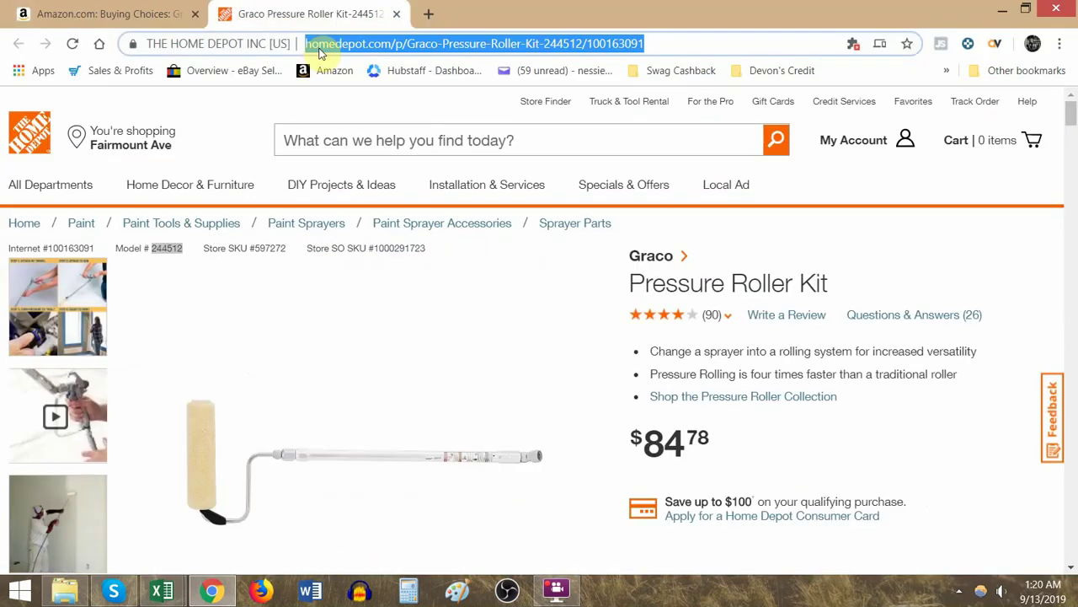
key("ctrl+c")
key("alt+Tab")
key("ctrl+v")
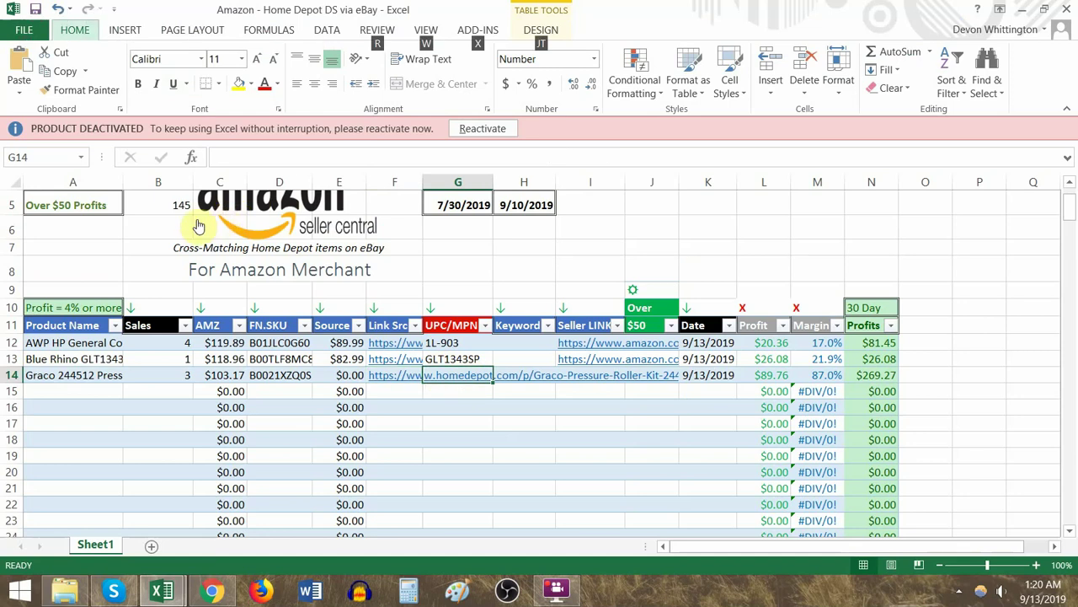
Step: Copy the model number 244512 from the Home Depot product page into UPC/MPN cell G14
key("alt+Tab")
double_click(168, 247)
right_click(171, 249)
left_click(202, 264)
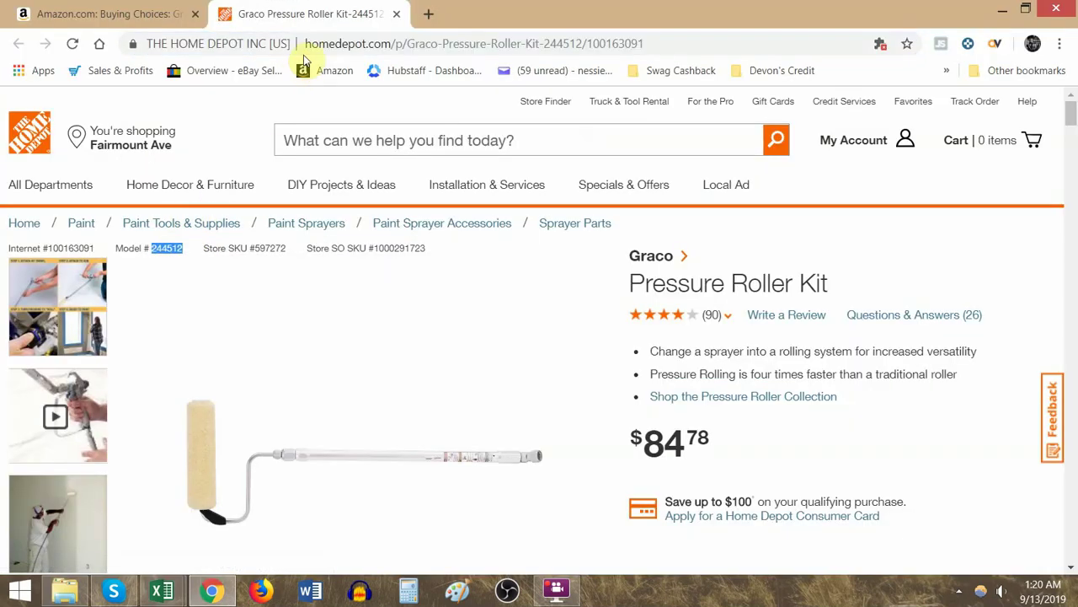
left_click(324, 51)
key("ctrl+v")
key("ctrl+a")
key("ctrl+c")
key("alt+Tab")
left_click(479, 377)
key("ctrl+v")
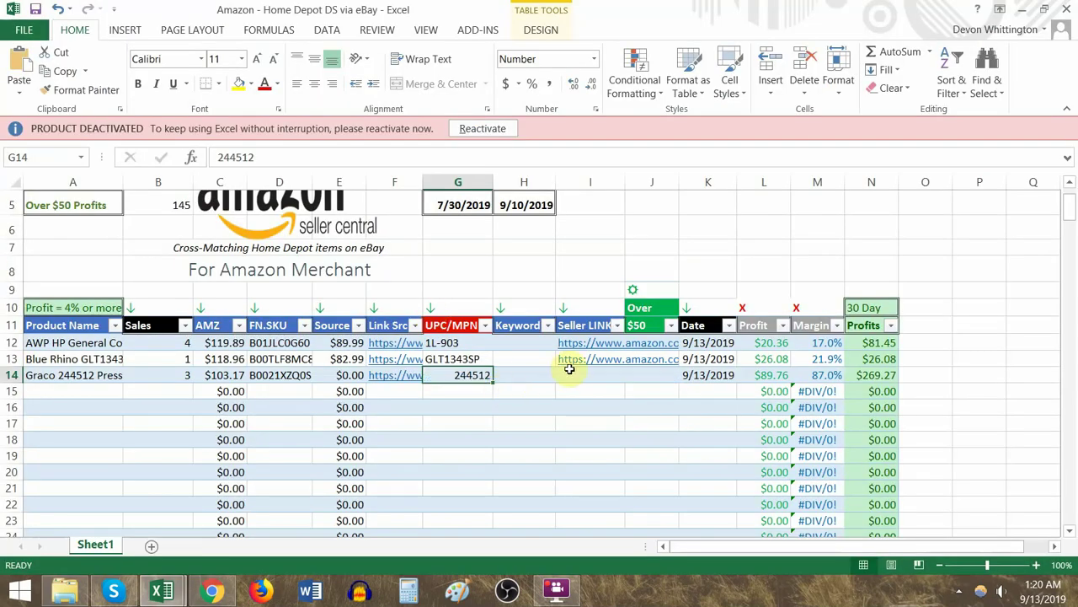
Step: Open the American Airless seller profile and storefront from the Amazon offers, and copy the seller's page address into Seller LINK cell I14
key("alt+Tab")
key("ctrl+shift+Tab")
scroll(758, 403, "down", 5)
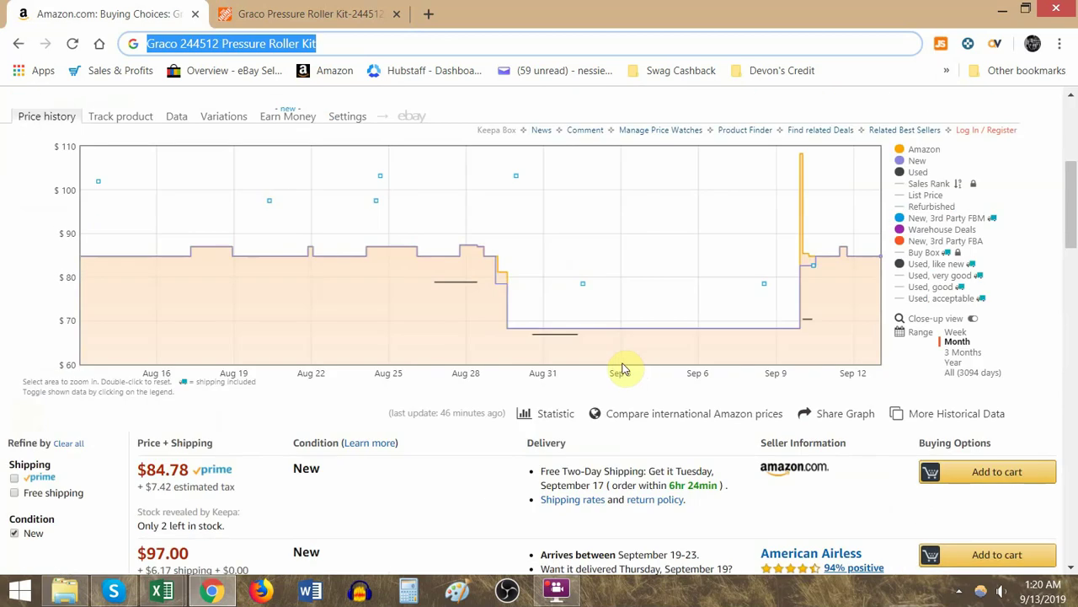
middle_click(811, 389)
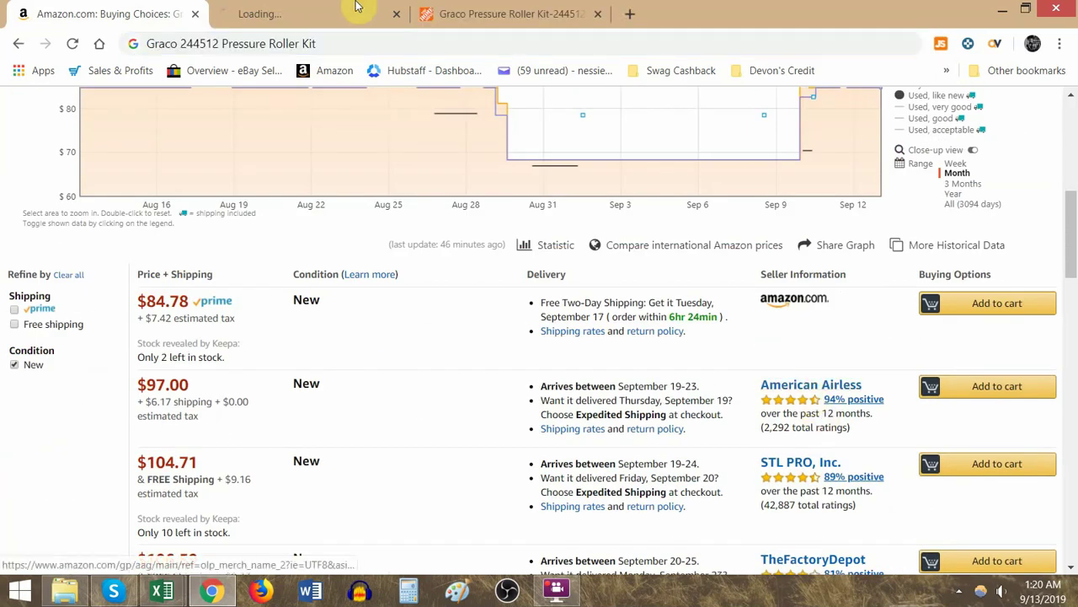
left_click(275, 11)
left_click(282, 44)
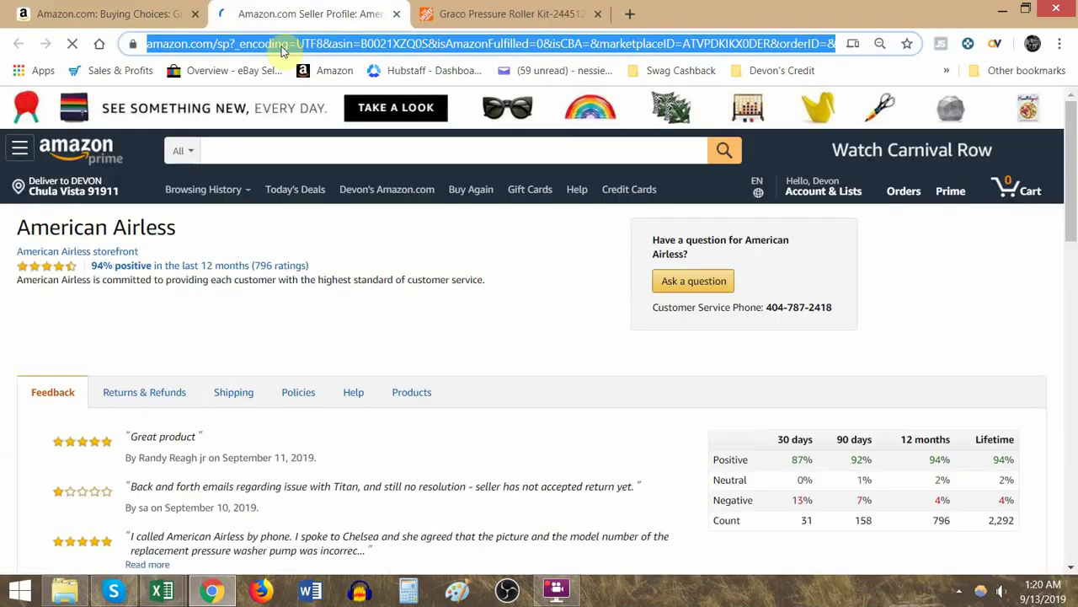
left_click(93, 253)
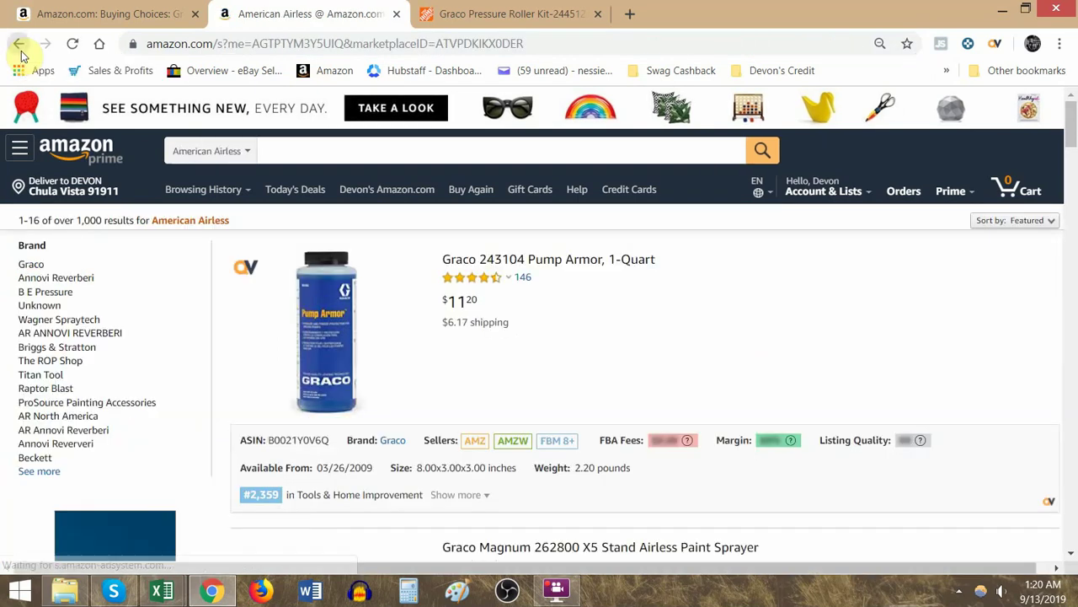
key("alt+Tab")
left_click(17, 54)
key("Tab")
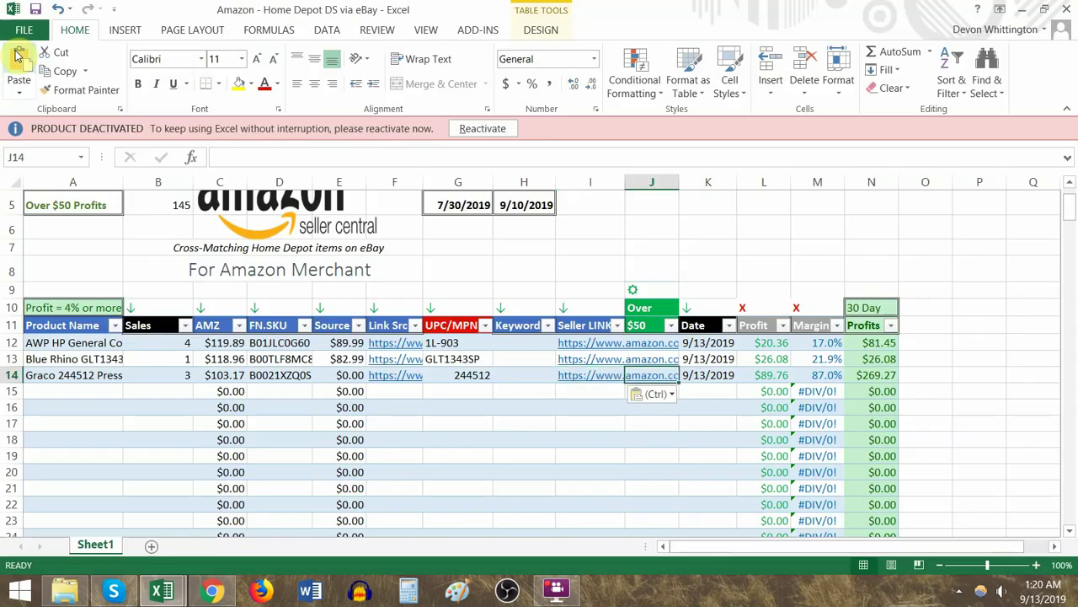
Step: Check the positive feedback percentage on the American Airless seller profile, and close that page
key("alt+Tab")
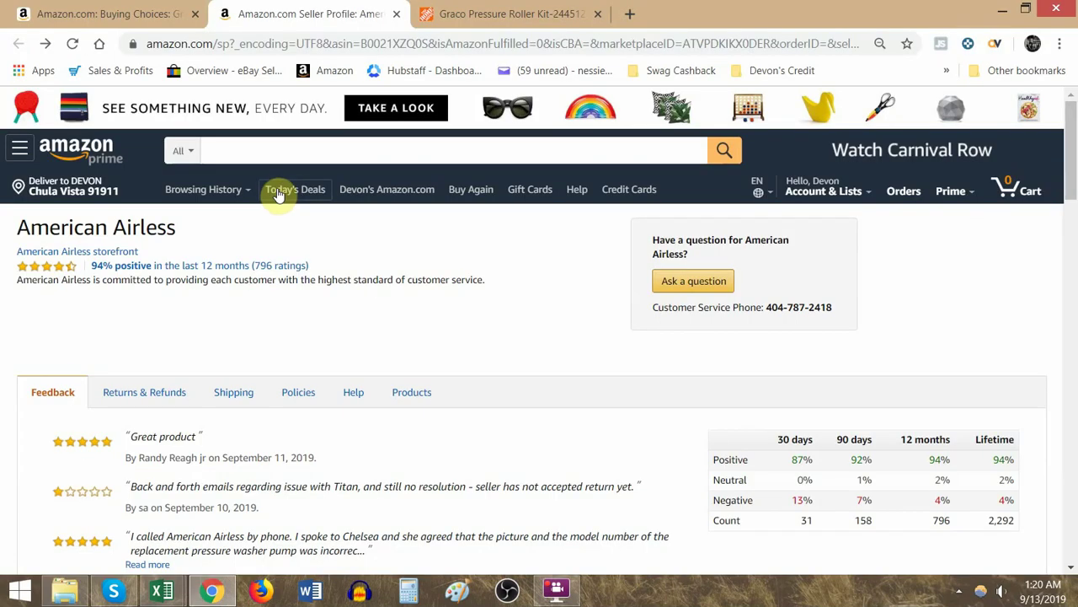
left_click_drag(92, 268, 119, 268)
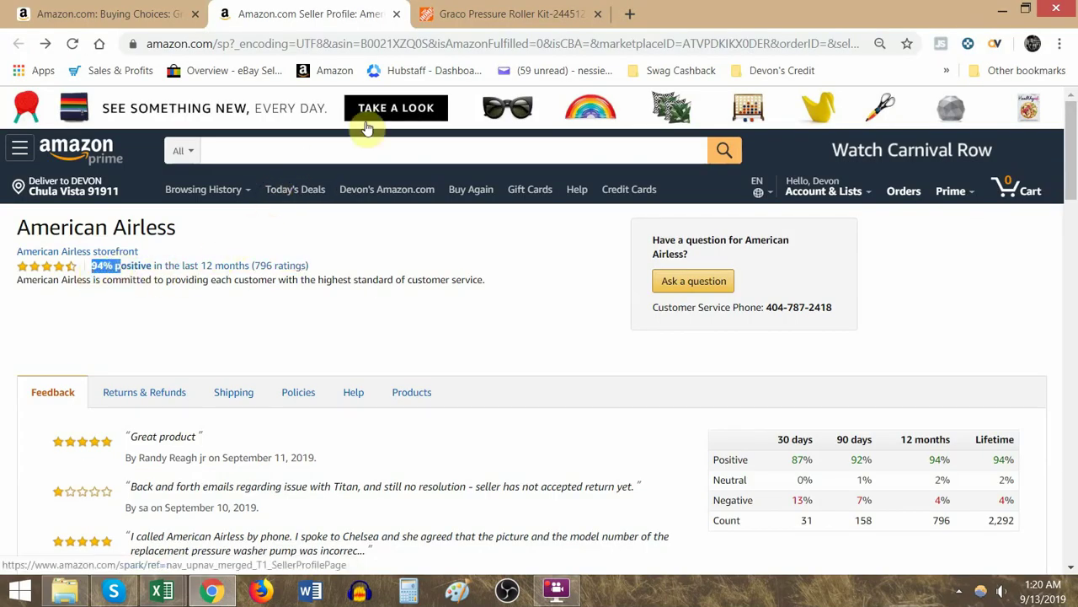
left_click(397, 15)
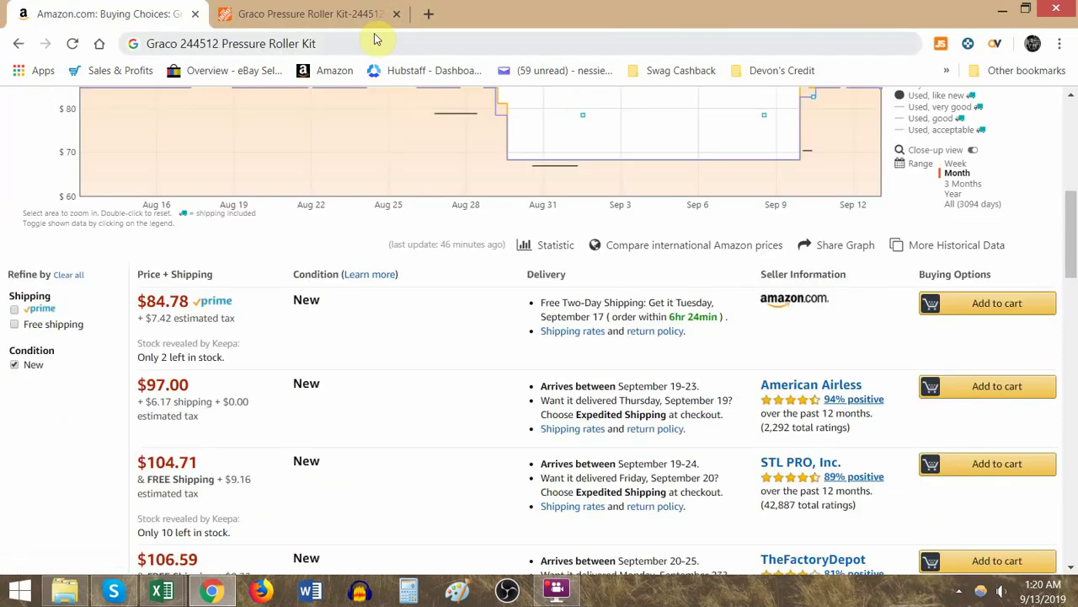
Step: Switch to the Amazon Research - Home Depot workbook and apply the green cell style to Graco row 18, from Product Name to Date
key("alt+Tab")
left_click(661, 371)
key("ctrl+v")
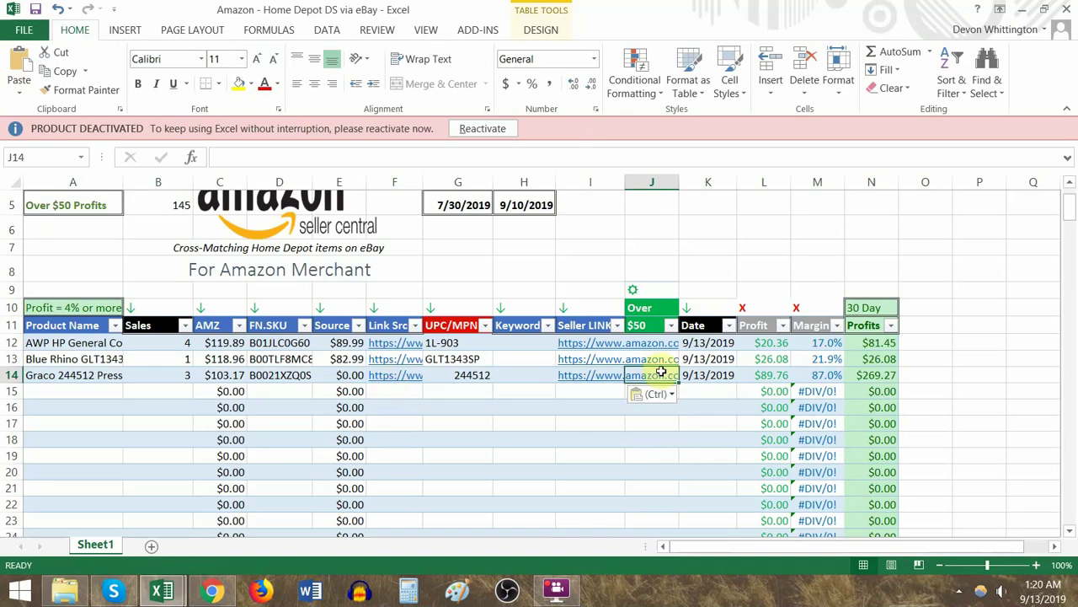
left_click_drag(112, 347, 713, 362)
left_click(163, 594)
left_click(180, 506)
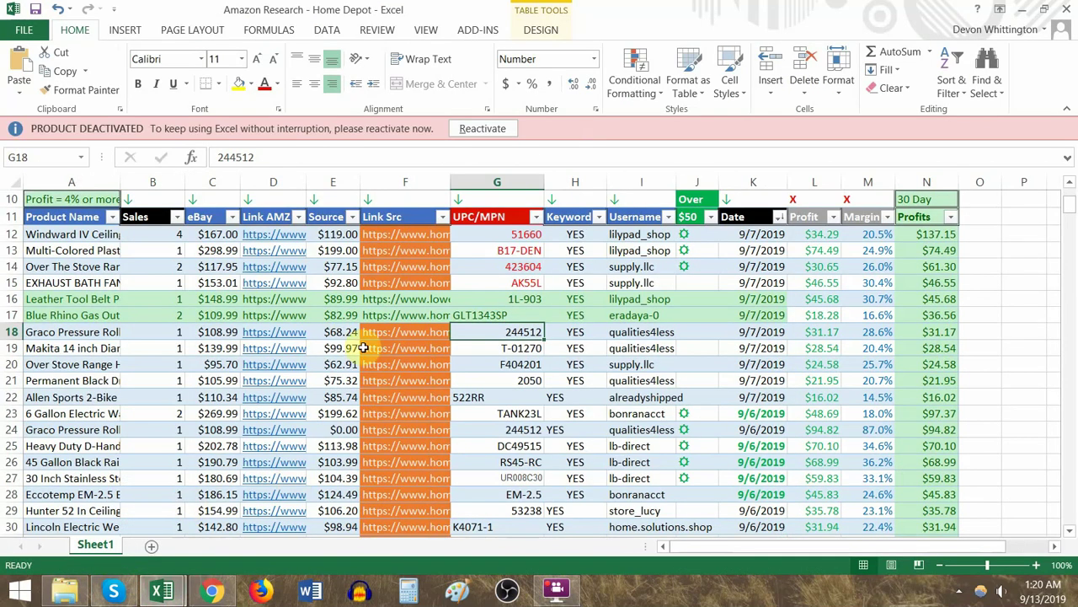
left_click_drag(86, 332, 750, 332)
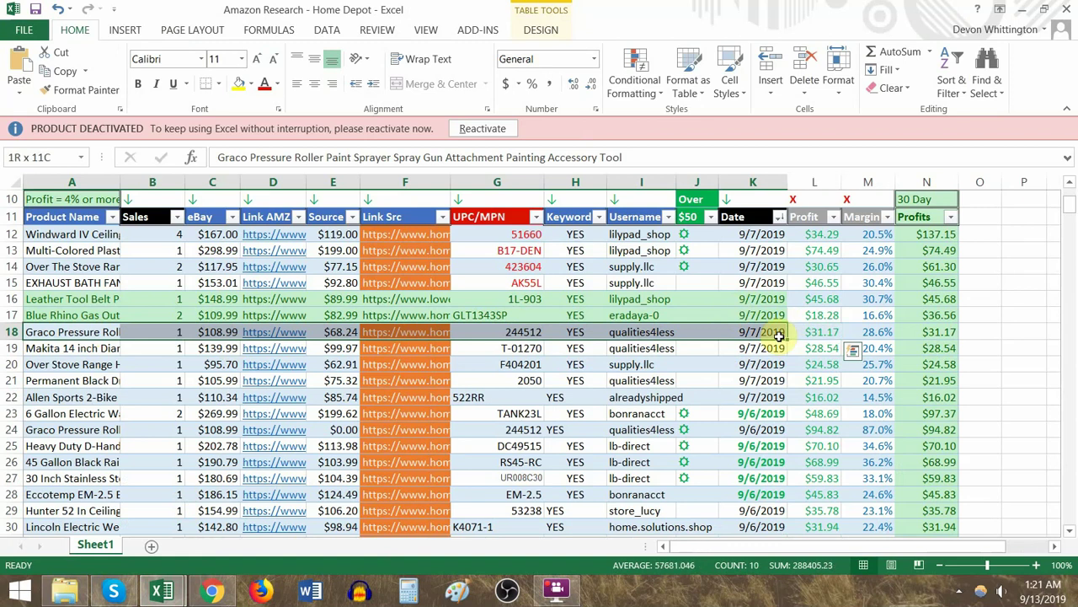
left_click(730, 74)
left_click(750, 128)
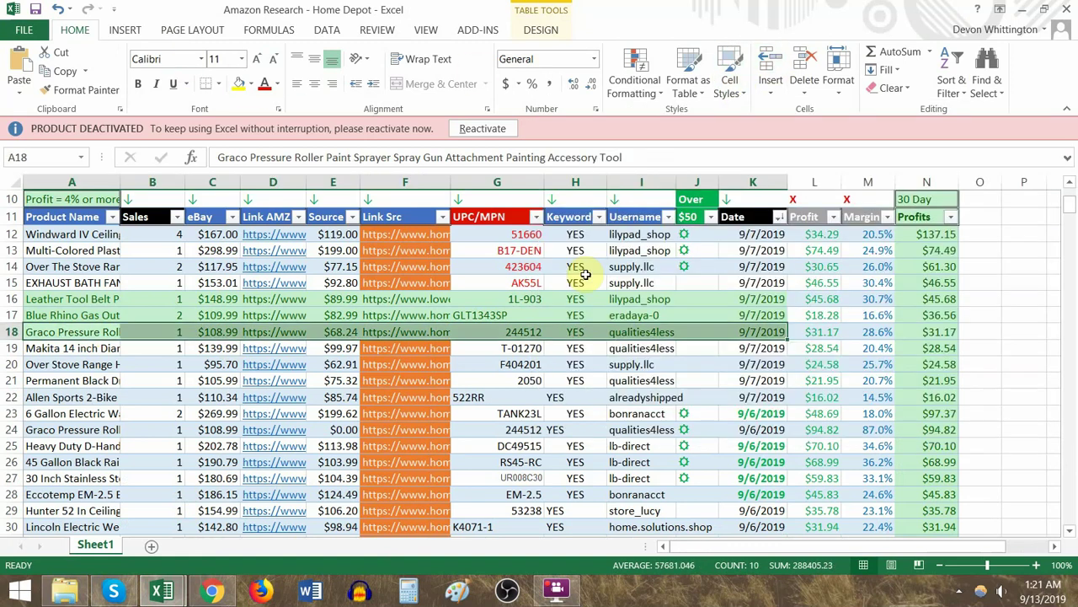
Step: Review the cross-matched products in rows 12 to 18 against the entries in the Amazon - Home Depot DS via eBay workbook
left_click_drag(476, 235, 516, 337)
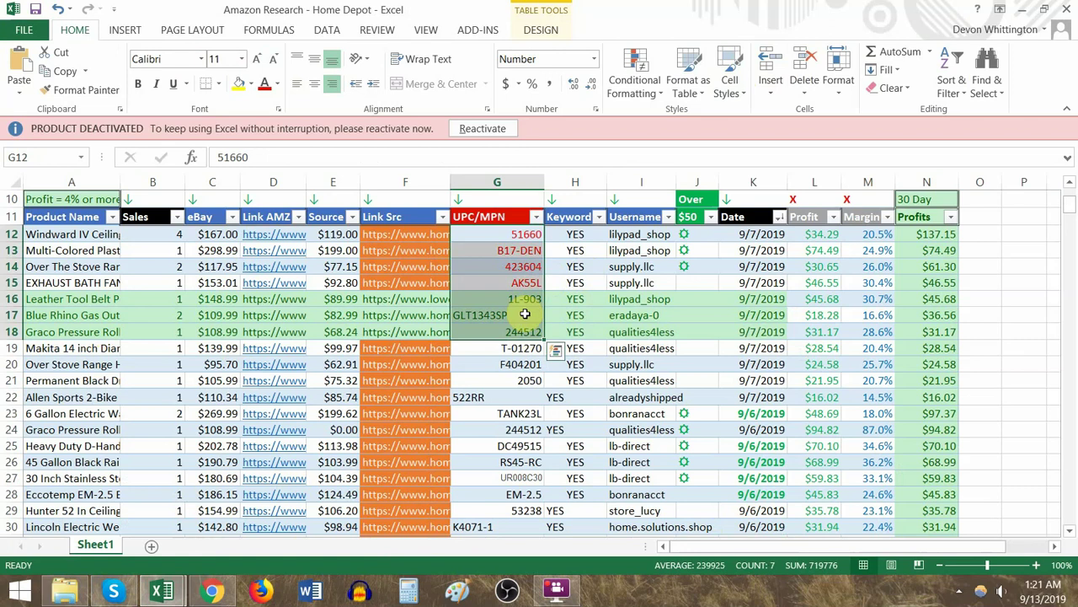
left_click_drag(527, 234, 754, 334)
left_click_drag(99, 237, 746, 326)
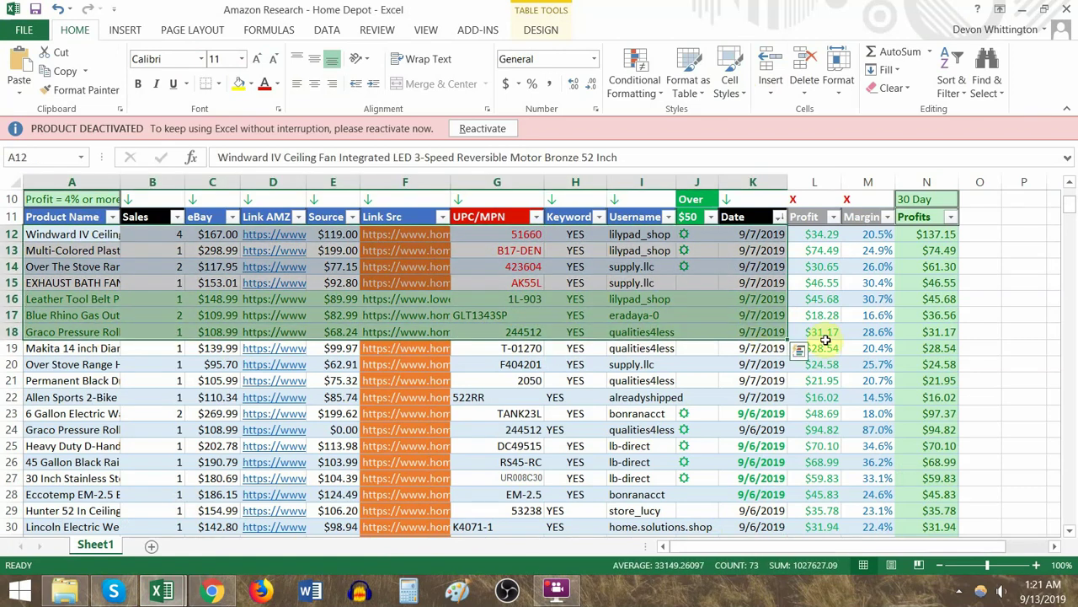
key("alt+Tab")
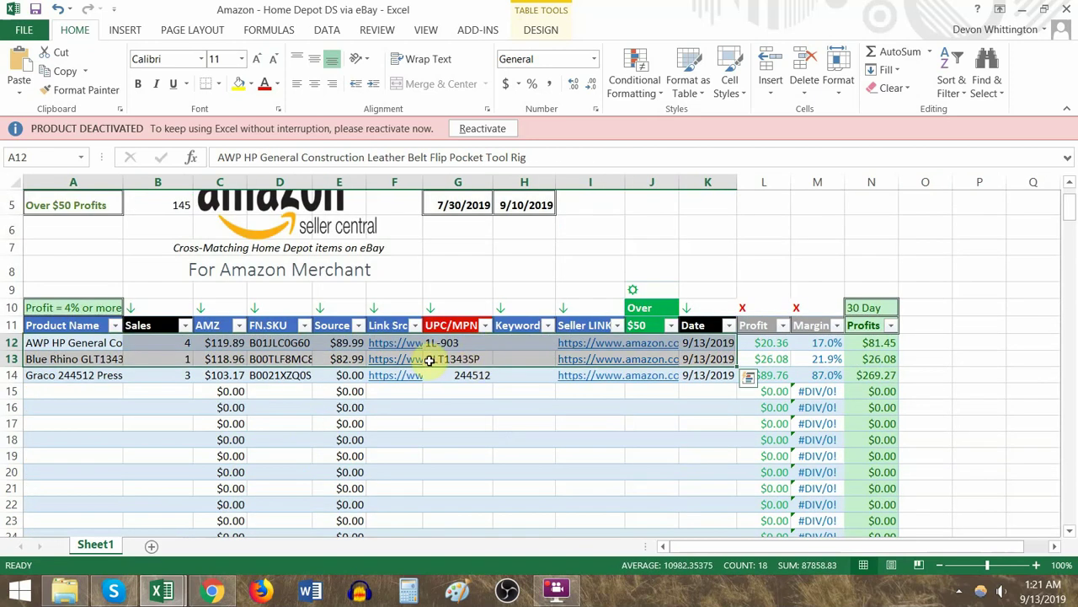
Step: Switch to the browser and return from the Graco offers page to the Amazon home page
key("alt+Tab")
key("alt+Tab")
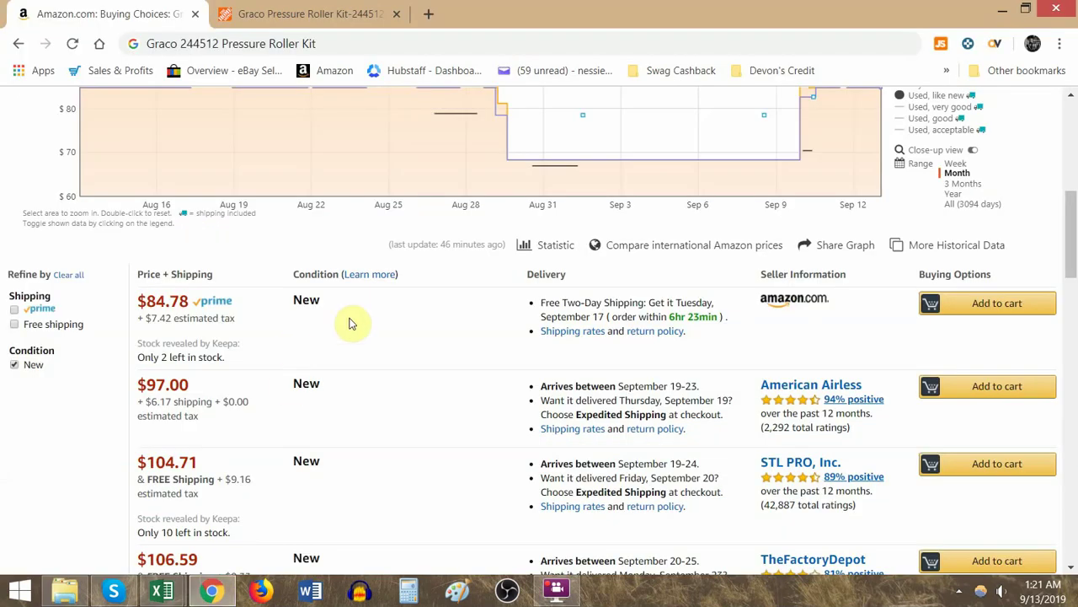
scroll(341, 328, "up", 6)
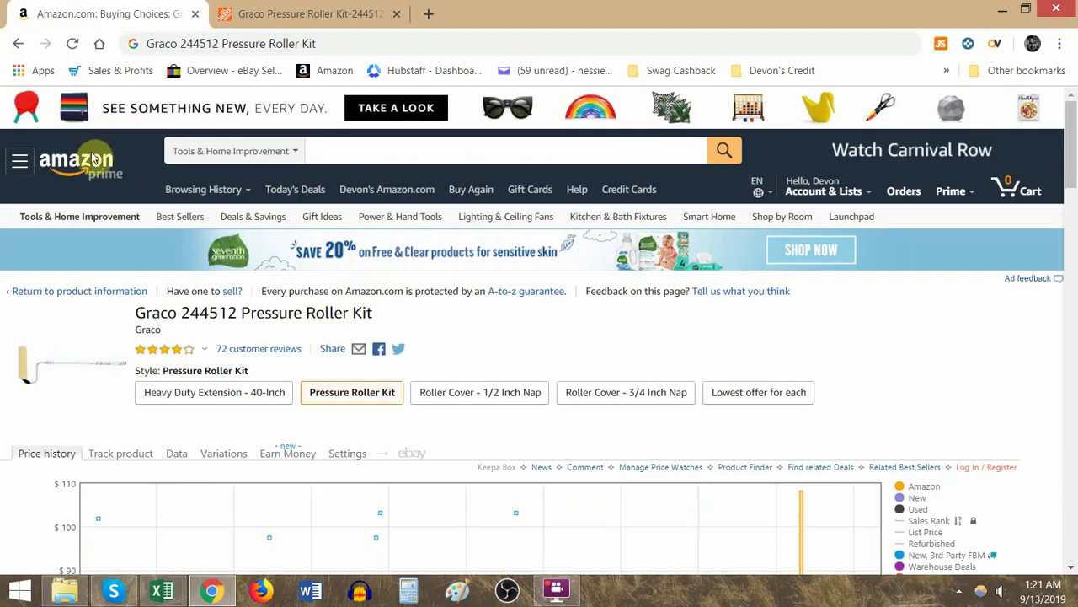
left_click(89, 160)
left_click(305, 14)
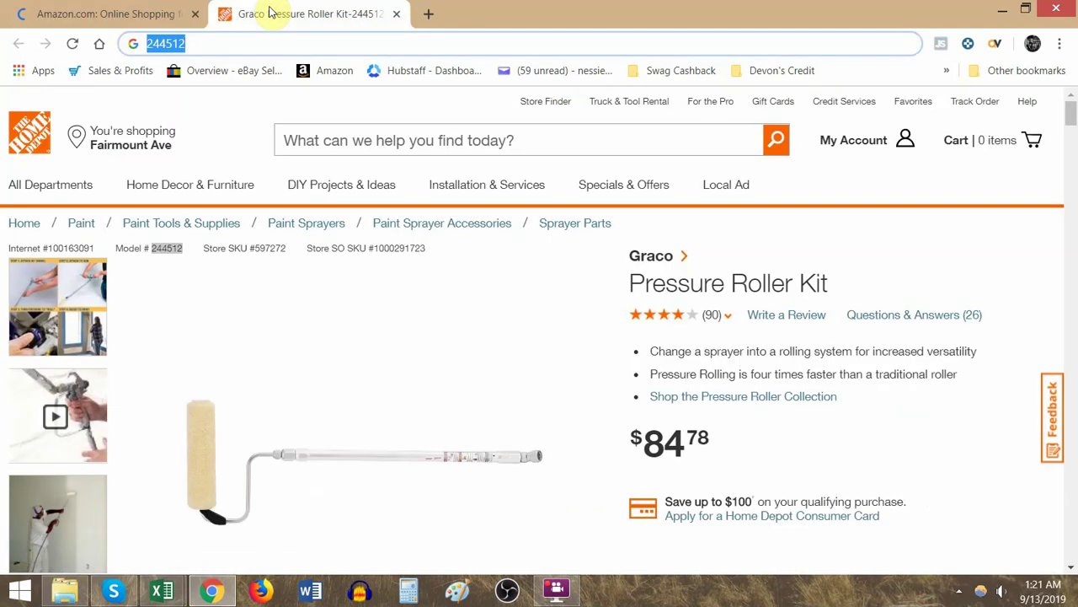
key("ctrl+Tab")
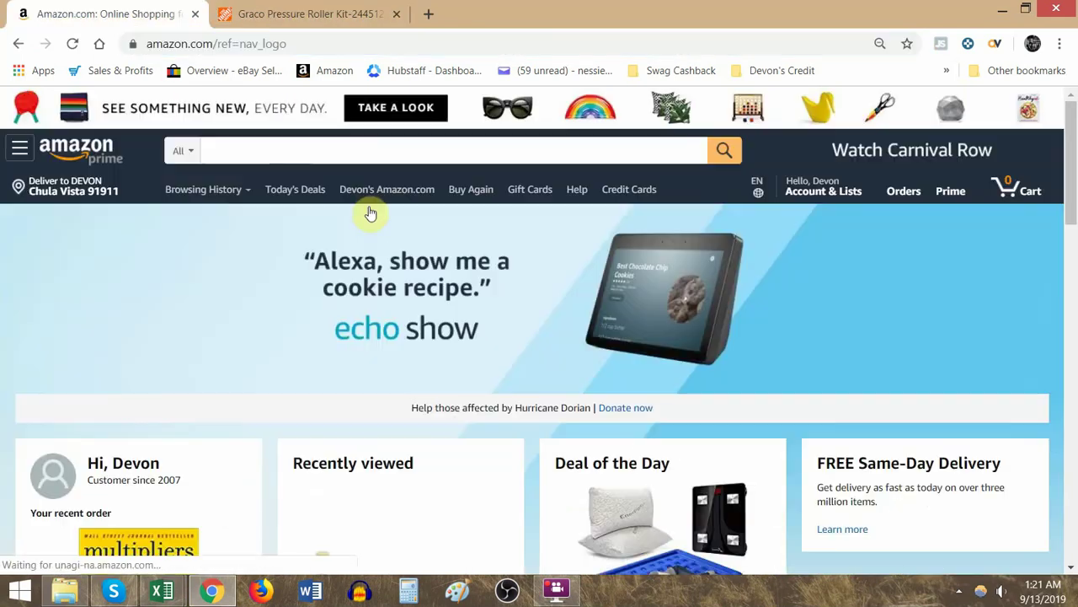
Step: Review the AMZ prices, sales and 30-day profits of the products recorded in the Amazon - Home Depot DS via eBay workbook
key("alt+Tab")
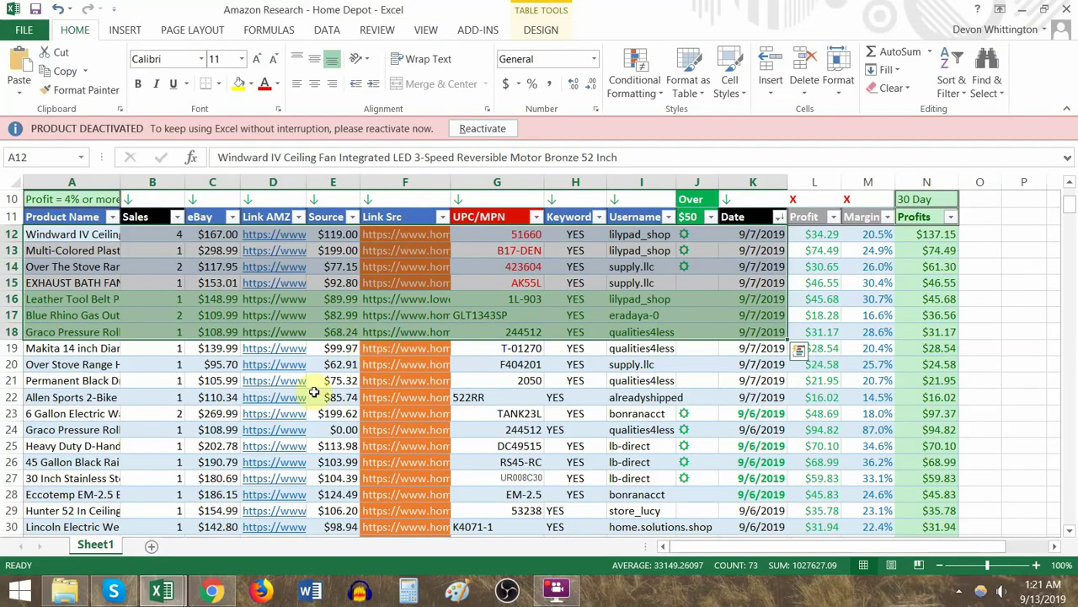
mouse_move(162, 589)
left_click(289, 534)
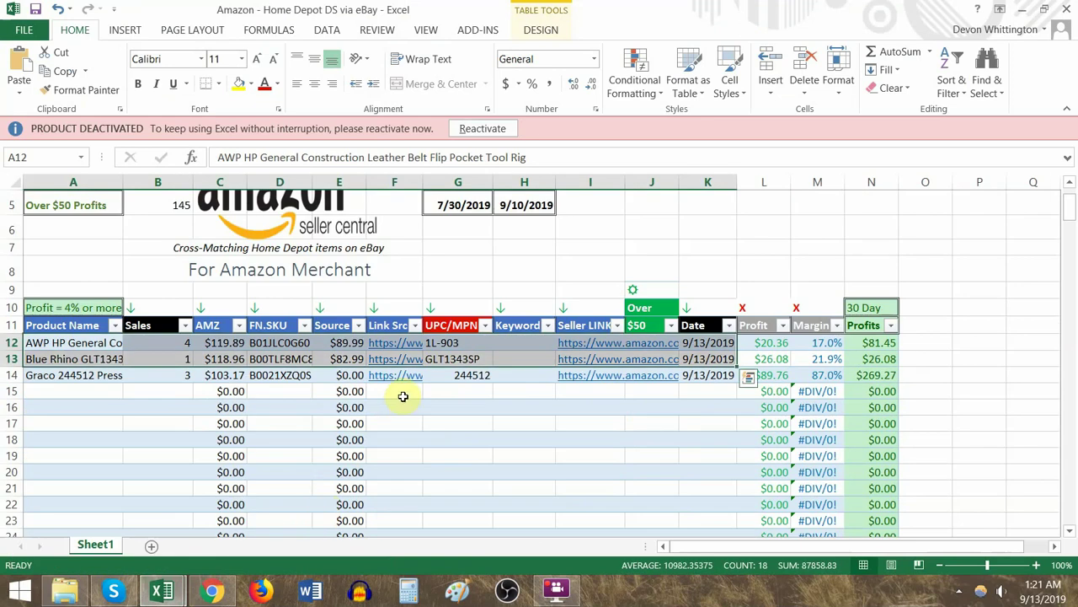
left_click(97, 346)
scroll(630, 375, "down", 1)
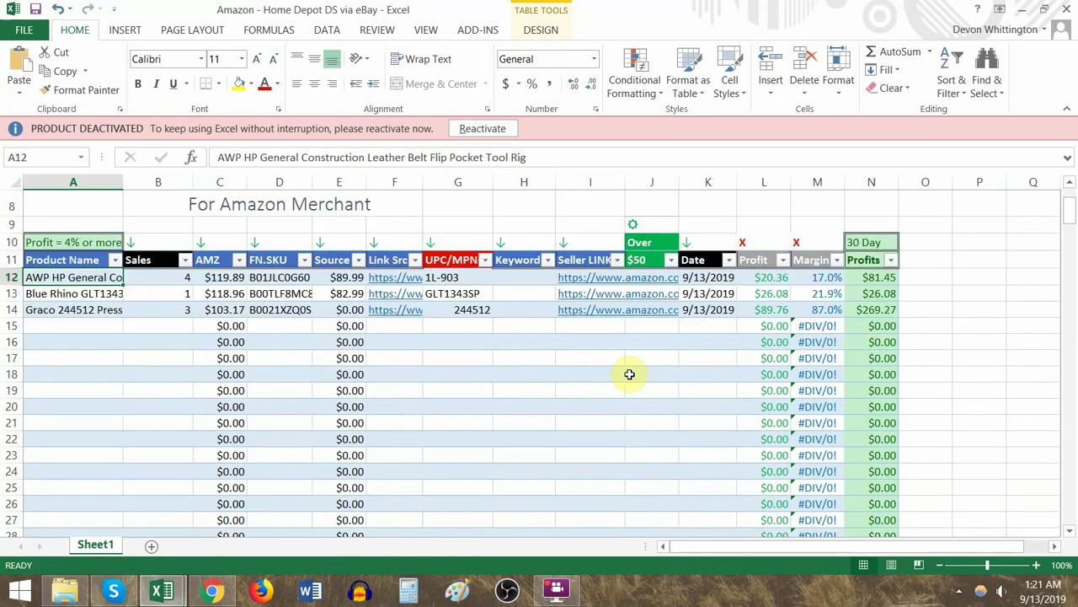
left_click(726, 471, "shift")
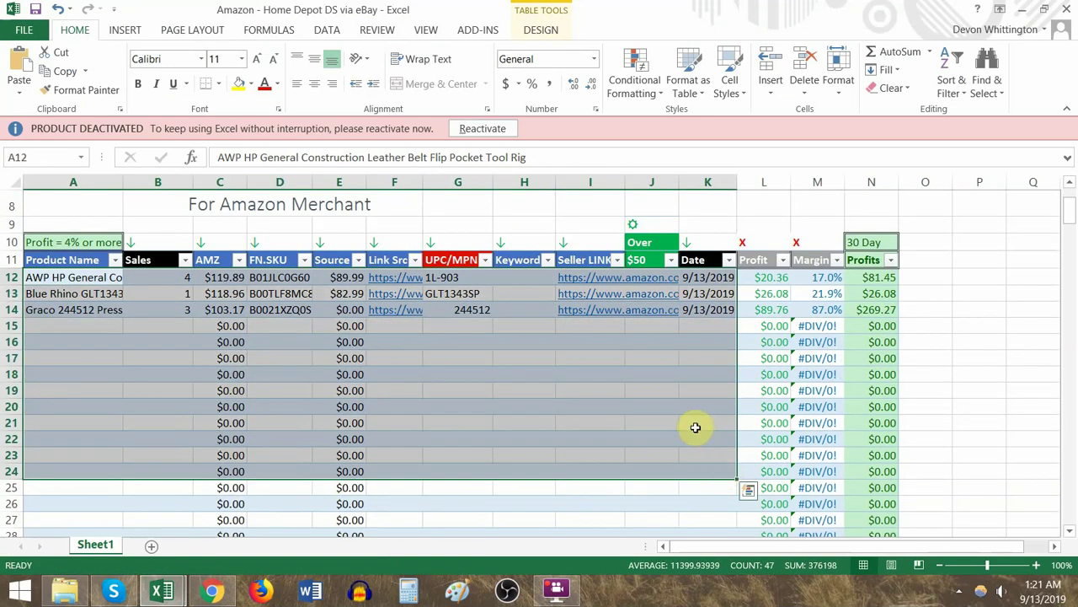
left_click_drag(232, 278, 228, 308)
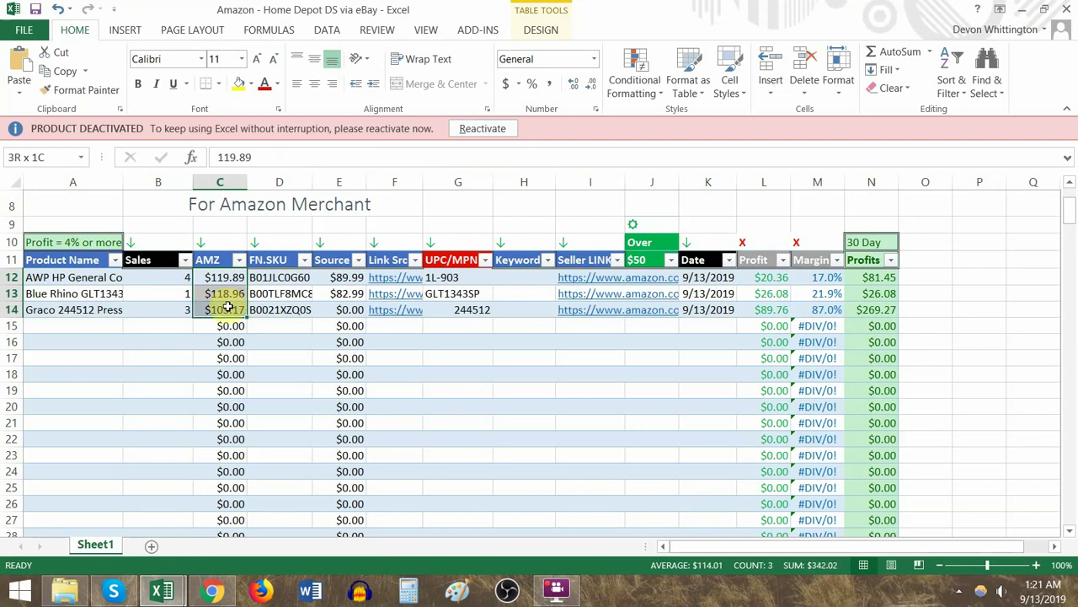
left_click_drag(174, 276, 190, 291)
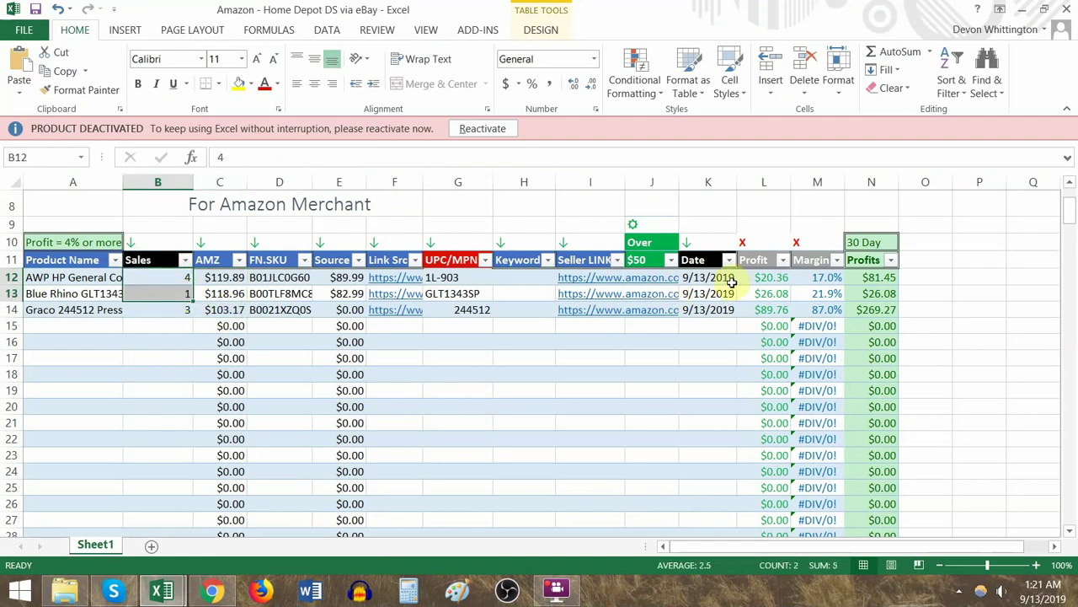
left_click_drag(879, 276, 881, 310)
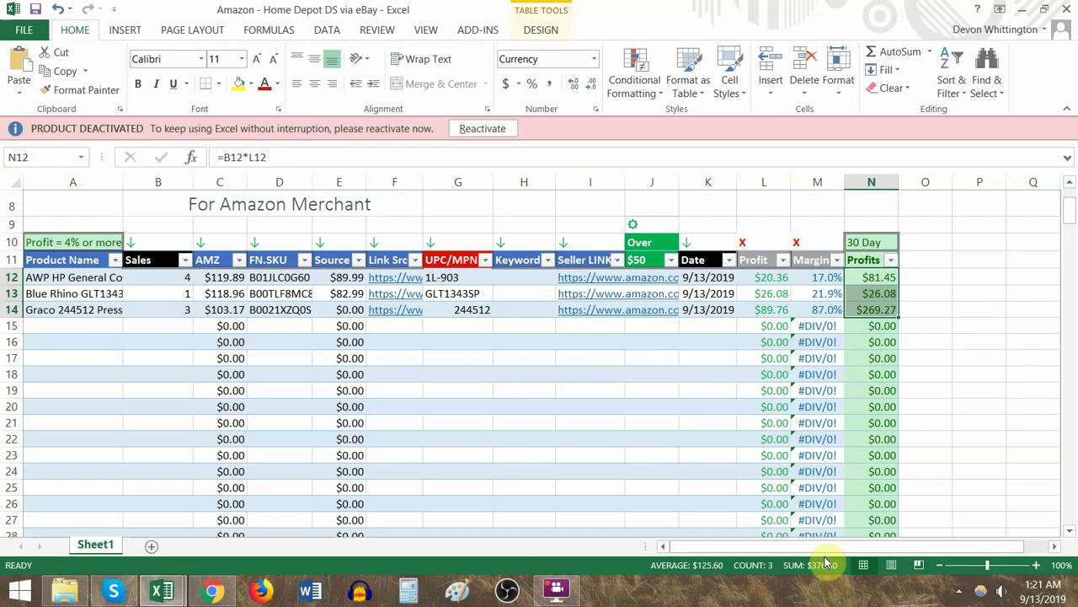
Step: Set the Source price of the Graco 244512 product in row 14 to 83.99
left_click(335, 308)
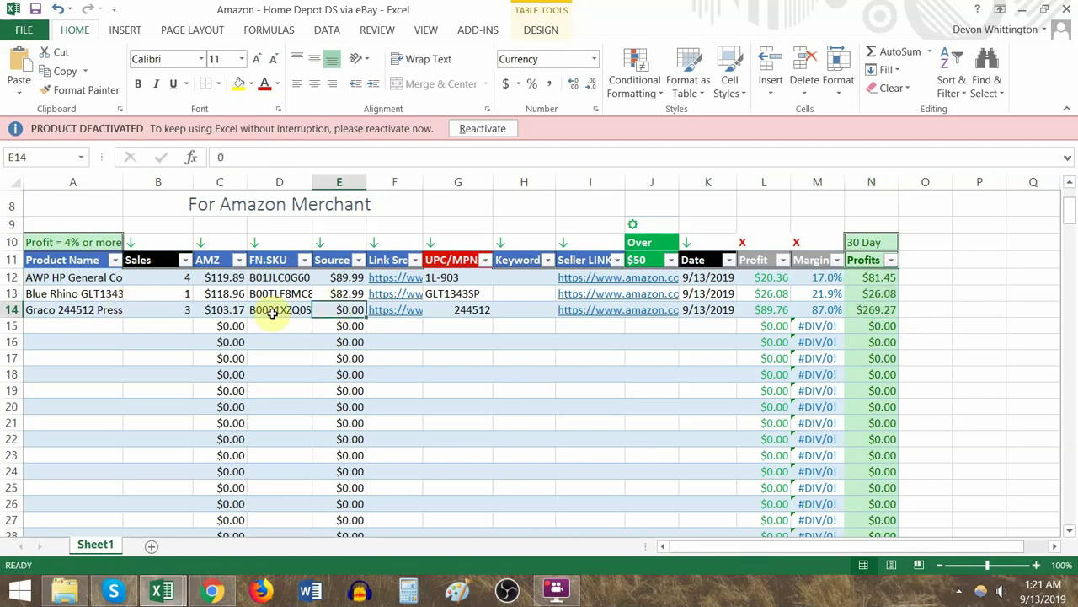
key("alt+Tab")
key("alt+Tab")
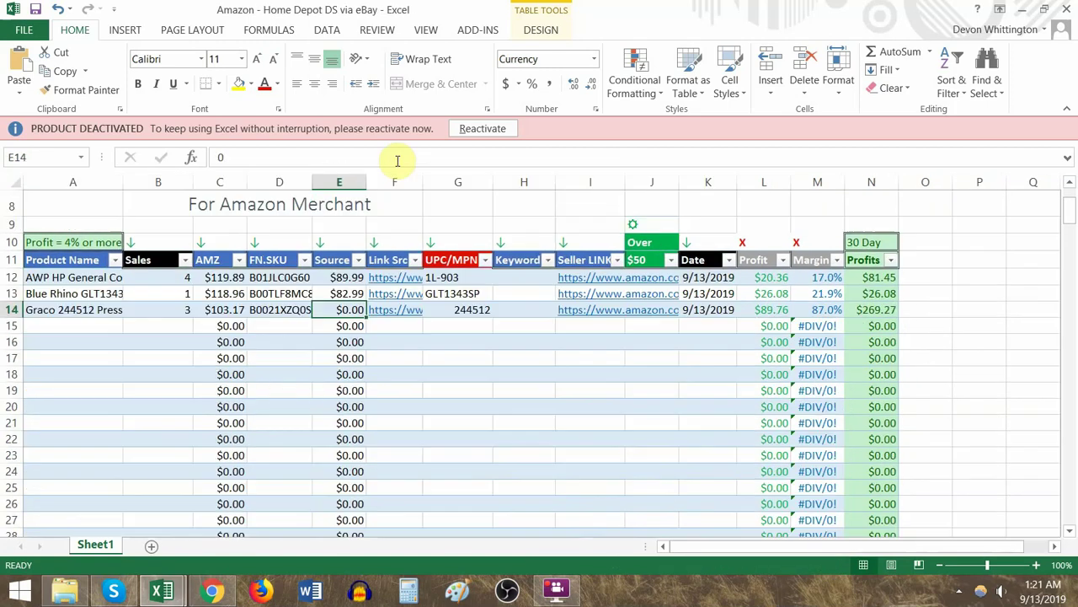
type("8")
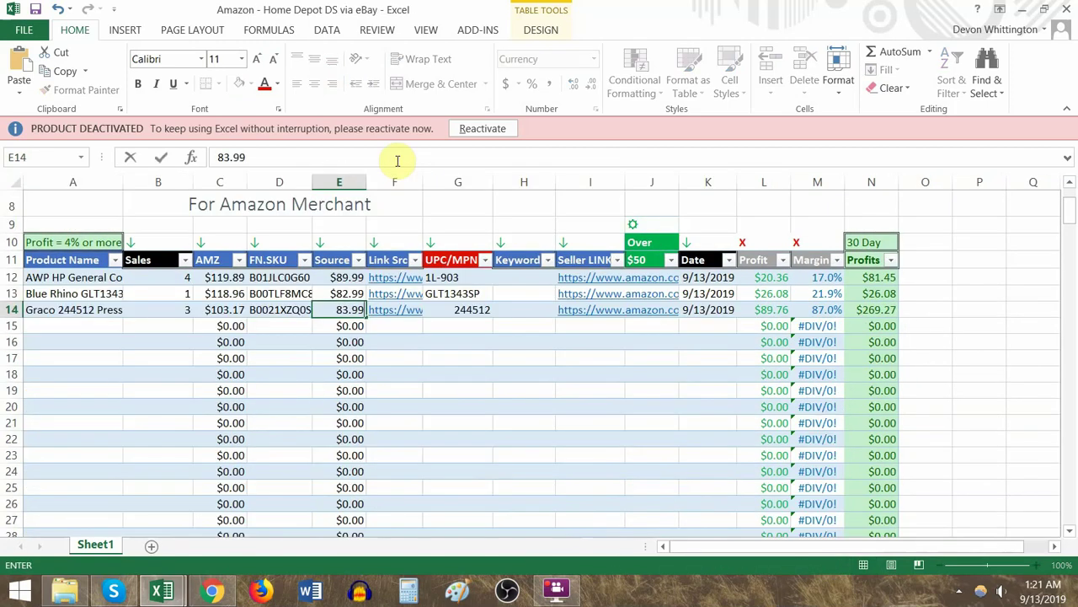
type("3.99")
key("Return")
Step: Inspect the Profit formula in the Graco row and check the summed 30 Day Profits of the recorded products
left_click(772, 309)
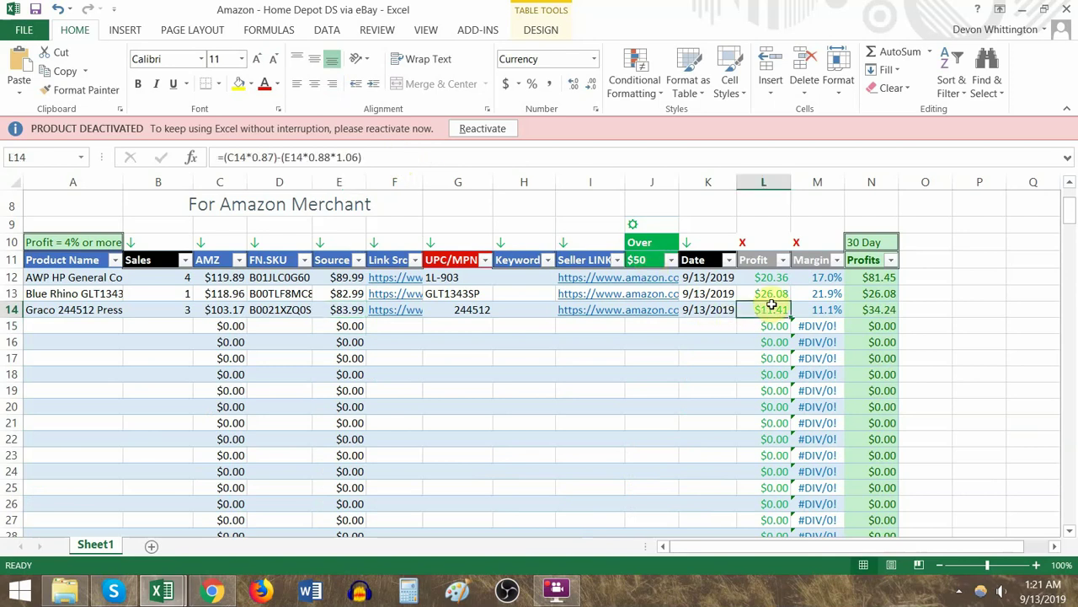
double_click(772, 305)
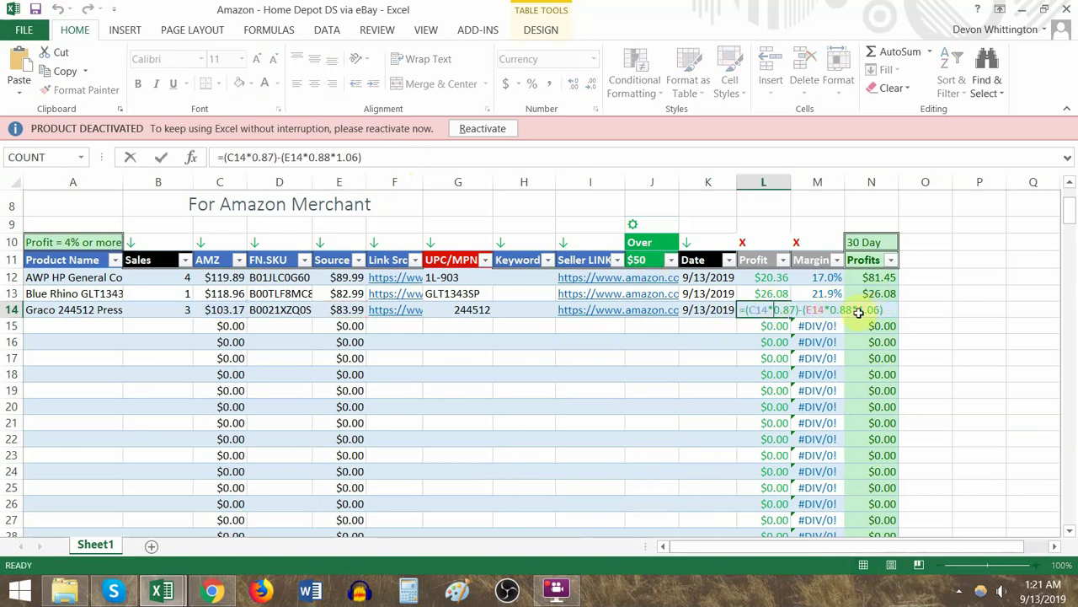
key("Escape")
left_click_drag(885, 277, 885, 309)
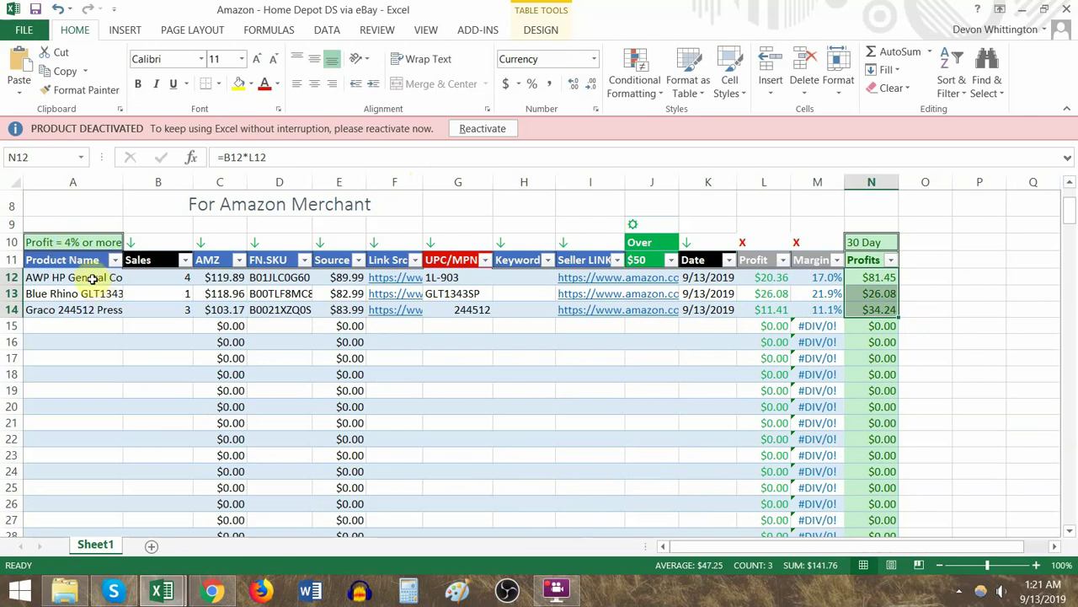
left_click_drag(91, 281, 775, 375)
left_click_drag(895, 278, 868, 327)
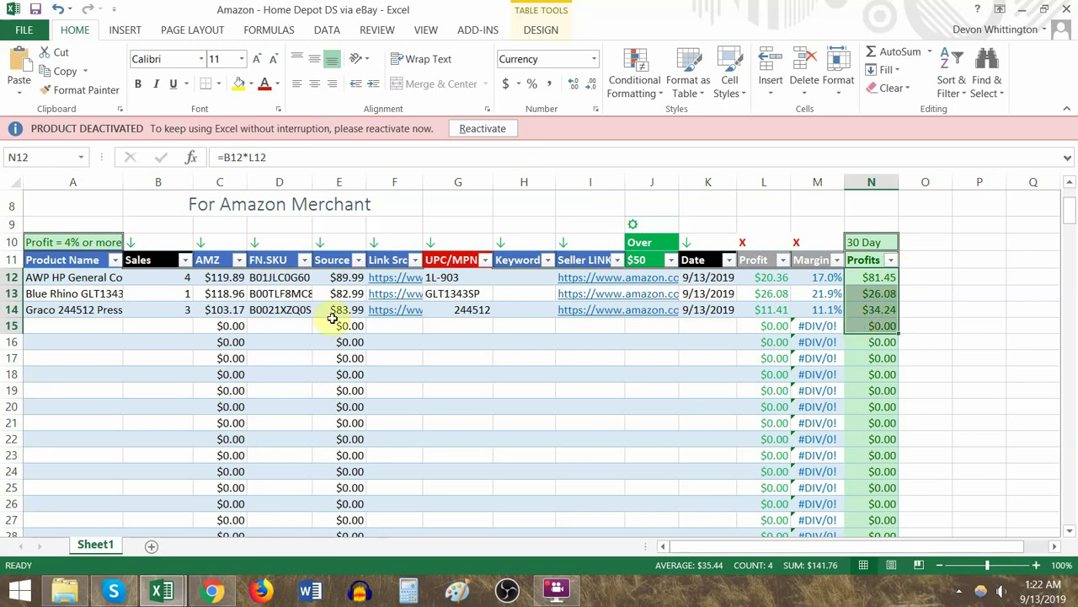
Step: Review the Sales, AMZ prices and Seller LINK entries of the products in rows 12 to 14
left_click_drag(181, 278, 180, 310)
left_click_drag(217, 279, 225, 324)
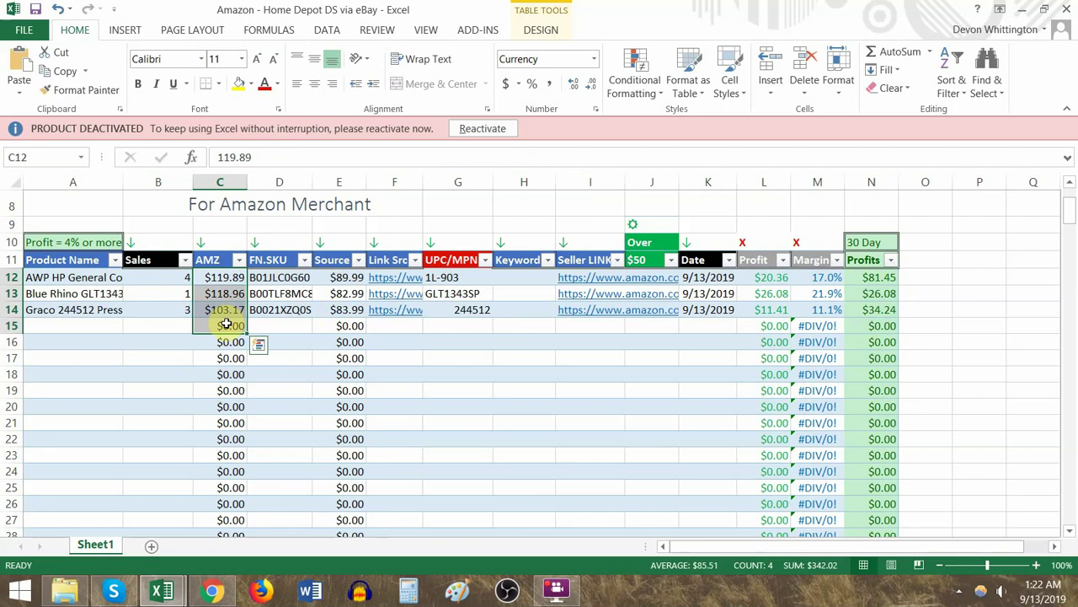
left_click_drag(607, 370, 589, 277)
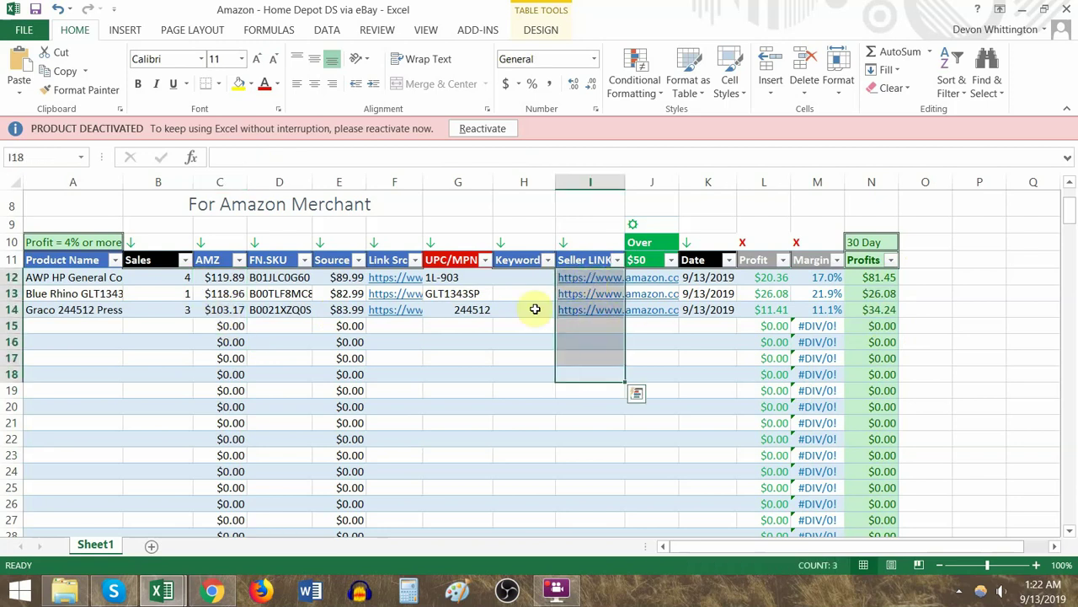
mouse_move(215, 278)
left_mouse_down()
mouse_move(219, 316)
mouse_move(223, 278)
left_mouse_up()
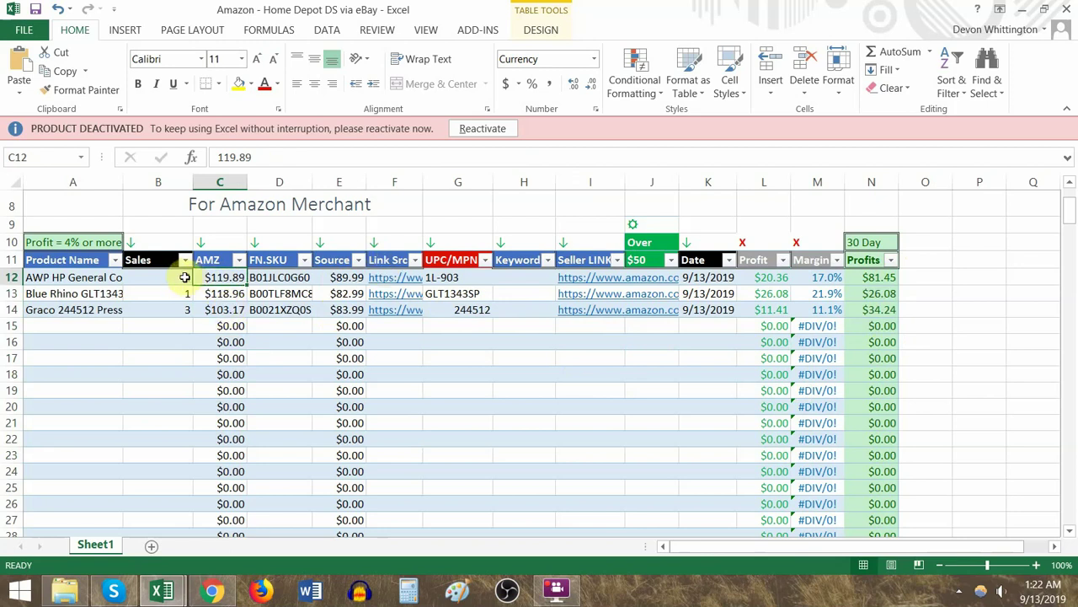
left_click_drag(167, 297, 222, 289)
left_click(525, 293)
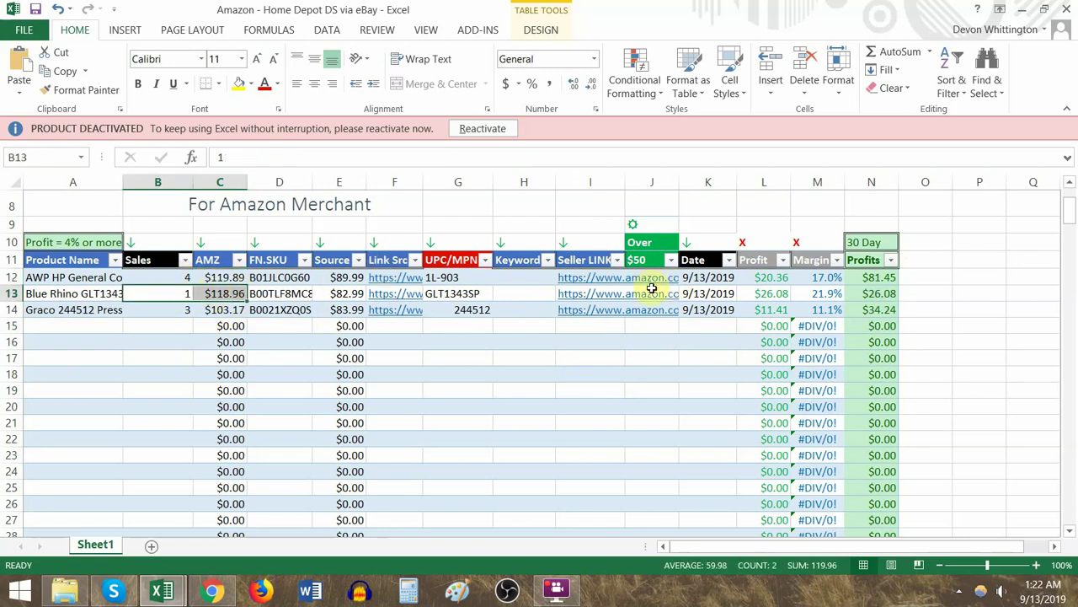
left_click_drag(665, 289, 583, 293)
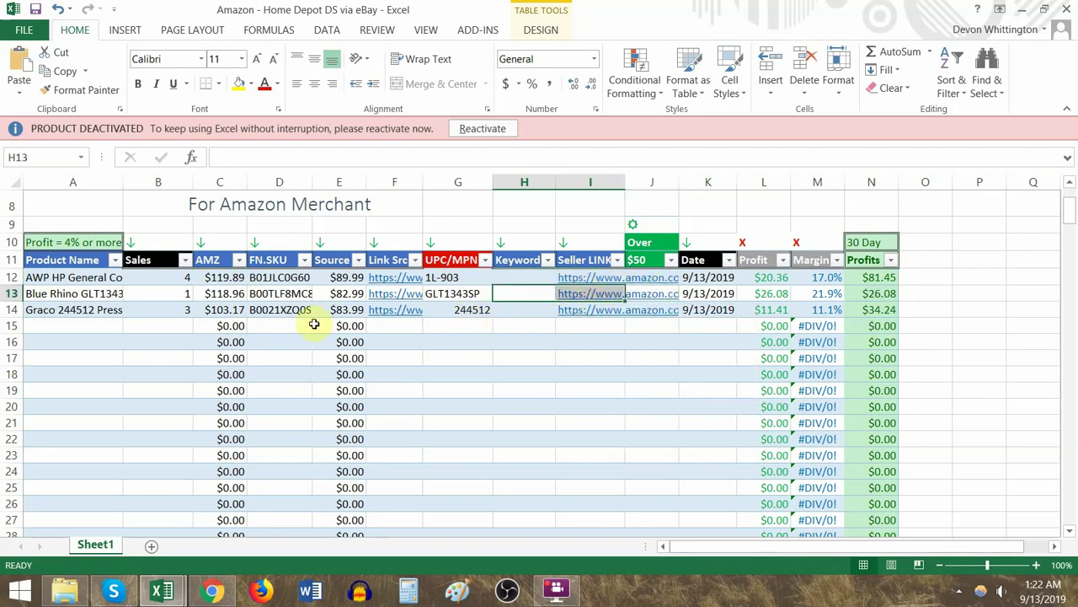
left_click_drag(599, 329, 609, 309)
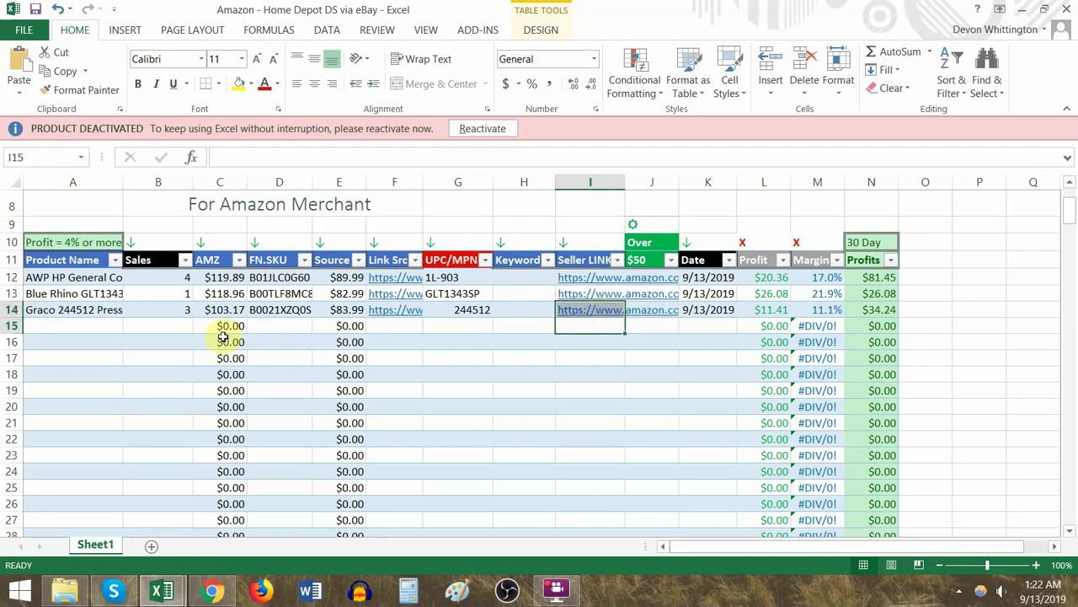
left_click_drag(161, 308, 168, 322)
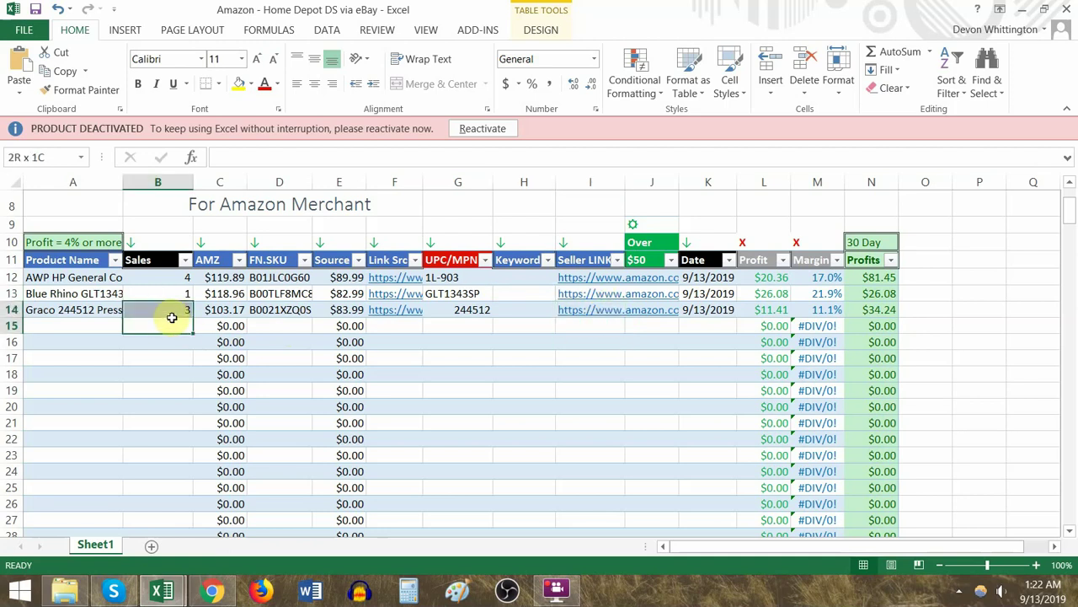
left_click(176, 320)
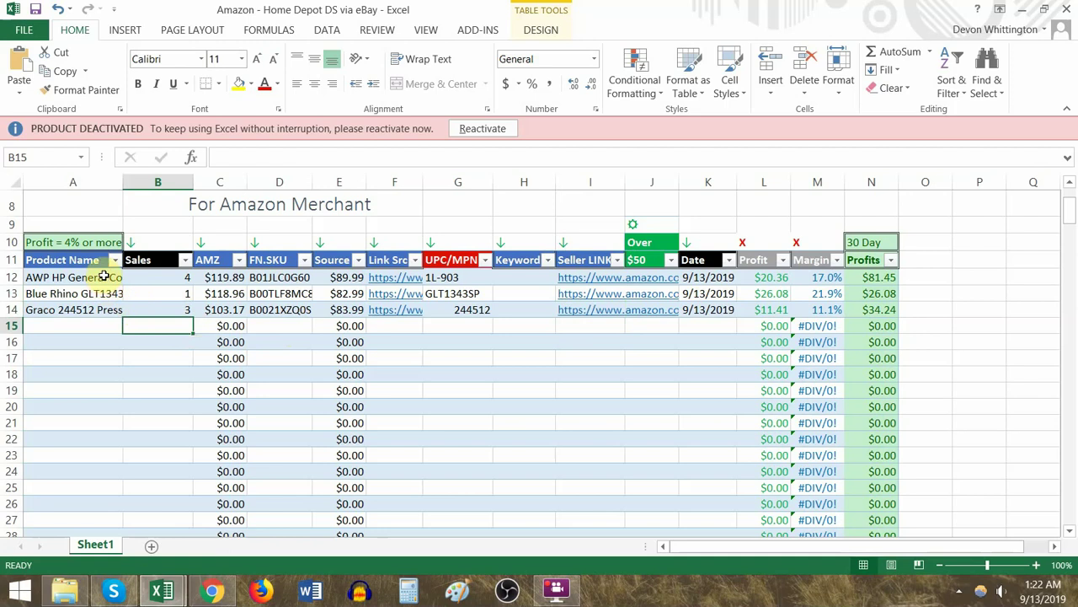
Step: Compare the recorded products and profit summary with the source rows in the Amazon Research - Home Depot workbook
left_click_drag(104, 276, 733, 310)
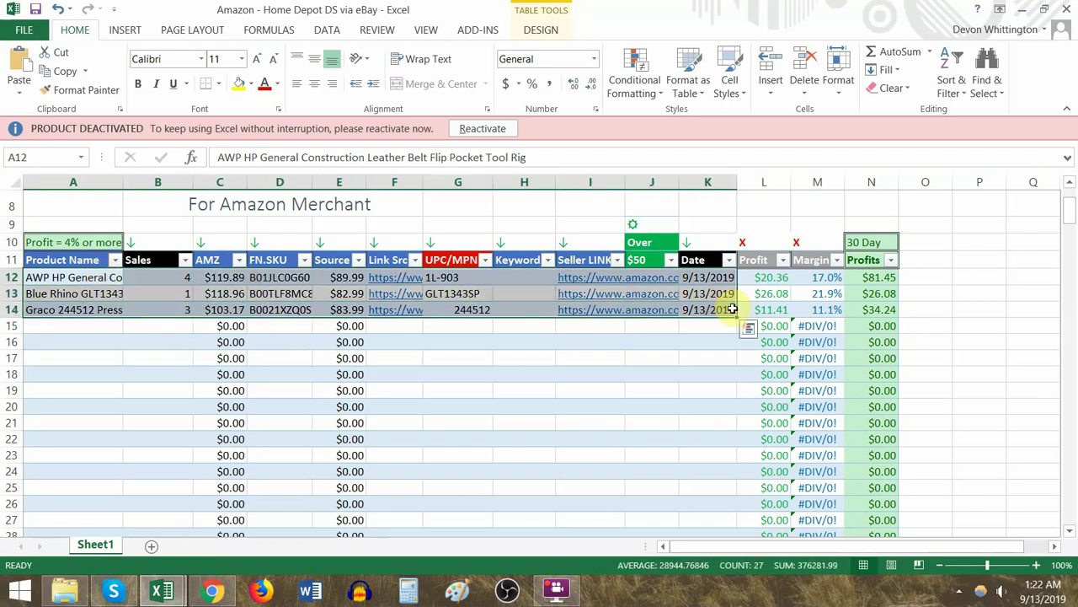
scroll(722, 317, "up", 3)
left_click(76, 311)
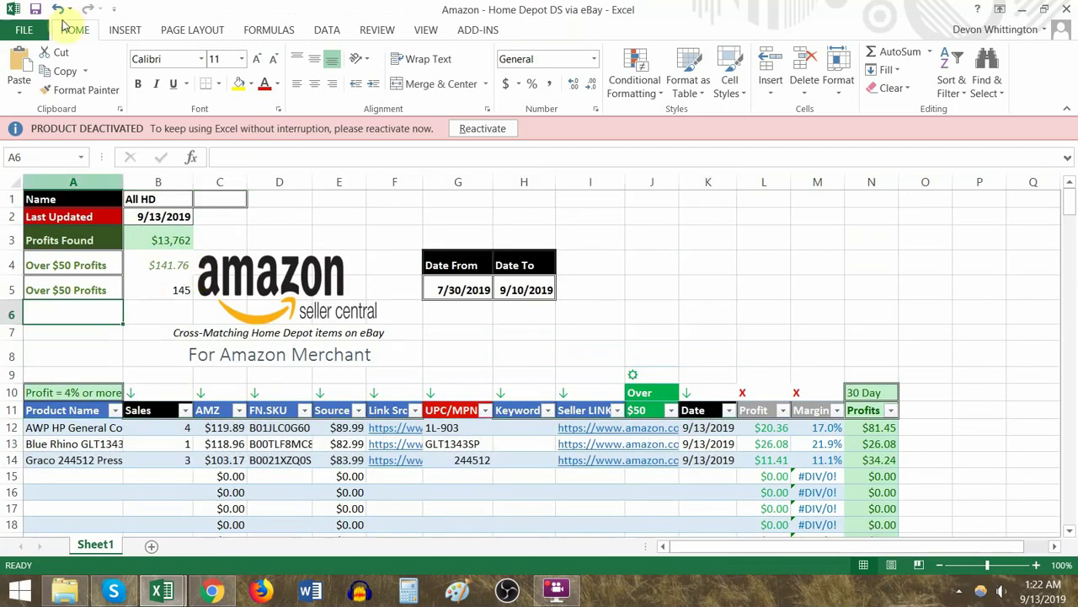
mouse_move(162, 590)
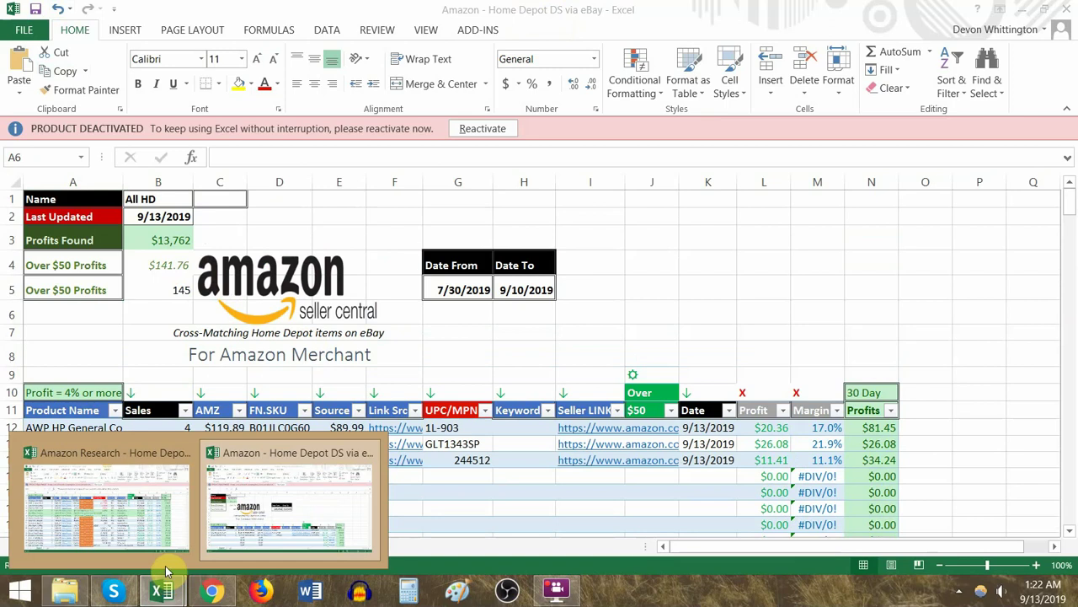
left_click(128, 514)
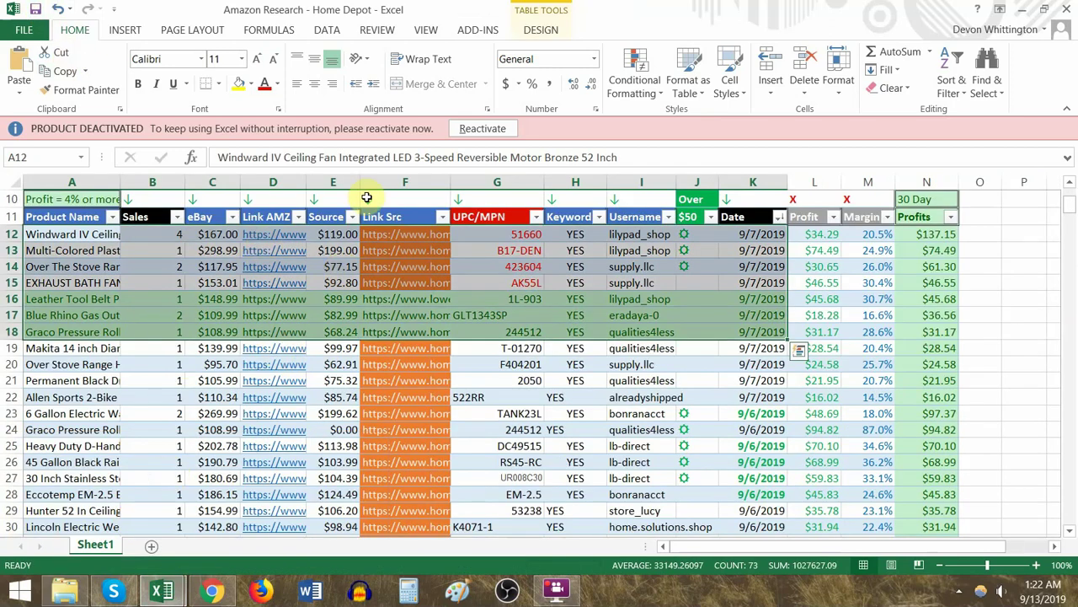
key("alt+Tab")
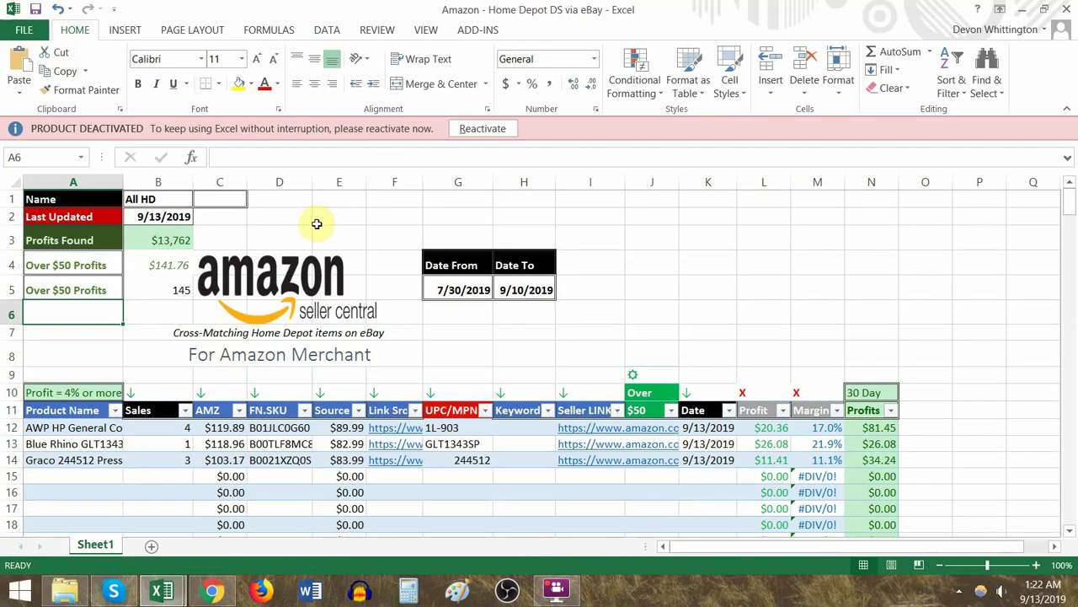
scroll(333, 476, "down", 2)
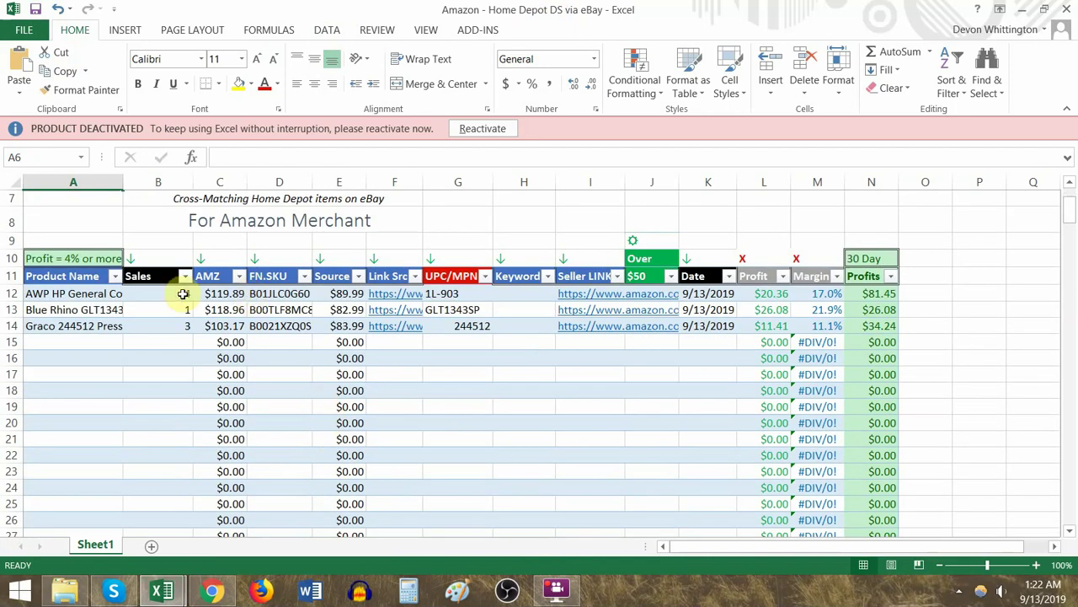
key("alt+Tab")
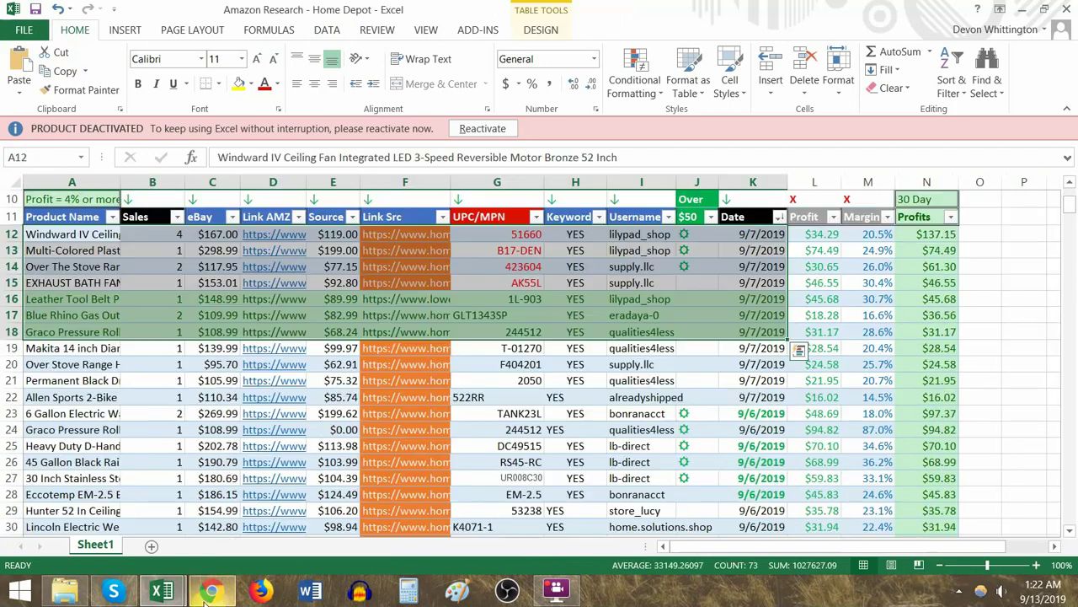
Step: Switch to the browser and close the Home Depot page for the Graco Pressure Roller Kit
left_click(212, 590)
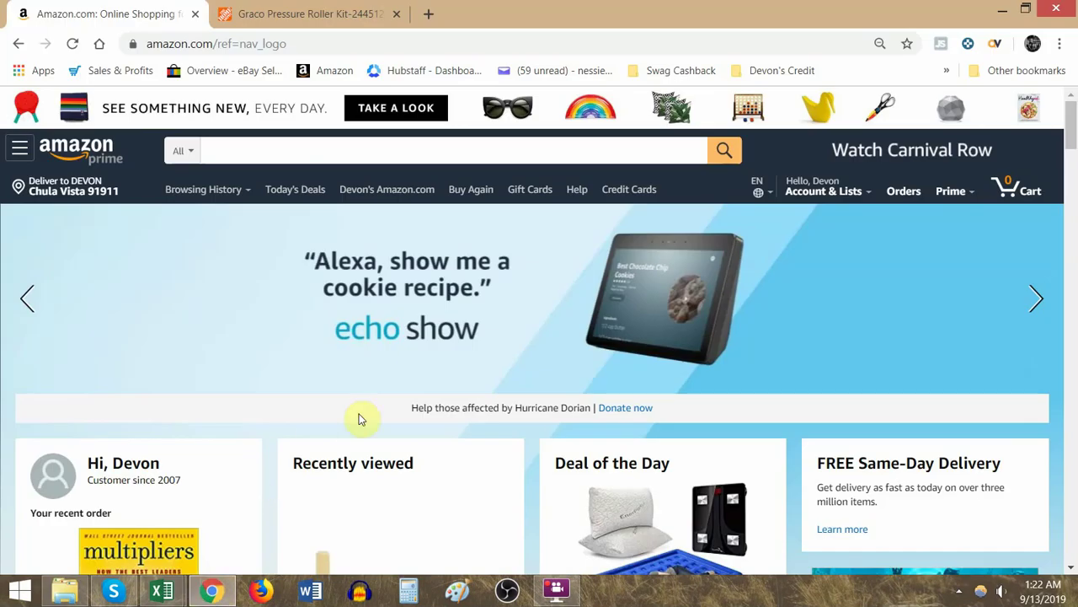
left_click(282, 8)
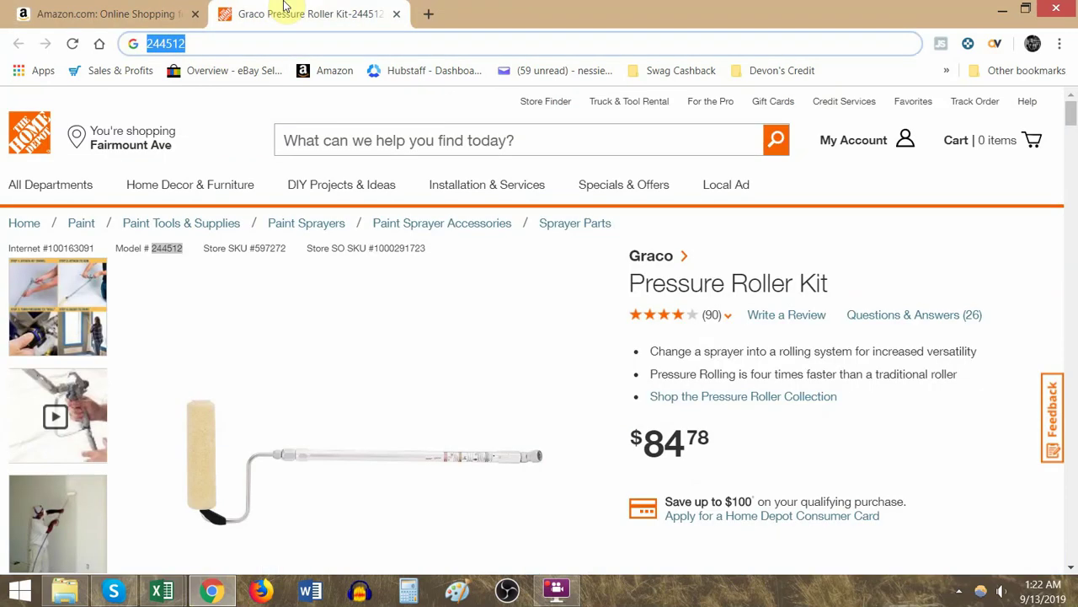
left_click(397, 15)
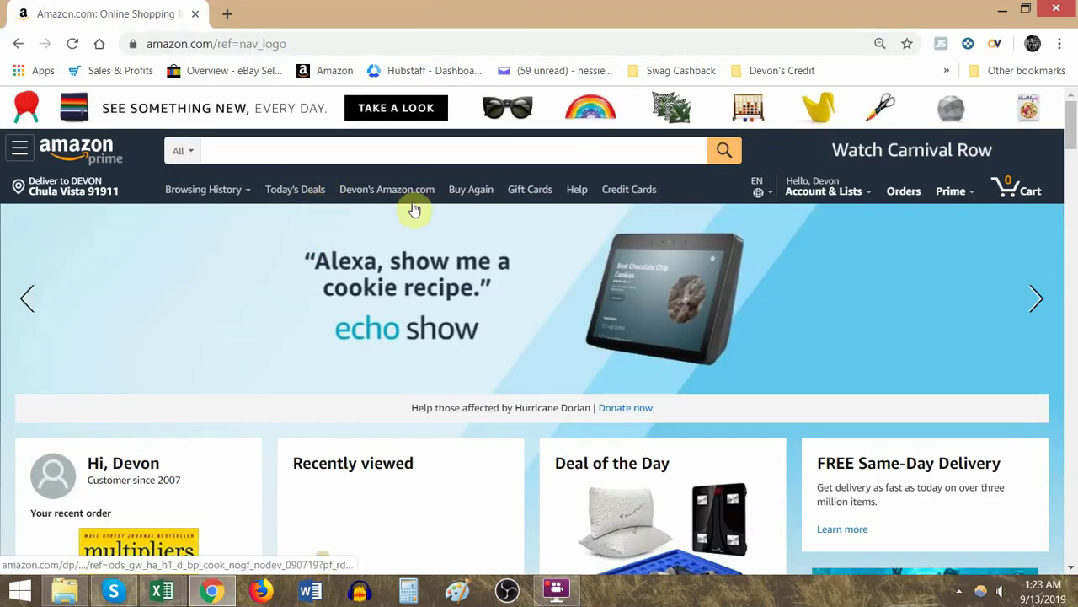
left_click(224, 14)
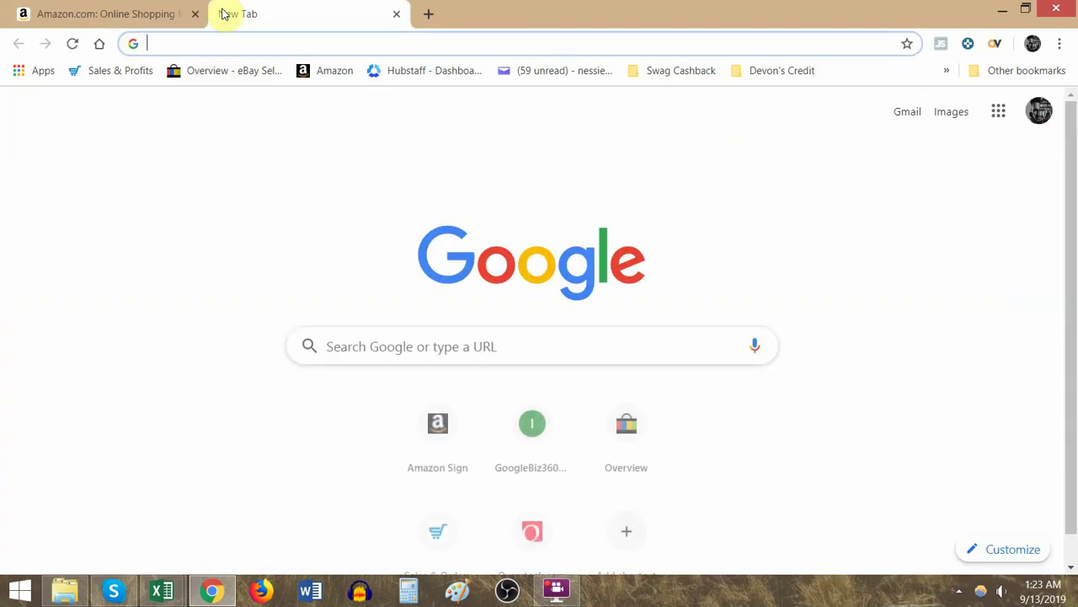
type("www.youtub")
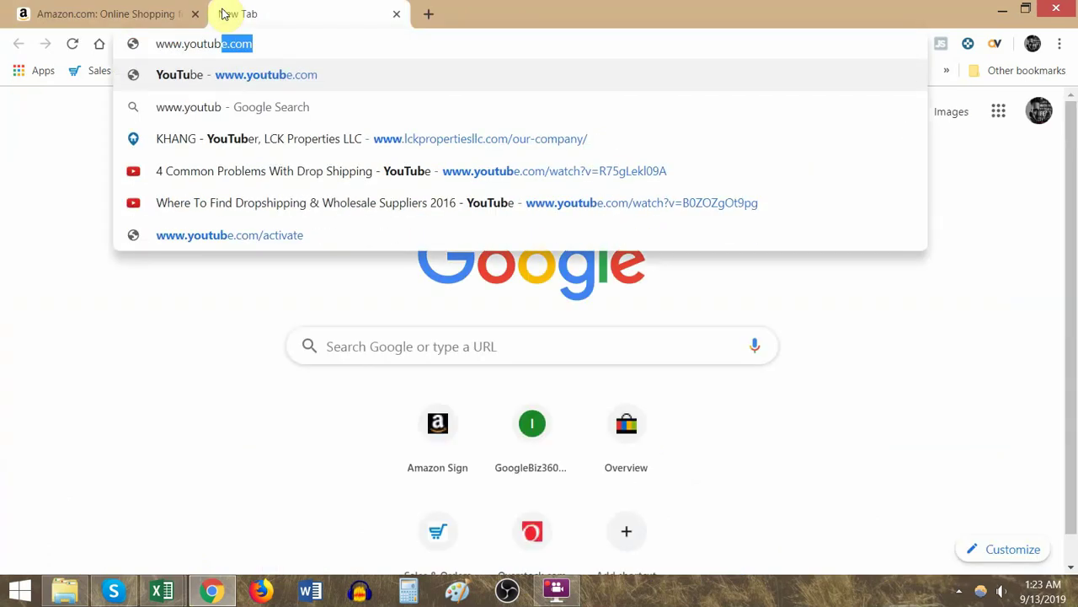
key("Return")
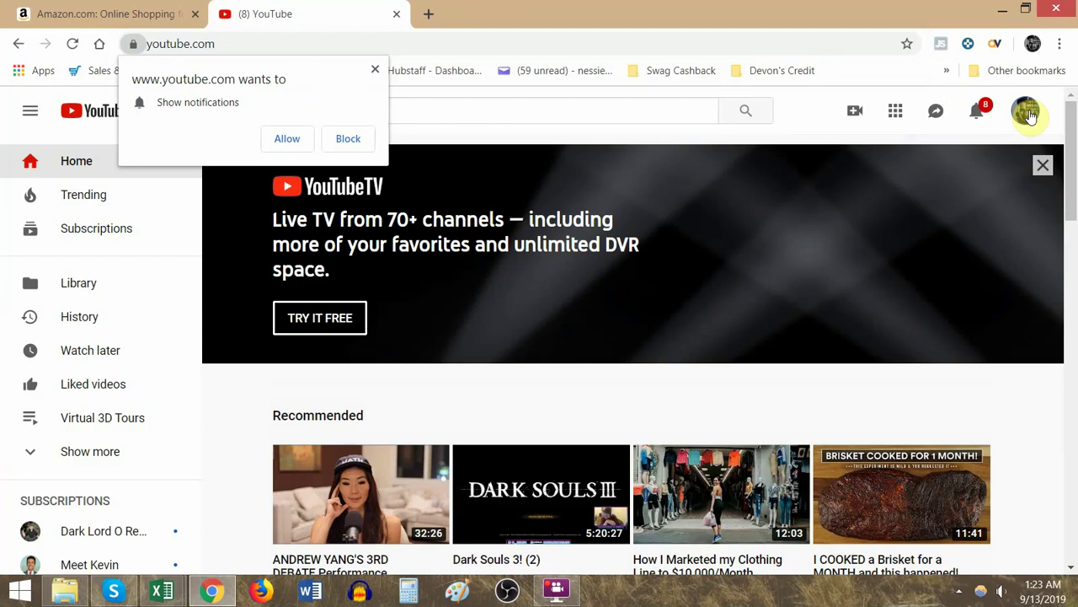
Step: Open the signed-in account's channel, block YouTube notifications and display the channel's videos
left_click(1028, 113)
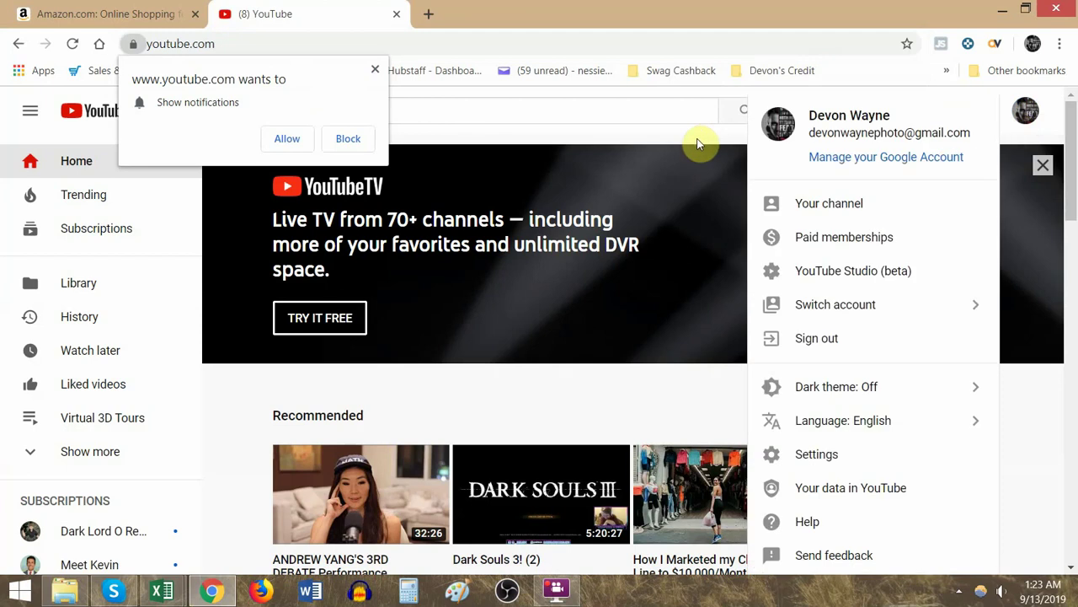
left_click(859, 207)
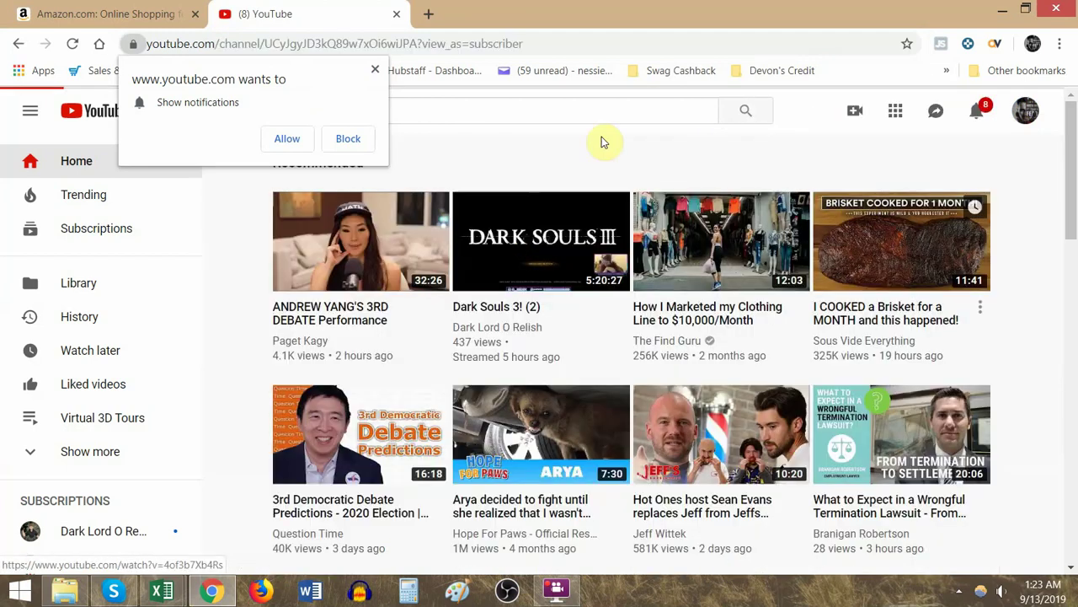
left_click(348, 141)
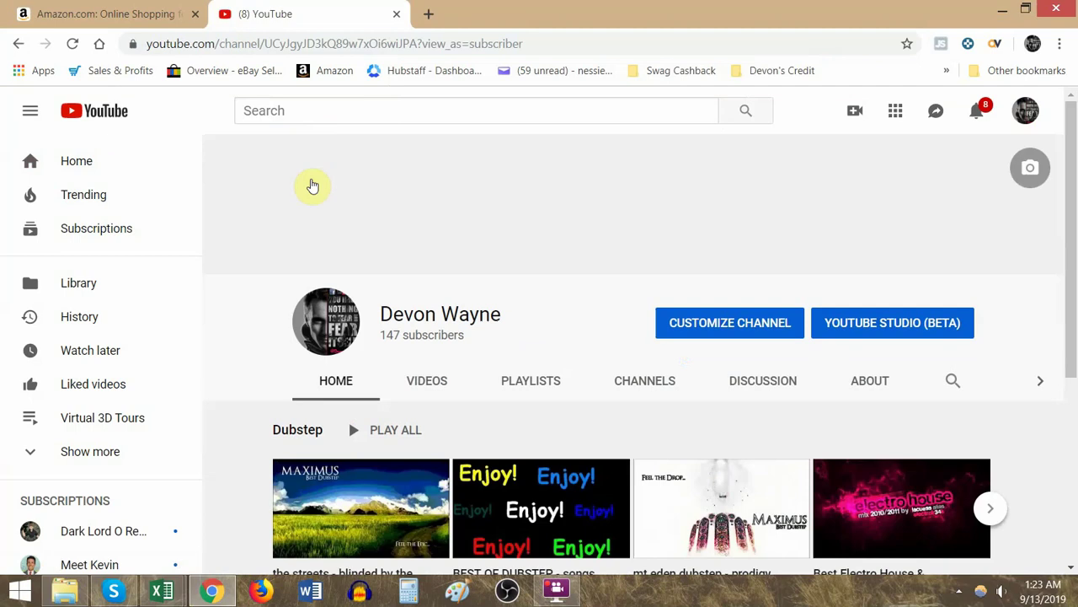
left_click(437, 395)
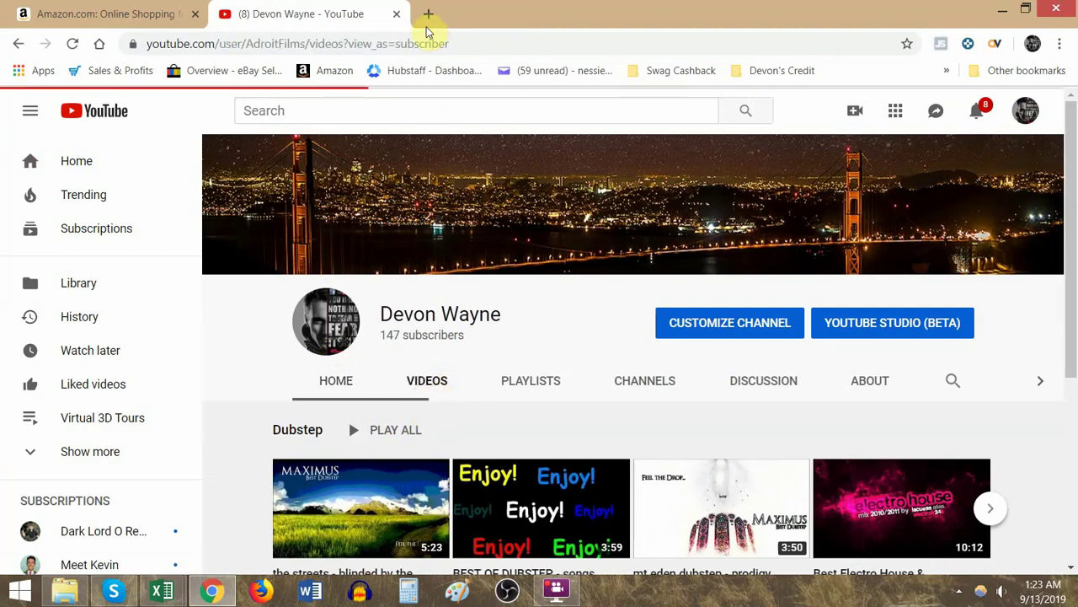
double_click(277, 43)
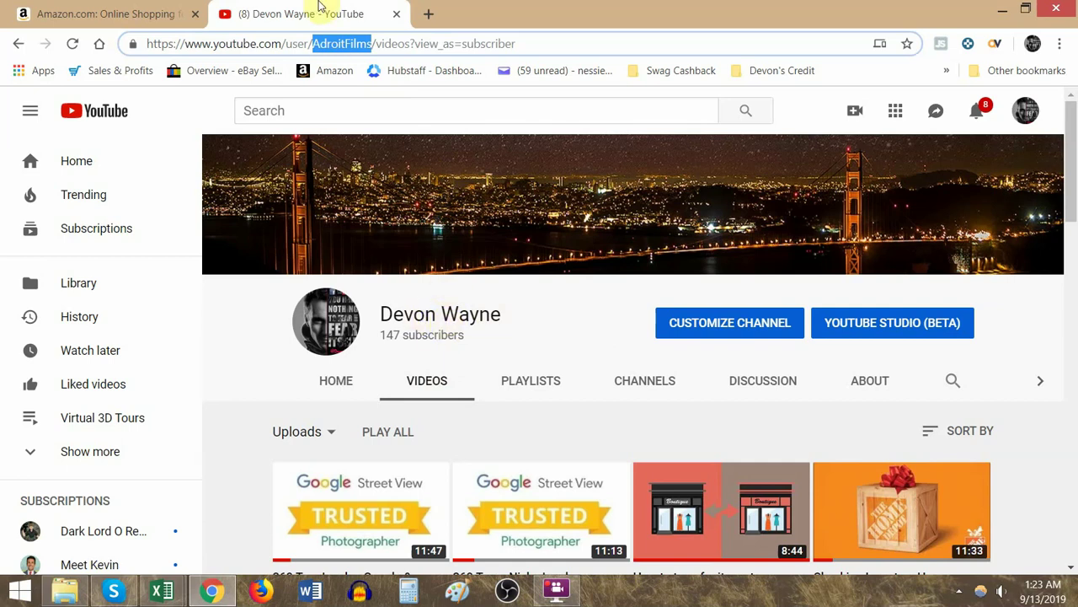
triple_click(368, 50)
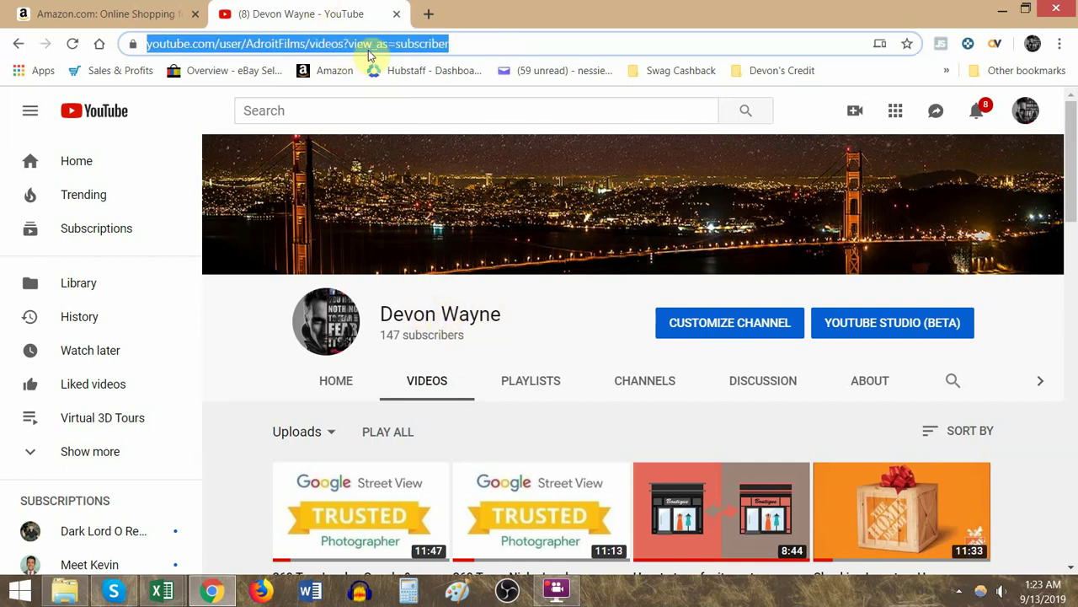
type("www.yout")
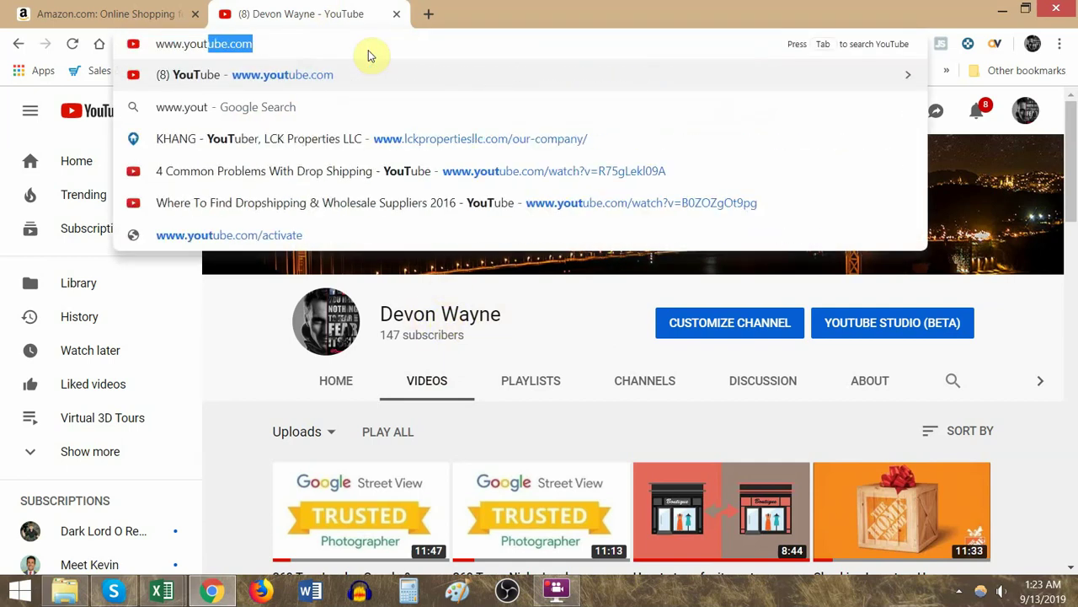
type("ube.com/adroitfil")
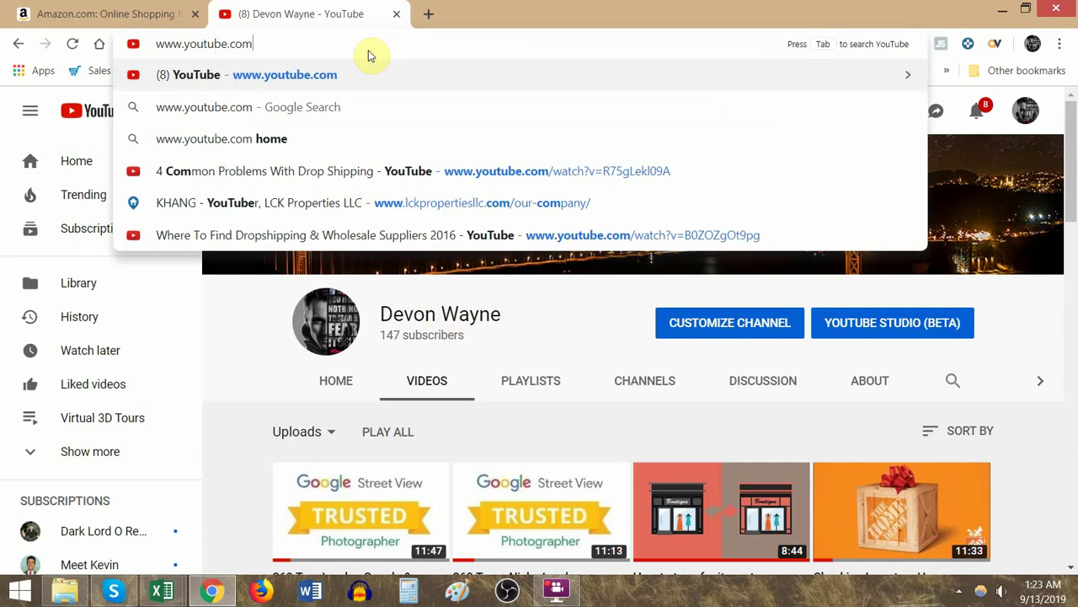
type("ms")
key("Return")
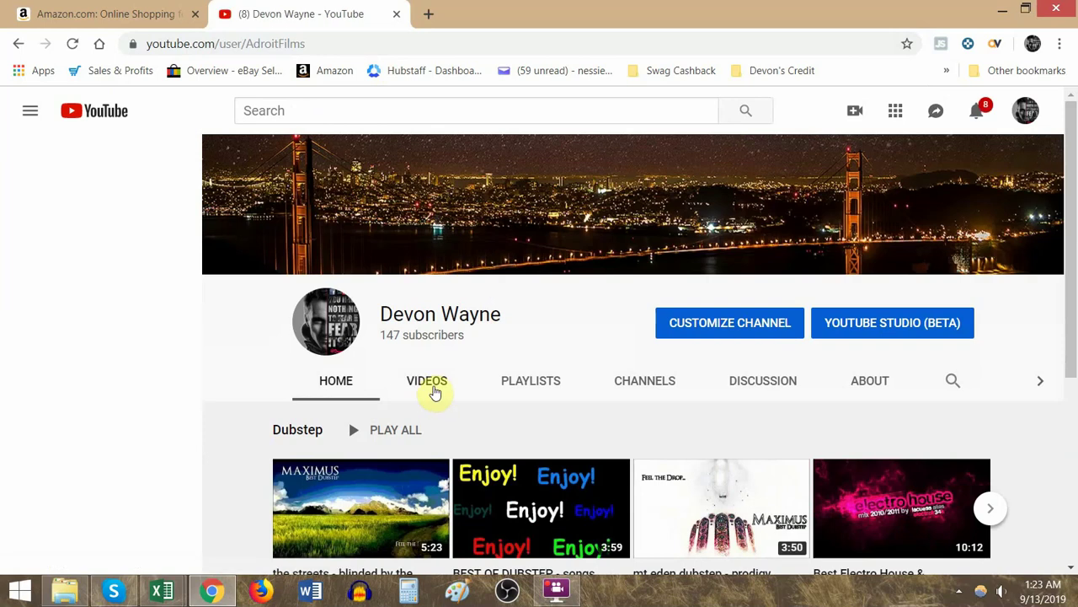
Step: Display the channel's videos and look through the uploaded training videos on product research, inventory checks and eBay drop shipping
left_click(433, 390)
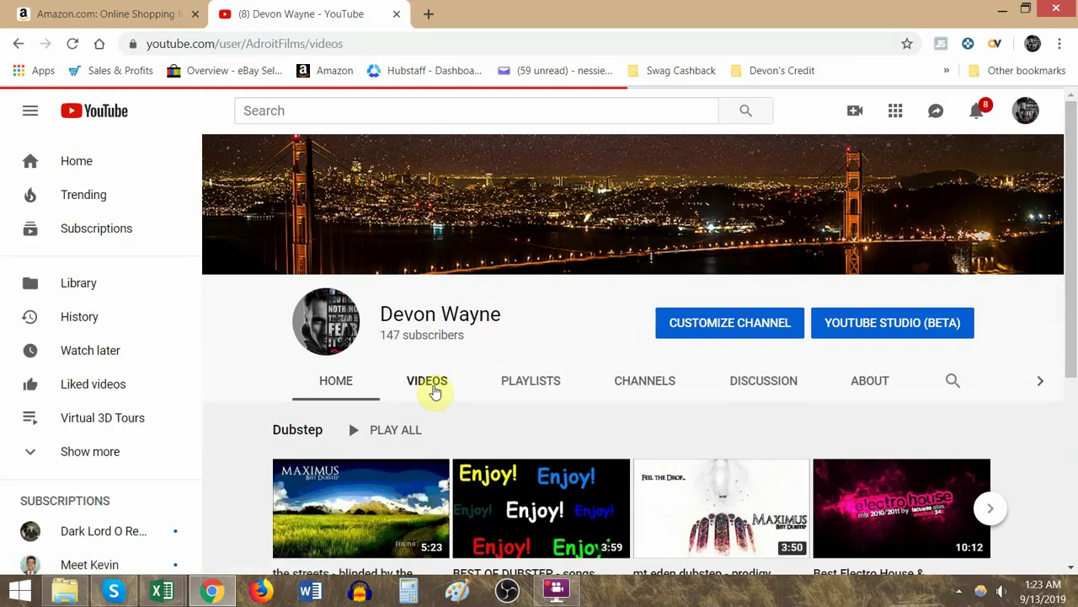
scroll(433, 390, "down", 6)
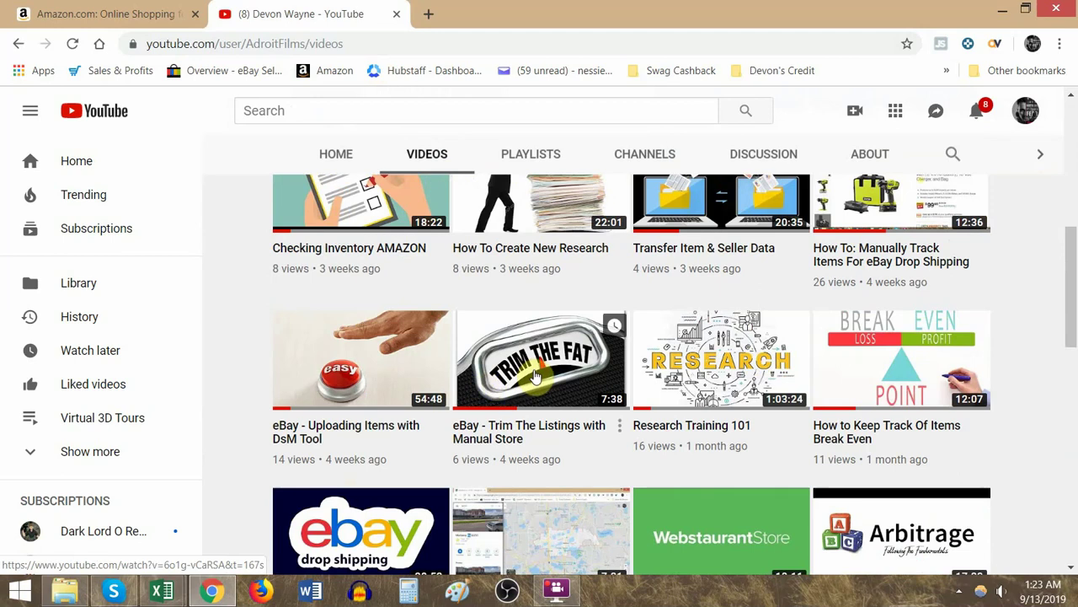
scroll(506, 388, "down", 10)
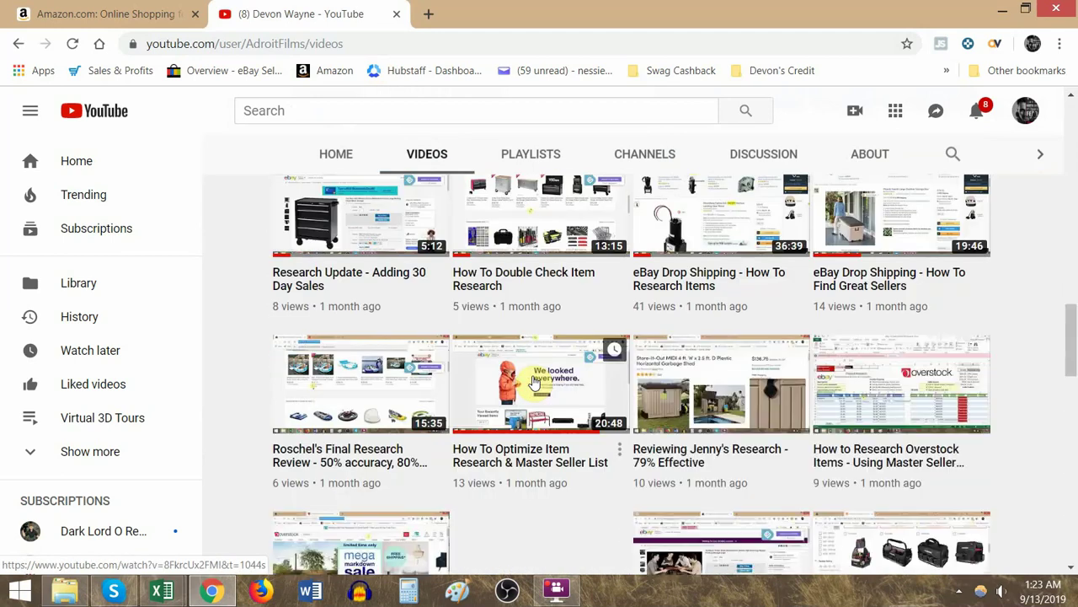
scroll(531, 379, "up", 15)
scroll(530, 373, "up", 1)
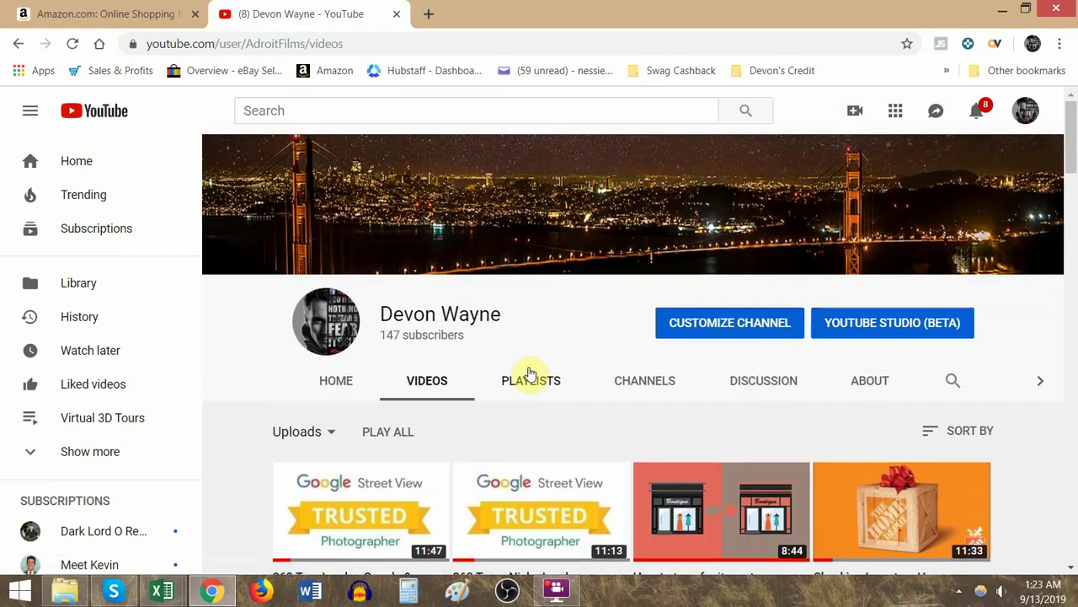
scroll(531, 373, "down", 8)
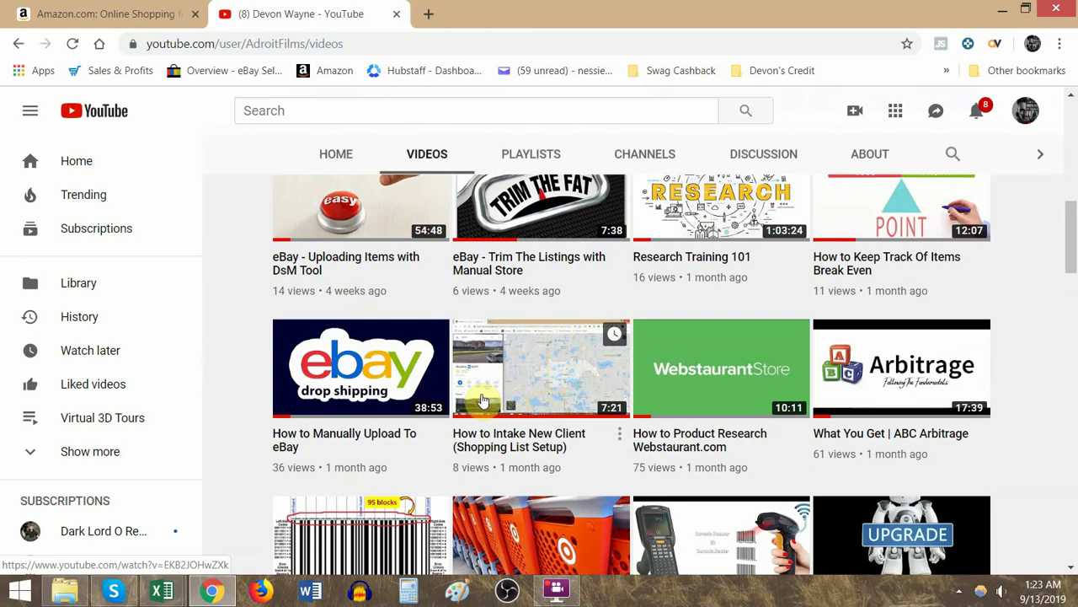
scroll(491, 396, "down", 2)
scroll(455, 391, "down", 2)
scroll(246, 375, "up", 12)
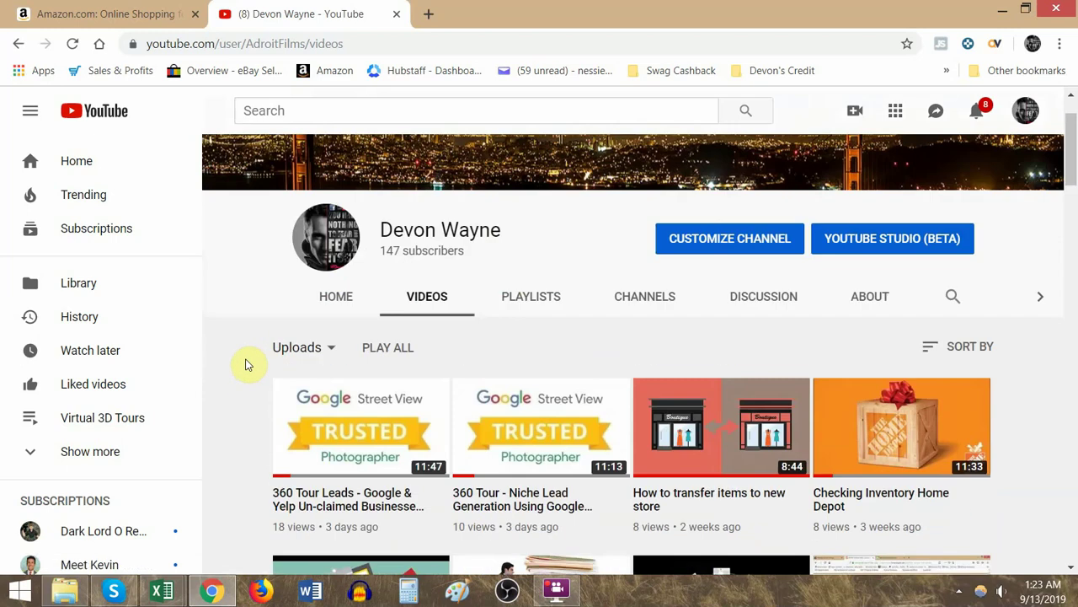
Step: Close the YouTube and Amazon pages and show the top of the Amazon Research - Home Depot workbook
left_click(397, 15)
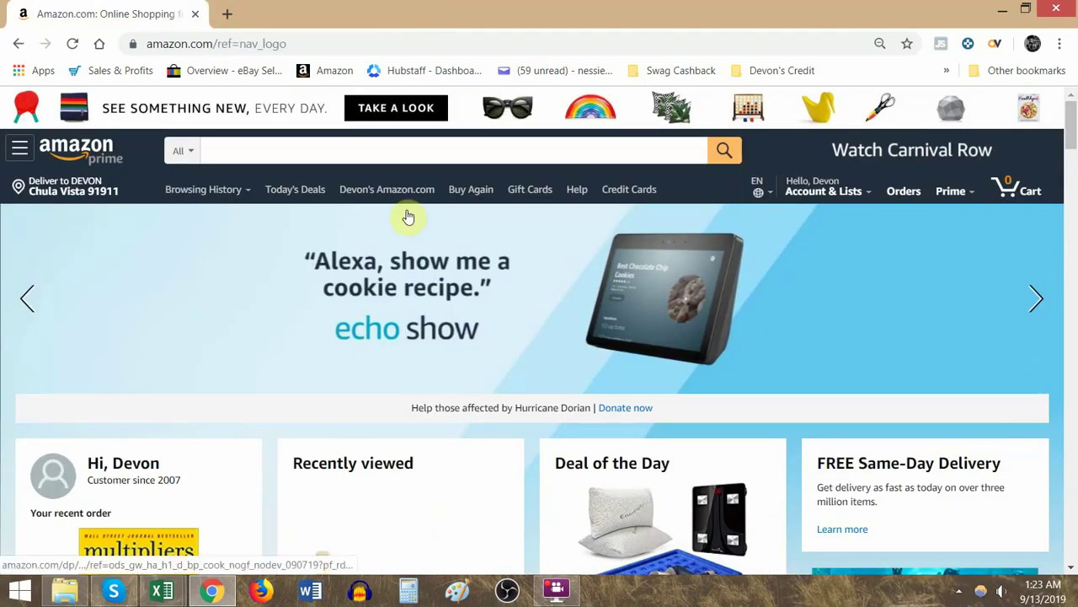
left_click(197, 16)
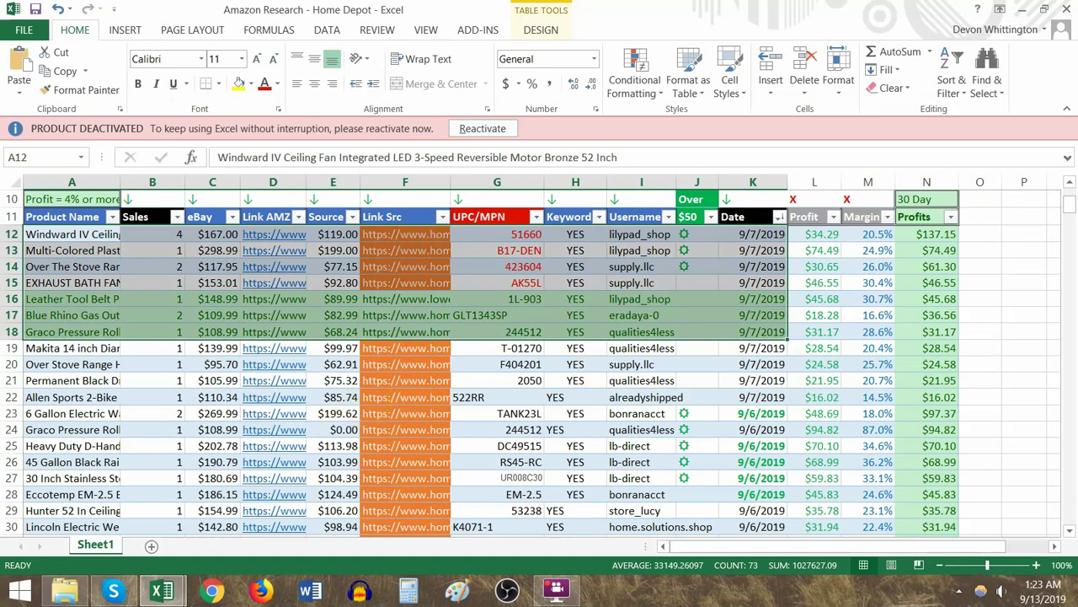
scroll(880, 415, "up", 3)
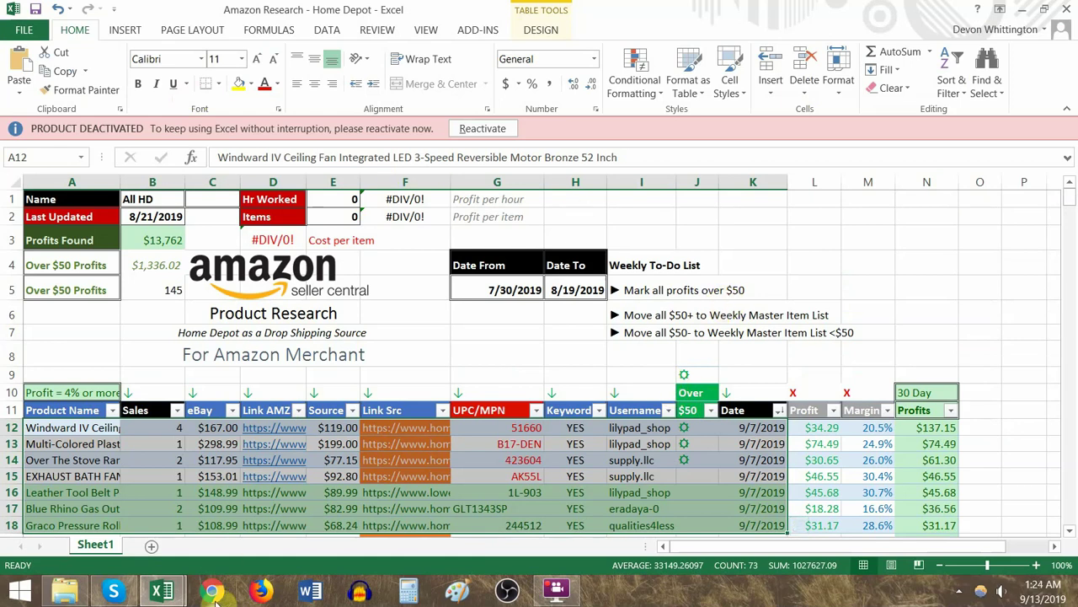
Step: Switch to the Amazon - Home Depot DS via eBay workbook and review its profit summary and recorded products
mouse_move(160, 592)
left_click(282, 505)
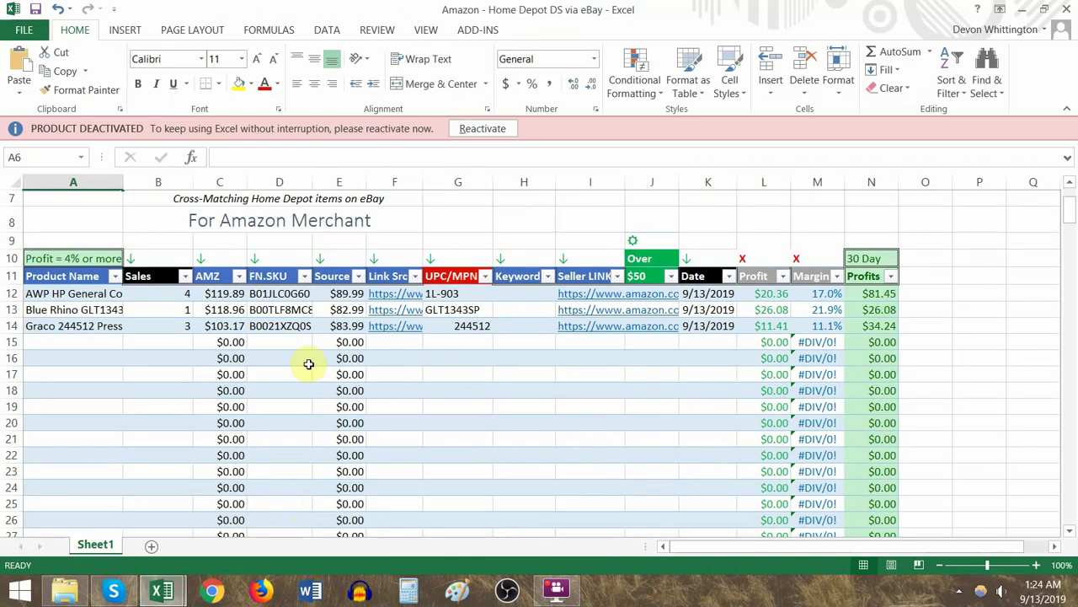
scroll(309, 364, "up", 2)
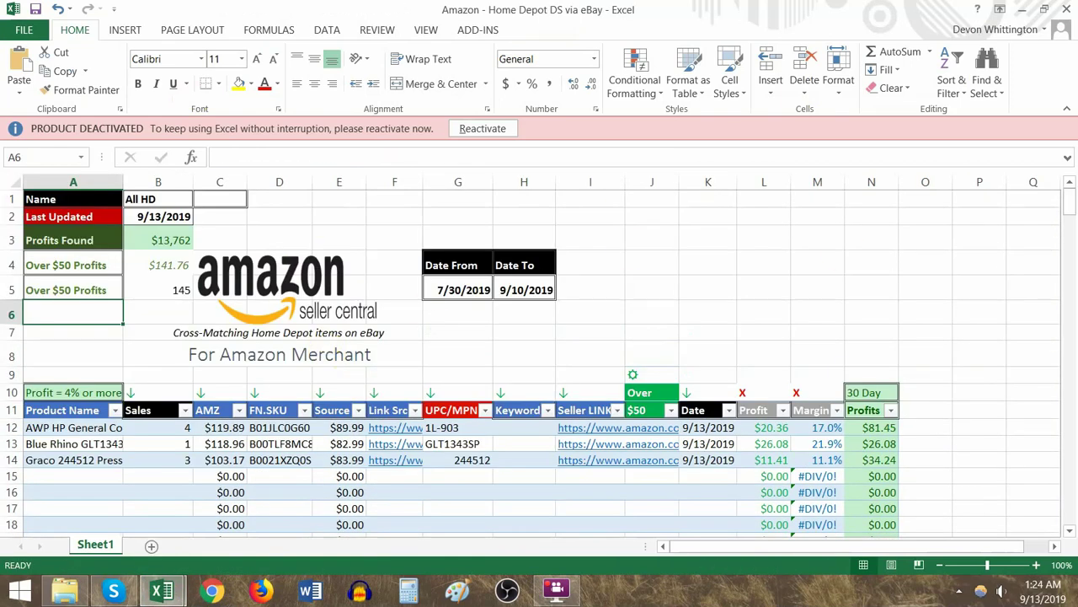